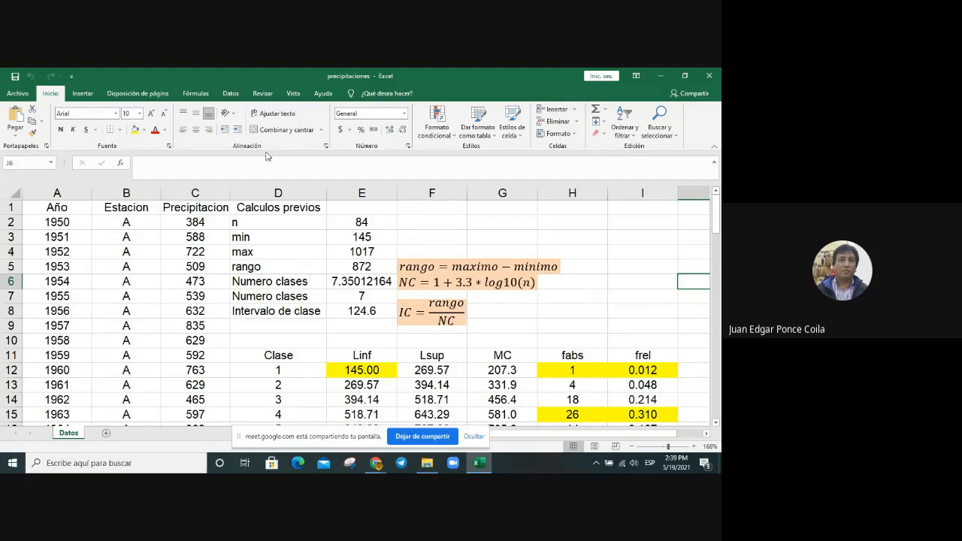
Step: Examine the data analysis tools and the frequency table, from the preliminary calculations through the relative frequency total in I19
left_click(231, 94)
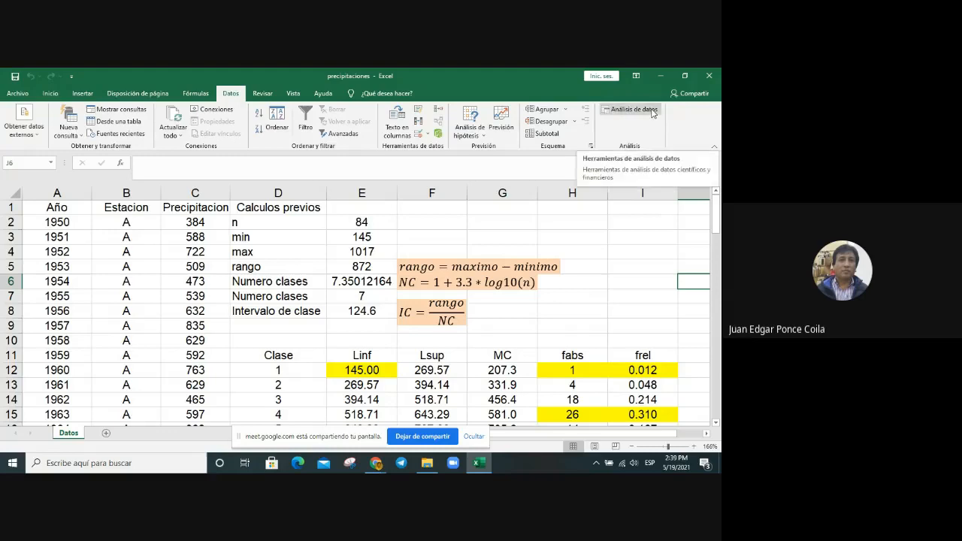
left_click(621, 235)
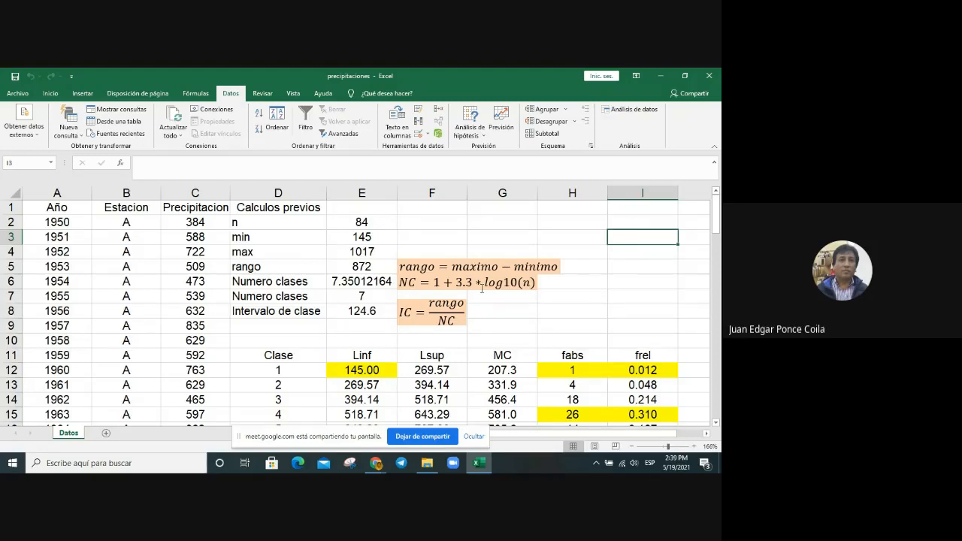
scroll(473, 267, "down", 3)
scroll(496, 255, "up", 1)
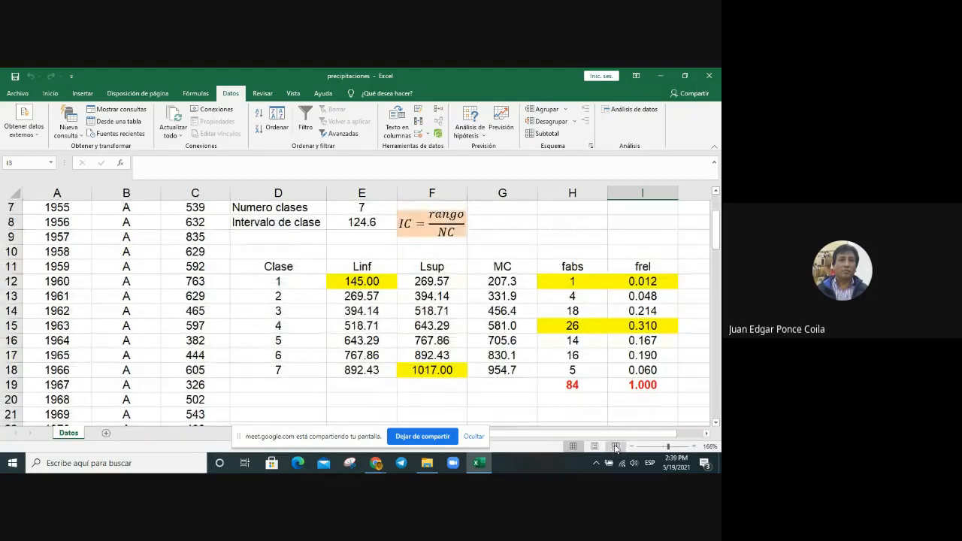
left_click_drag(628, 435, 639, 434)
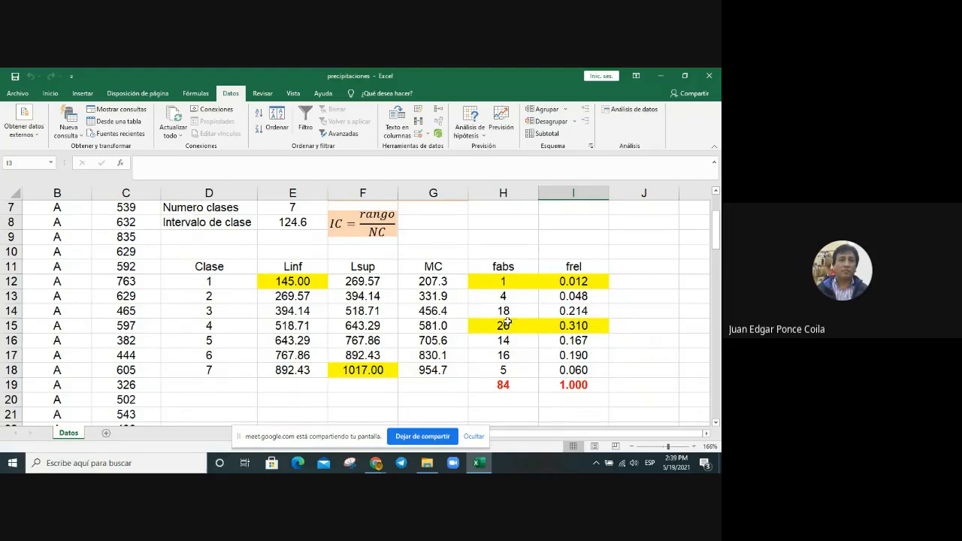
scroll(508, 331, "up", 2)
scroll(515, 295, "down", 2)
left_click(577, 385)
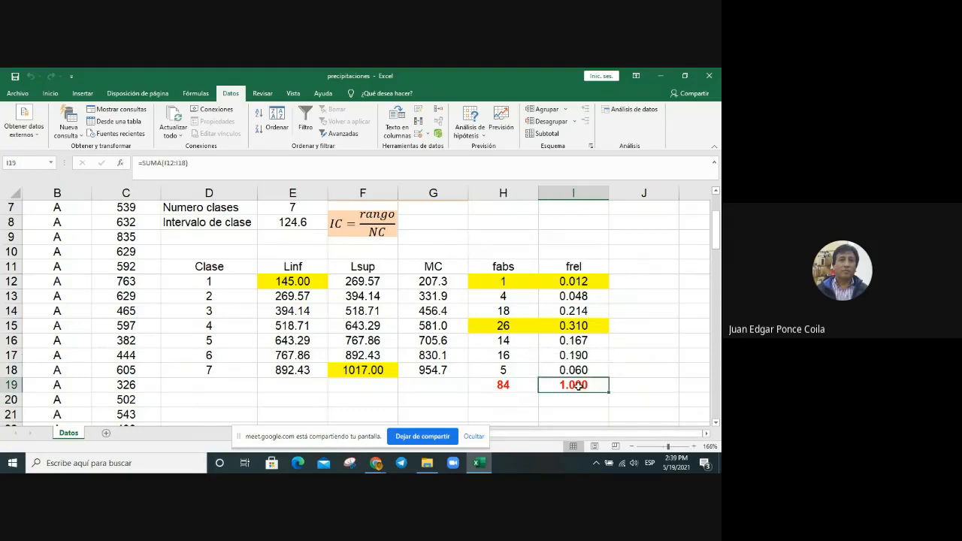
left_click(643, 341)
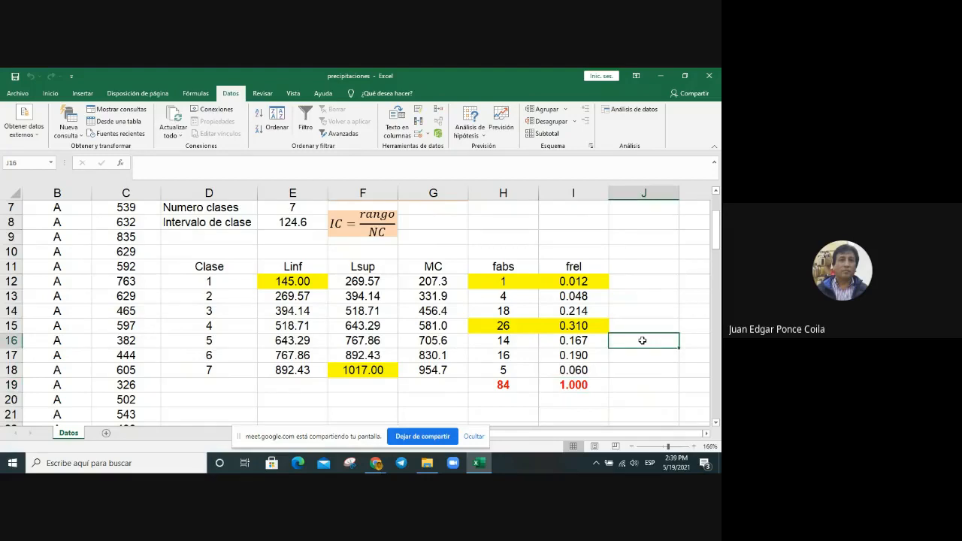
Step: Enter the header "fabsacum" in J11, beside the frel column of the frequency table
left_click(618, 267)
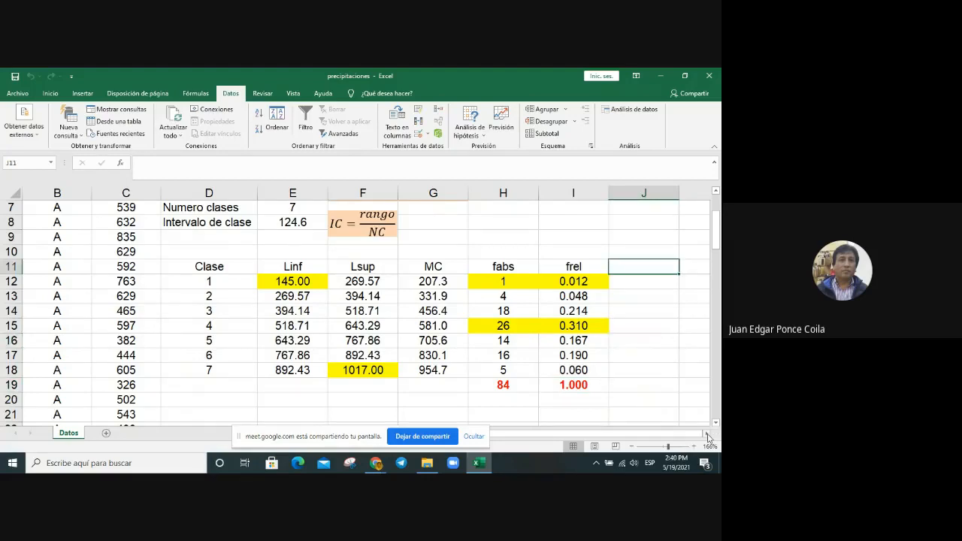
left_click(706, 434)
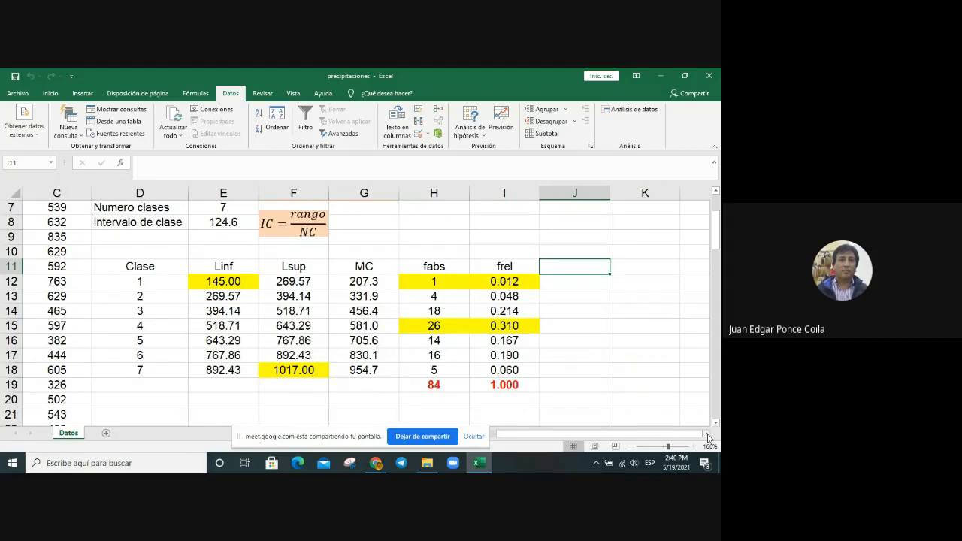
type("fa")
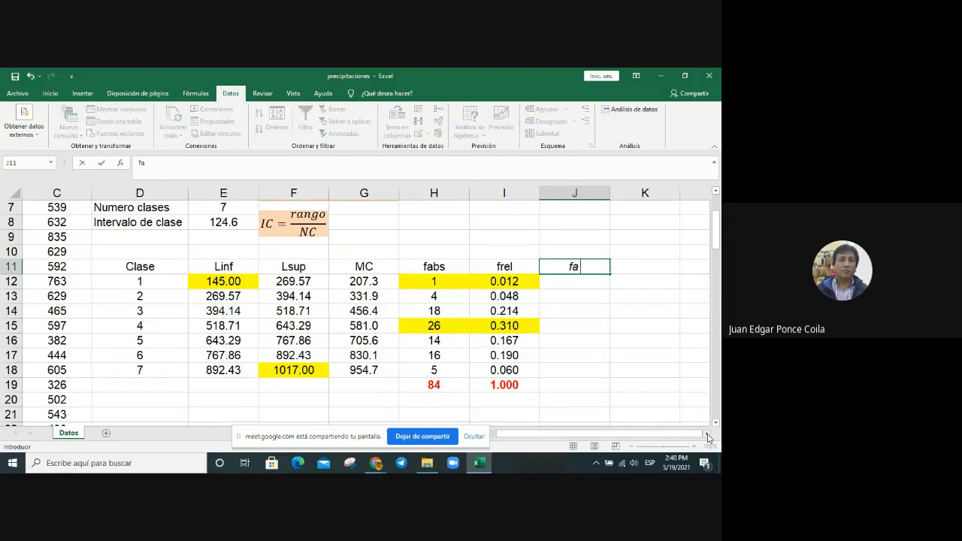
type("bsacum")
left_click(564, 339)
Step: Remove the italic formatting from the range J11:K19
left_click(554, 262)
left_click_drag(685, 267, 398, 385)
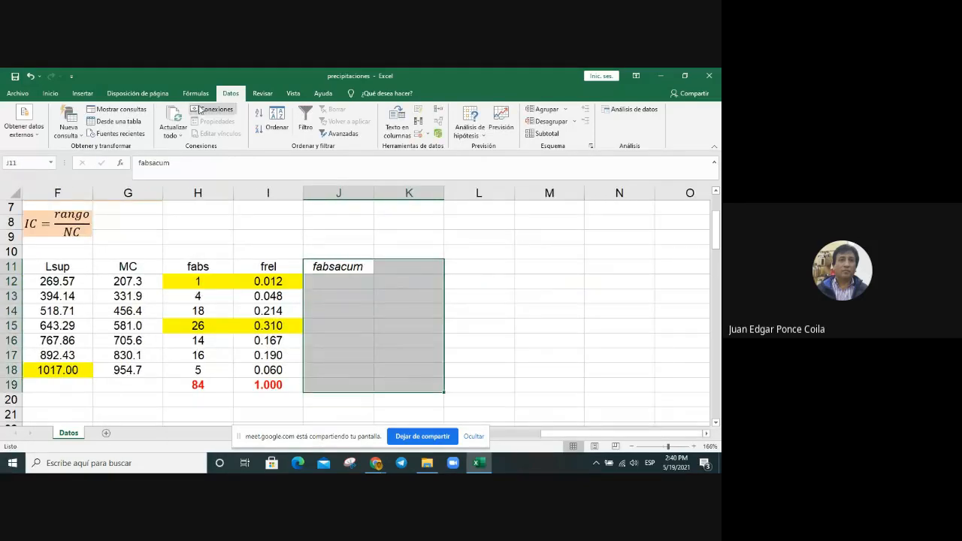
left_click(50, 93)
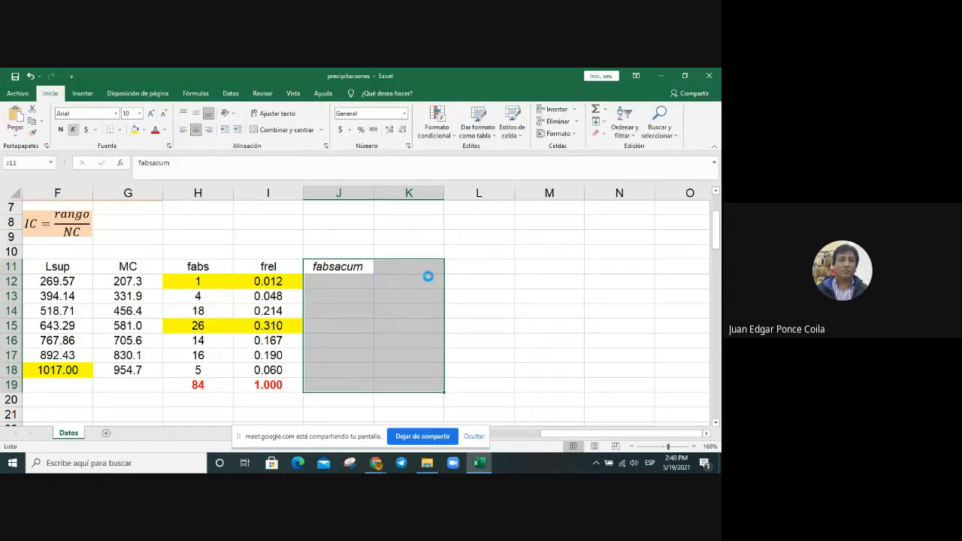
key("ctrl+k")
Step: Enter the header "frelacum" in K11 for the cumulative relative frequency
left_click(412, 266)
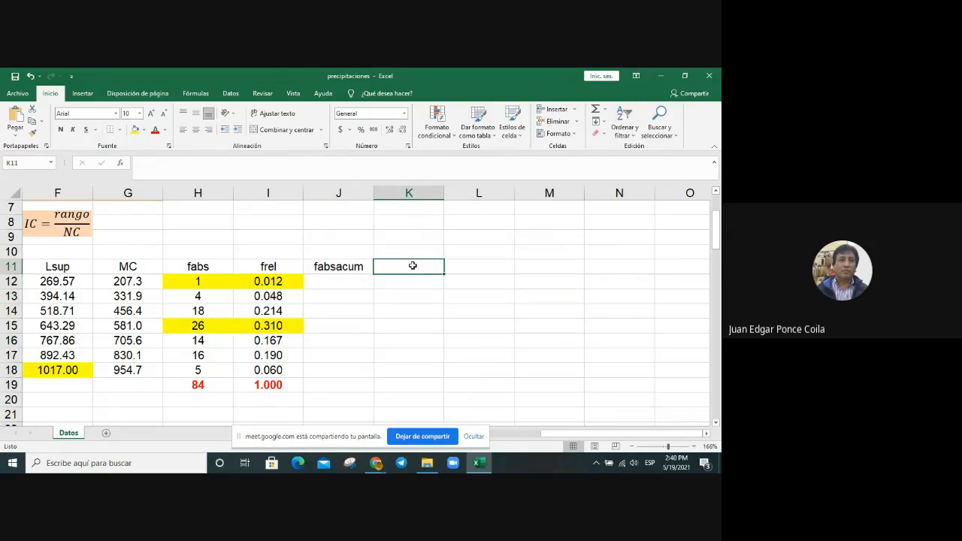
type("frela")
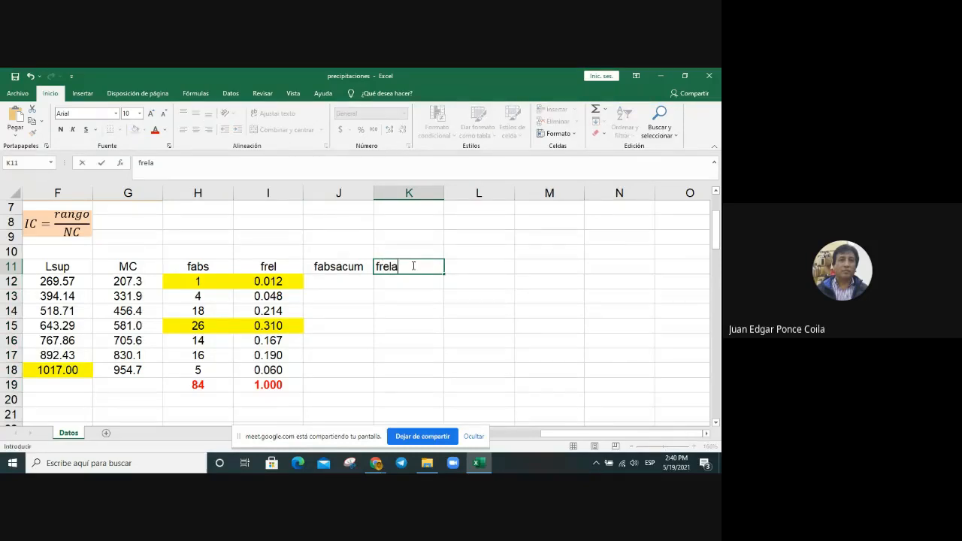
type("cum")
key("Return")
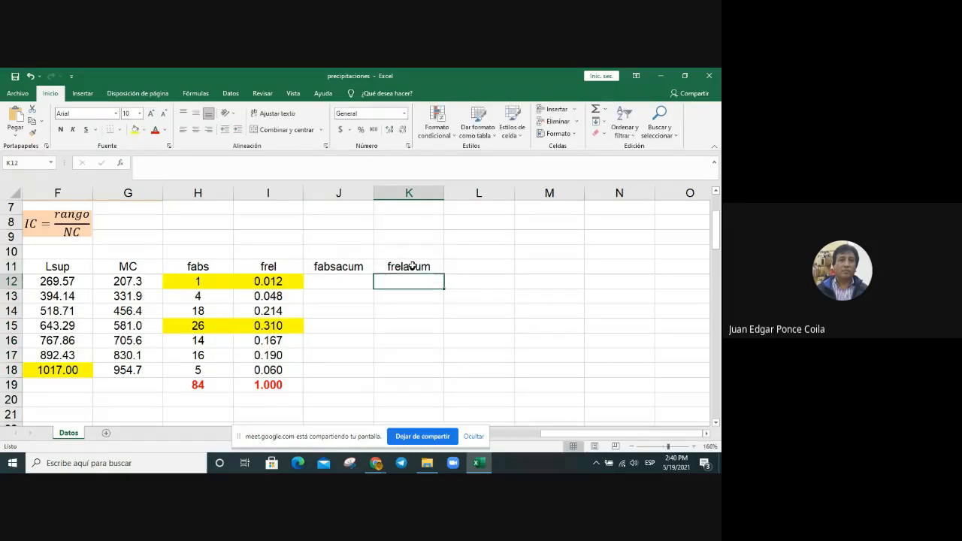
Step: Start the fabsacum column by entering =H12 in J12 for the first class
key("Left")
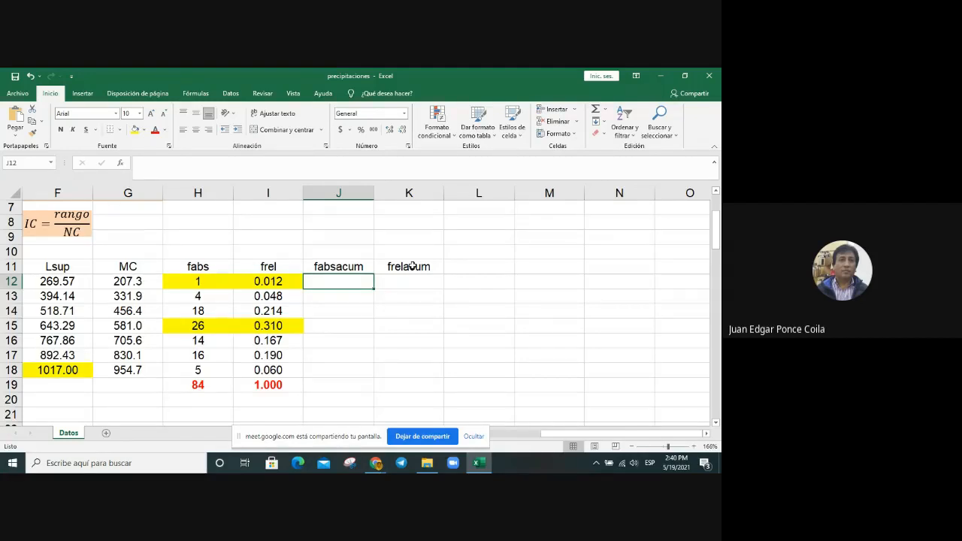
type("=")
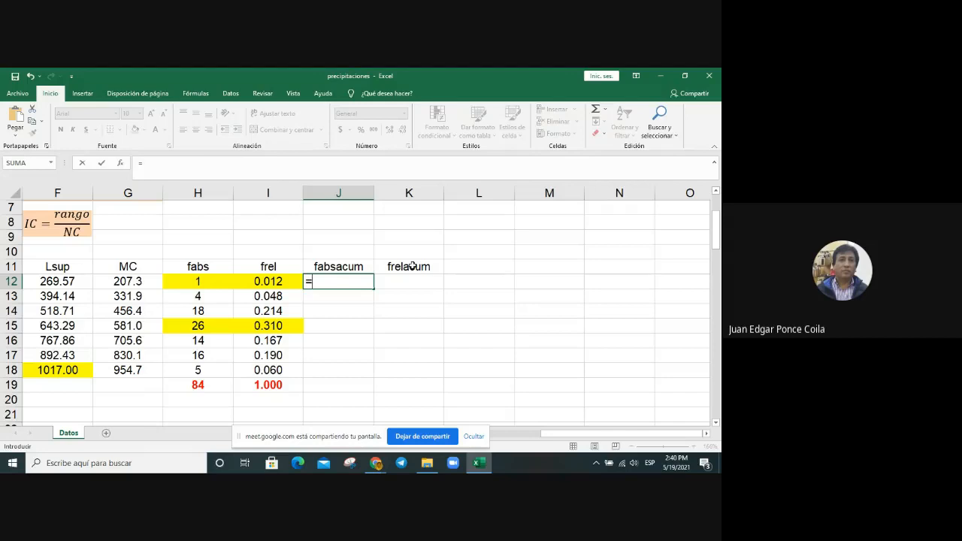
key("Left")
key("Left")
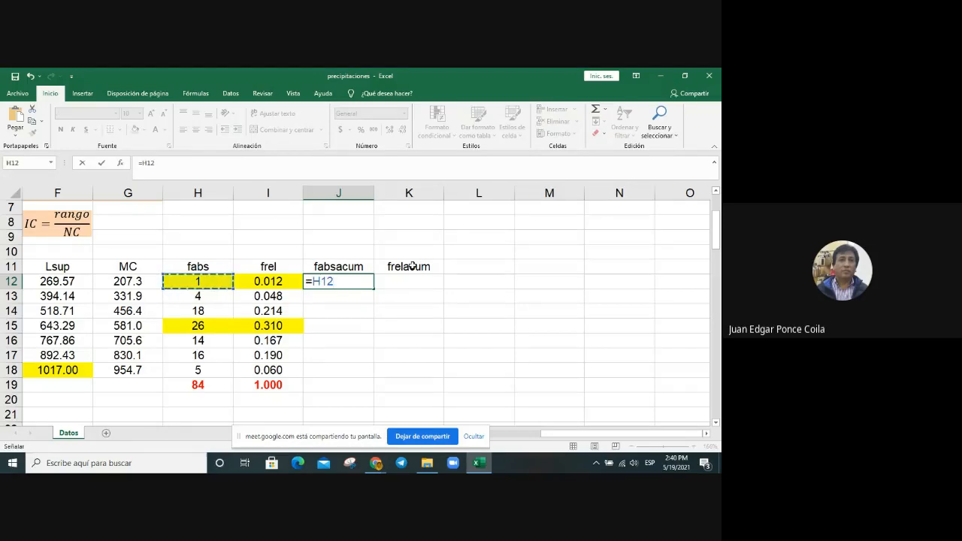
key("Return")
Step: Enter =J12+H13 in J13 and copy the formula down through J18 to accumulate the absolute frequencies
type("=")
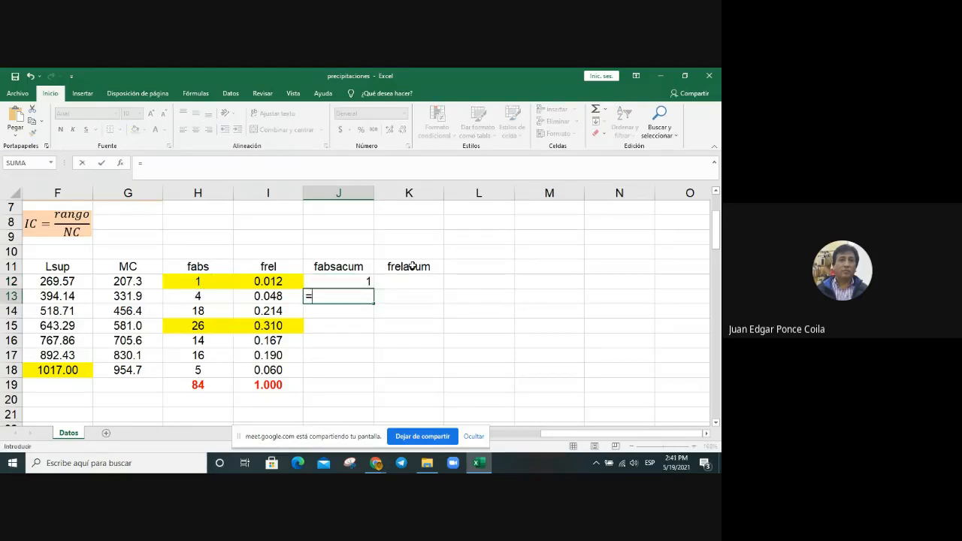
key("Up")
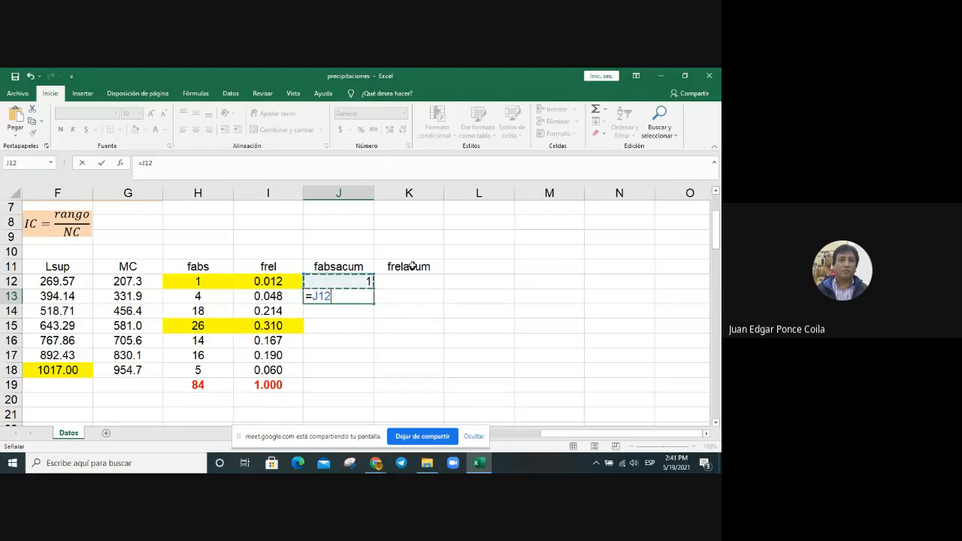
type("+")
key("Left")
key("Left")
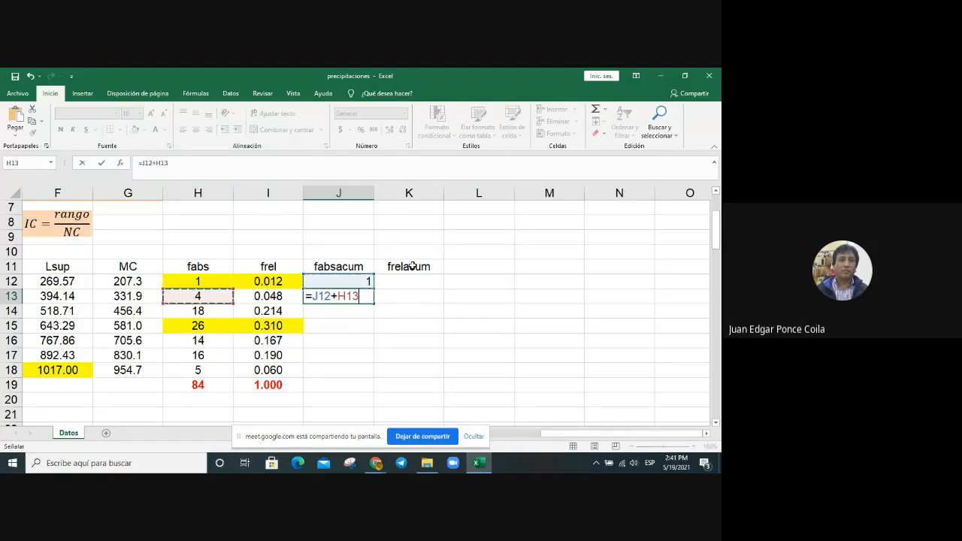
key("Return")
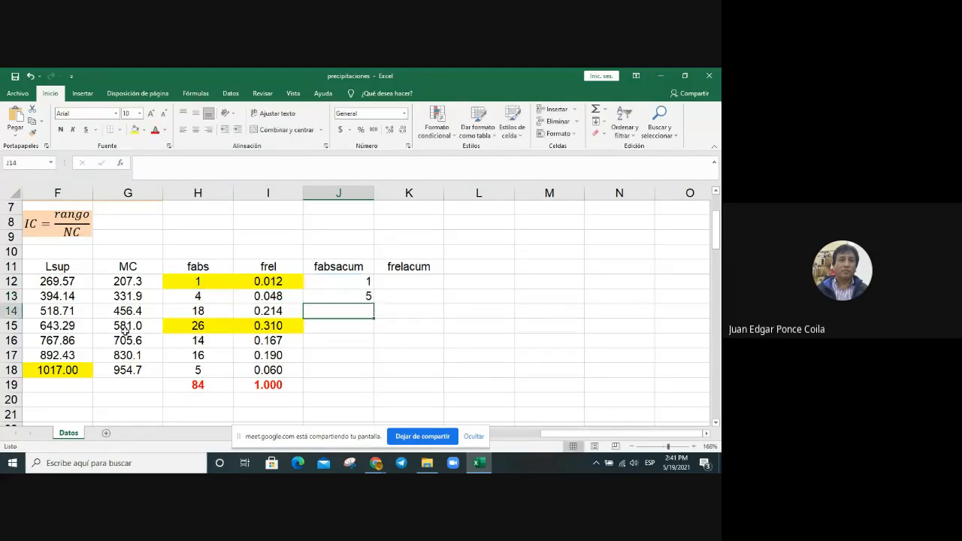
left_click(361, 298)
left_click_drag(373, 306, 355, 375)
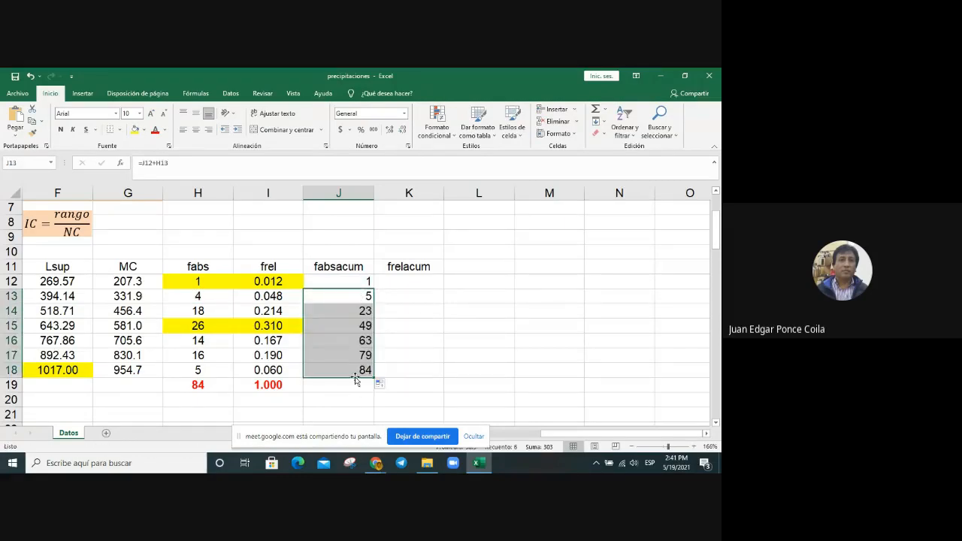
Step: Format the last cumulative absolute frequency in J18 in red and bold
left_click(356, 372)
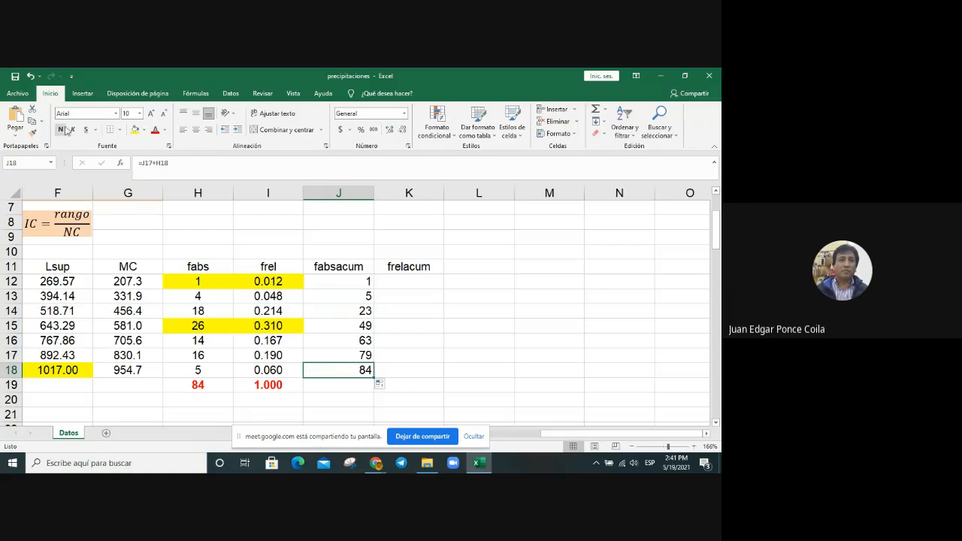
left_click(155, 134)
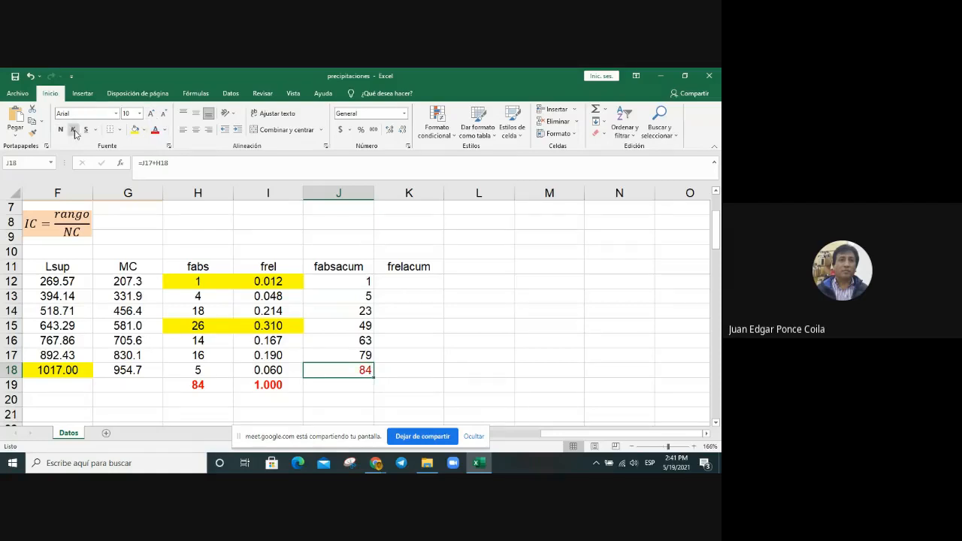
left_click(61, 129)
left_click(422, 282)
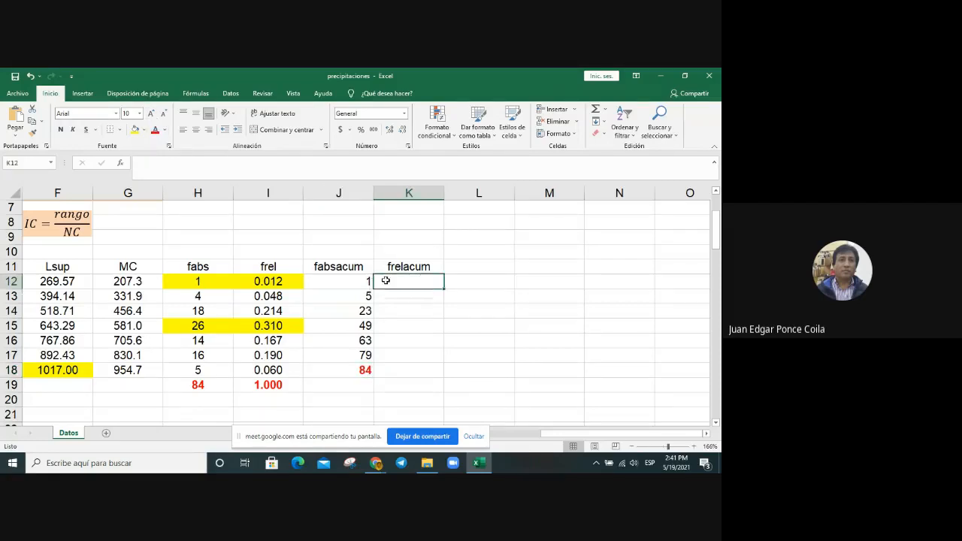
left_click(324, 264)
left_click_drag(325, 262, 324, 368)
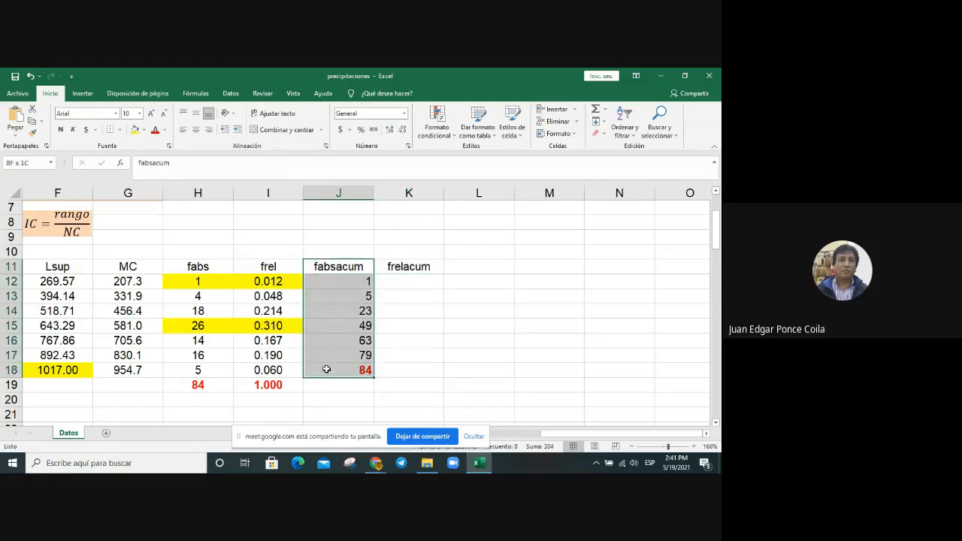
left_click(425, 267)
Step: Start the frelacum column by entering =I12 in K12 for the first class
left_click(423, 281)
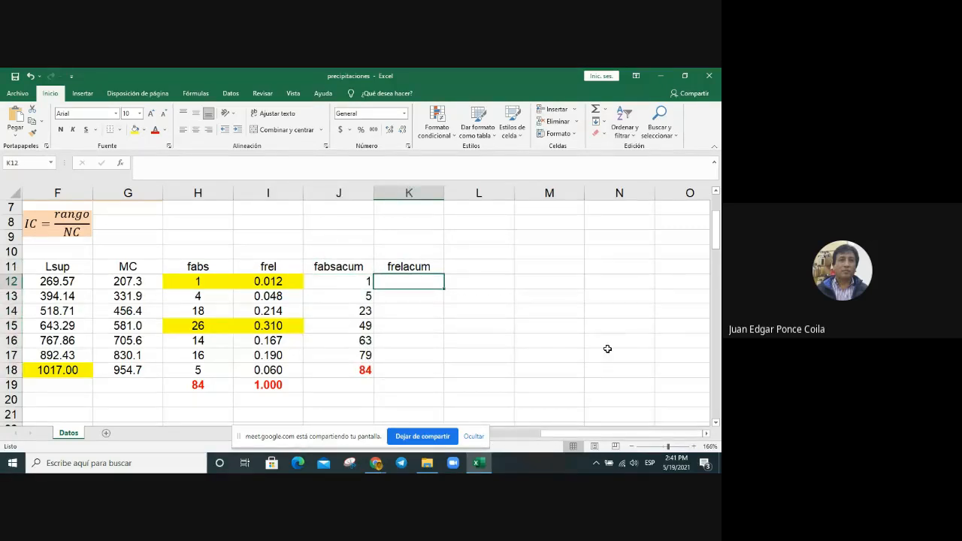
type("=I12")
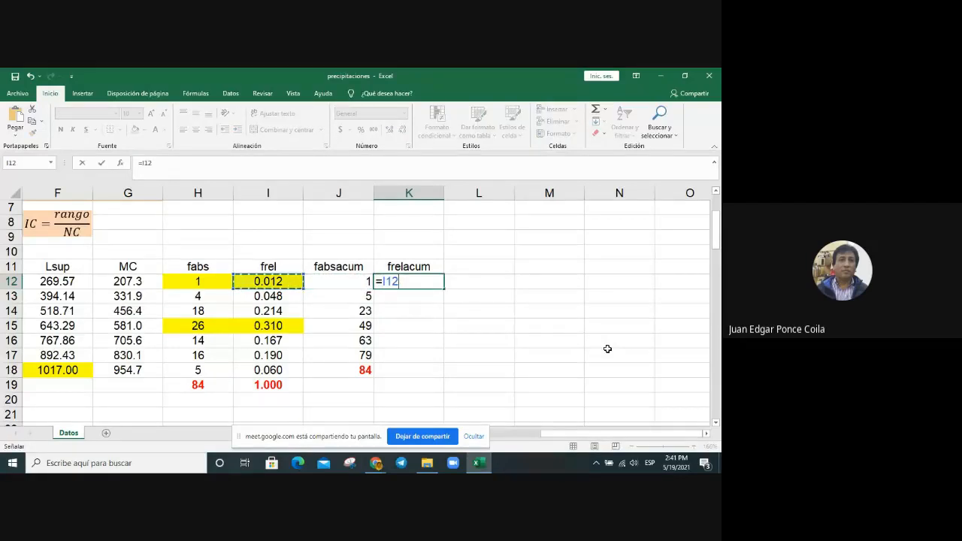
key("Return")
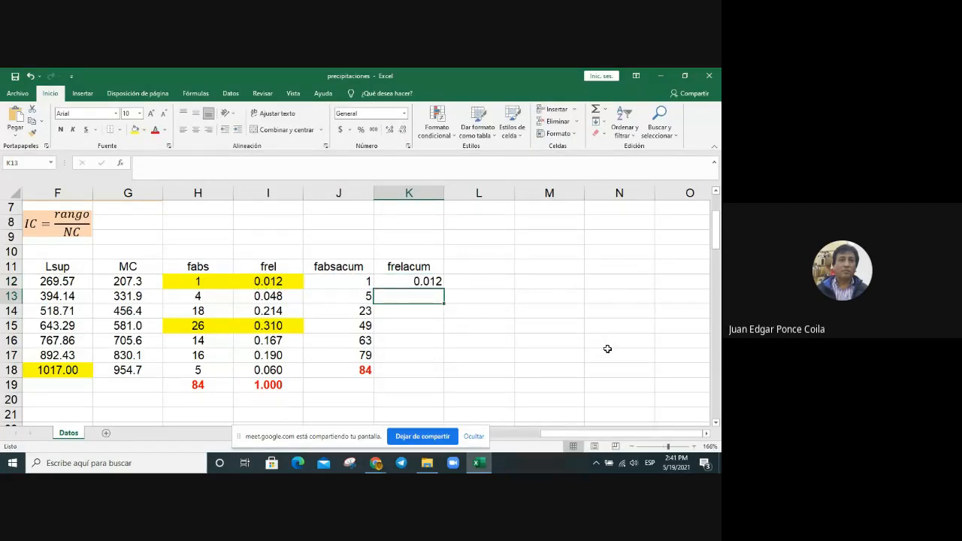
Step: Enter =K12+I13 in K13 and copy the formula down through K18 to accumulate the relative frequencies
type("=")
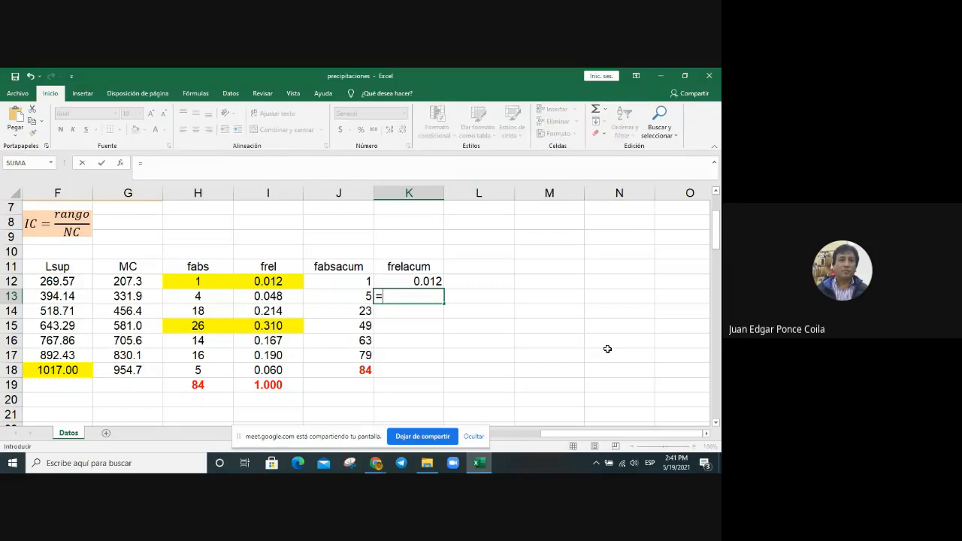
key("Up")
type("+")
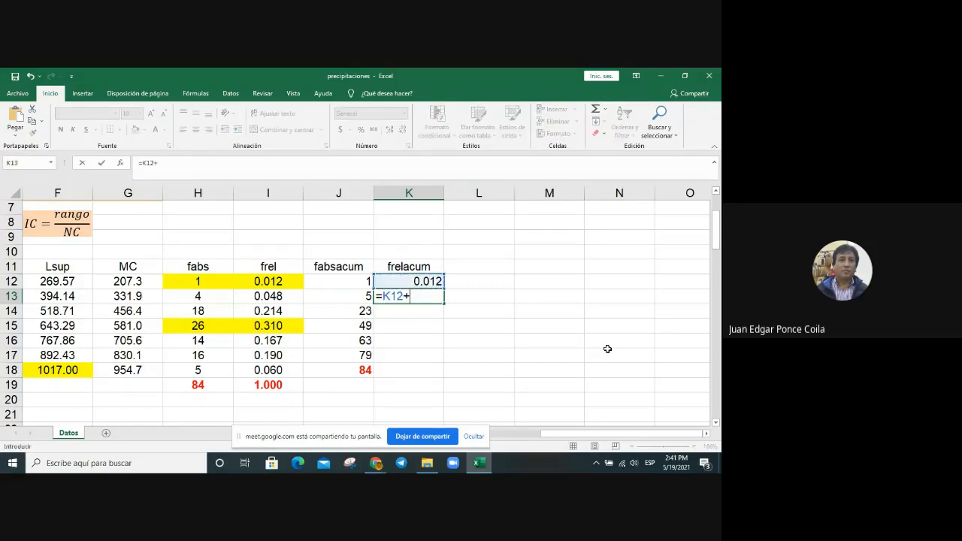
key("Left")
key("Left")
key("Return")
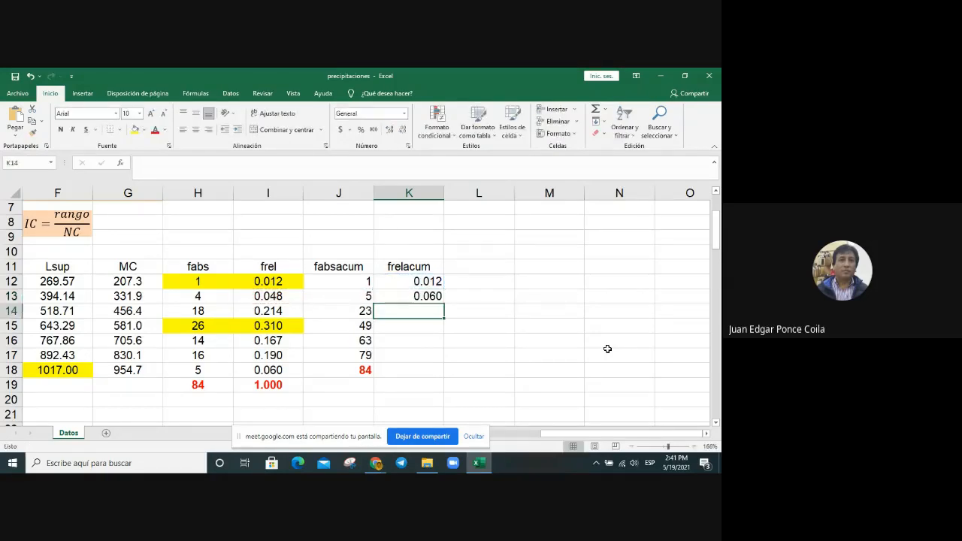
left_click(423, 299)
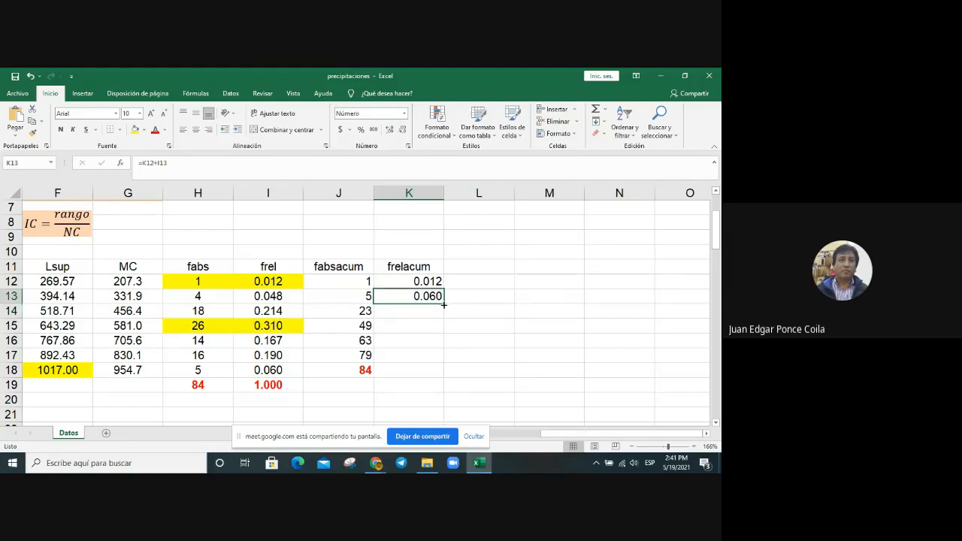
left_click_drag(443, 304, 446, 378)
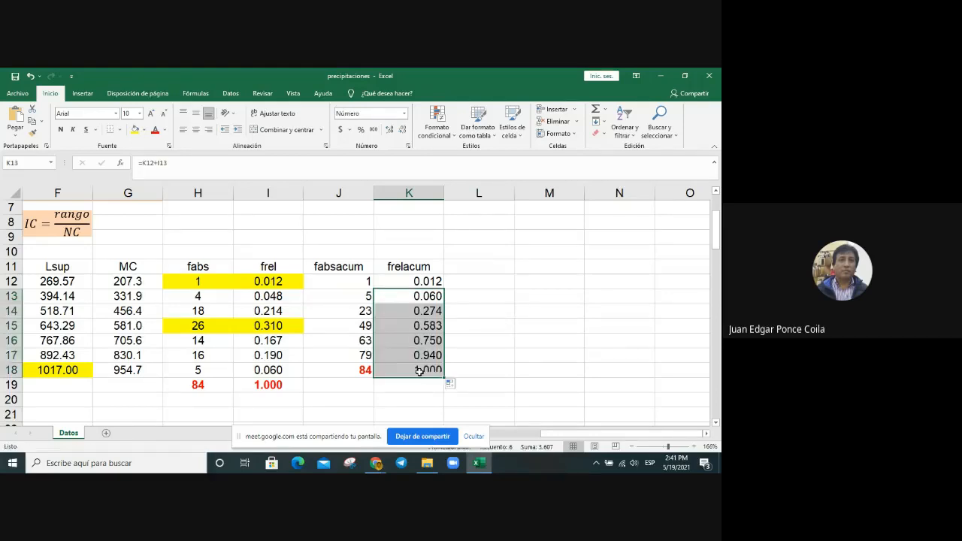
Step: Format the last cumulative relative frequency in K18 in red and bold
left_click(155, 129)
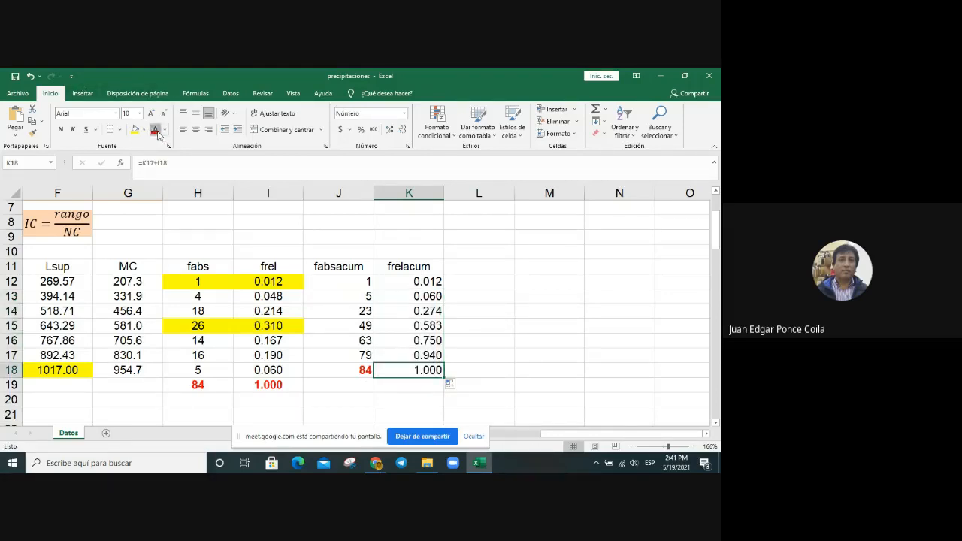
left_click(60, 129)
left_click(579, 340)
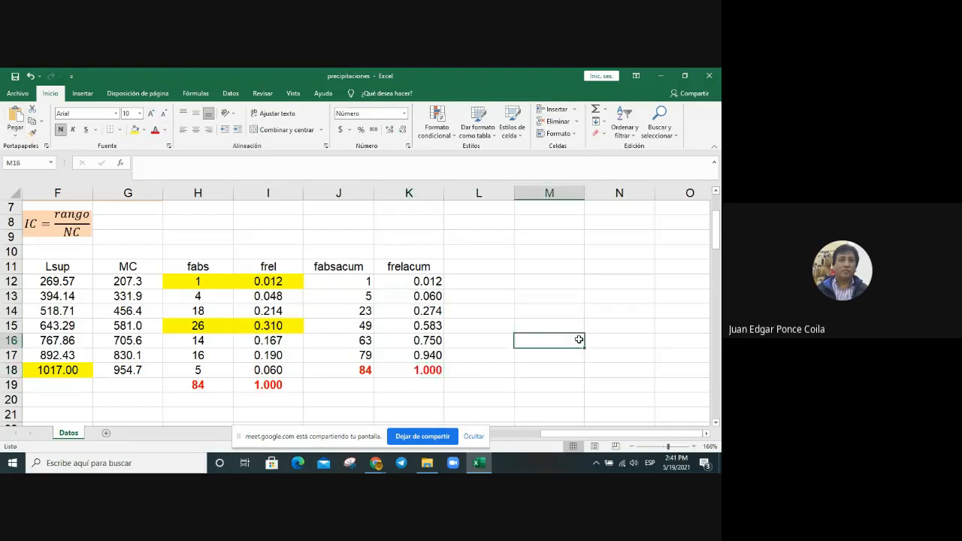
Step: Center the fabsacum and frelacum columns, headers included, in J11:K18
left_click_drag(316, 262, 380, 373)
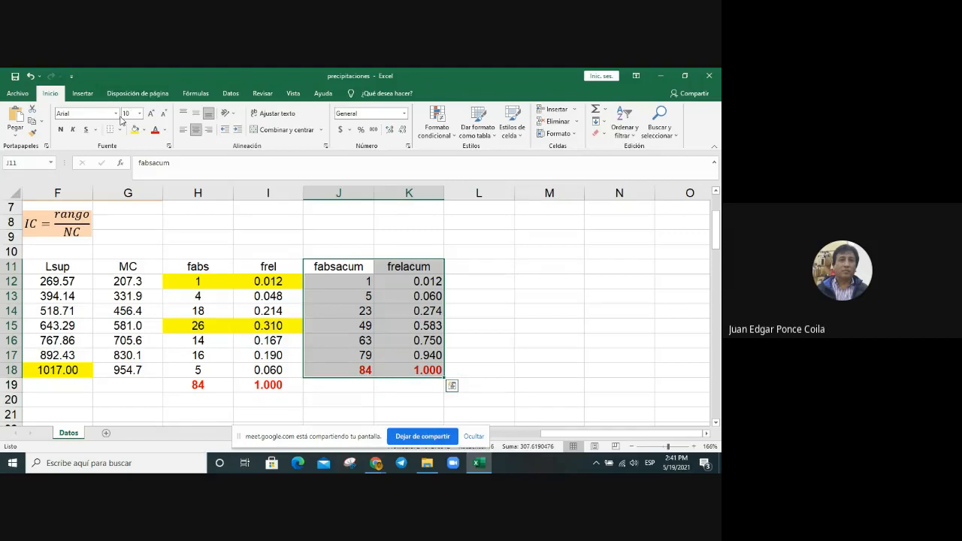
left_click(195, 130)
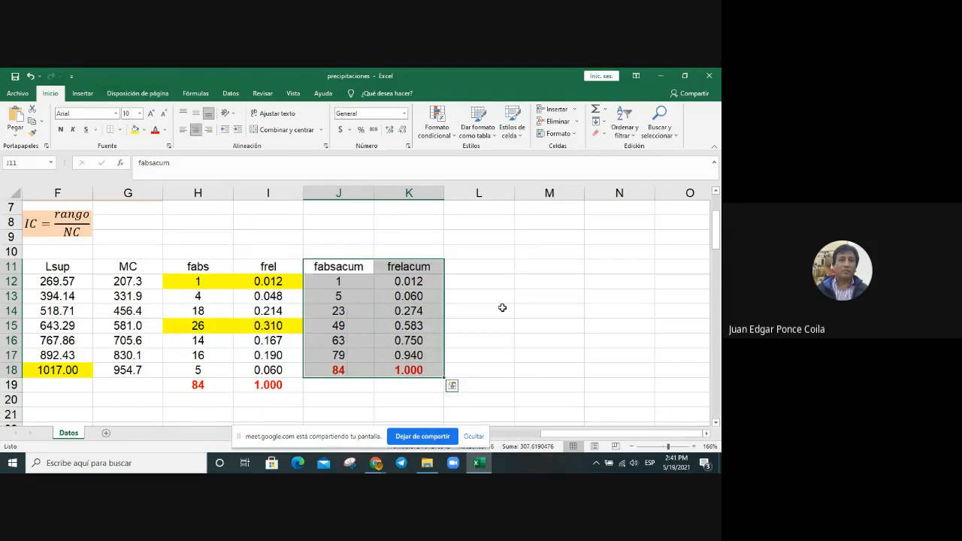
left_click(502, 308)
left_click(492, 378)
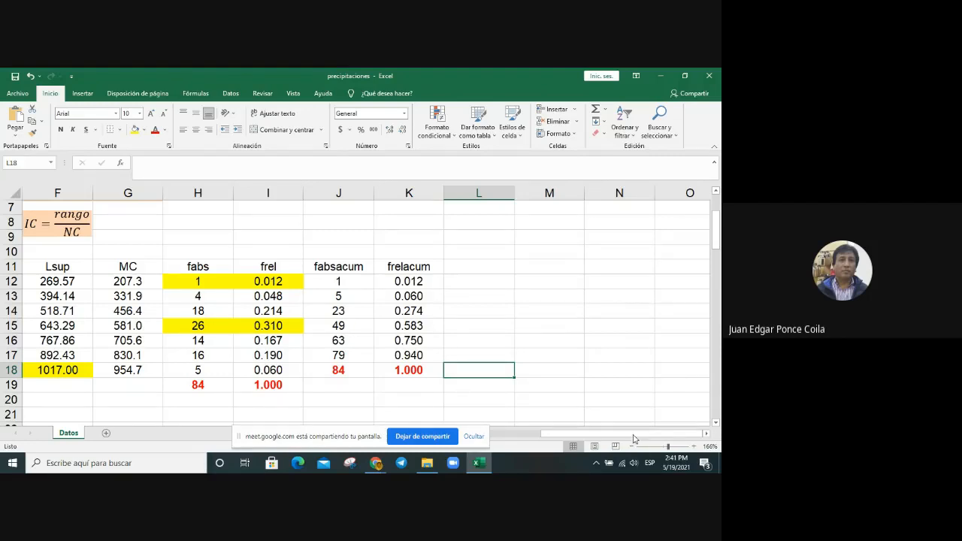
Step: Add the header frelacum(%) in L11, beside the frelacum column
left_click_drag(636, 433, 518, 439)
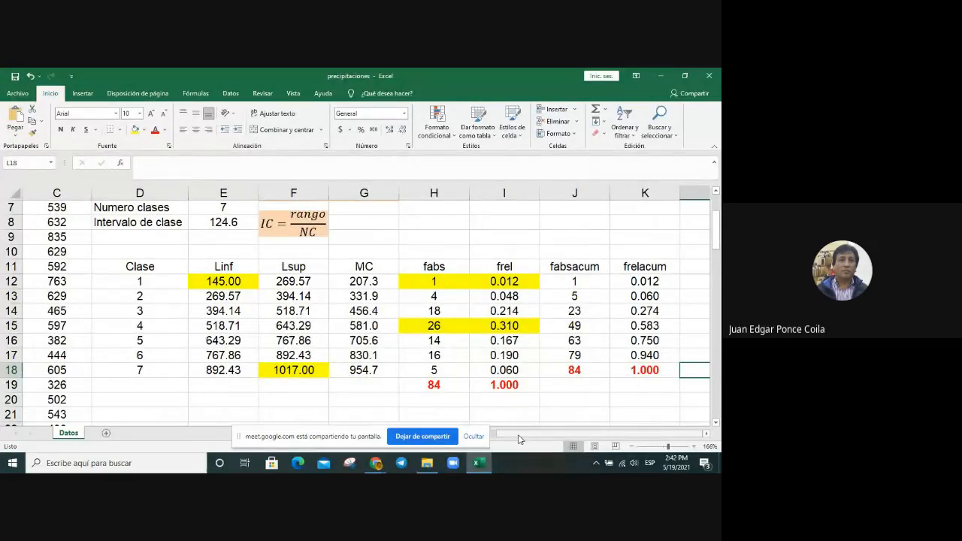
key("Up")
key("Up")
key("Up")
key("Up")
key("Up")
key("Up")
key("Up")
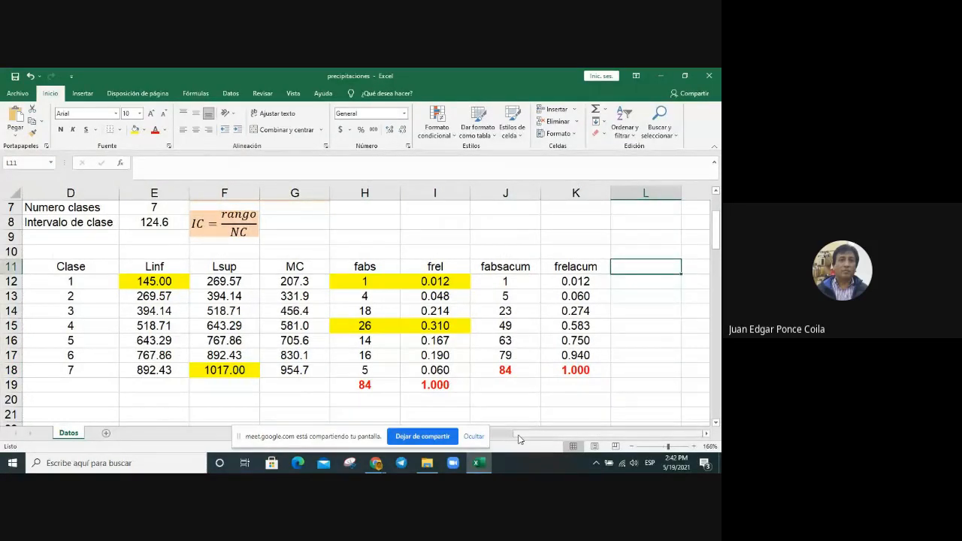
type("fre")
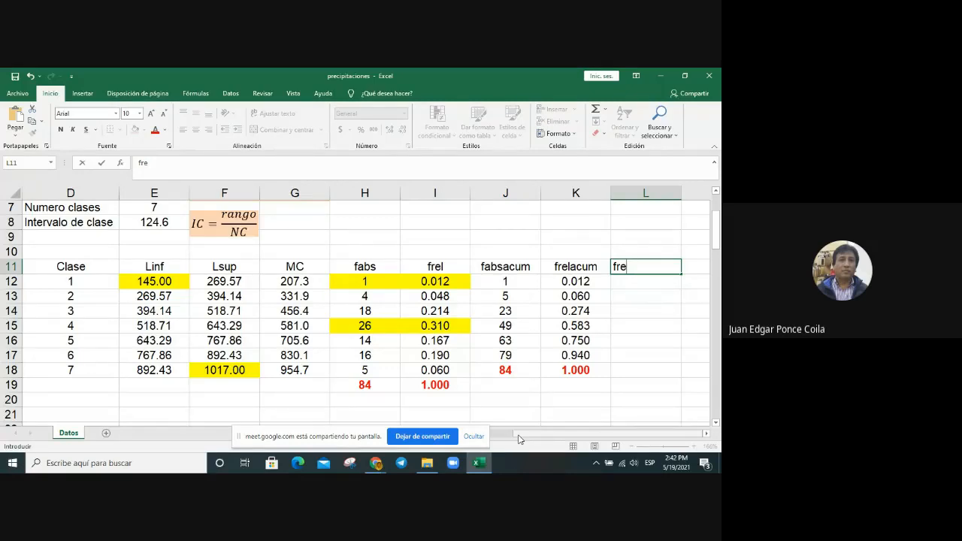
type("lacum(5")
key("BackSpace")
type("%)")
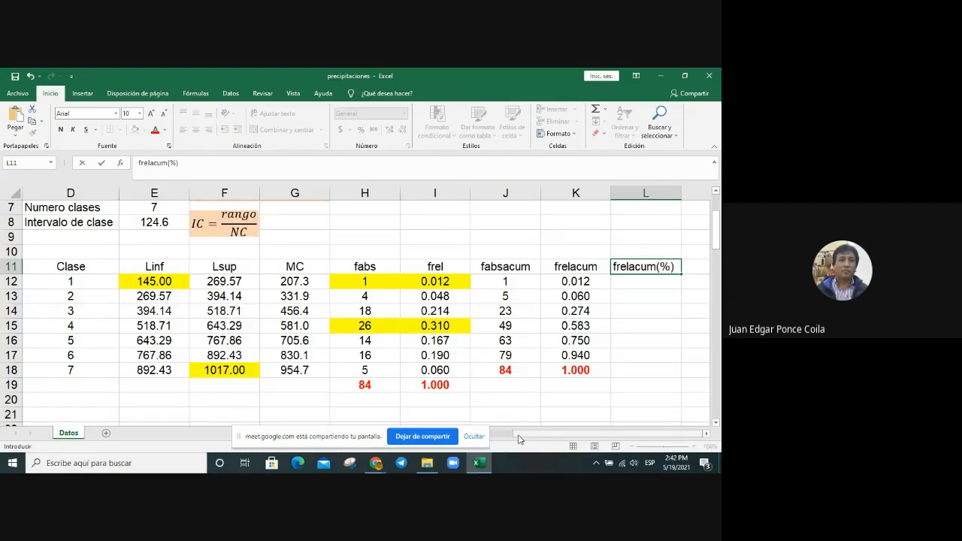
key("Return")
Step: Enter =K12*100 in L12 and copy the formula down through L18 to express the cumulative relative frequencies as percentages
type("=")
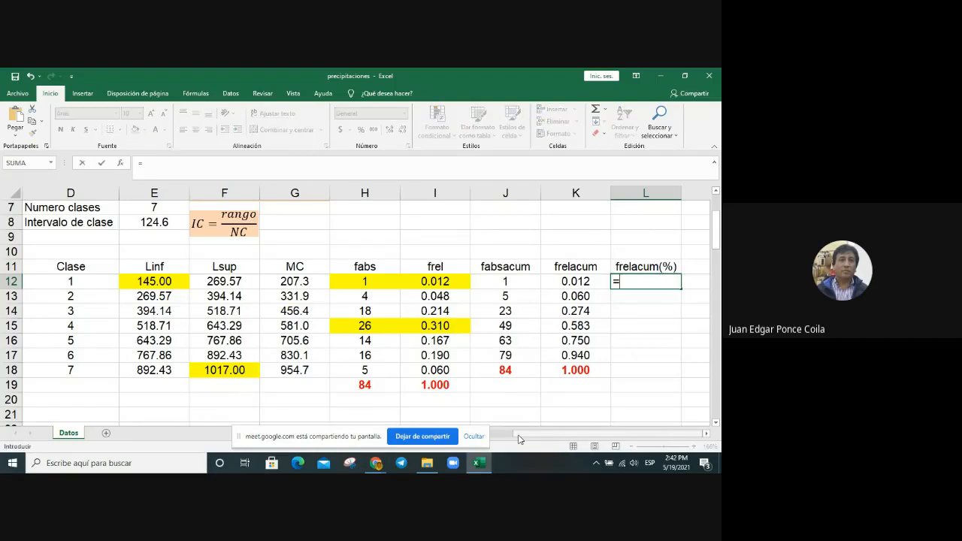
key("Left")
type("*100")
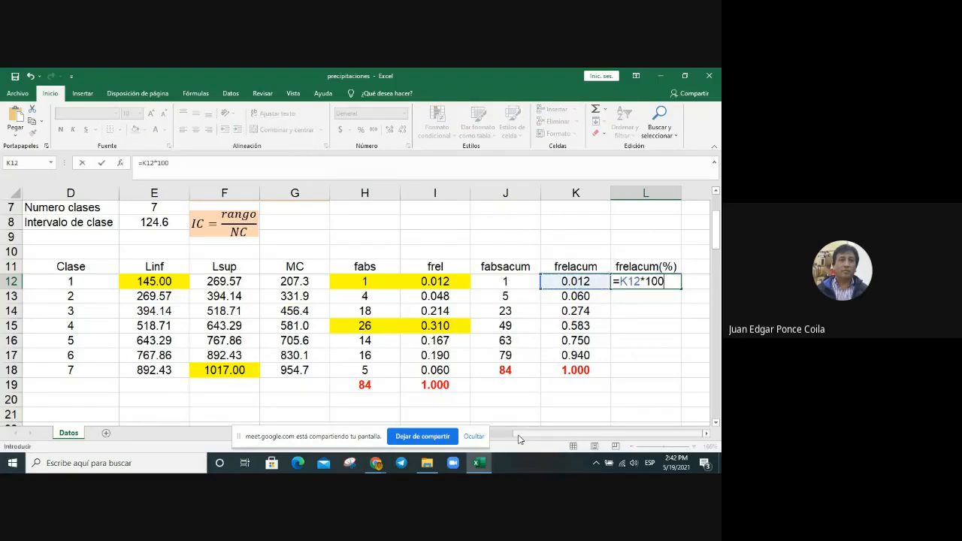
key("Return")
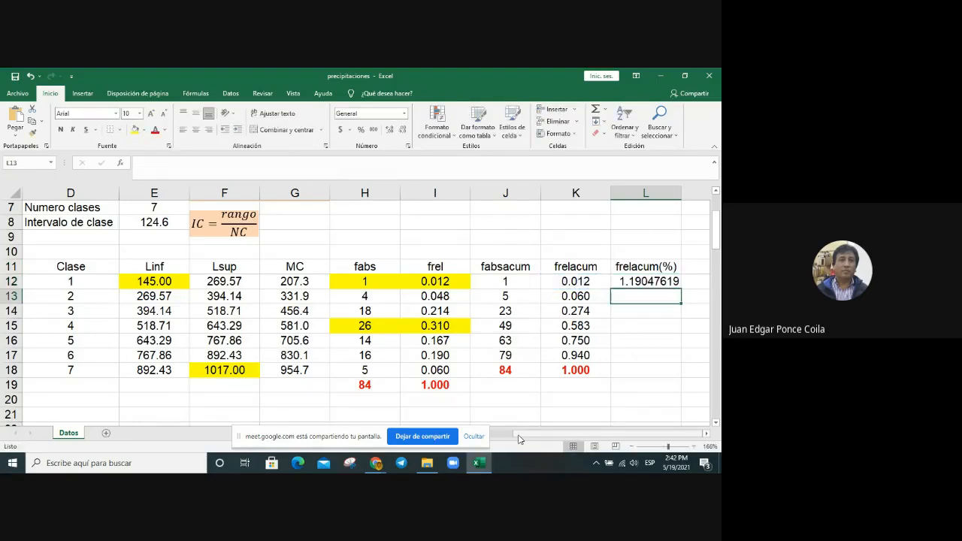
left_click(643, 279)
left_click_drag(680, 289, 673, 369)
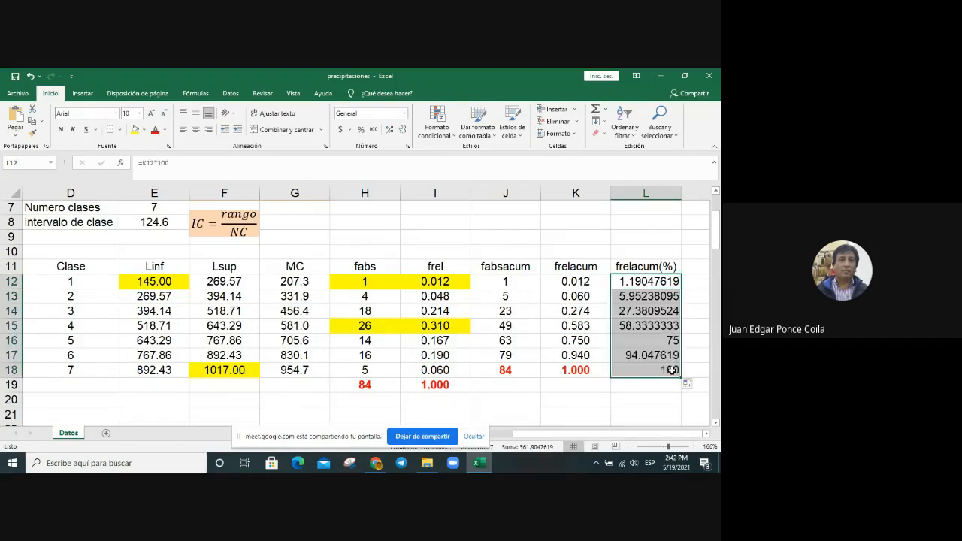
Step: Format the cumulative percentages in L12:L18 as numbers with two decimals and center them
right_click(658, 314)
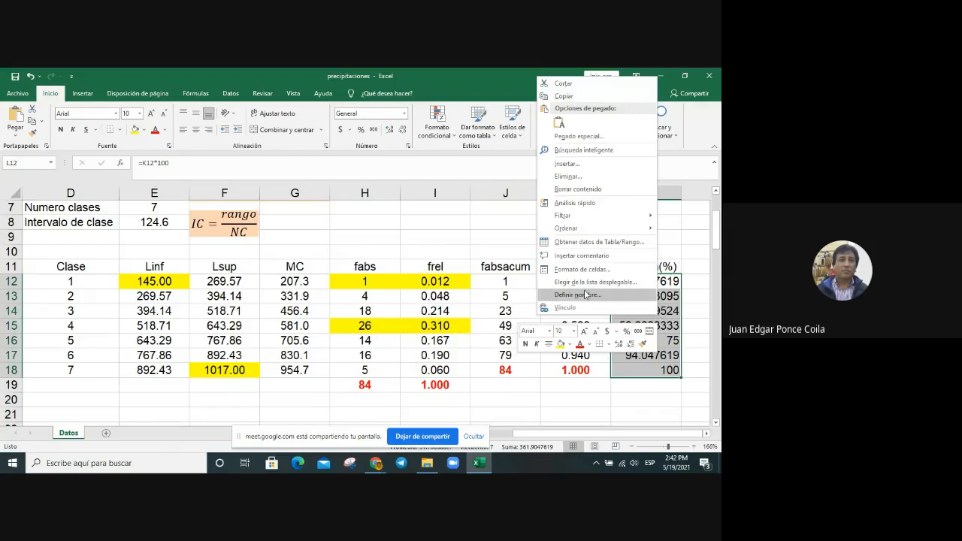
left_click(588, 268)
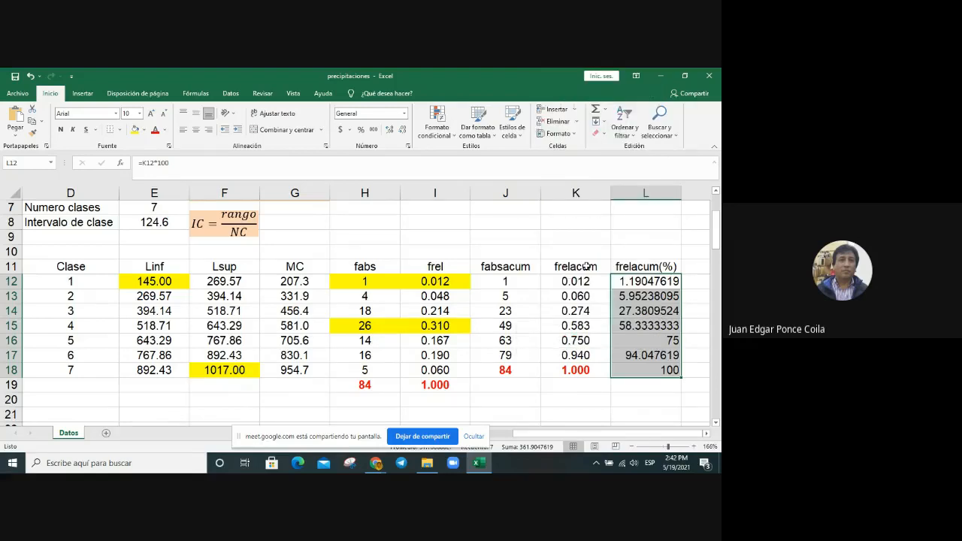
left_click(477, 187)
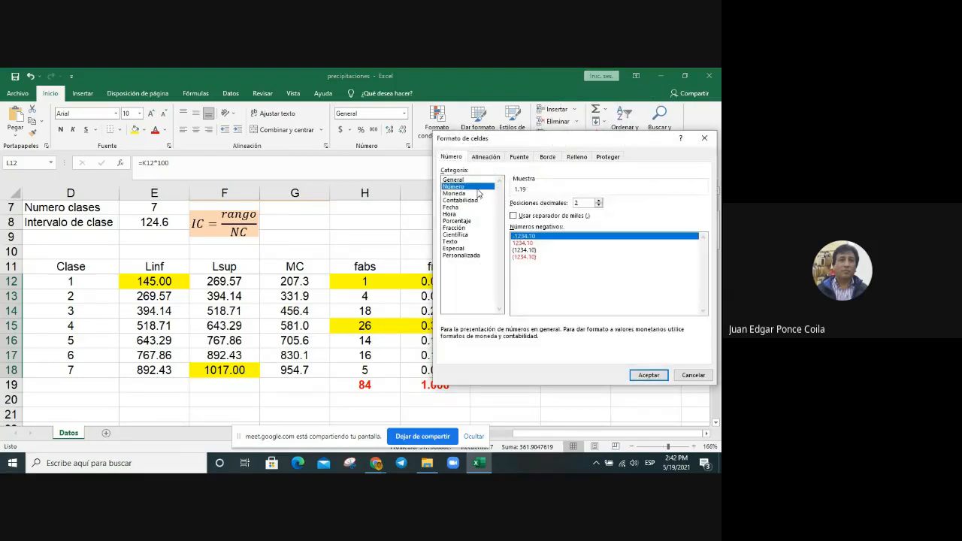
key("Return")
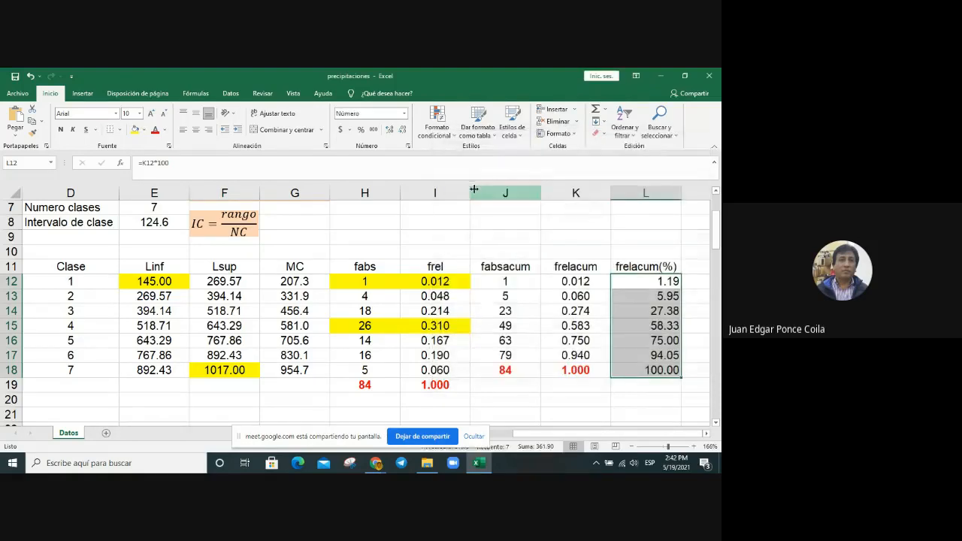
left_click(683, 284)
Step: Examine the first, second and last cumulative percentages in column L and the cumulative absolute frequencies of classes 2 to 5
left_click(635, 284)
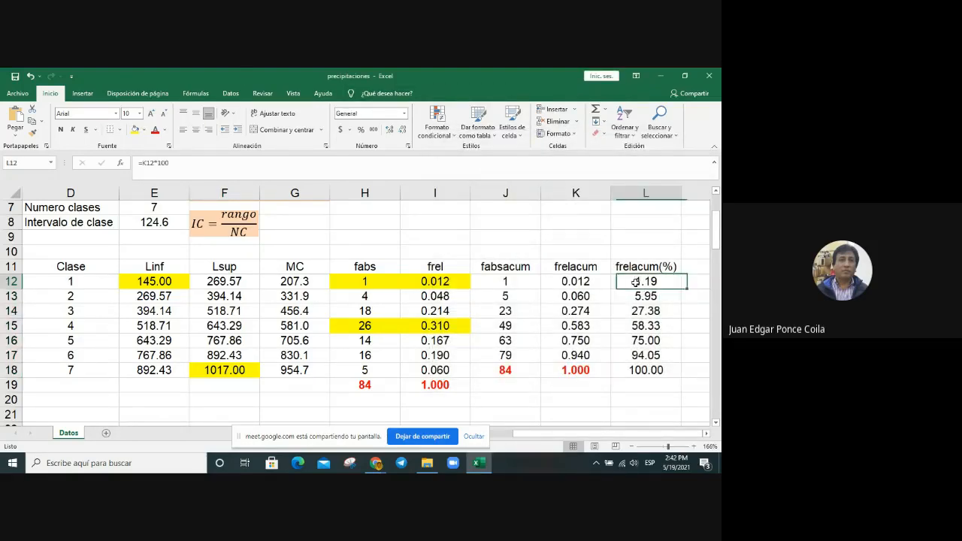
left_click(650, 370)
left_click(647, 294)
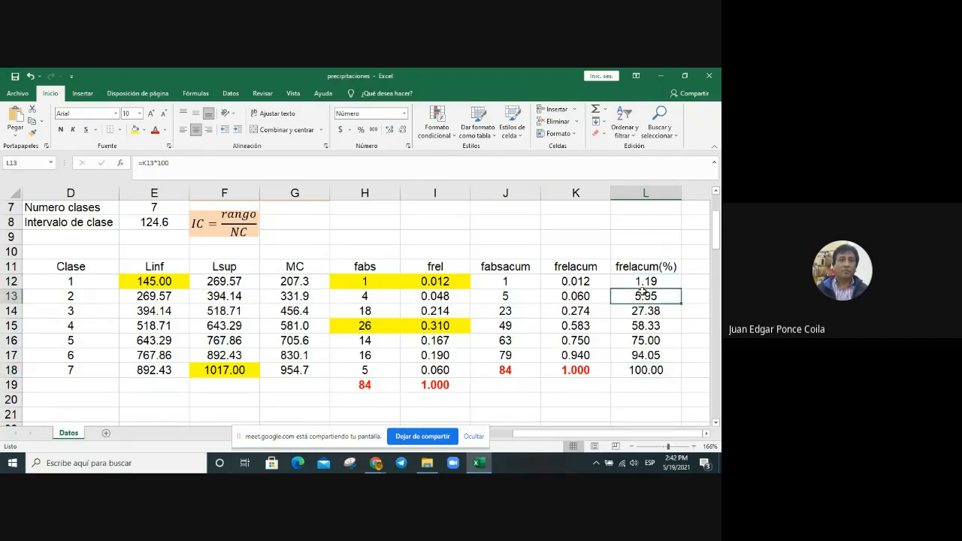
left_click(644, 281)
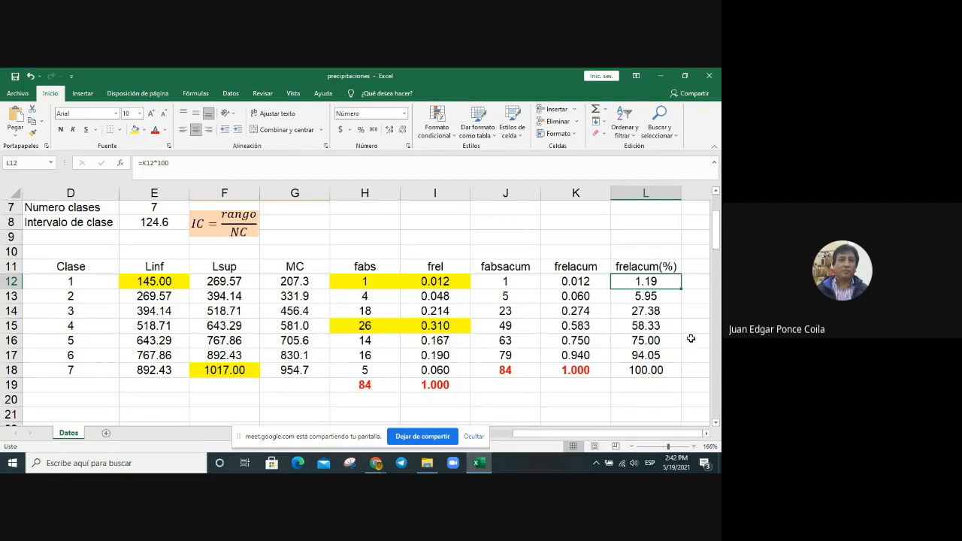
left_click(503, 296)
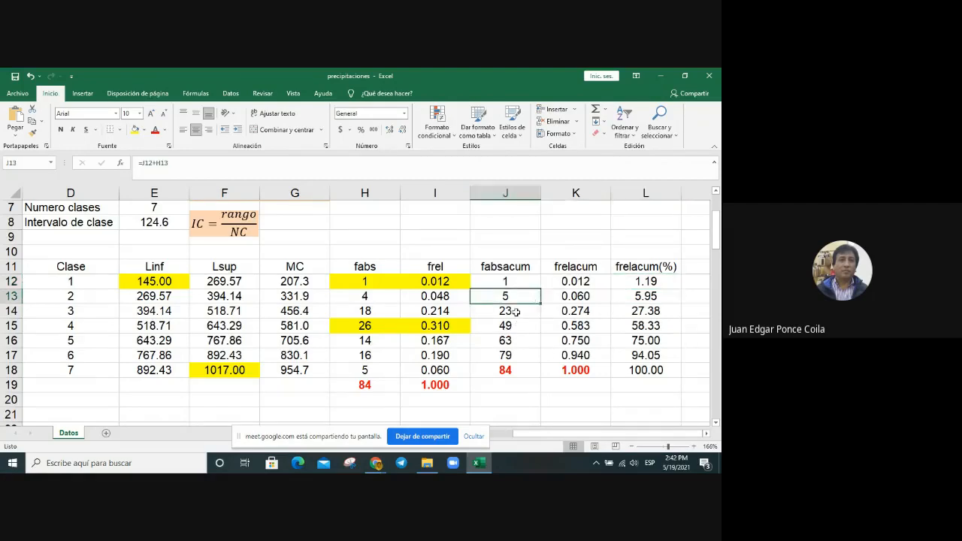
left_click(510, 310)
left_click(512, 324)
left_click(505, 341)
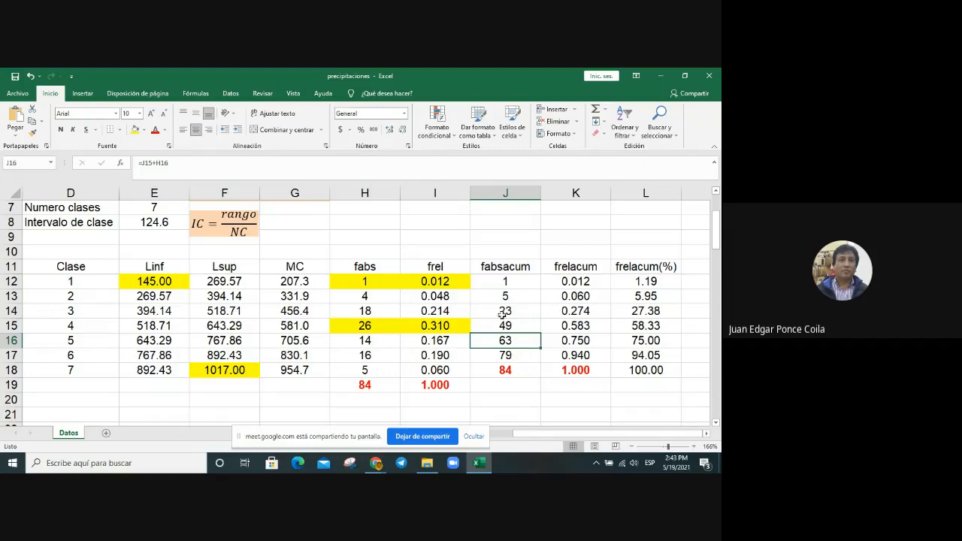
Step: Fill the class 3 cumulative frequencies in J14:K14 with light purple
left_click_drag(502, 313, 583, 312)
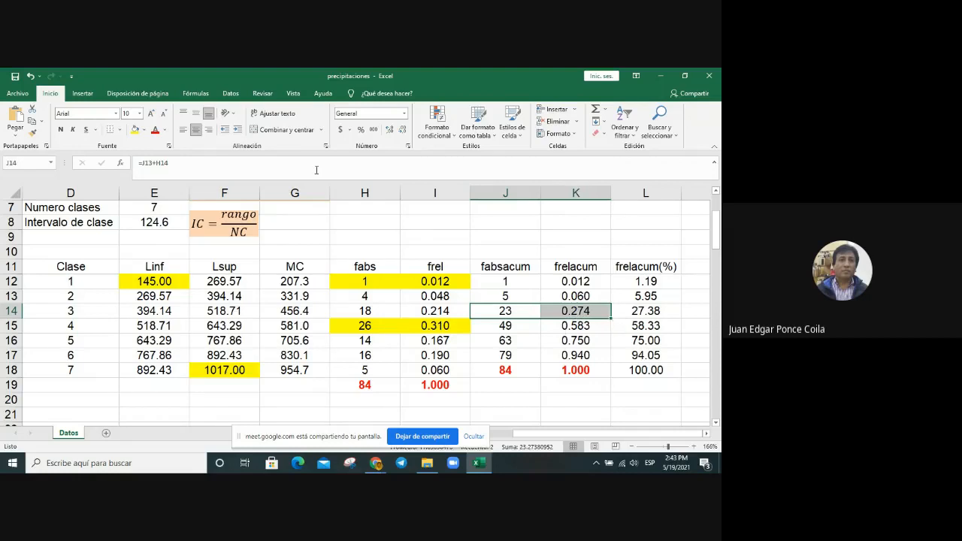
left_click(144, 130)
left_click(197, 174)
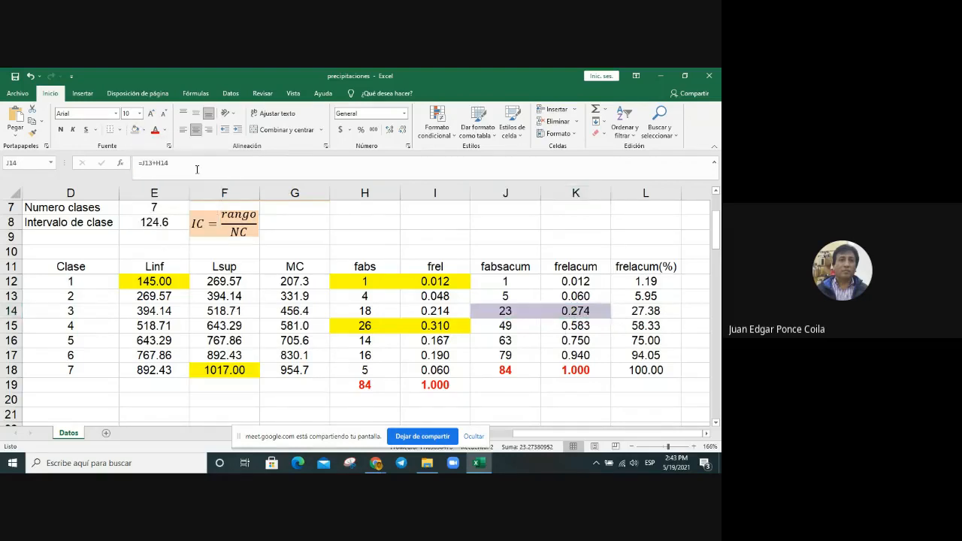
left_click(652, 354)
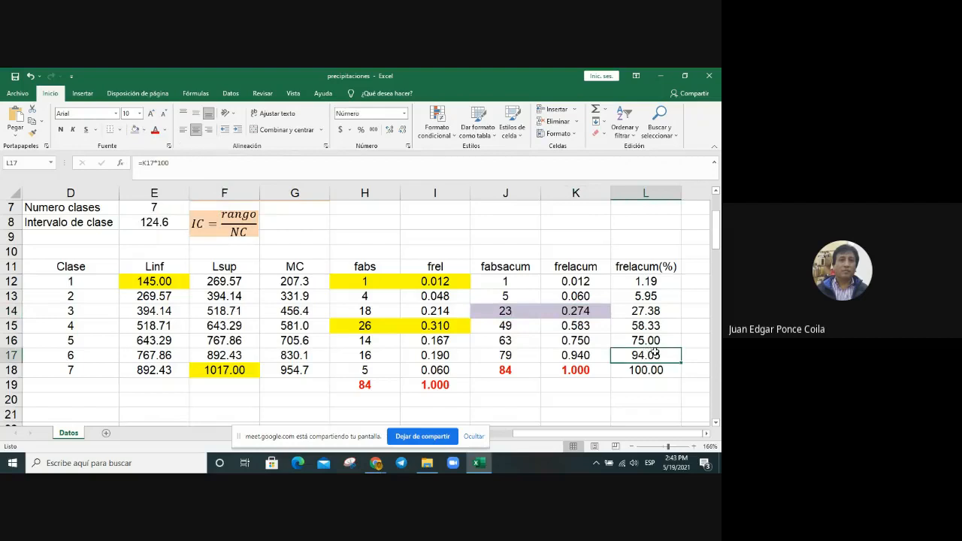
Step: Extend the light purple fill to the whole class 3 row, D14:L14
left_click(537, 309)
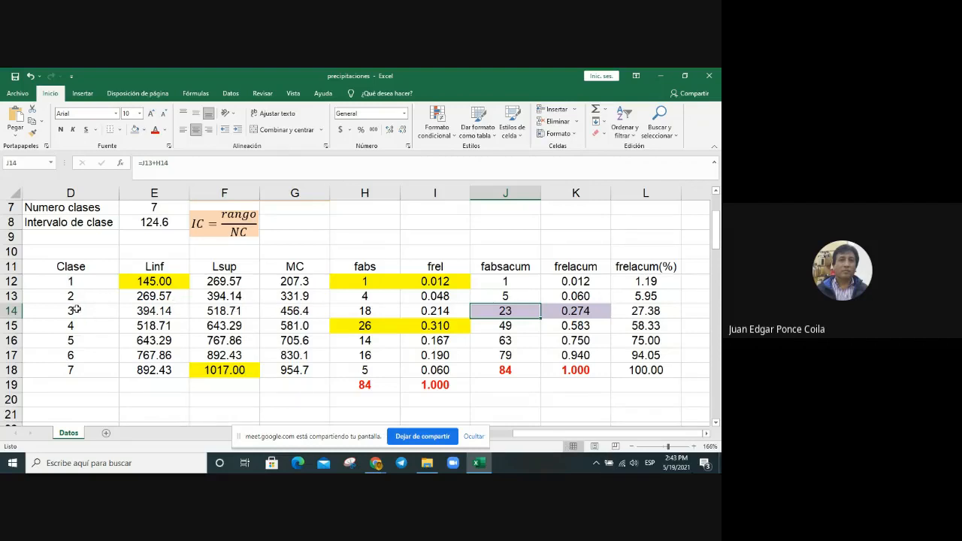
left_click_drag(76, 309, 623, 309)
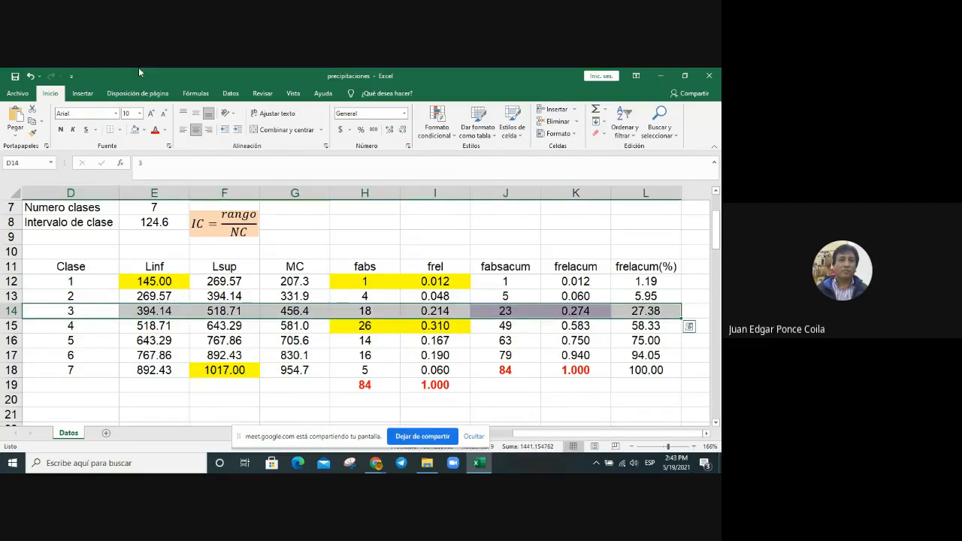
left_click(135, 129)
left_click(642, 395)
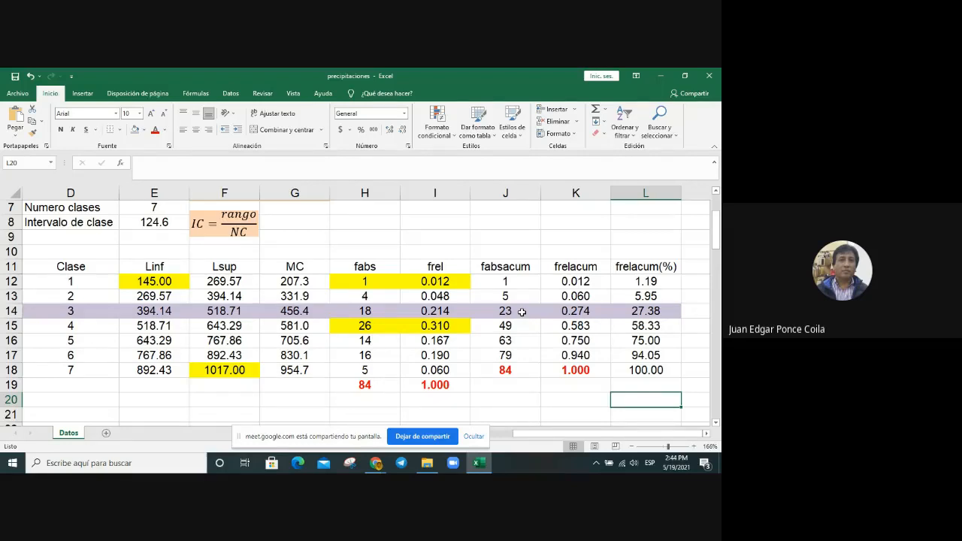
Step: Highlight the whole class 5 row, D16:L16, with a light blue fill
left_click(45, 345)
left_click_drag(44, 345, 679, 339)
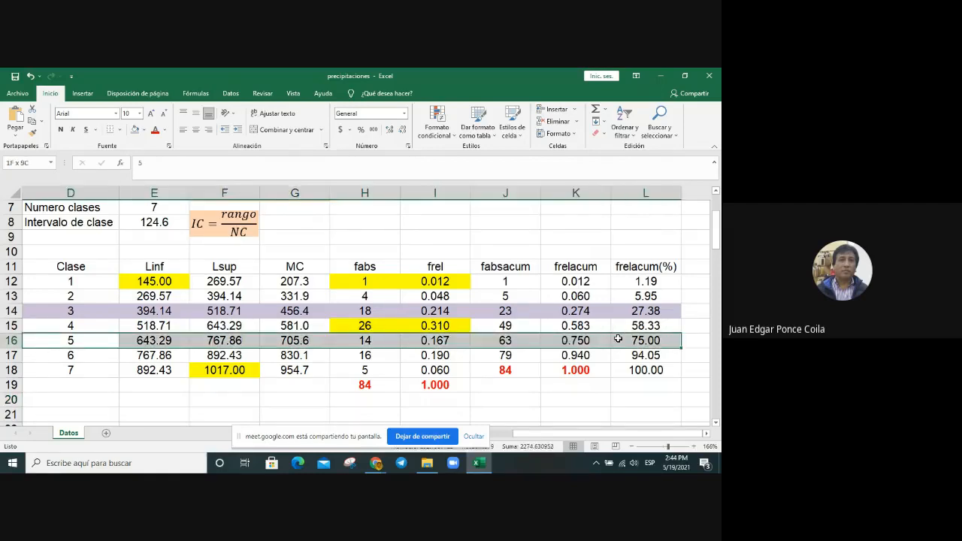
left_click(144, 130)
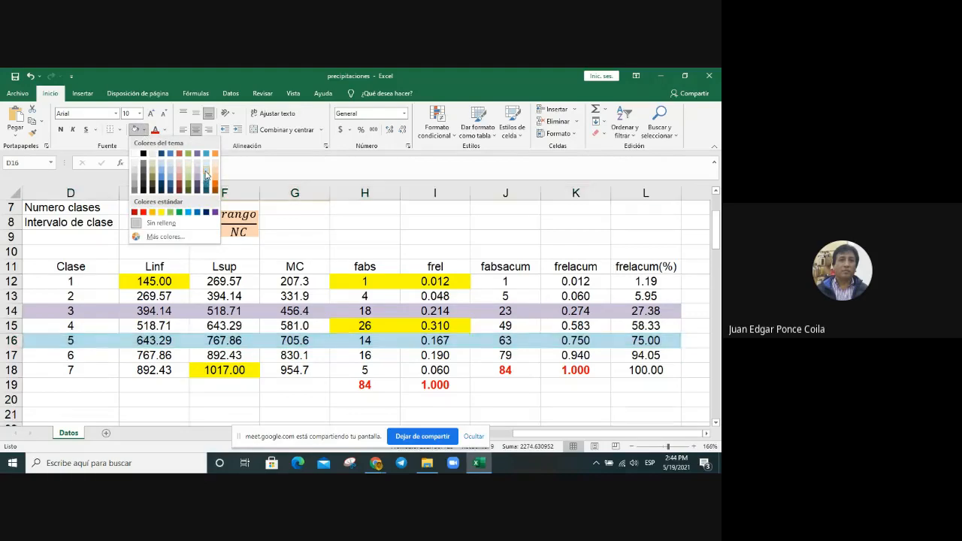
left_click(198, 174)
left_click(640, 388)
Step: Review the class 5 cumulative absolute frequency, class mark, upper limit and cumulative percentage
left_click(511, 340)
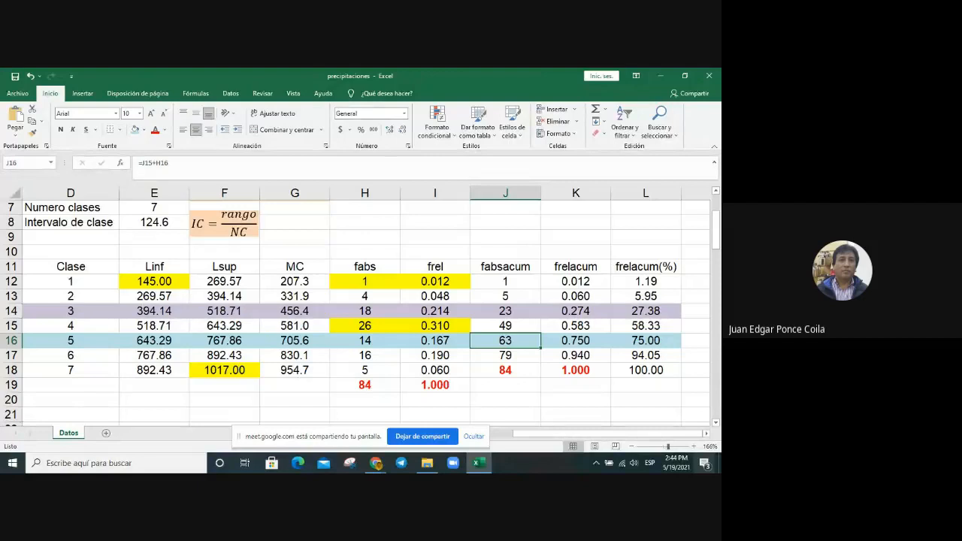
left_click(311, 344)
left_click(227, 340)
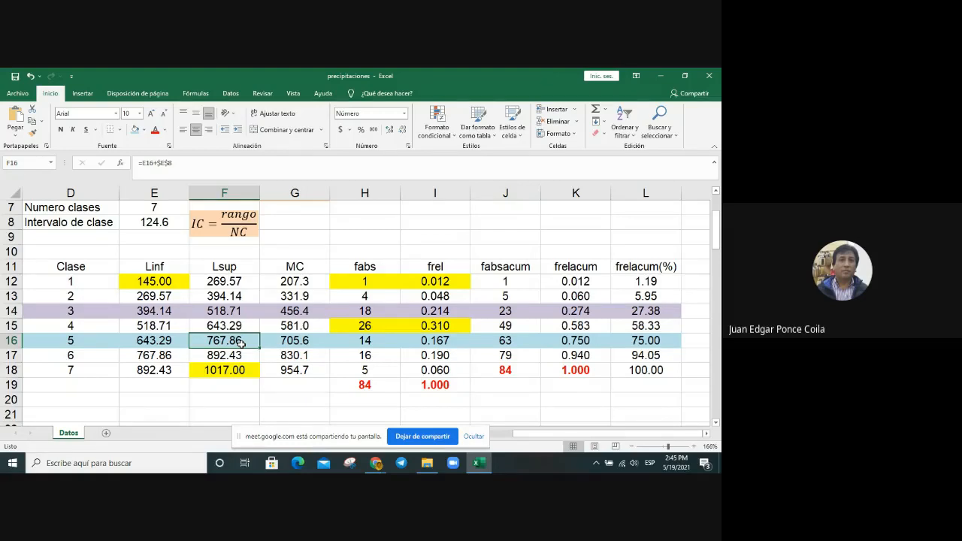
left_click(660, 341)
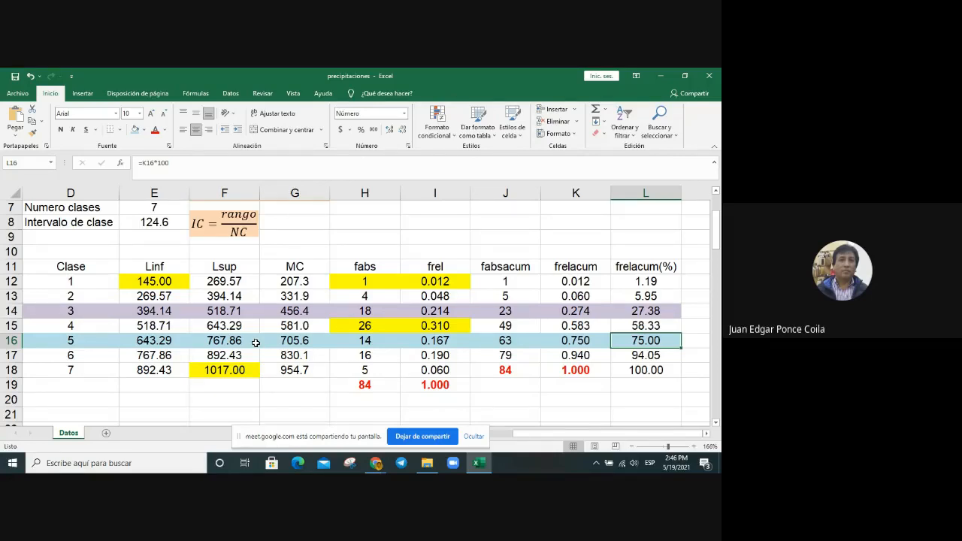
Step: Apply all borders to the frequency table from the header row through class 7, D11:L18
left_click(66, 265)
left_click_drag(66, 265, 678, 380)
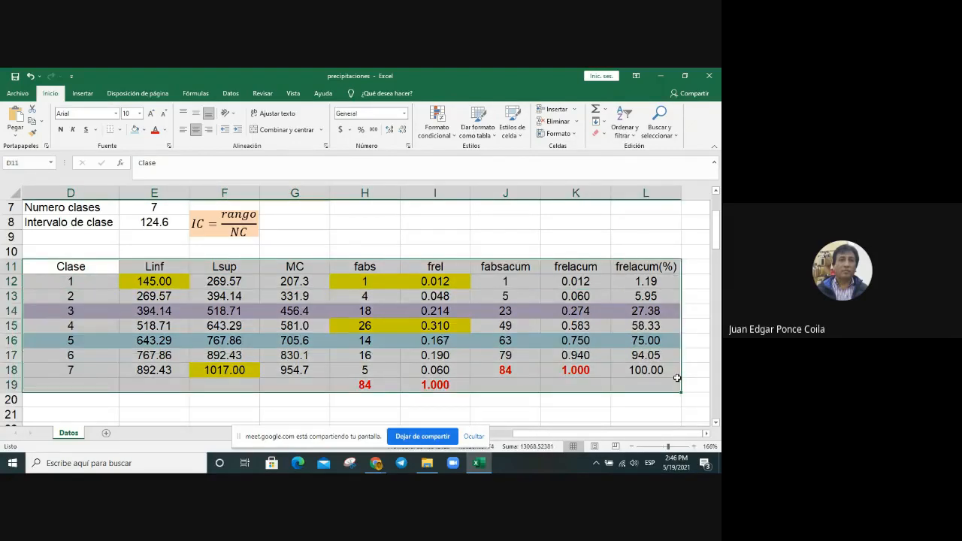
left_click_drag(64, 266, 680, 373)
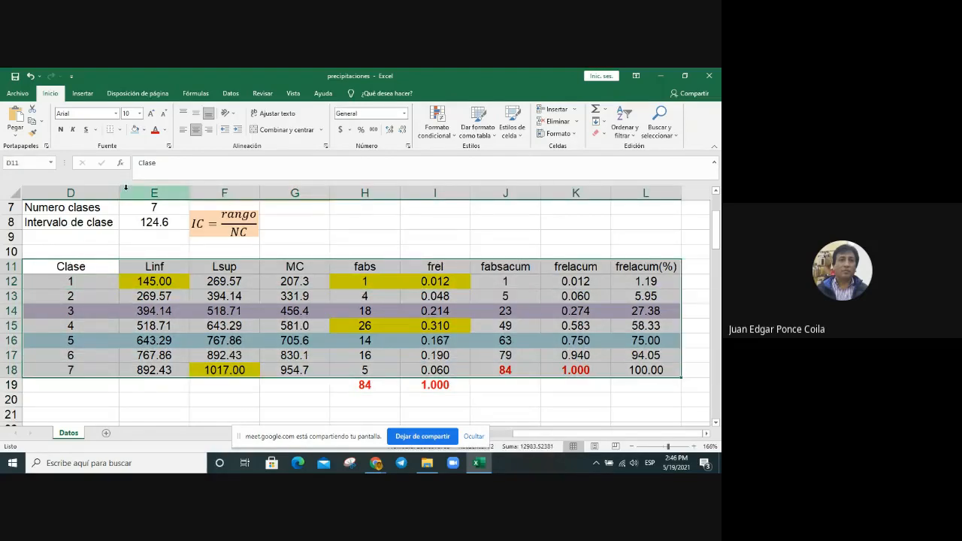
left_click(118, 131)
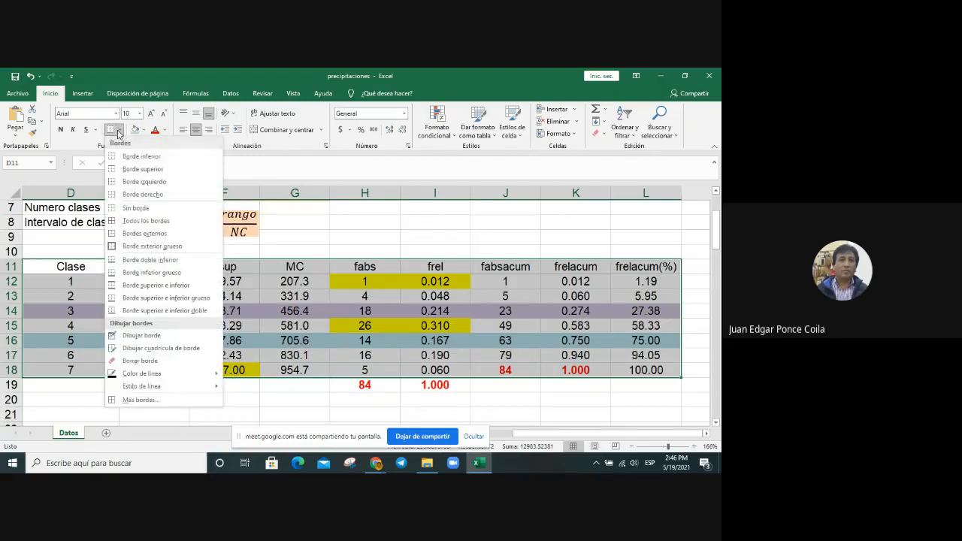
left_click(136, 220)
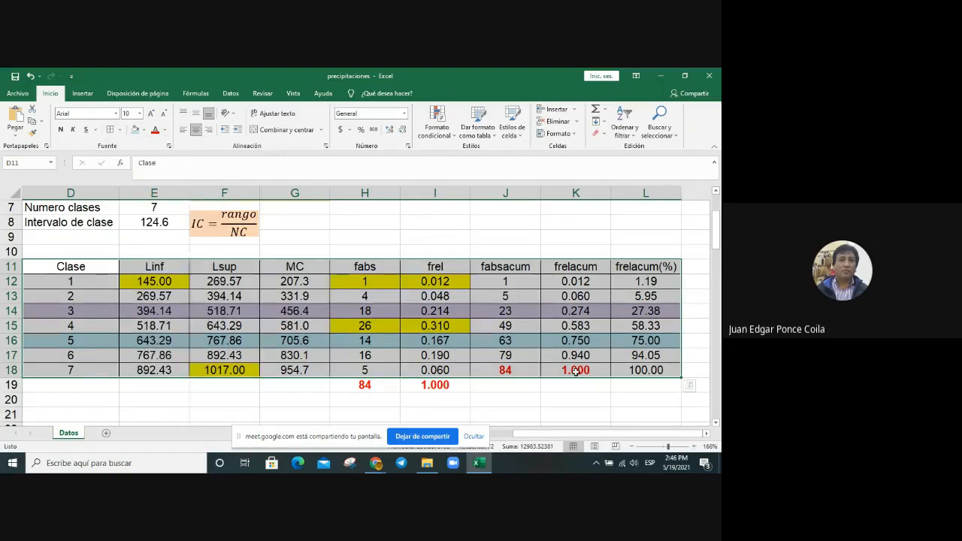
Step: Format the class 7 cumulative percentage in L18 as bold red text
left_click(575, 371)
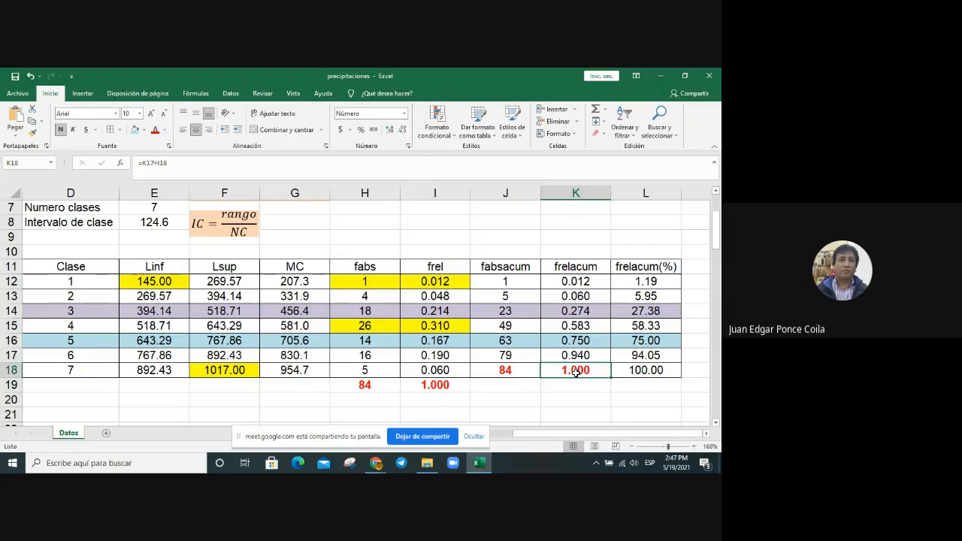
left_click(660, 373)
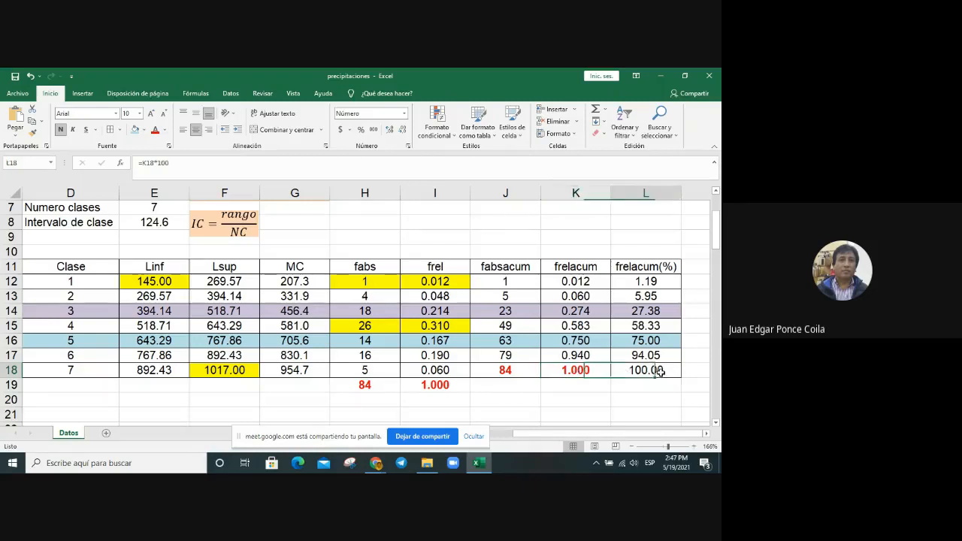
left_click(155, 129)
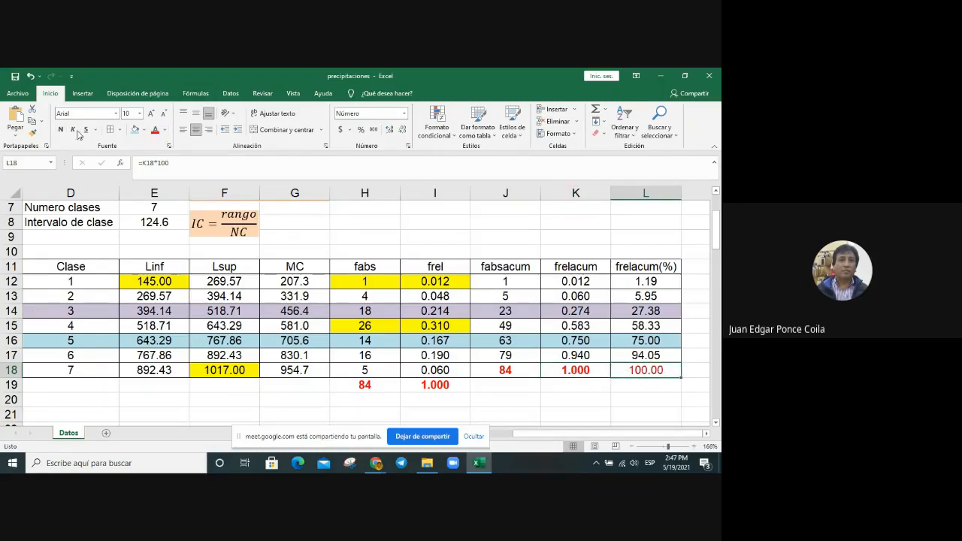
left_click(61, 129)
key("Return")
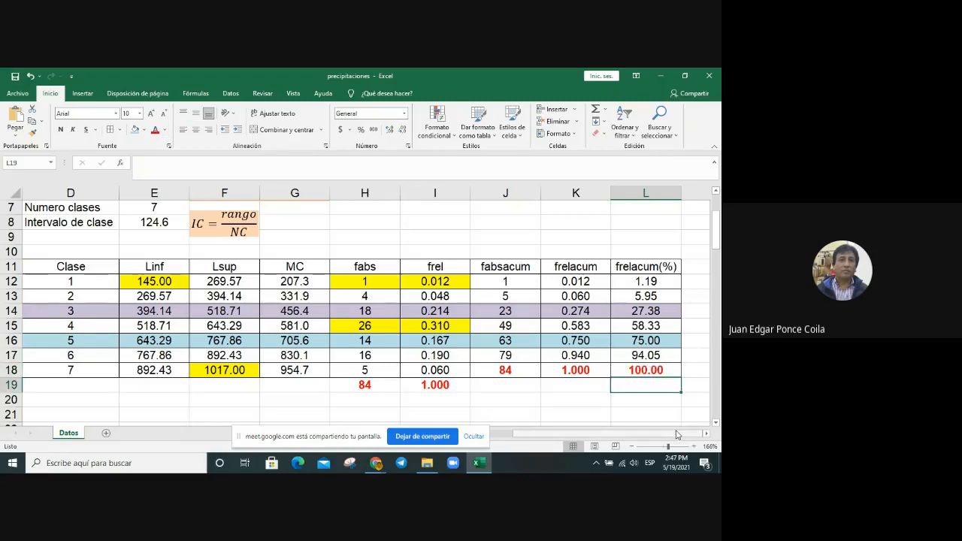
left_click(594, 413)
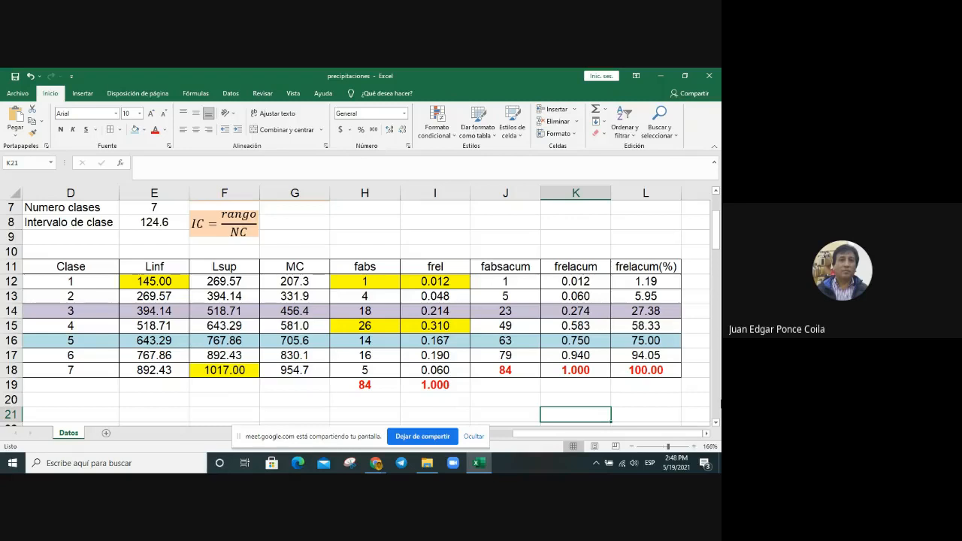
Step: Highlight the whole class 4 row, D15:L15, with a light orange fill and review its cumulative absolute frequency and upper limit
left_click(64, 322)
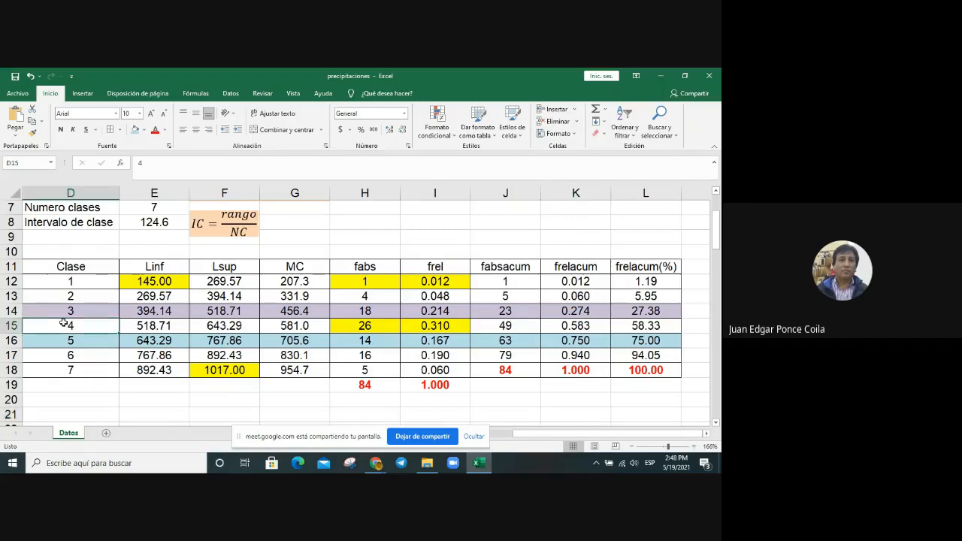
left_click_drag(64, 322, 649, 325)
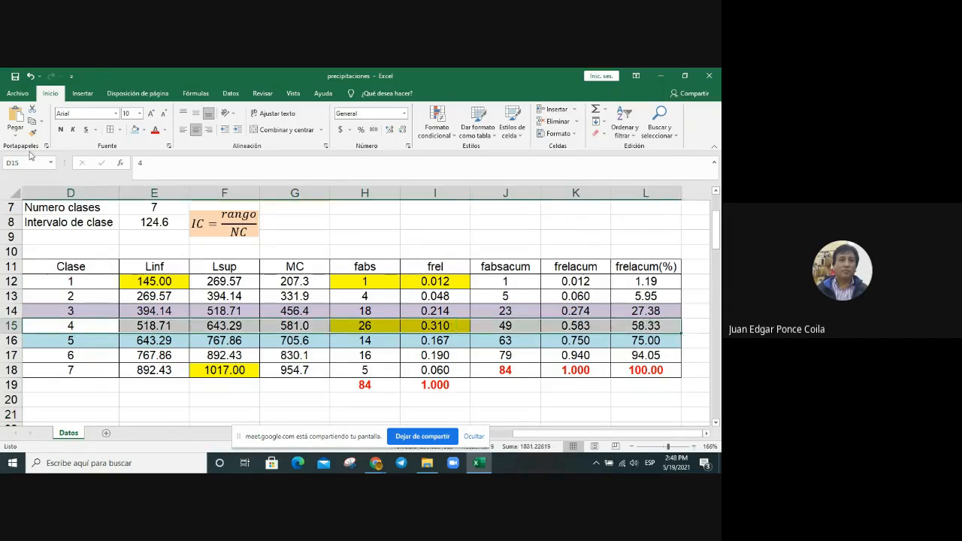
left_click(143, 129)
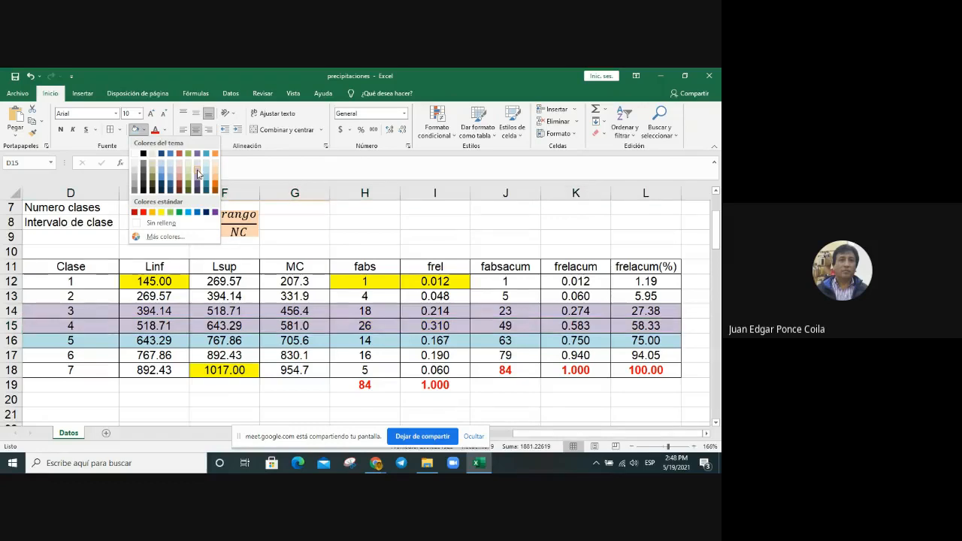
left_click(215, 162)
left_click(316, 353)
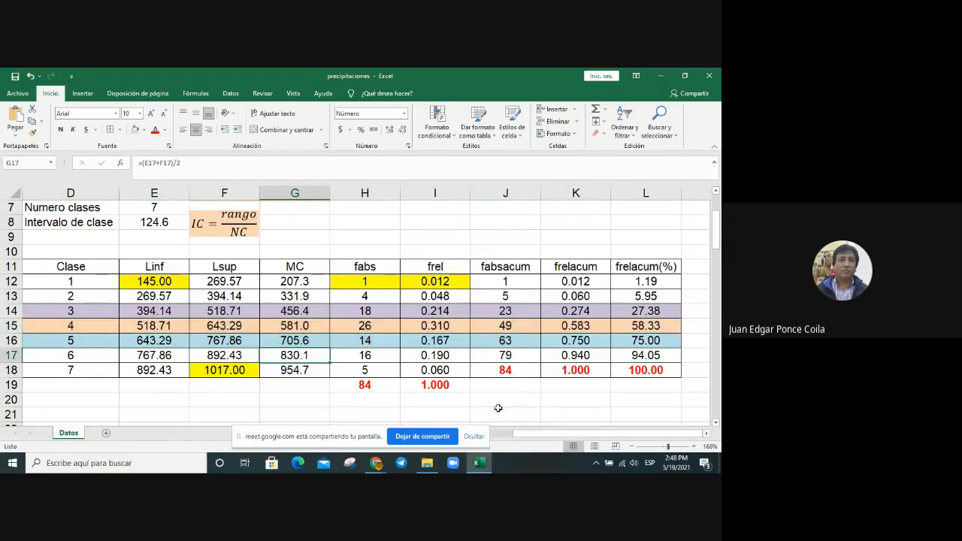
left_click(529, 325)
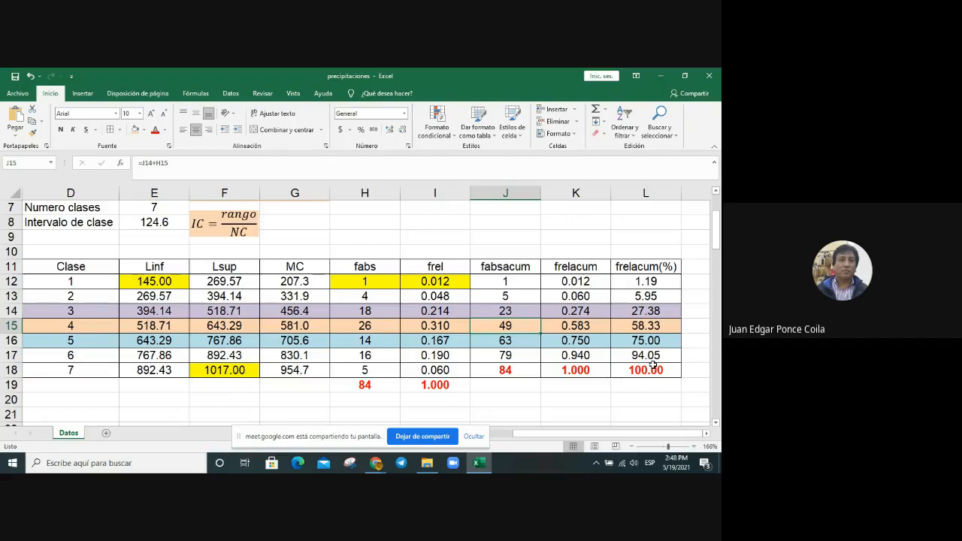
left_click(238, 329)
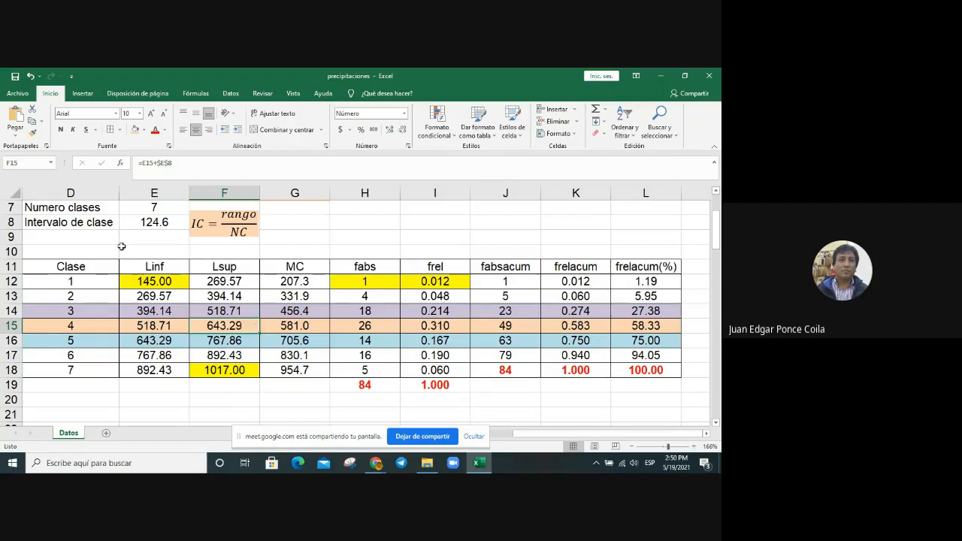
Step: Insert a 2-D clustered column chart from the frequency table D11:L18 and place it just below the table
left_click_drag(61, 264, 621, 368)
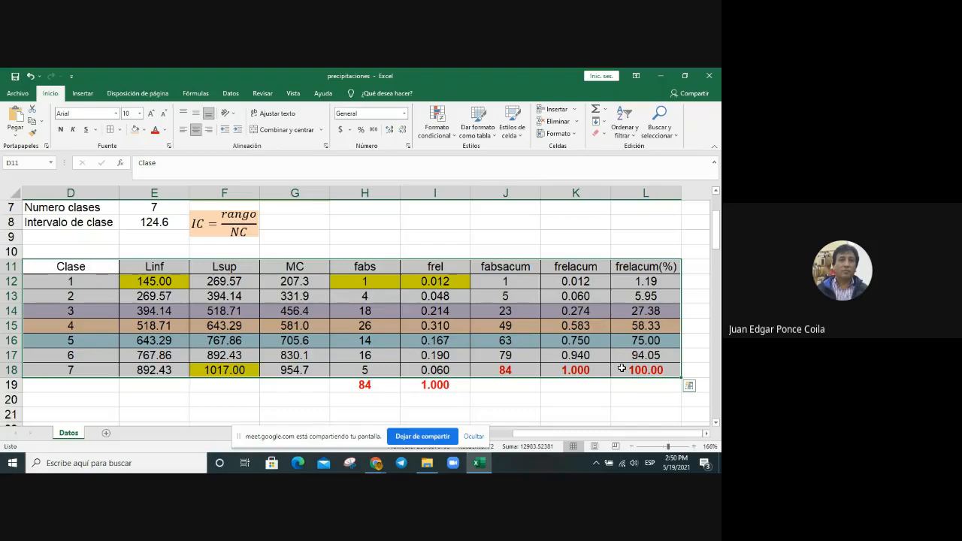
left_click(83, 93)
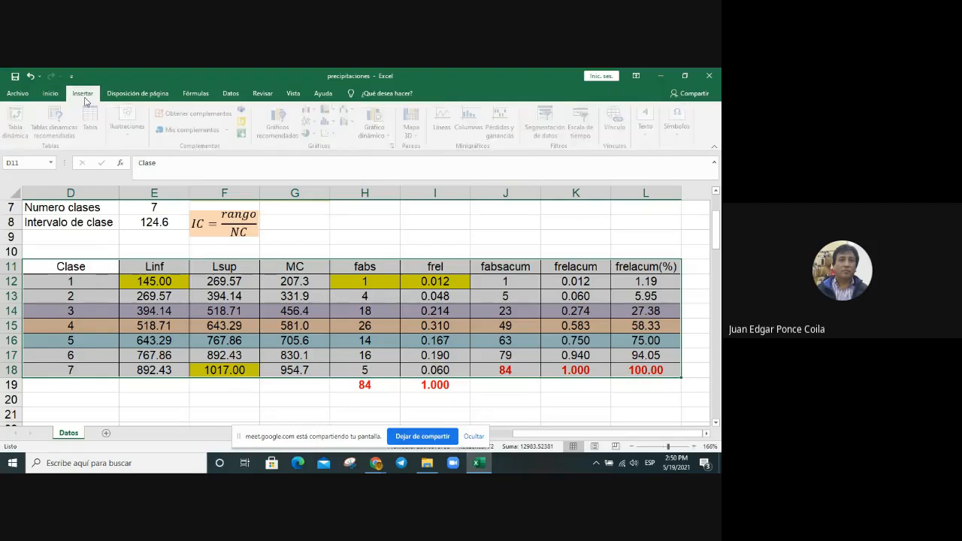
left_click(318, 112)
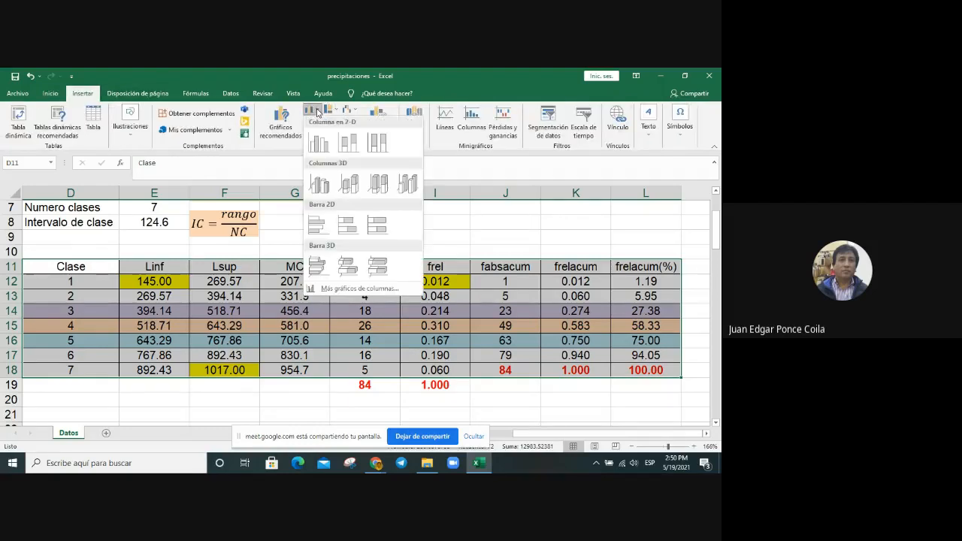
left_click(318, 141)
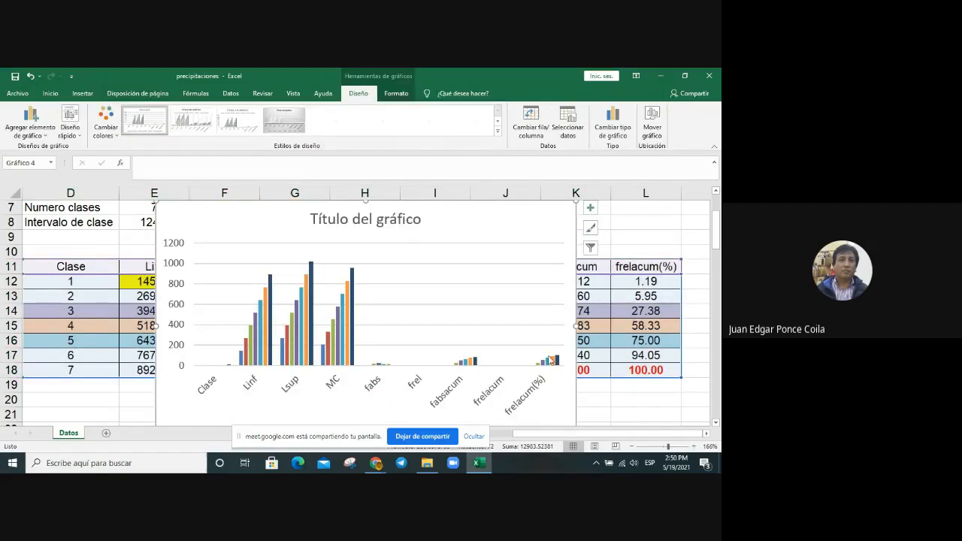
left_click_drag(287, 217, 288, 404)
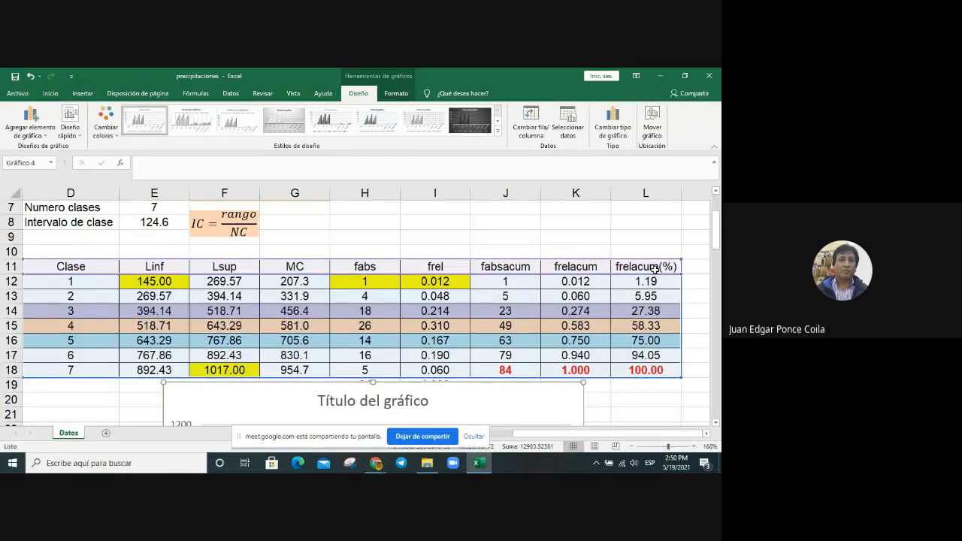
Step: Open the chart's data source selection and swap its rows and columns so the table columns become the series
scroll(675, 361, "down", 4)
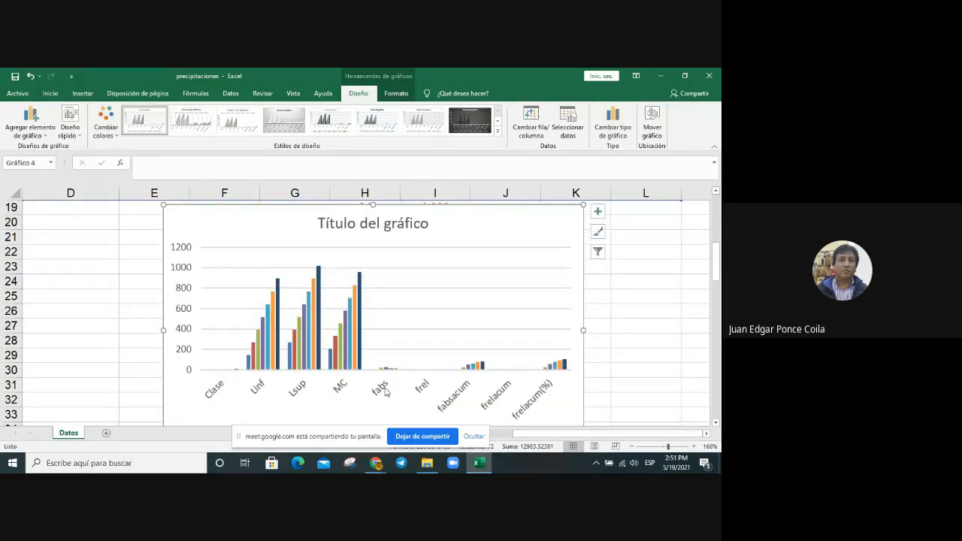
scroll(528, 381, "up", 1)
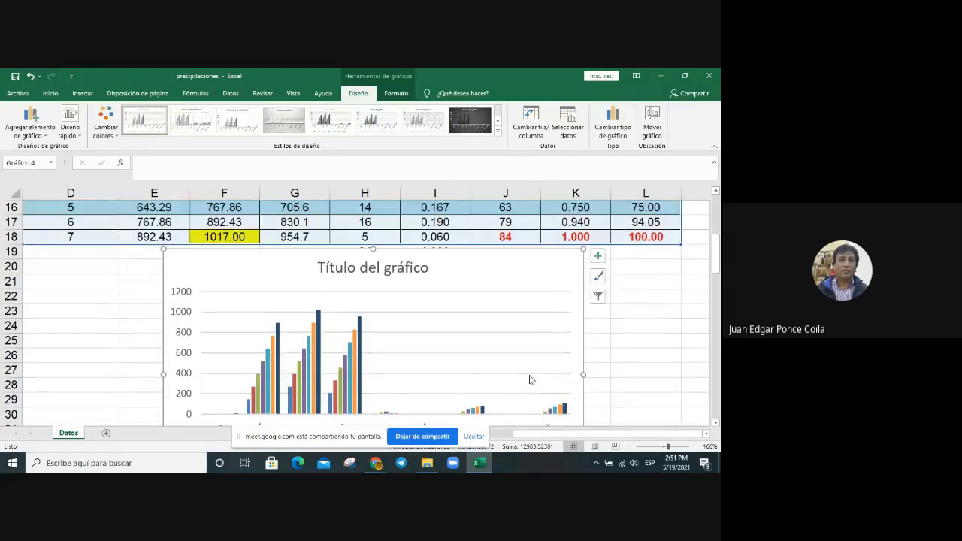
scroll(531, 383, "down", 1)
scroll(274, 323, "up", 4)
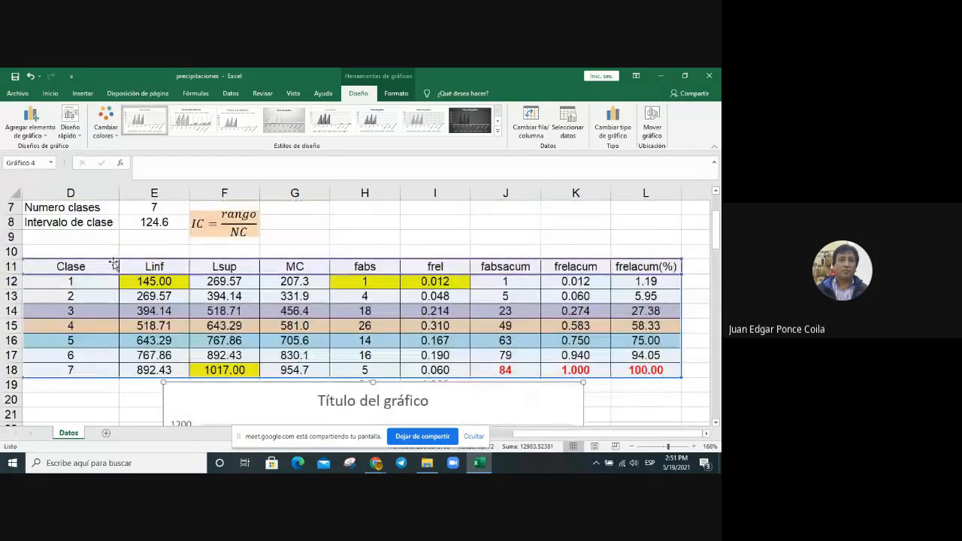
scroll(418, 295, "down", 3)
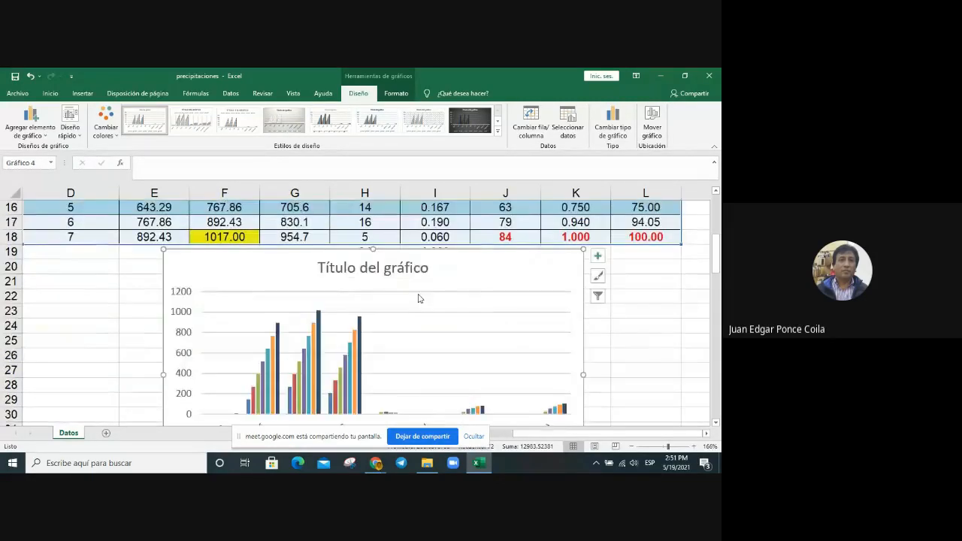
right_click(477, 272)
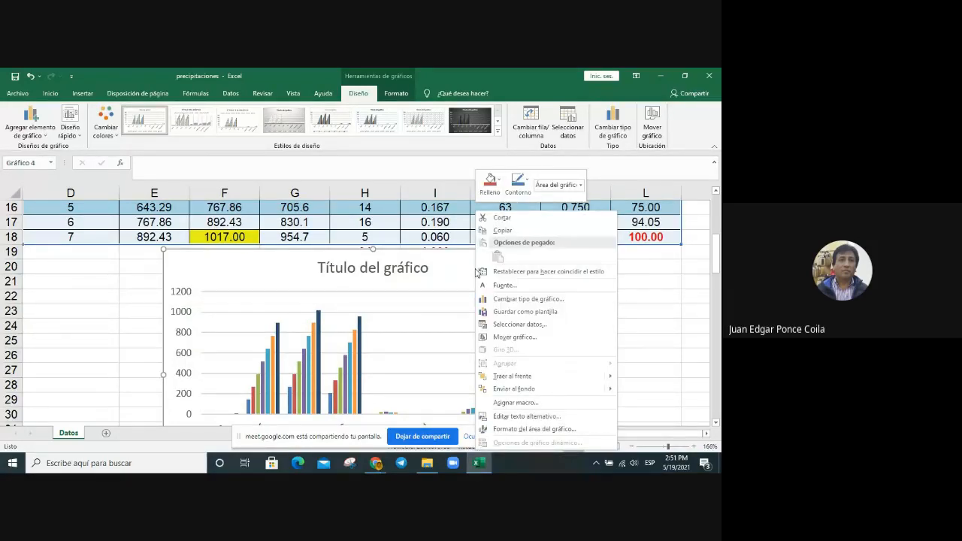
left_click(517, 324)
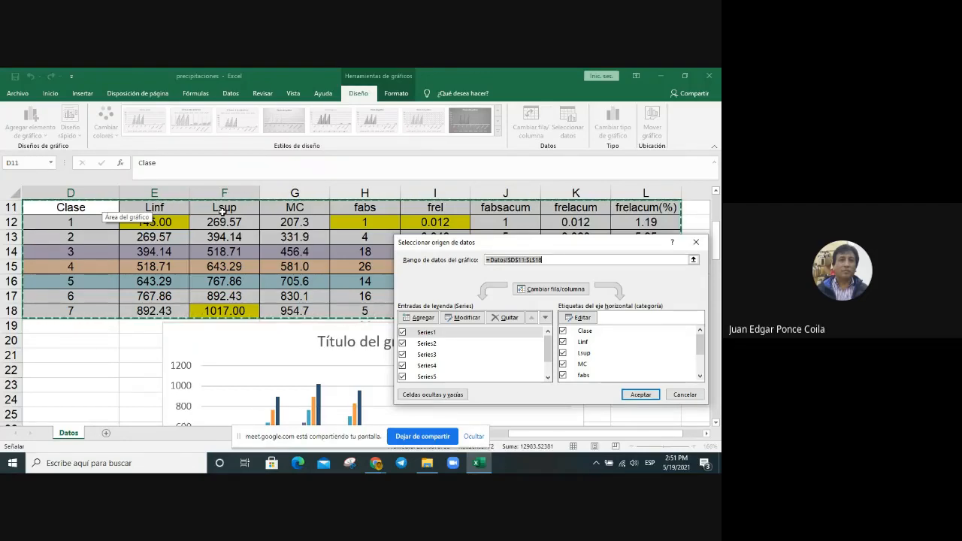
left_click(550, 290)
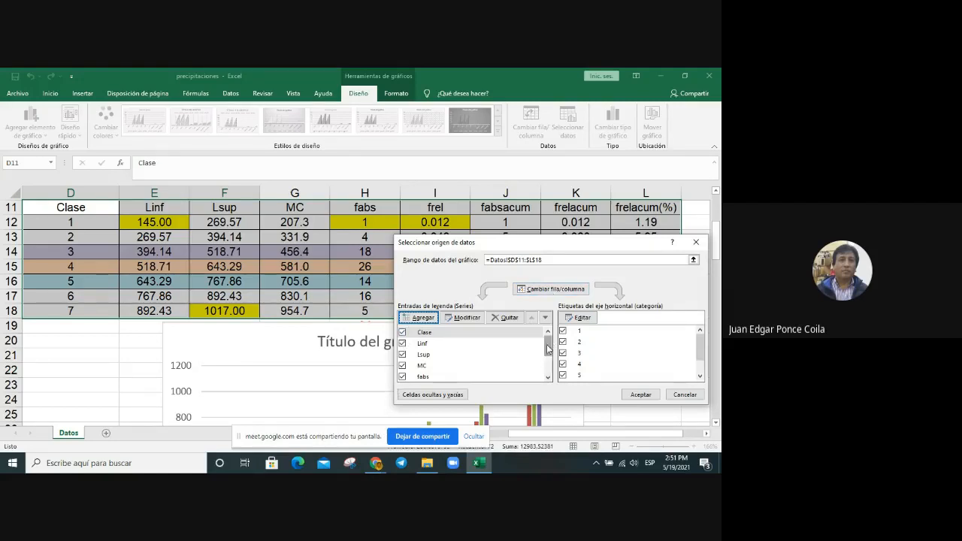
Step: Set the chart's horizontal axis labels to the class marks in the MC column, G12:G18
left_click_drag(548, 348, 548, 344)
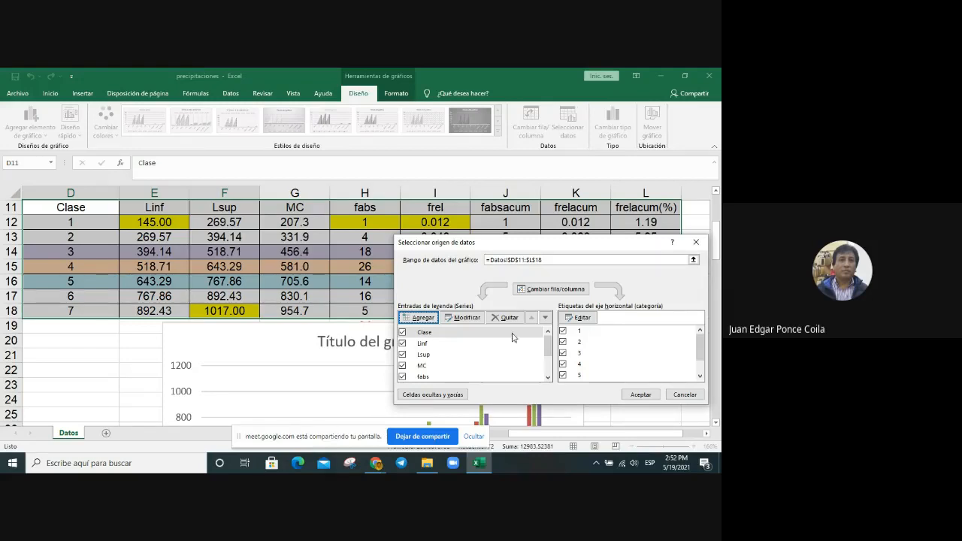
left_click(587, 318)
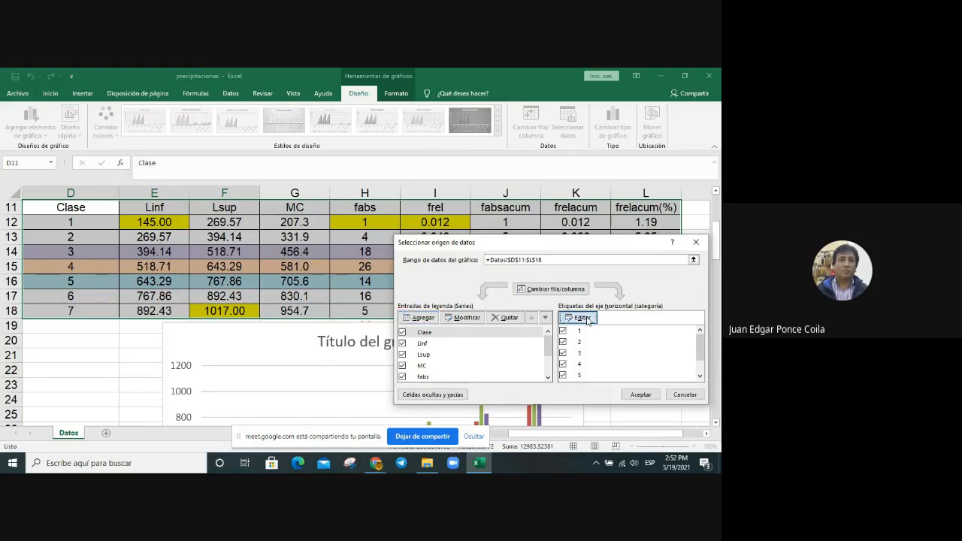
left_click_drag(290, 222, 288, 305)
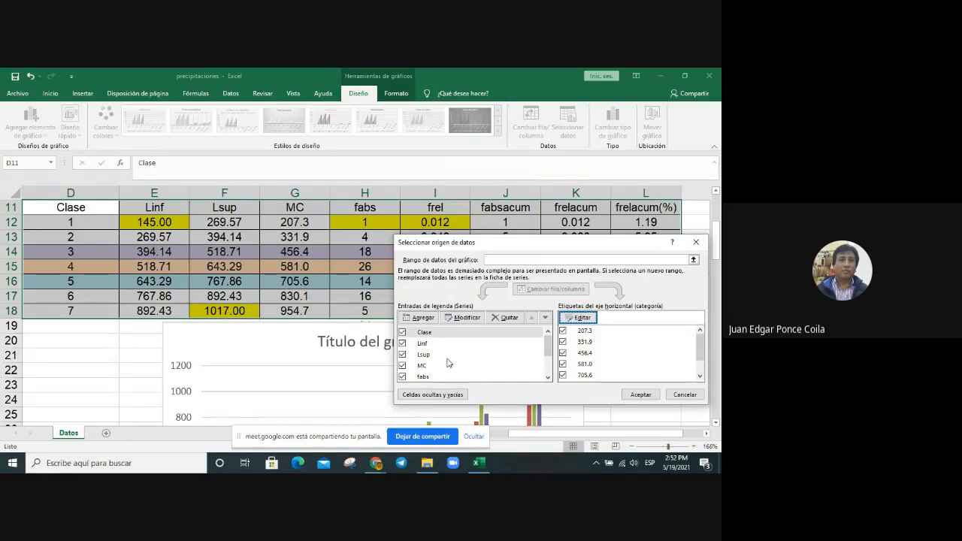
Step: Remove the Clase, Linf, Lsup, MC, frel, fabsacum, frelacum and frelacum(%) series from the chart, keeping only fabs
left_click(506, 322)
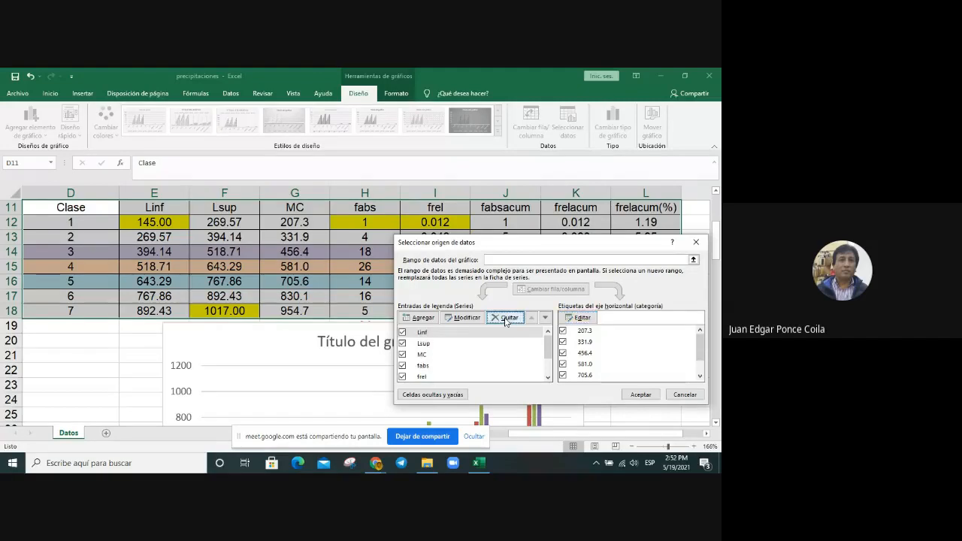
left_click(506, 318)
left_click(506, 318)
left_click(506, 318)
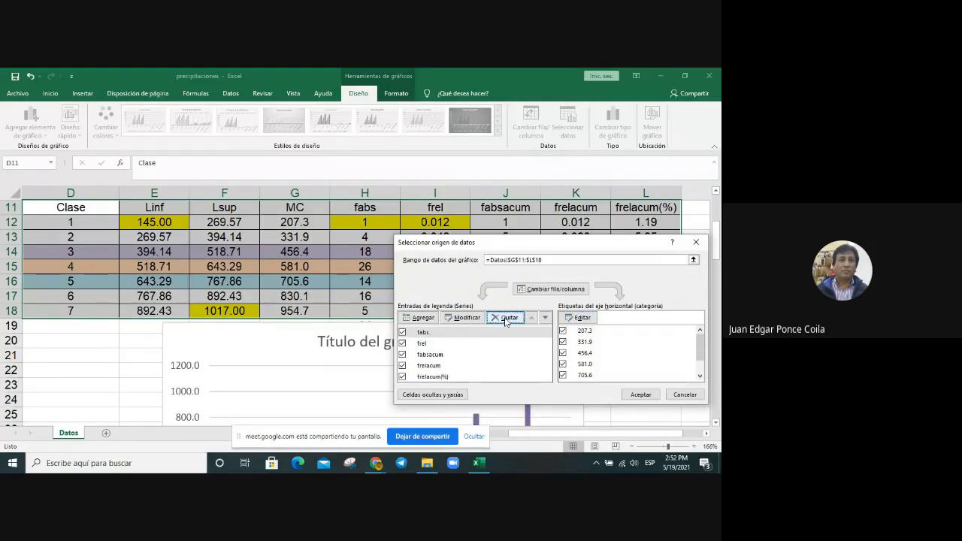
left_click(429, 379)
left_click(507, 319)
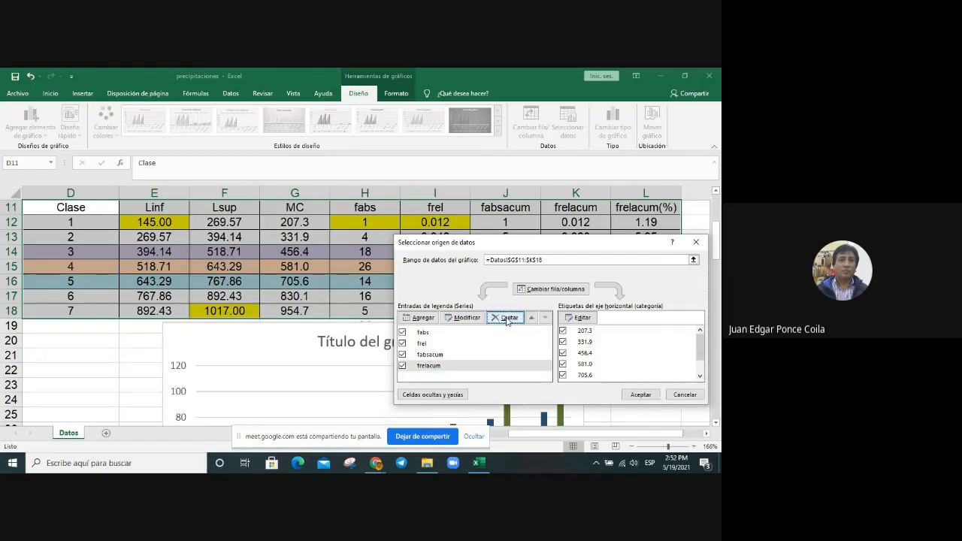
left_click(507, 319)
left_click(507, 318)
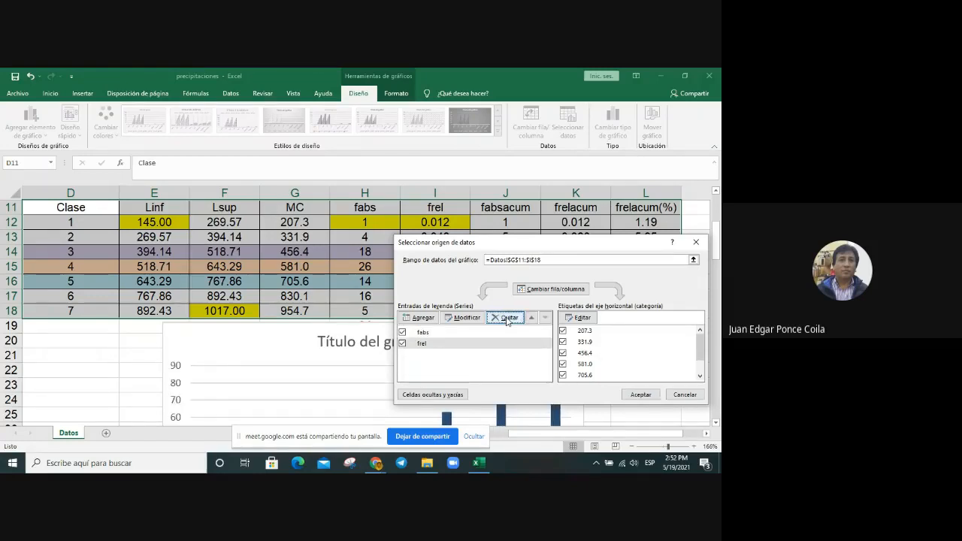
left_click(507, 319)
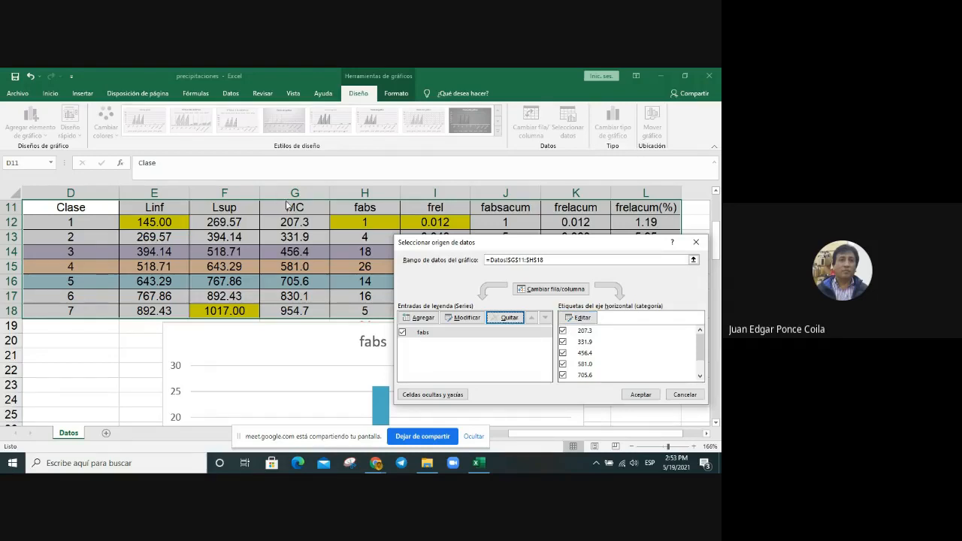
Step: Apply the edited data source, with the fabs series and the MC class marks as axis labels, to the chart
left_click(640, 395)
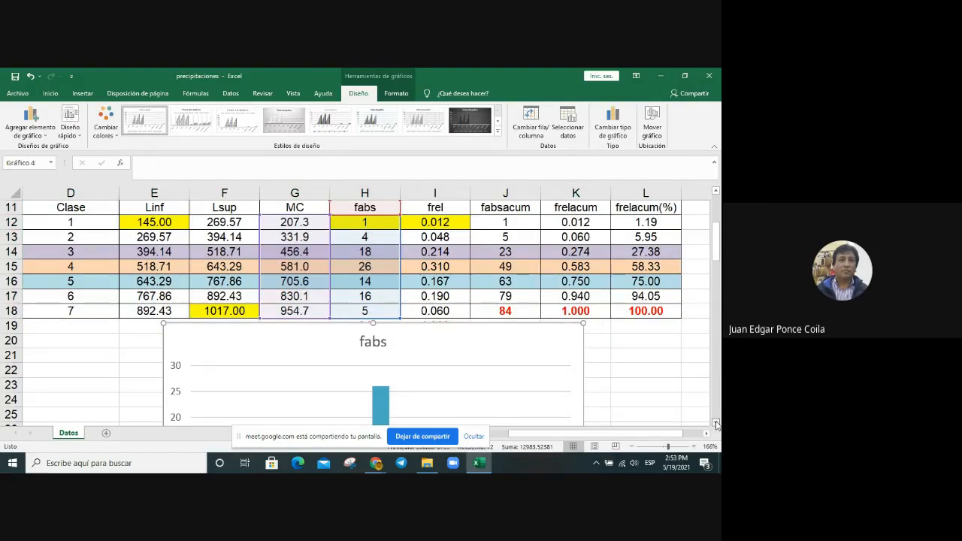
left_click(716, 424)
left_click(717, 423)
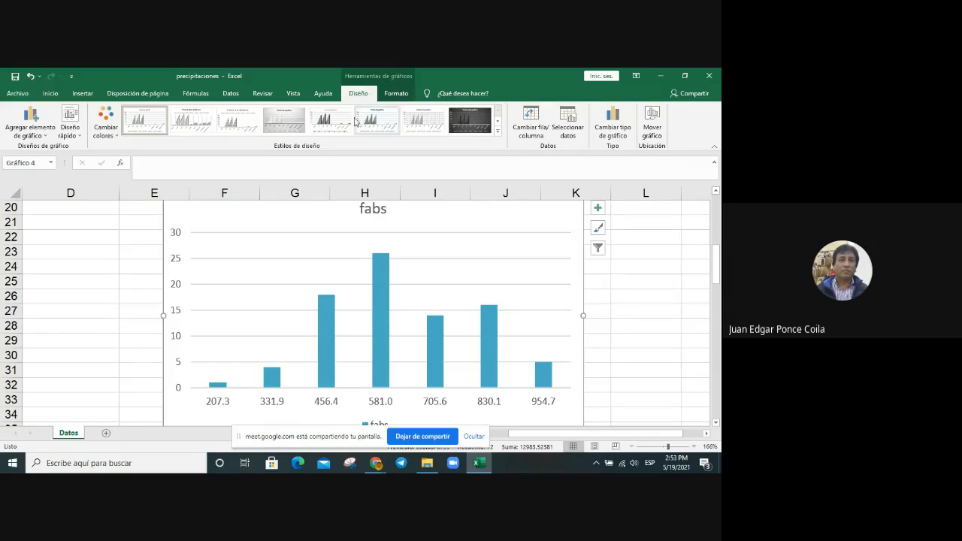
left_click(397, 94)
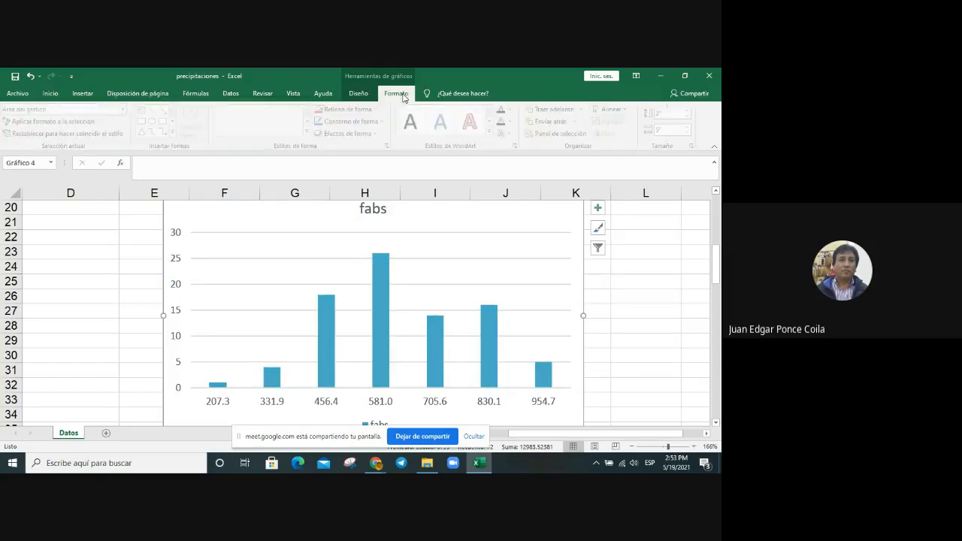
left_click(358, 93)
left_click(399, 94)
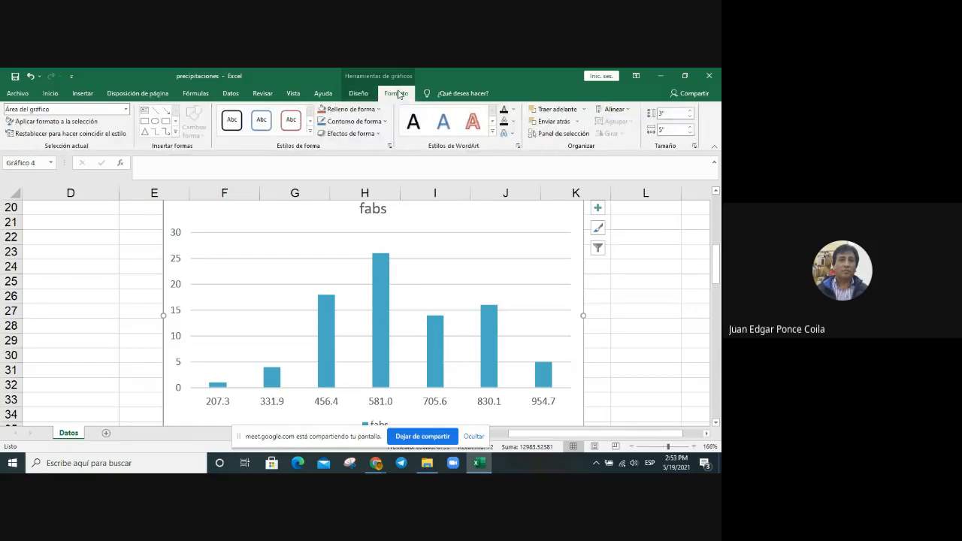
left_click(350, 93)
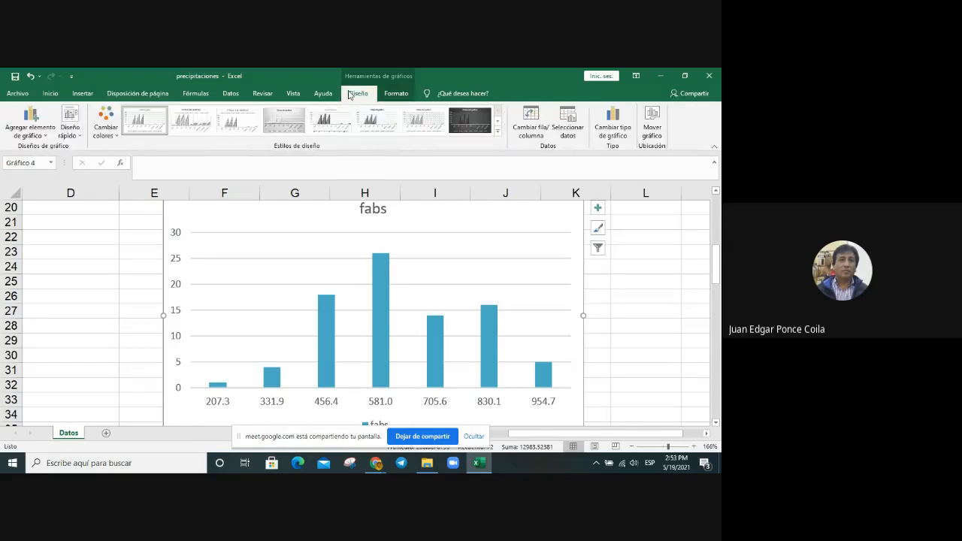
left_click(398, 94)
left_click(358, 94)
left_click(667, 263)
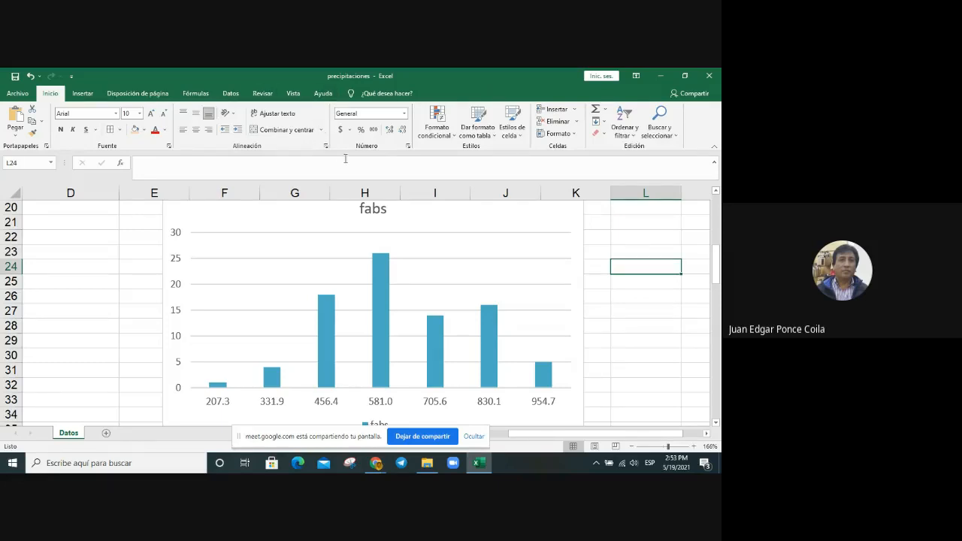
left_click(315, 216)
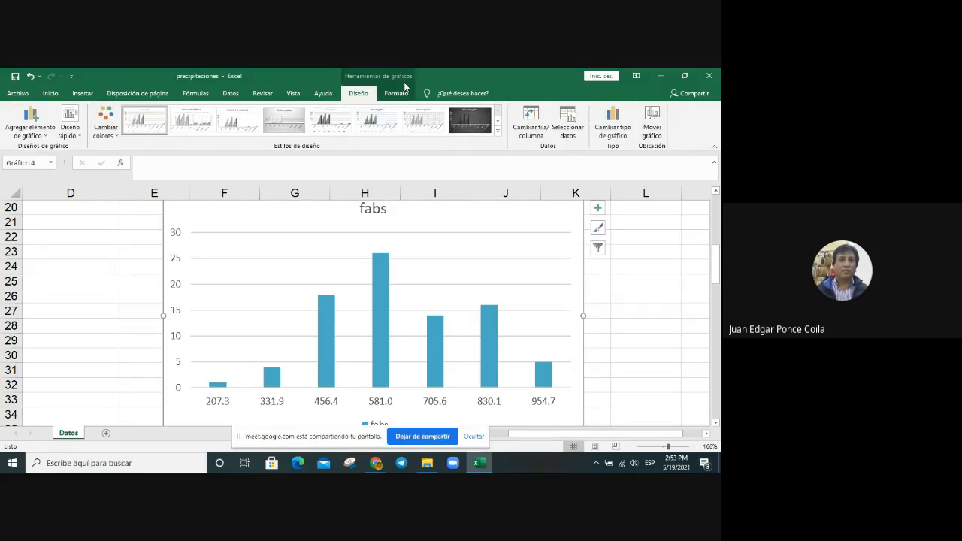
left_click(497, 132)
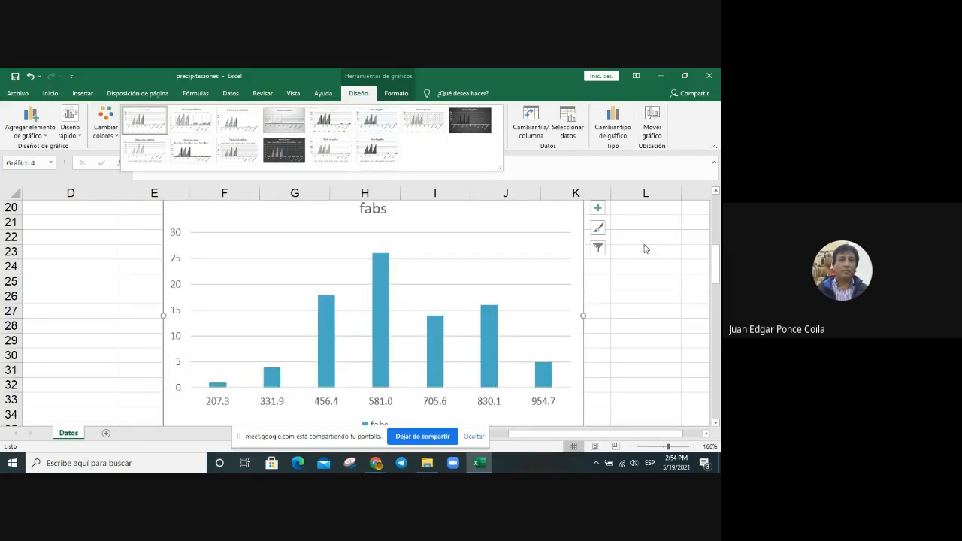
Step: Recolour the chart with the fourth multicolour palette, giving the columns a dark teal fill
left_click(103, 121)
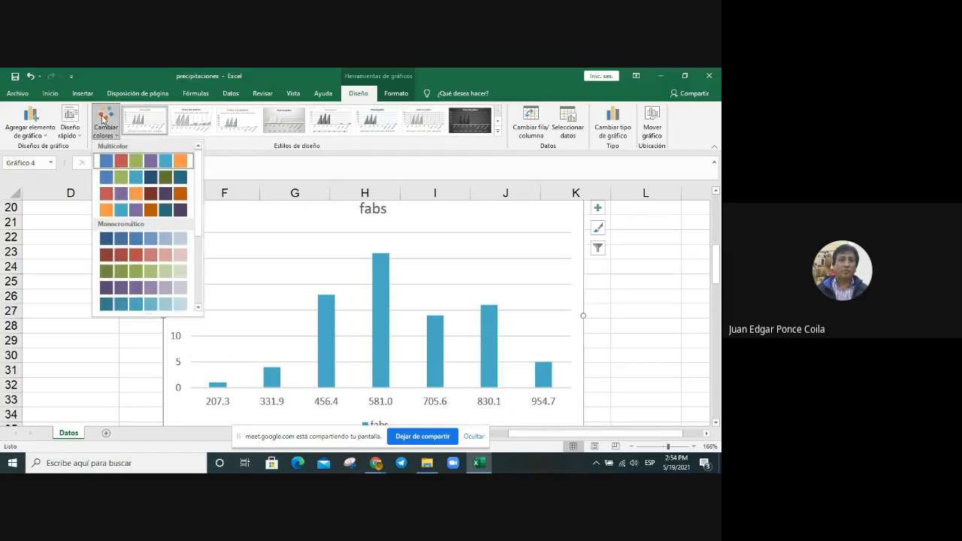
left_click(167, 180)
left_click(103, 115)
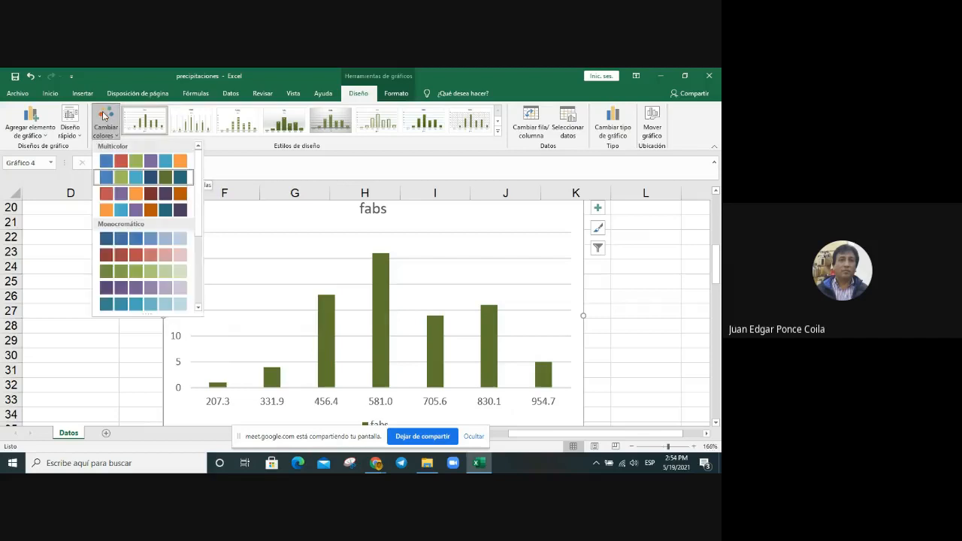
left_click(149, 211)
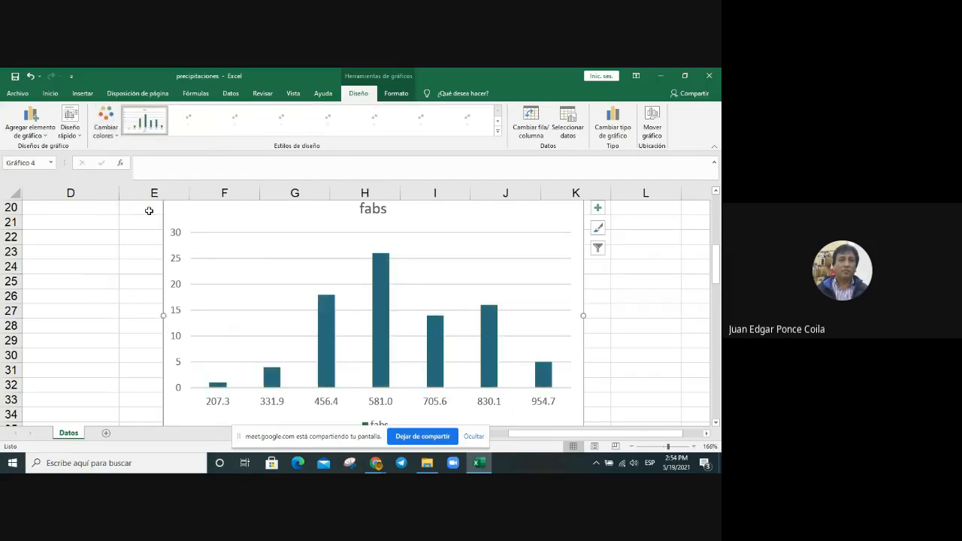
left_click(103, 116)
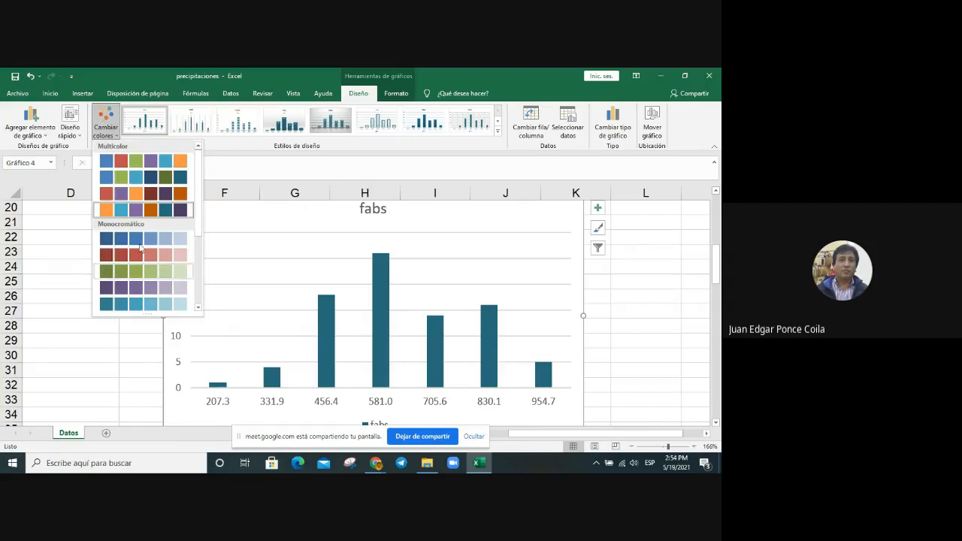
left_click(547, 165)
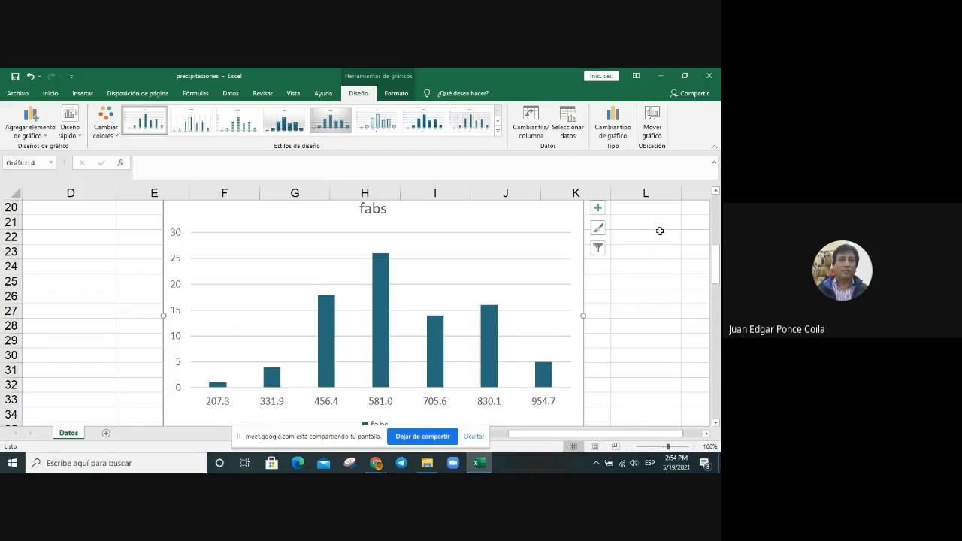
Step: Add axis titles to both axes of the column chart
mouse_move(382, 272)
left_click(599, 209)
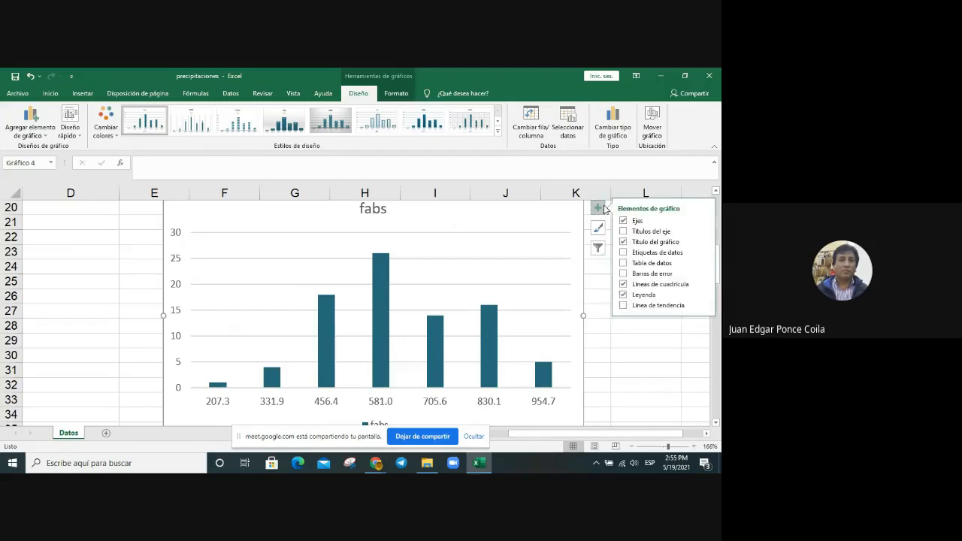
left_click(647, 233)
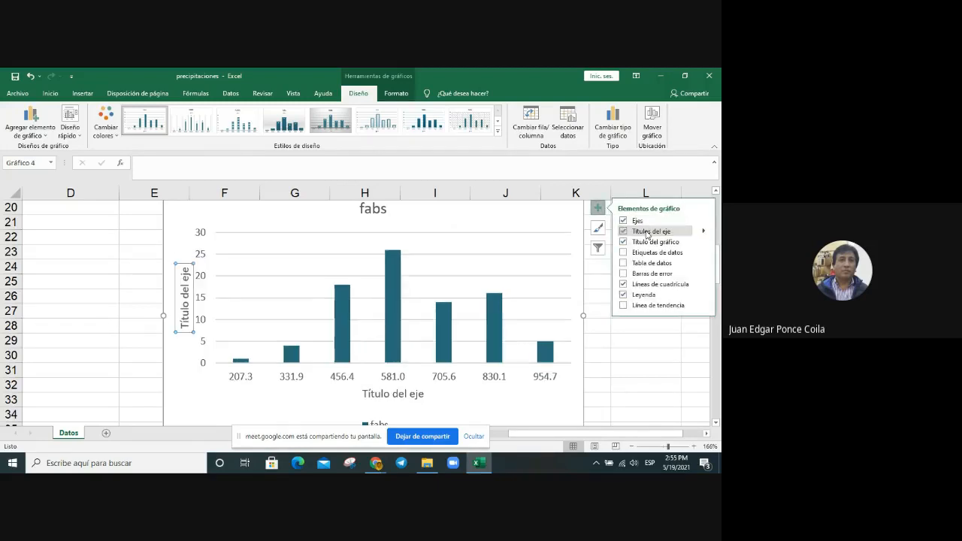
Step: Replace the horizontal axis title's placeholder text with "Precipitacion en mm."
left_click(369, 399)
left_click(389, 394)
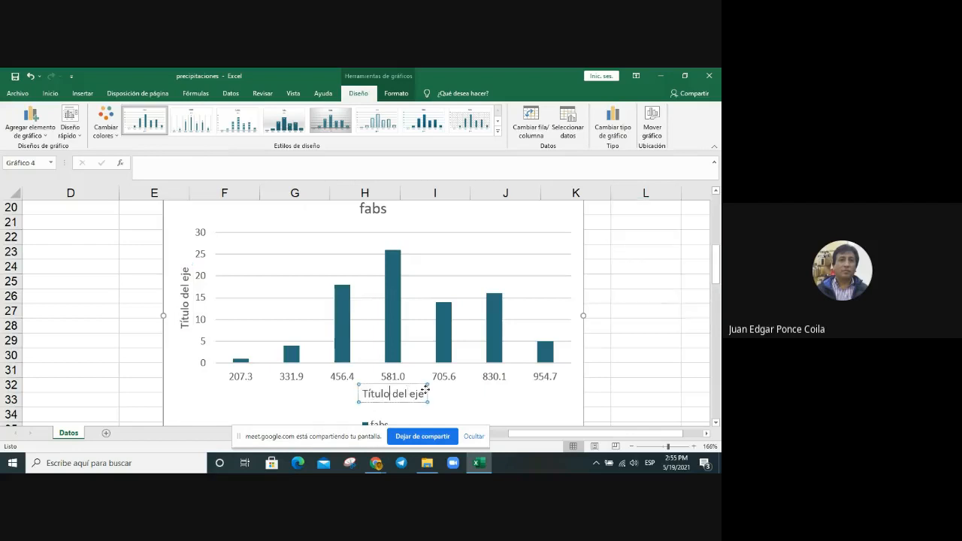
key("End")
key("BackSpace")
key("BackSpace")
key("BackSpace")
key("BackSpace")
key("BackSpace")
key("BackSpace")
key("BackSpace")
key("BackSpace")
key("BackSpace")
key("BackSpace")
key("BackSpace")
key("BackSpace")
key("BackSpace")
key("BackSpace")
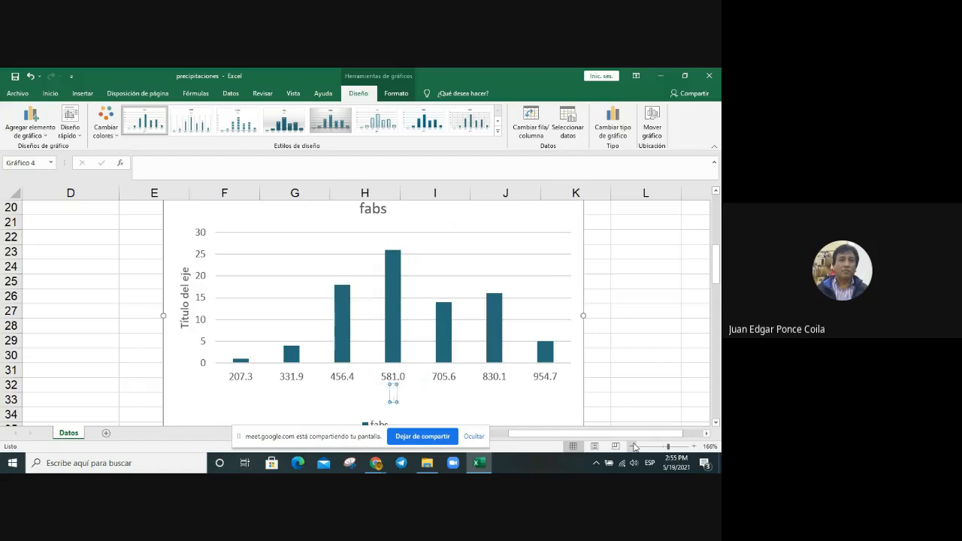
type("Precipitacion en mm")
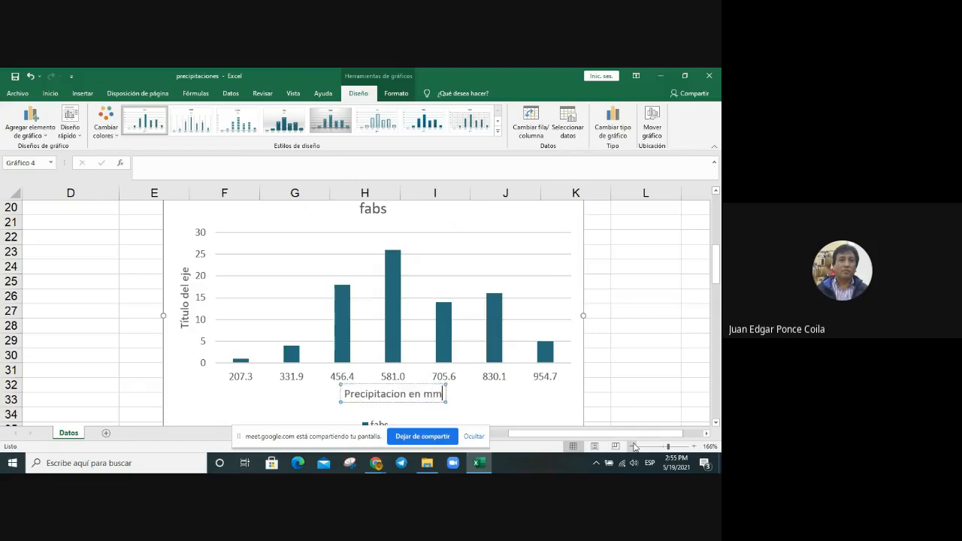
type(".")
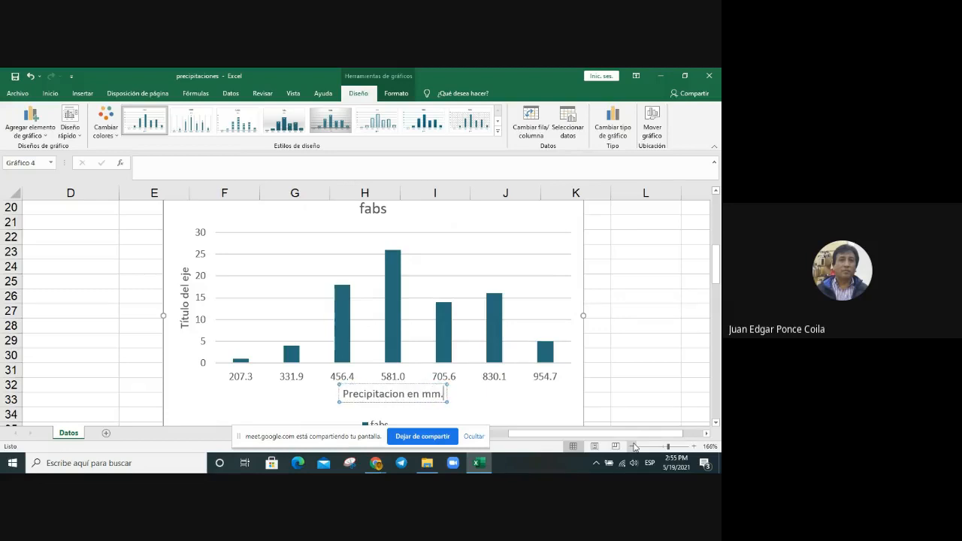
Step: Replace the vertical axis title's placeholder text with "Frecuencia absoluta"
left_click(182, 325)
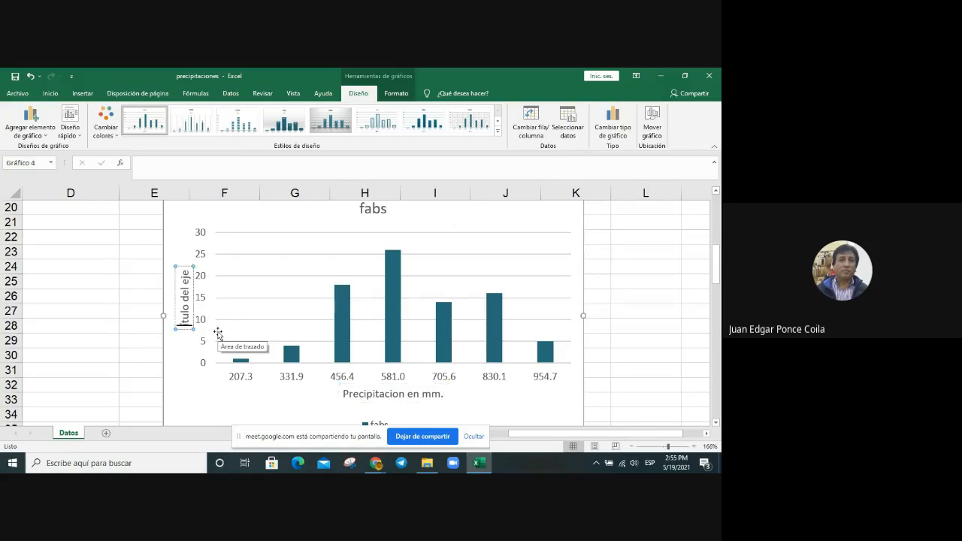
key("BackSpace")
key("BackSpace")
type("Frecuencia a")
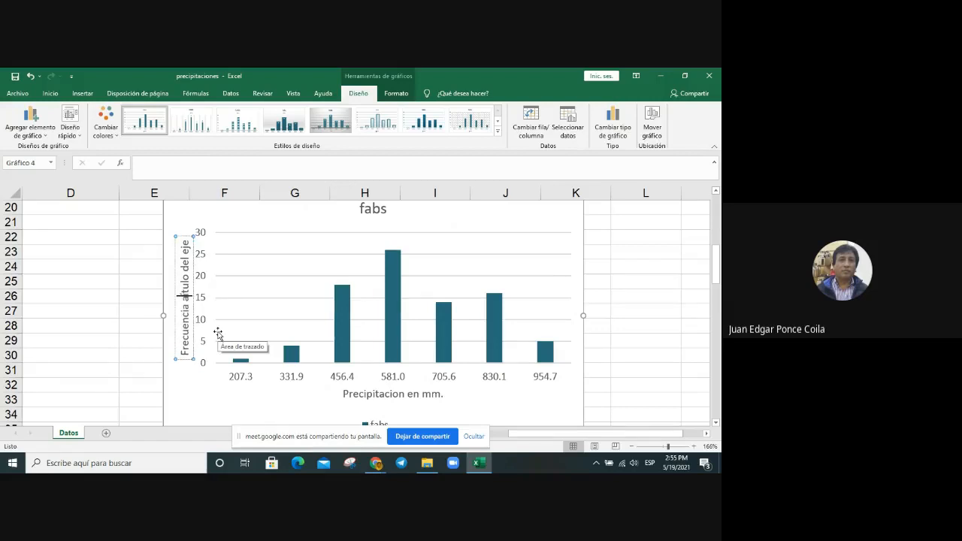
type("bs")
type("oluta")
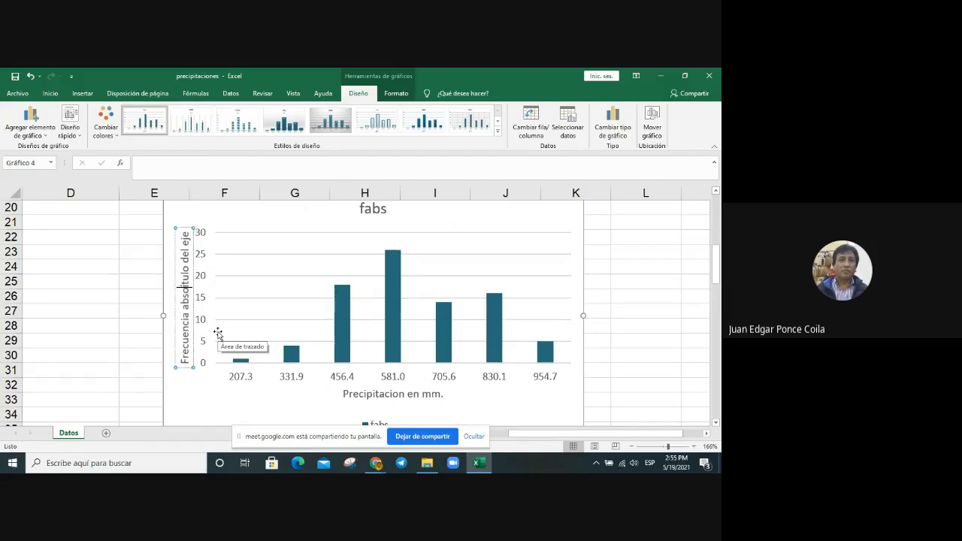
key("Delete")
key("Delete")
key("Delete")
key("Delete")
key("Delete")
key("Delete")
key("Delete")
key("Delete")
key("Delete")
key("Delete")
key("Delete")
key("Delete")
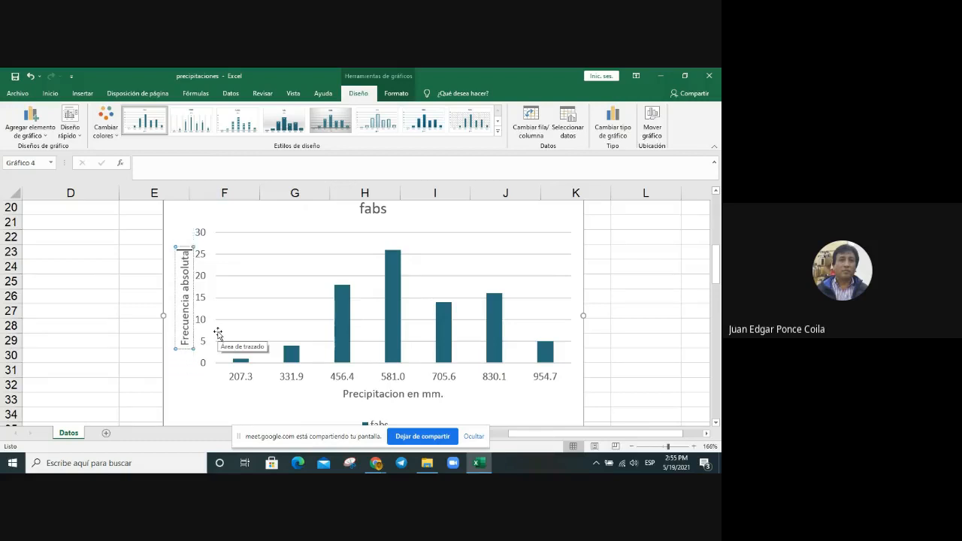
left_click(634, 368)
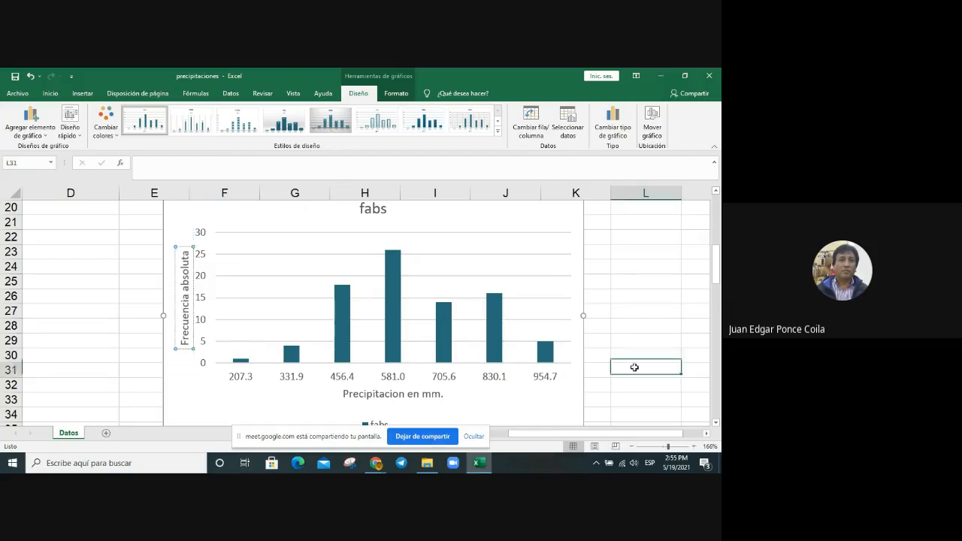
Step: Delete the fabs legend below the chart's horizontal axis title
scroll(634, 368, "down", 1)
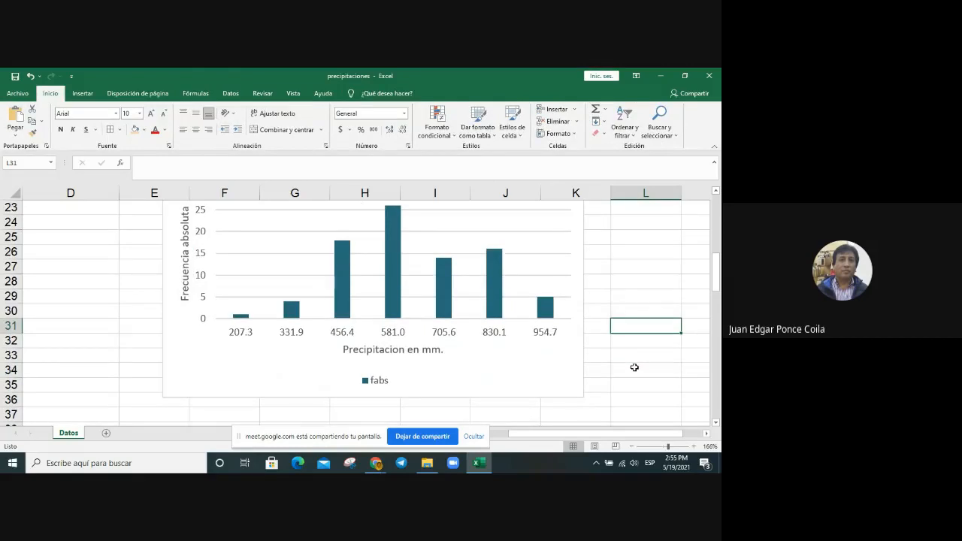
scroll(635, 368, "up", 1)
scroll(635, 367, "down", 1)
left_click(376, 381)
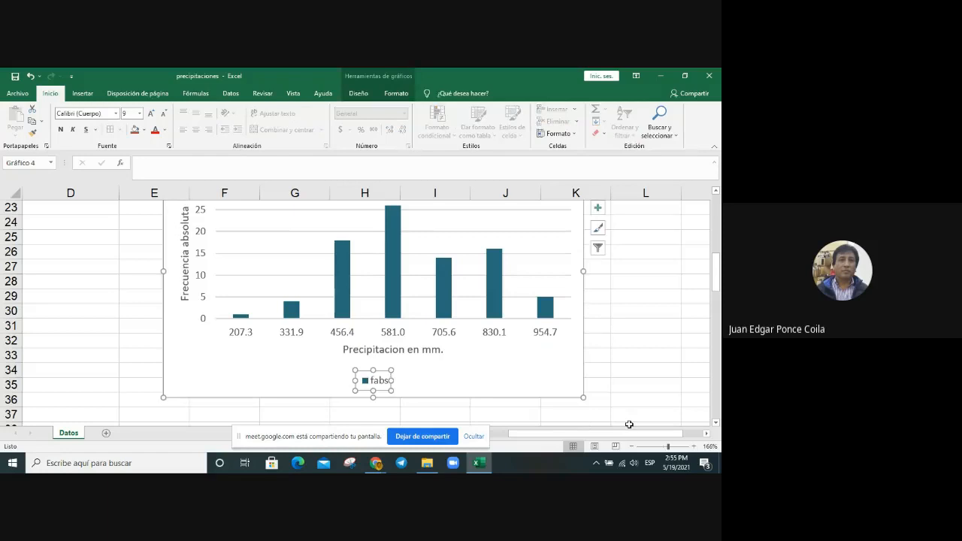
key("Delete")
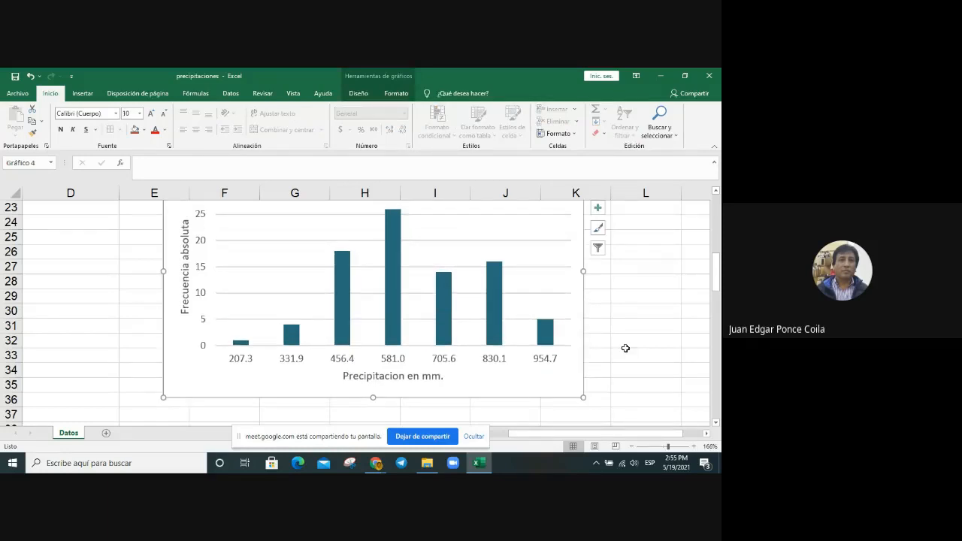
Step: Change the chart title to "Histograma de la precipitacion"
scroll(625, 348, "up", 1)
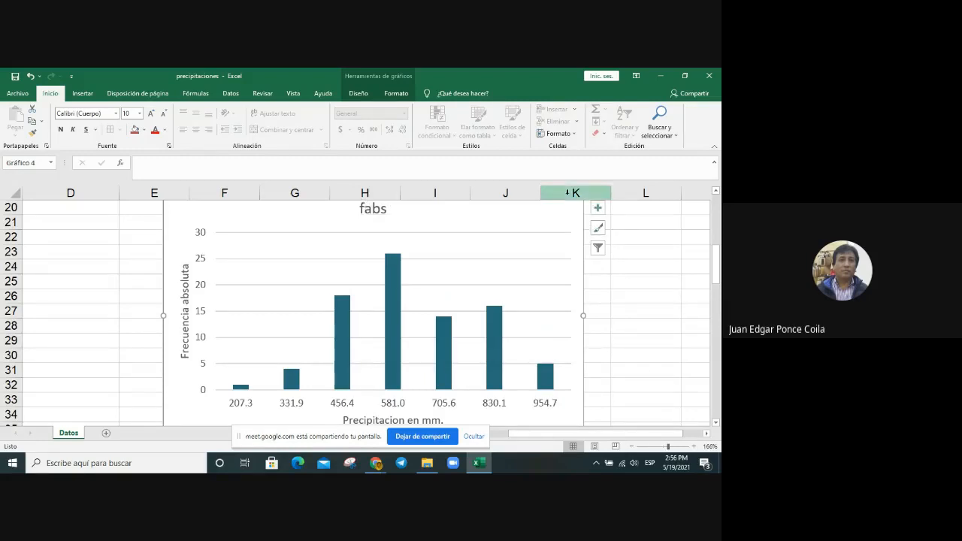
left_click(375, 210)
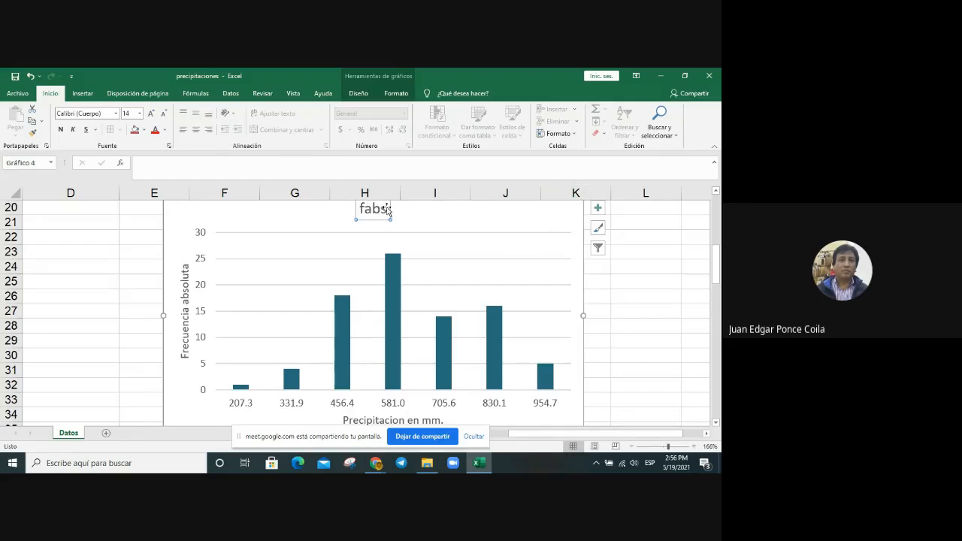
left_click(385, 210)
key("BackSpace")
key("BackSpace")
key("BackSpace")
key("BackSpace")
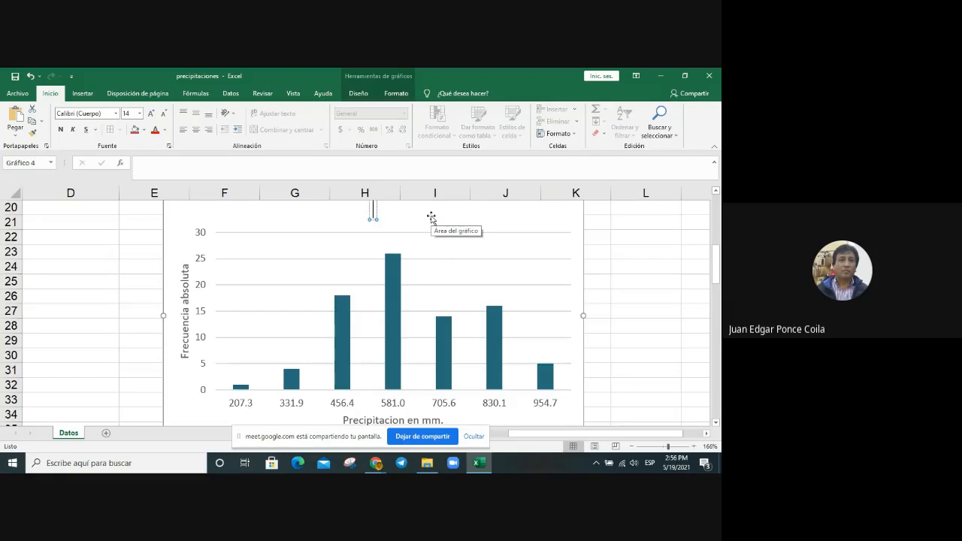
type("Histogr")
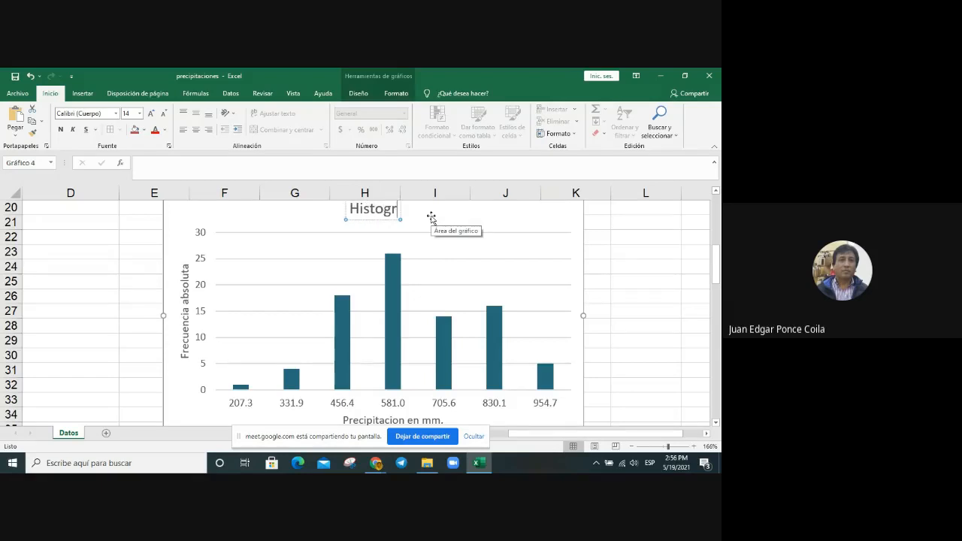
type("ama de")
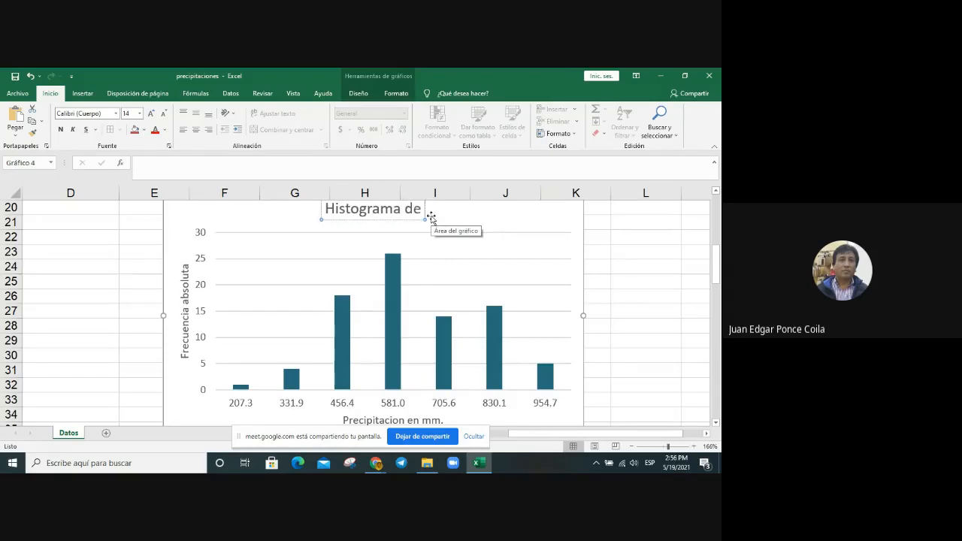
type(" la p")
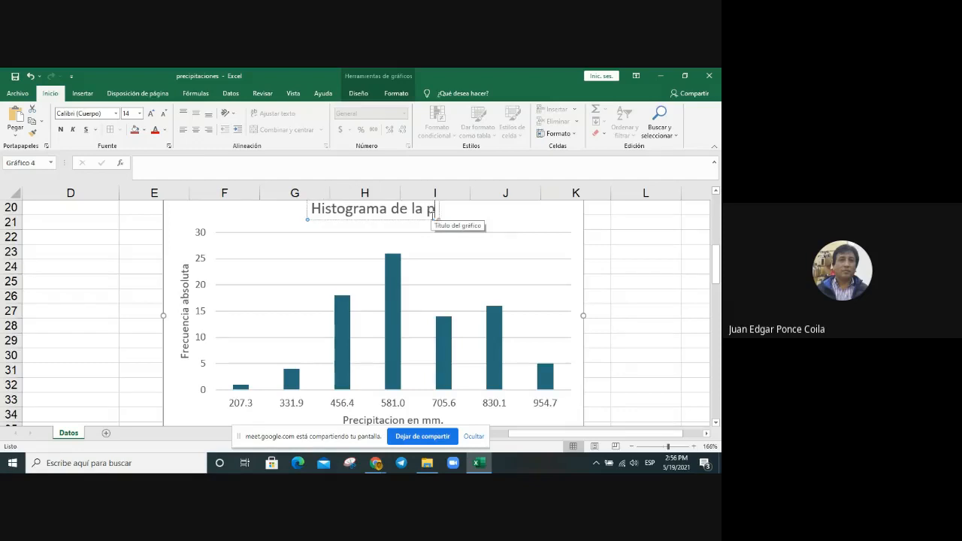
type("recipitacion")
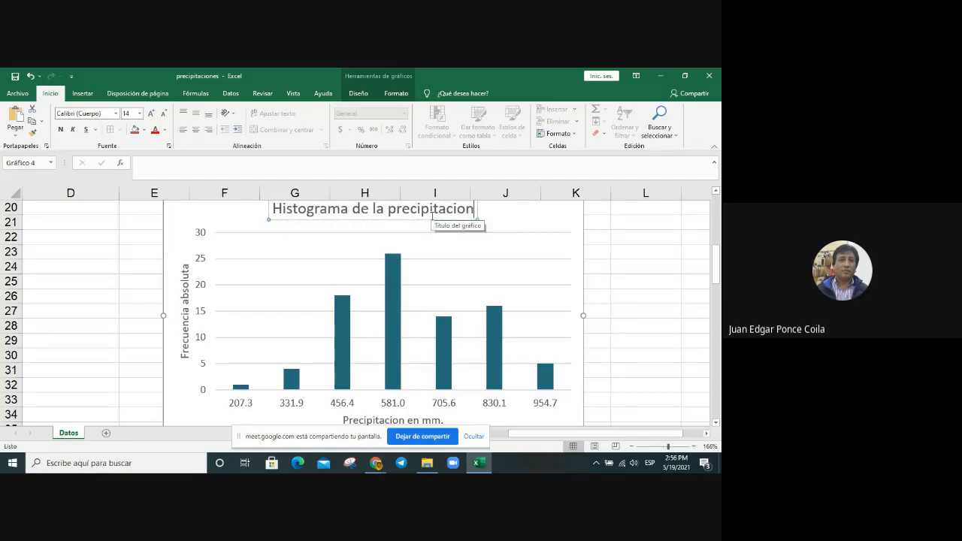
left_click(636, 255)
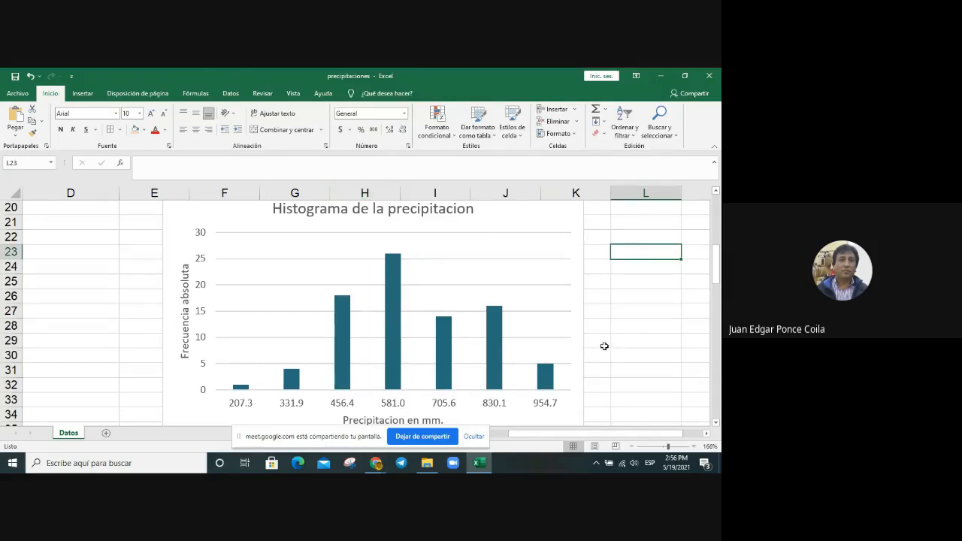
Step: Set the gap width of the histogram's fabs series to 0% so the columns touch each other
scroll(604, 346, "down", 1)
scroll(605, 346, "up", 1)
scroll(605, 346, "down", 1)
scroll(604, 345, "down", 1)
scroll(604, 346, "up", 1)
mouse_move(390, 350)
left_click(441, 346)
left_click(442, 346)
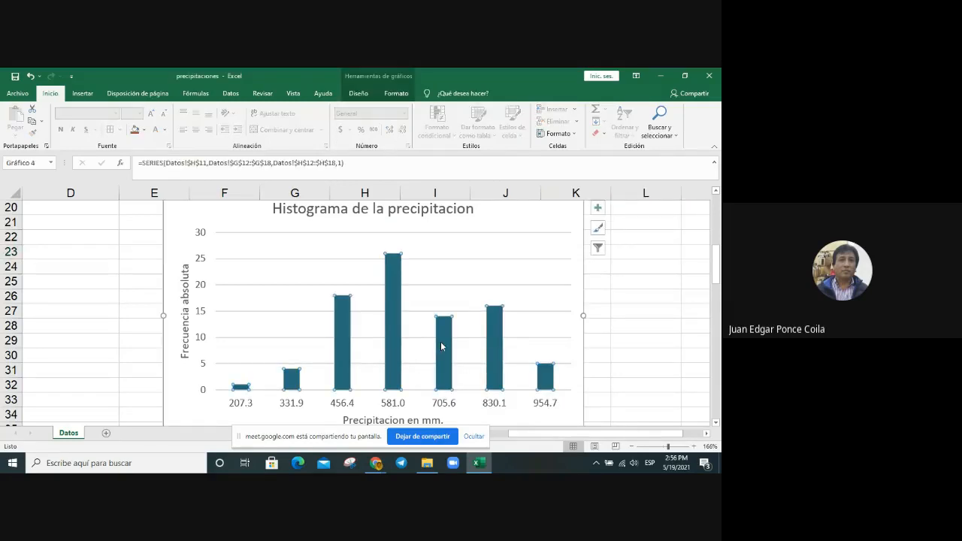
right_click(442, 347)
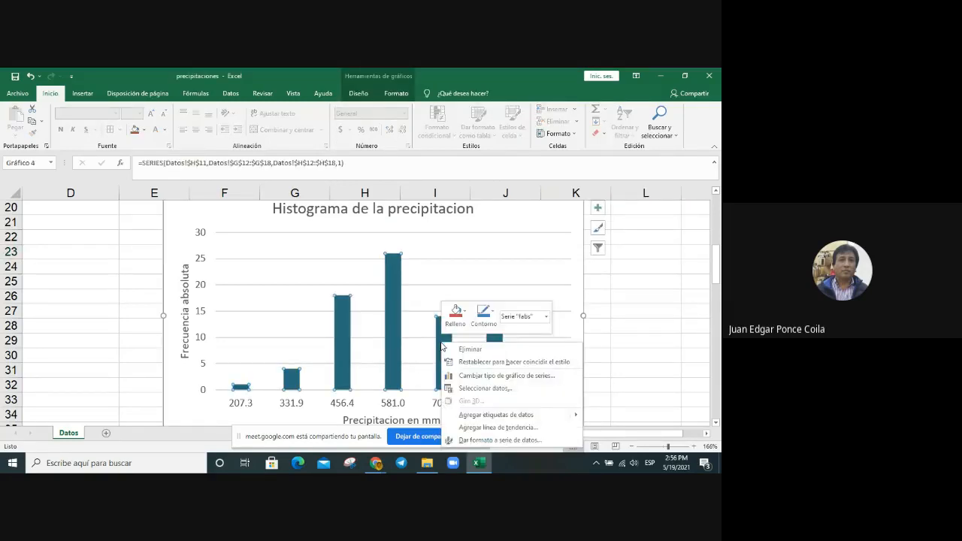
left_click(511, 440)
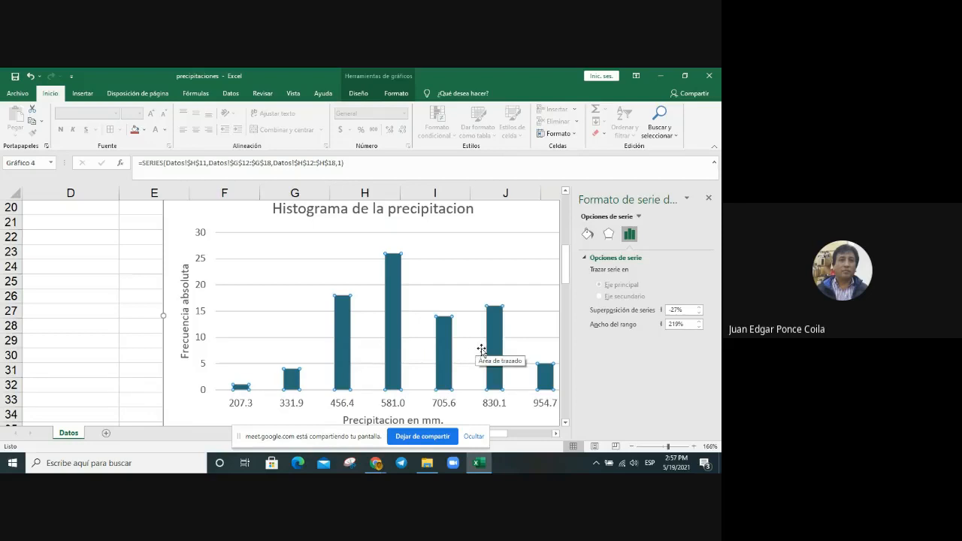
left_click(700, 327)
left_click(699, 327)
left_click(699, 327)
left_click(699, 327)
left_click(699, 327)
left_click(700, 327)
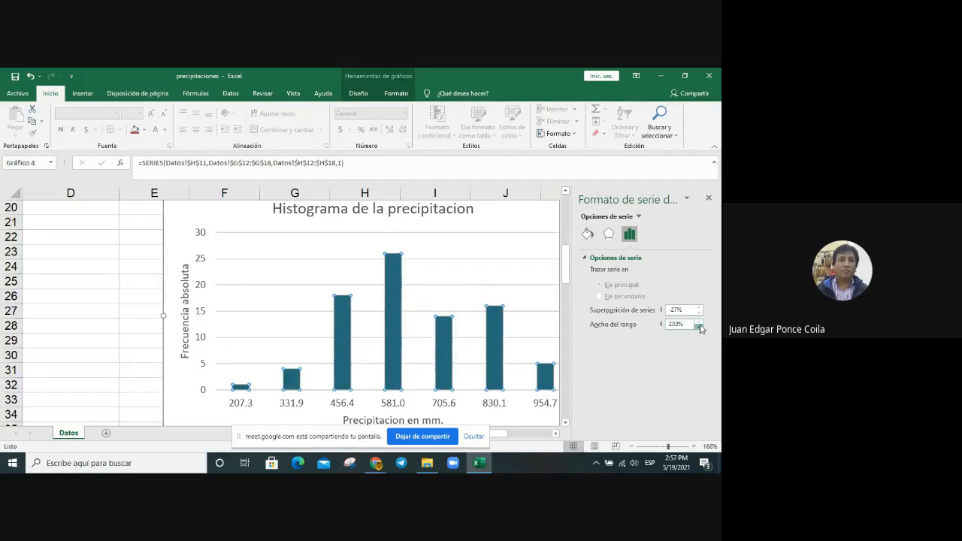
left_click(700, 327)
left_click(699, 327)
left_click(699, 327)
left_click(700, 327)
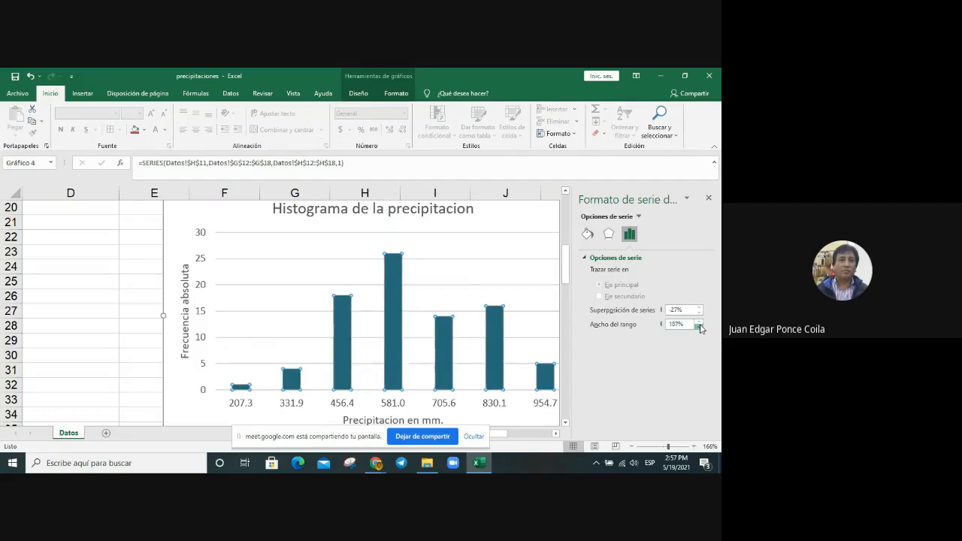
left_click(699, 327)
left_click(699, 327)
left_click(699, 327)
left_click(699, 327)
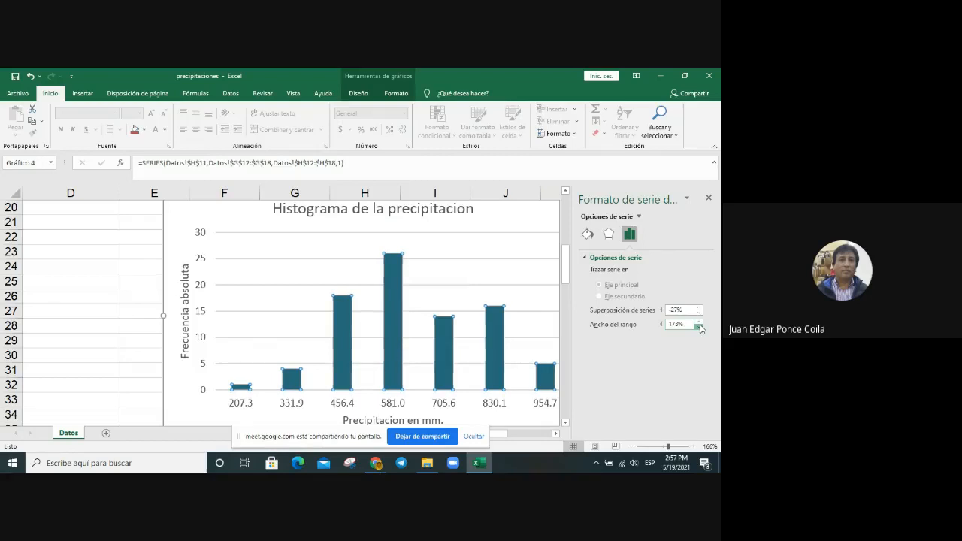
left_click(699, 327)
left_click(699, 327)
left_click(699, 327)
left_click(699, 327)
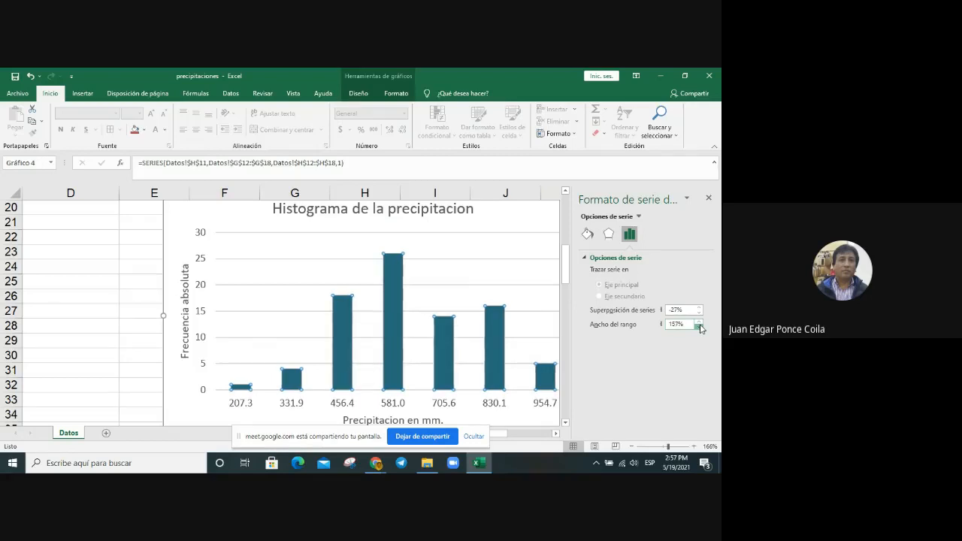
left_click(700, 327)
left_click(699, 327)
left_click(699, 327)
left_click(699, 327)
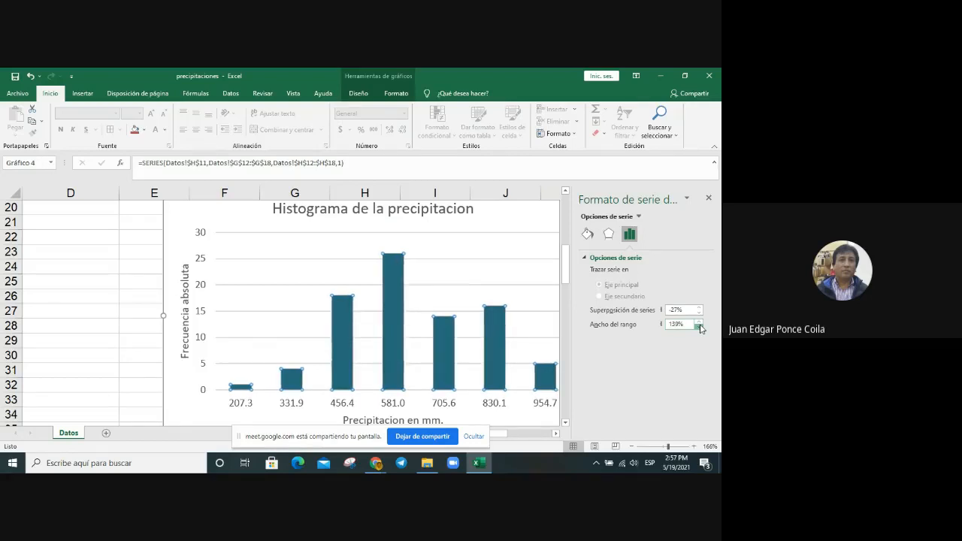
left_click(700, 327)
left_click(699, 327)
left_click(699, 327)
left_click(700, 327)
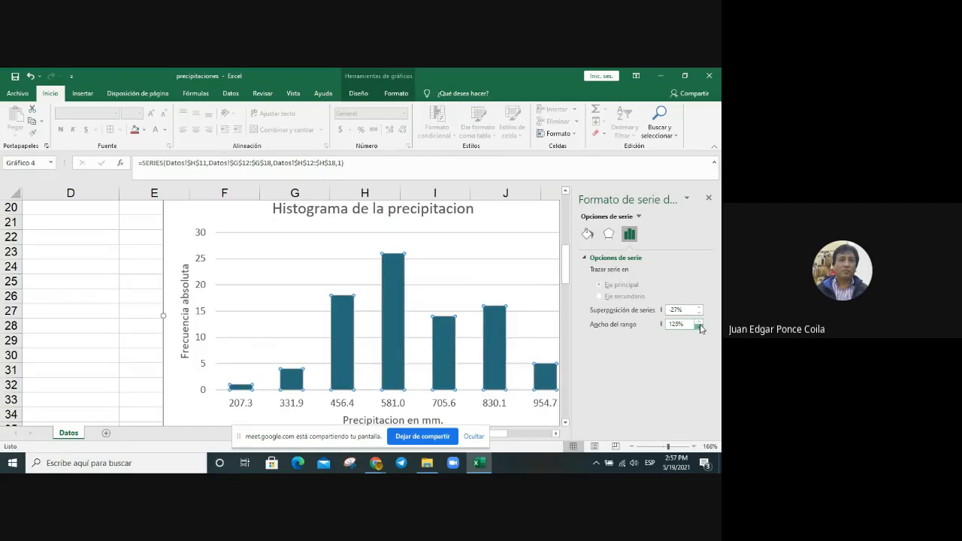
left_click(699, 327)
left_click(699, 327)
left_click(699, 327)
left_click(699, 327)
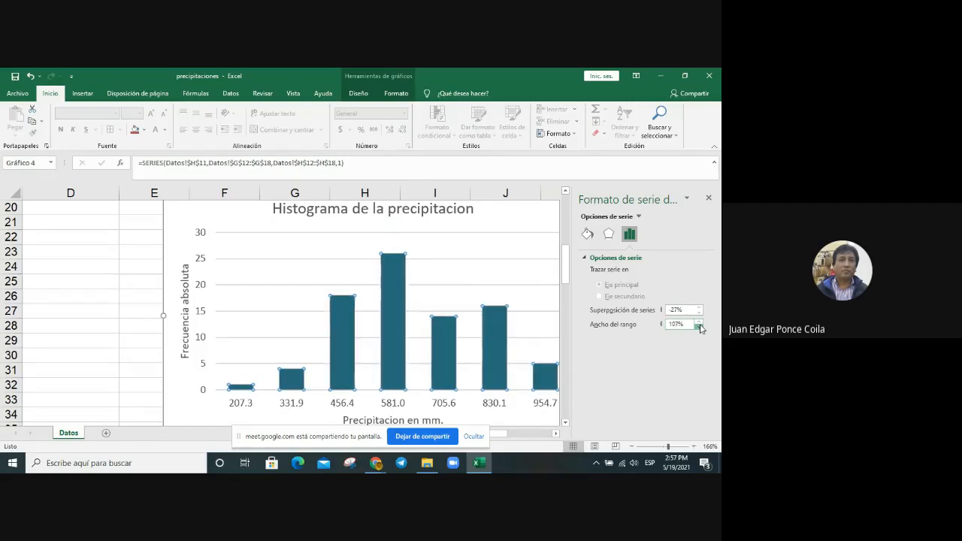
left_click(699, 327)
left_click(700, 327)
left_click(700, 327)
left_click(699, 327)
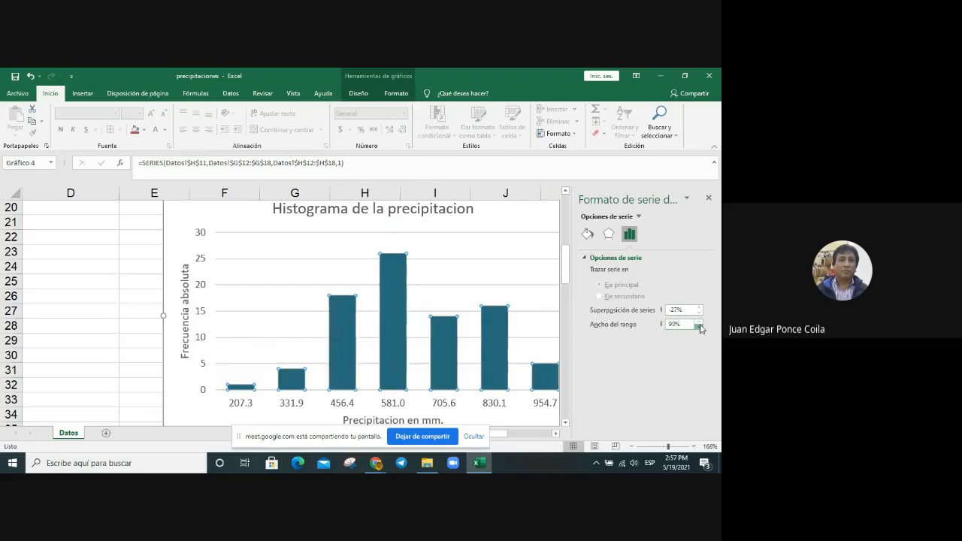
left_click(700, 327)
left_click(699, 327)
left_click(699, 327)
left_click(699, 327)
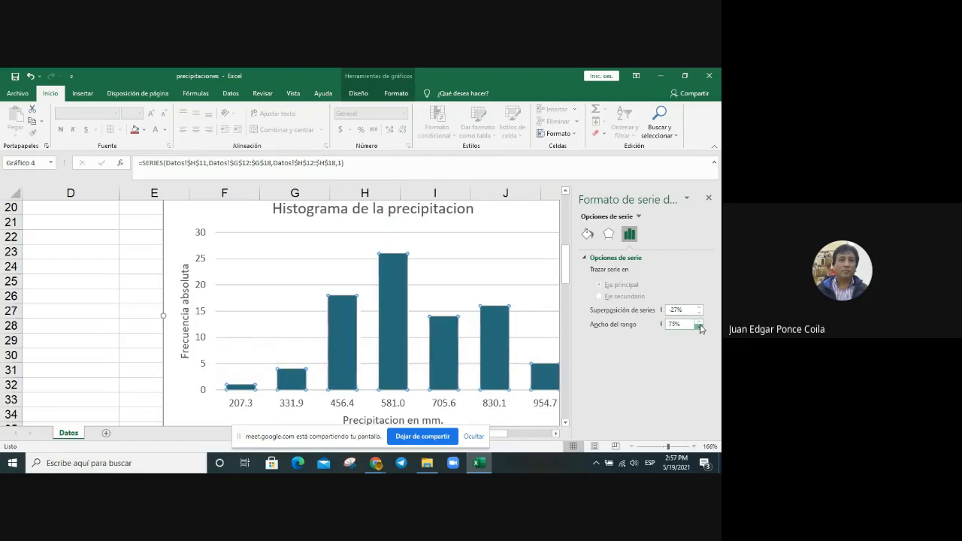
left_click(699, 327)
left_click(699, 328)
left_click(699, 327)
left_click(699, 327)
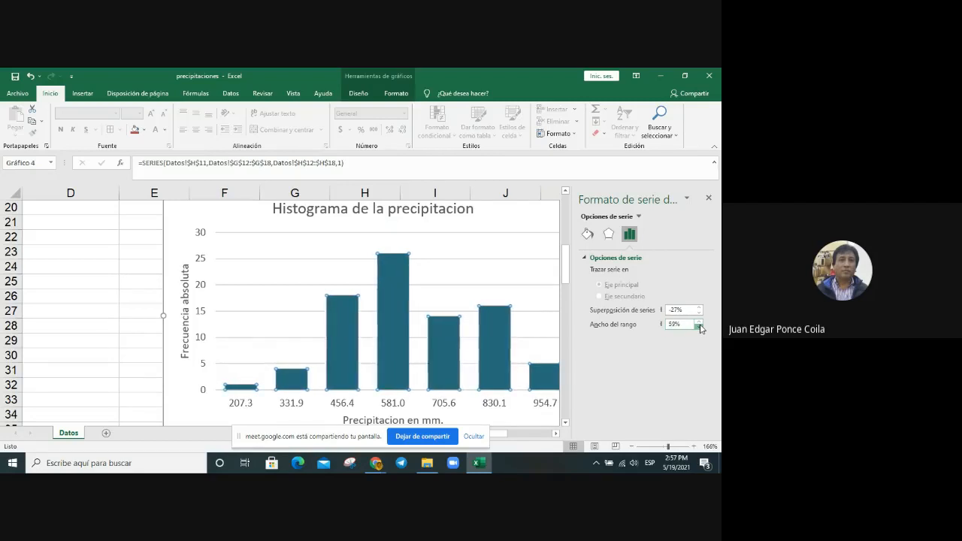
left_click(699, 327)
left_click(699, 327)
left_click(699, 327)
left_click(699, 327)
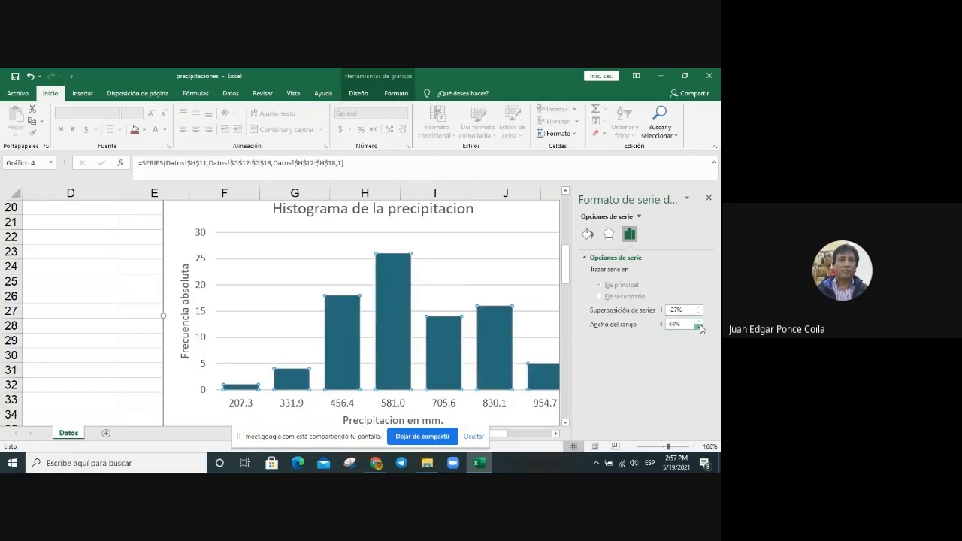
left_click(699, 327)
left_click(700, 327)
left_click(699, 327)
left_click(700, 327)
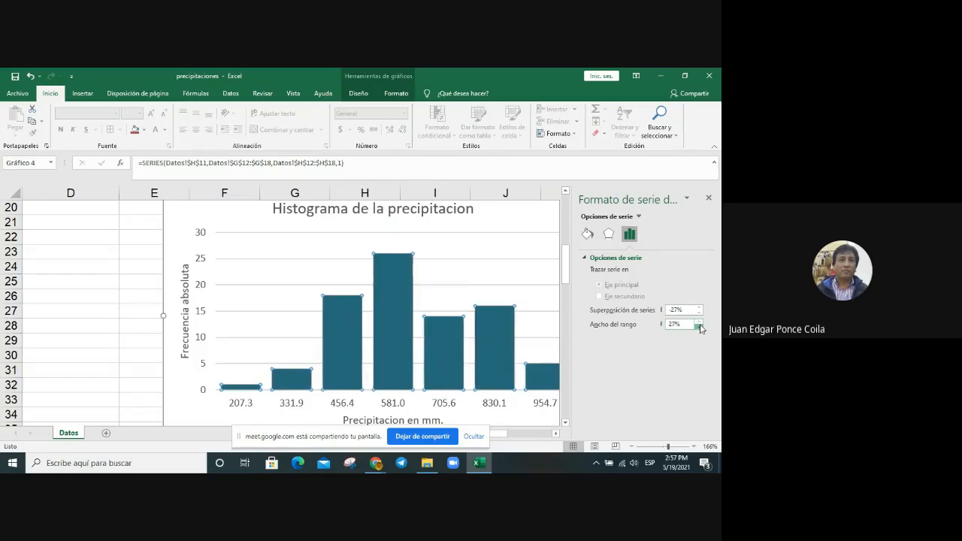
left_click(700, 327)
left_click(699, 327)
left_click(699, 327)
left_click(699, 327)
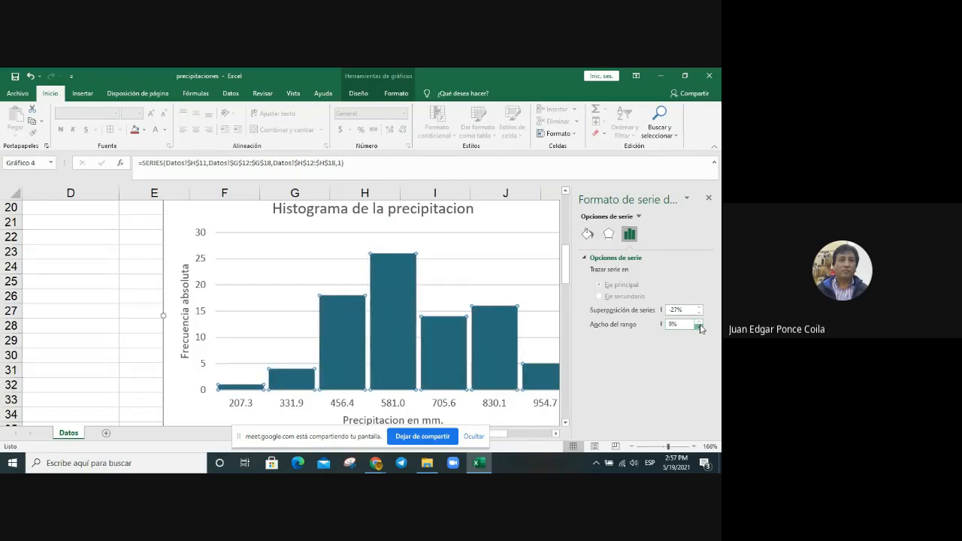
left_click(699, 328)
left_click(699, 327)
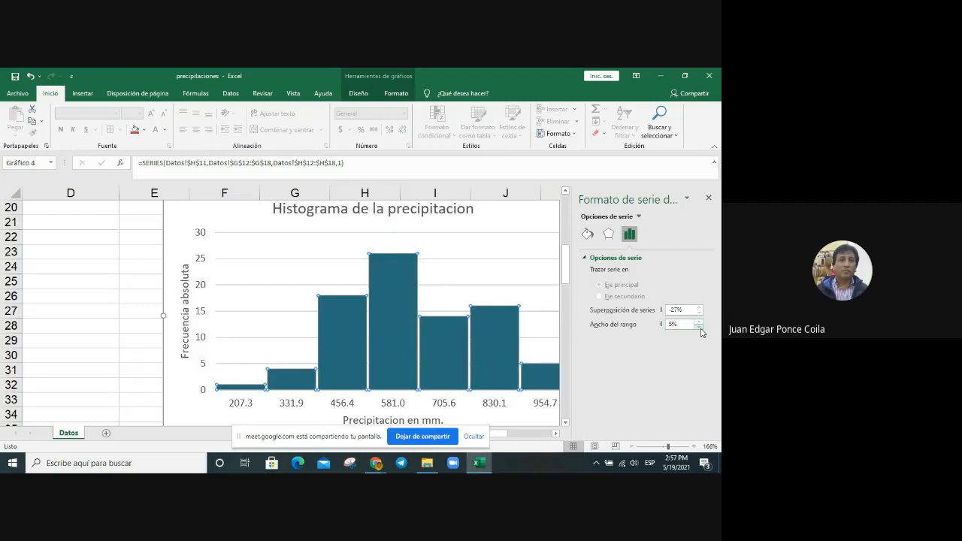
left_click(700, 327)
left_click(699, 327)
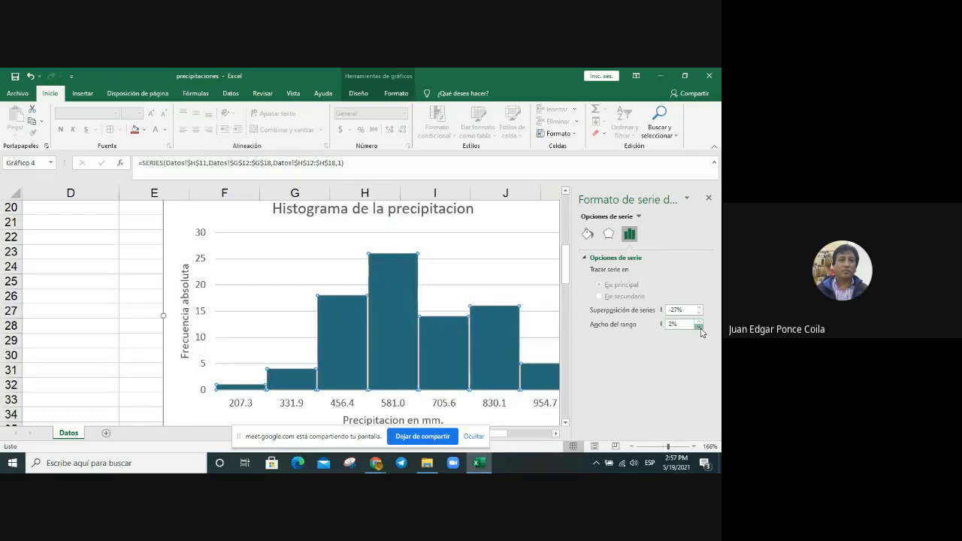
left_click(699, 327)
left_click(699, 327)
left_click(699, 327)
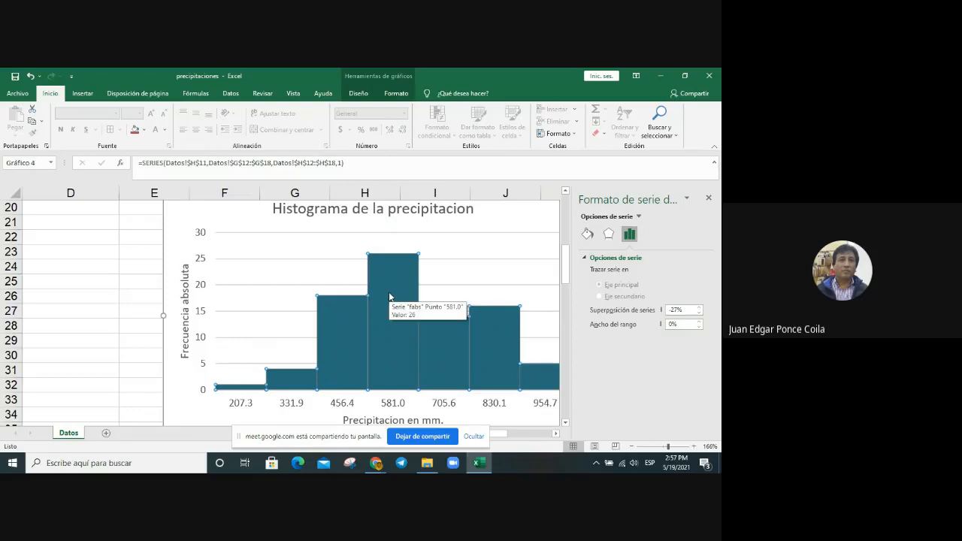
Step: Give the histogram columns a solid yellow border line
left_click(590, 238)
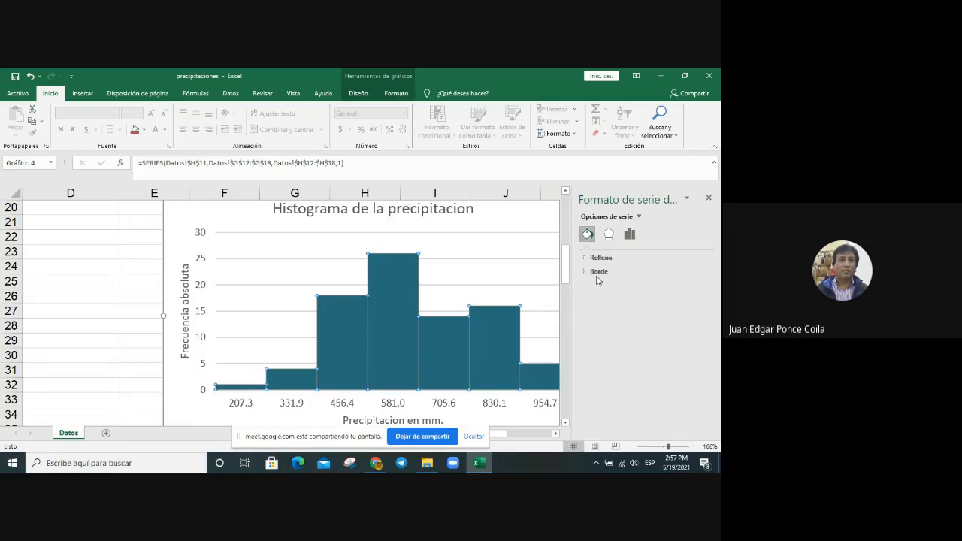
left_click(598, 274)
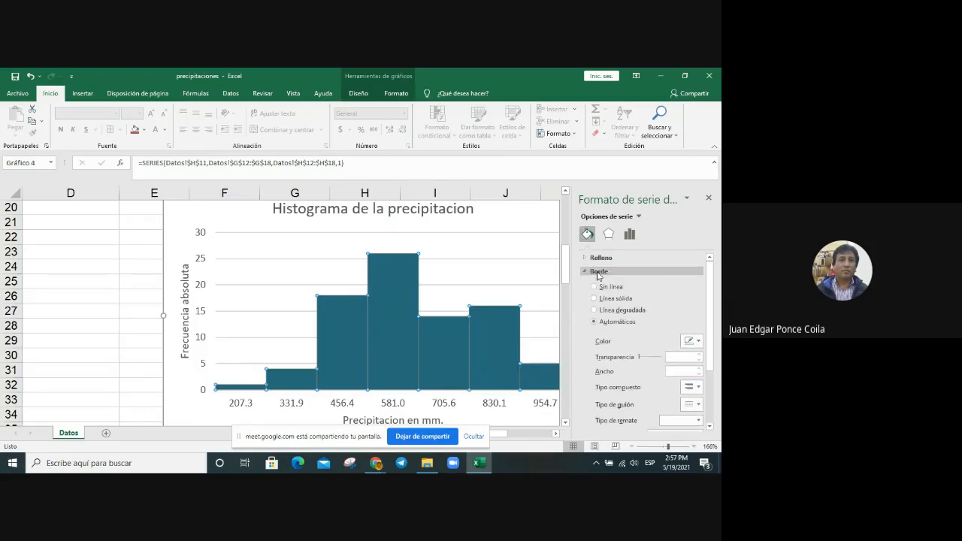
left_click(618, 300)
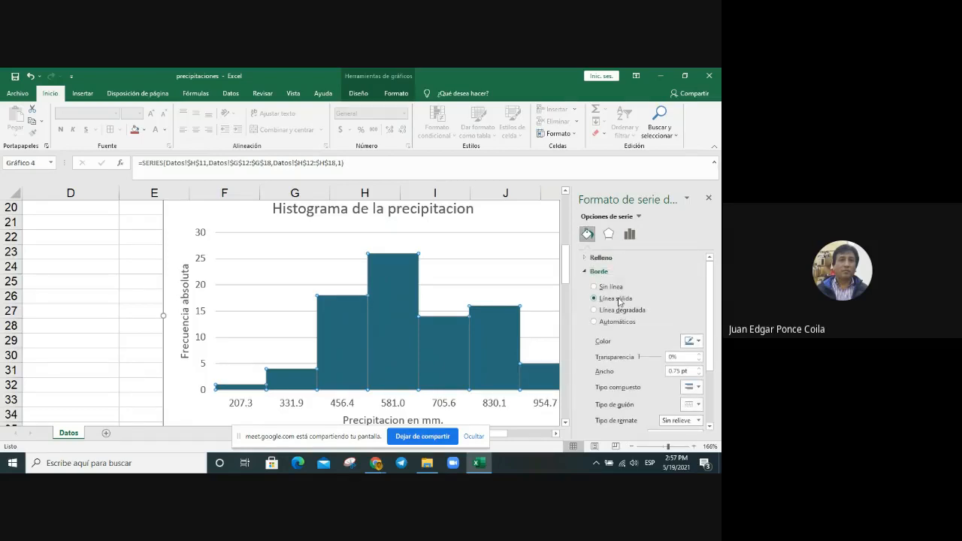
left_click(699, 343)
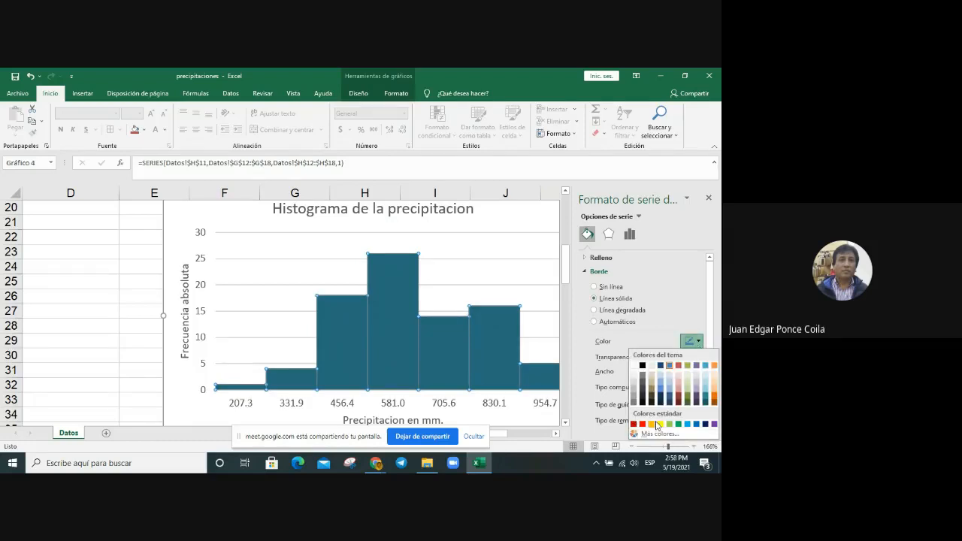
left_click(661, 425)
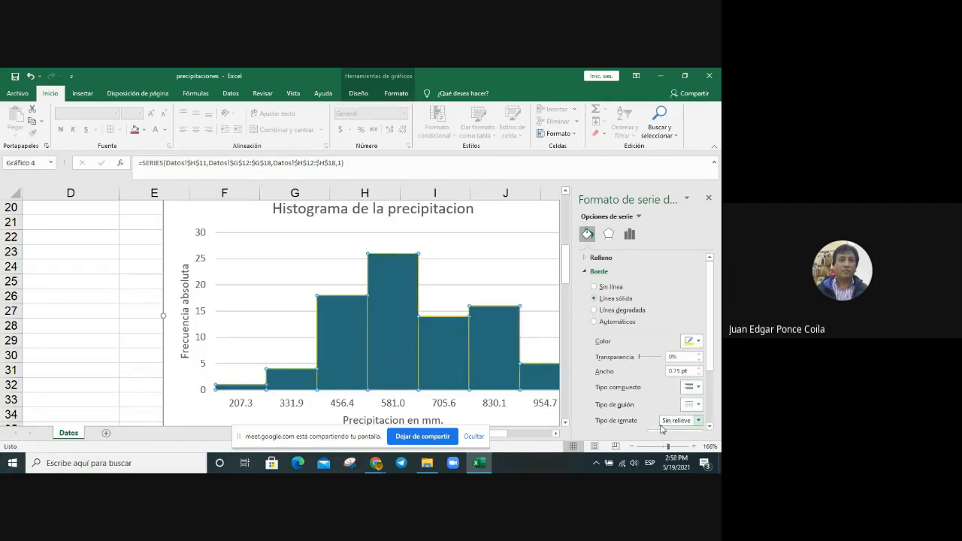
Step: Look over the line and effect formatting options of the chart's major gridlines and close the formatting pane
left_click(530, 260)
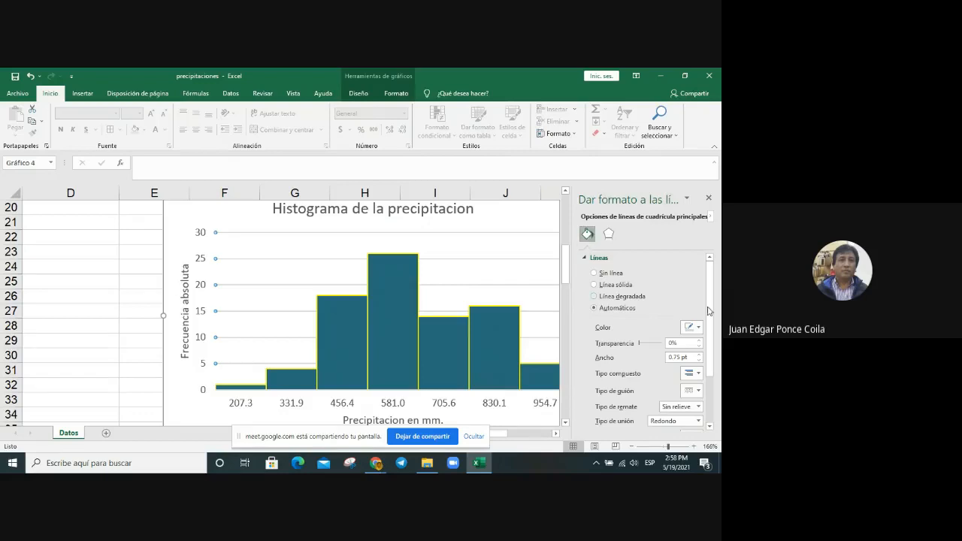
left_click_drag(710, 312, 707, 378)
scroll(707, 378, "up", 2)
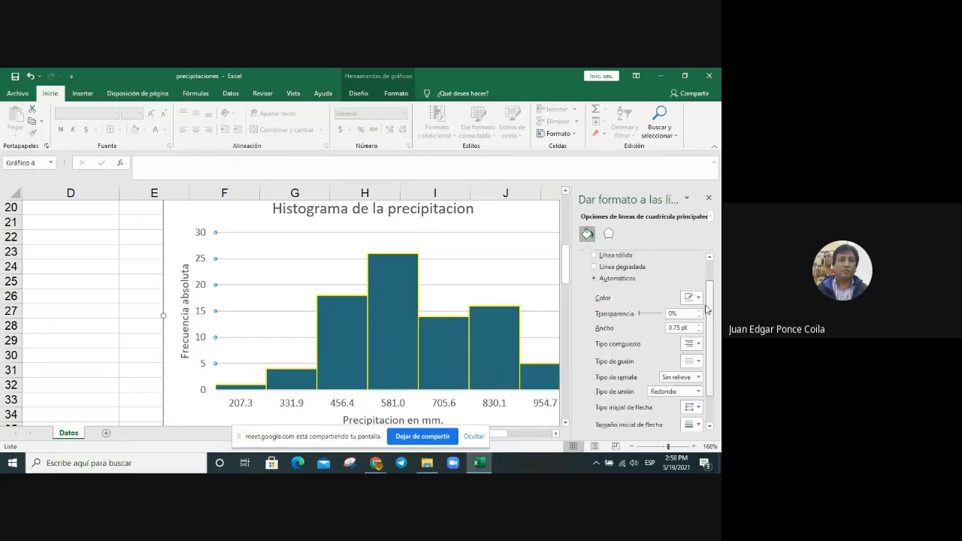
left_click(615, 237)
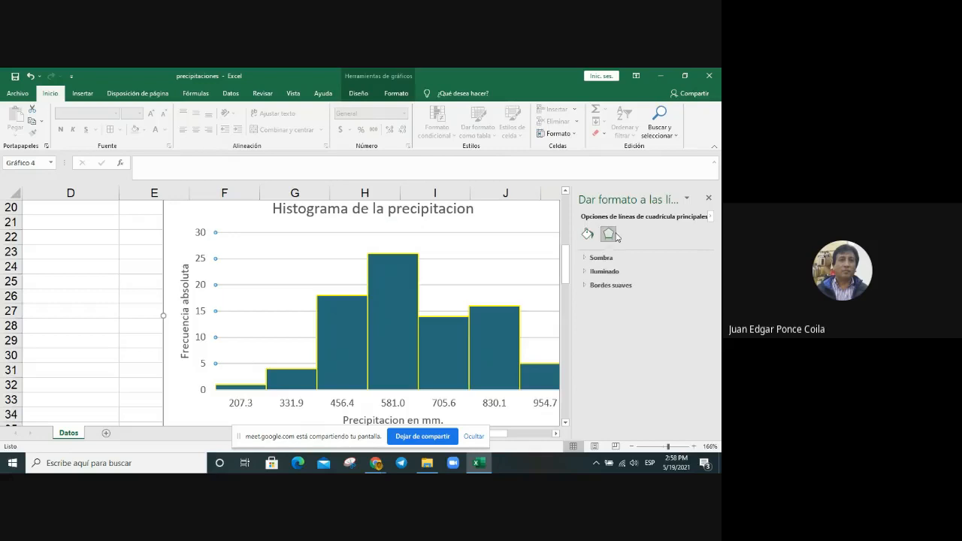
left_click(587, 234)
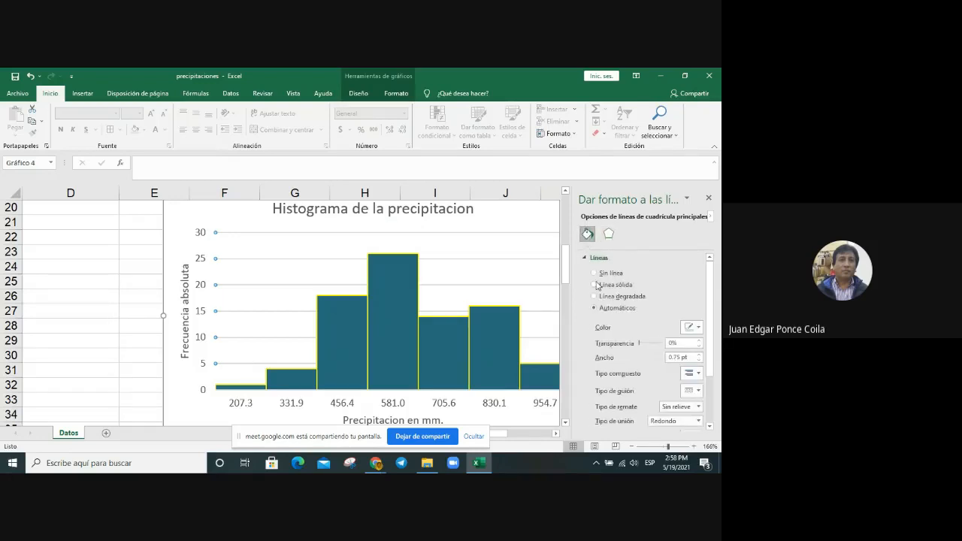
scroll(594, 349, "down", 2)
scroll(595, 351, "up", 2)
mouse_move(495, 356)
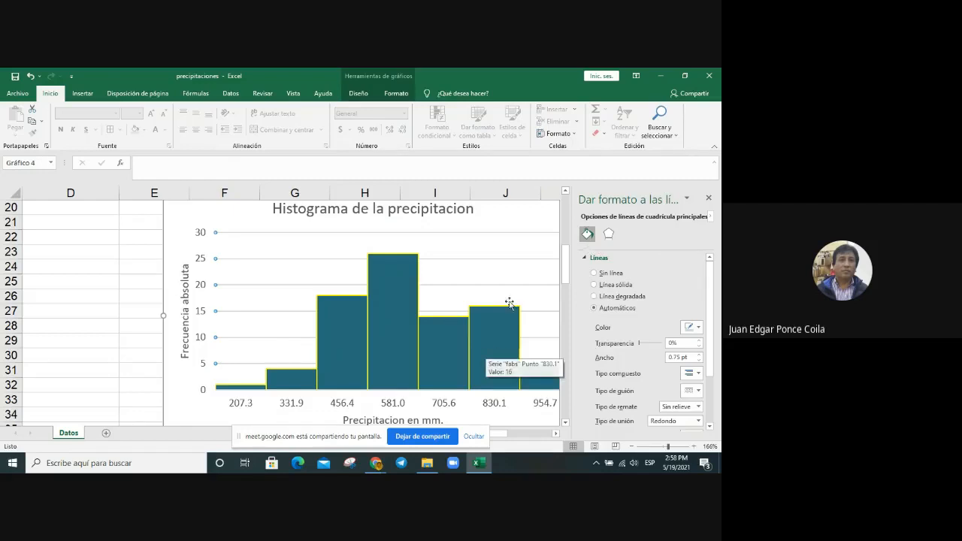
left_click(498, 347)
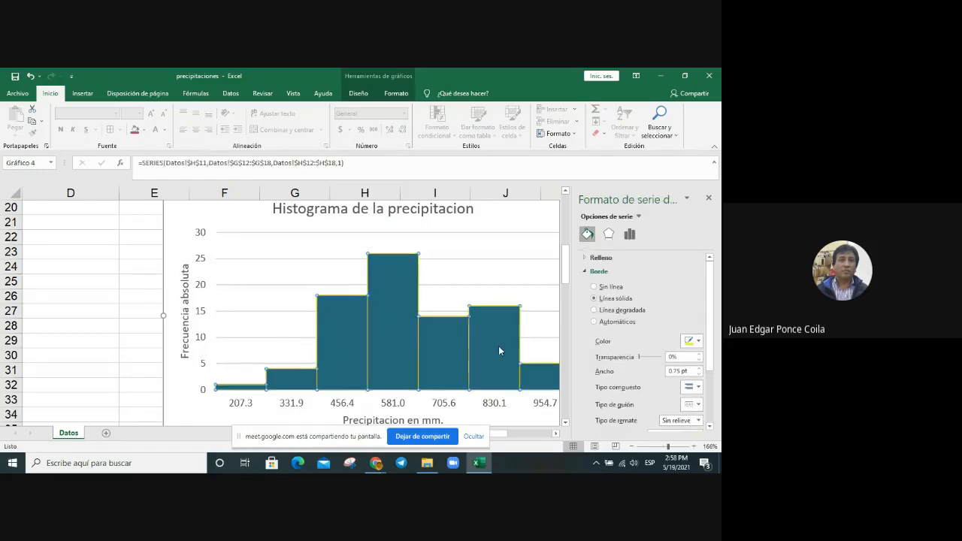
left_click(710, 199)
left_click(632, 313)
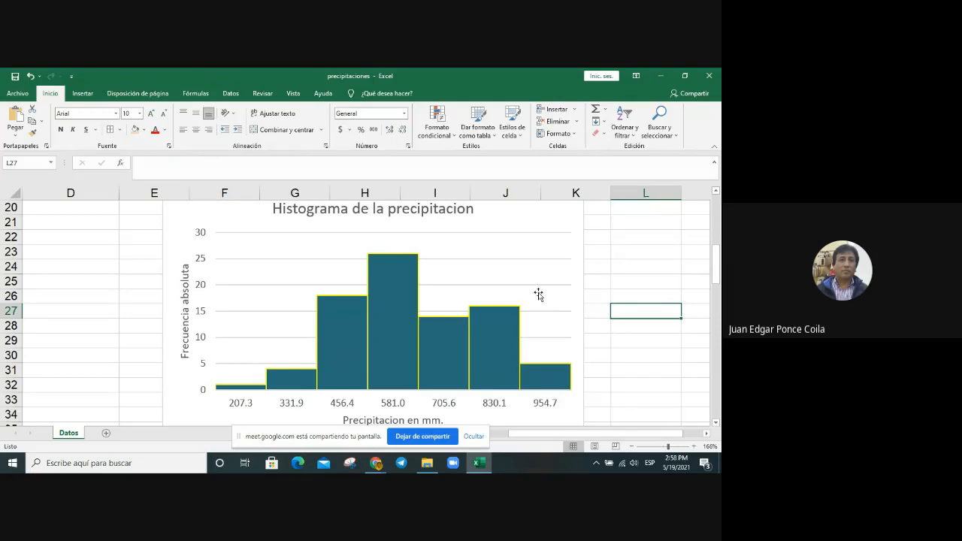
Step: Add data labels to the histogram columns and deselect the chart
left_click(556, 218)
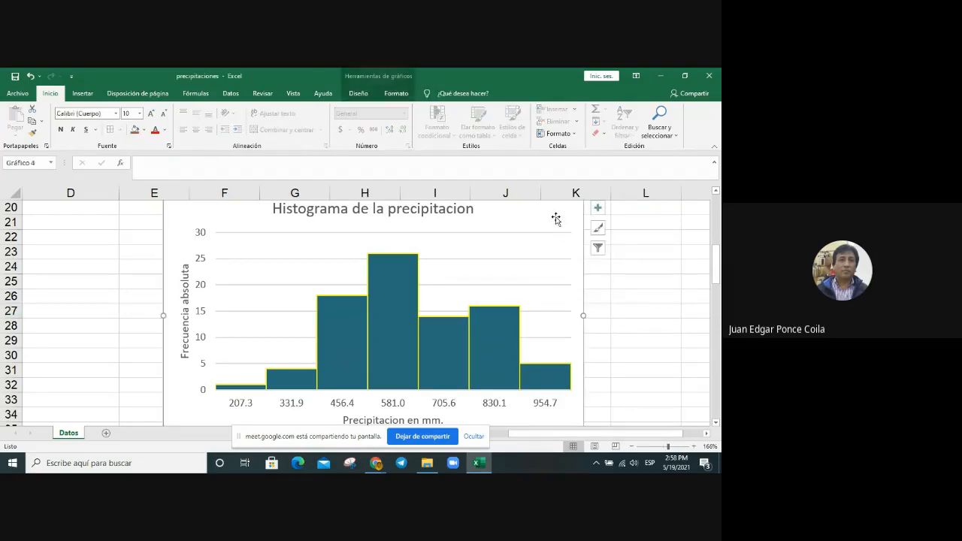
left_click(598, 208)
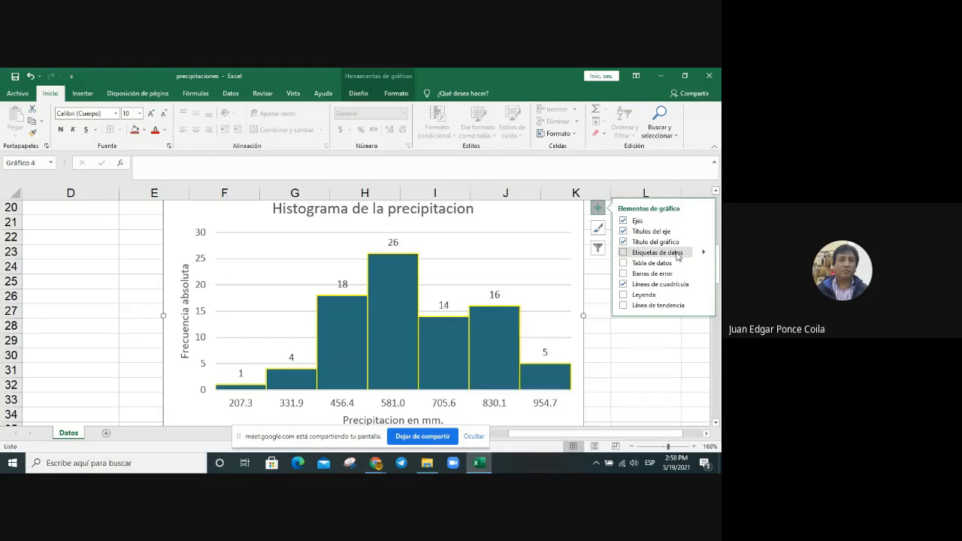
left_click(633, 377)
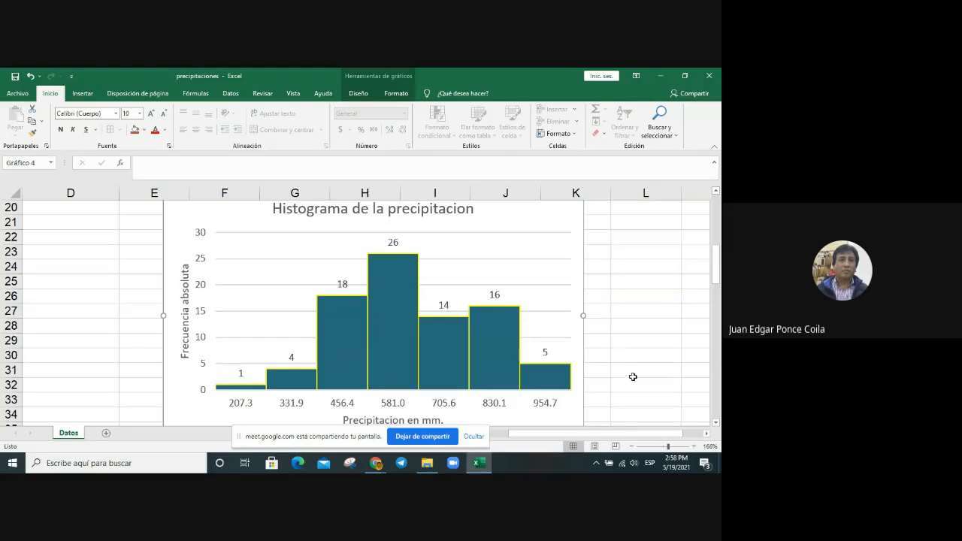
left_click(633, 377)
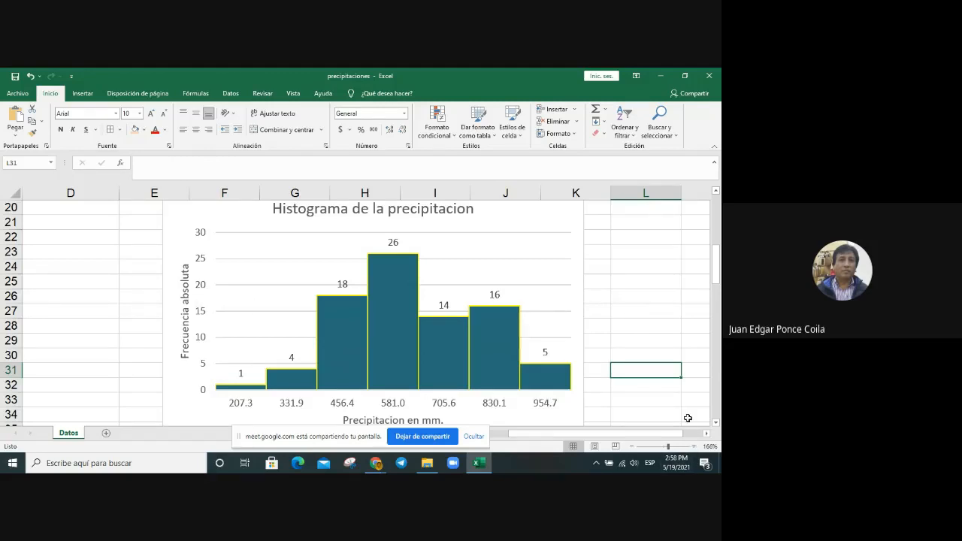
scroll(688, 418, "down", 1)
scroll(688, 418, "up", 1)
left_click(558, 254)
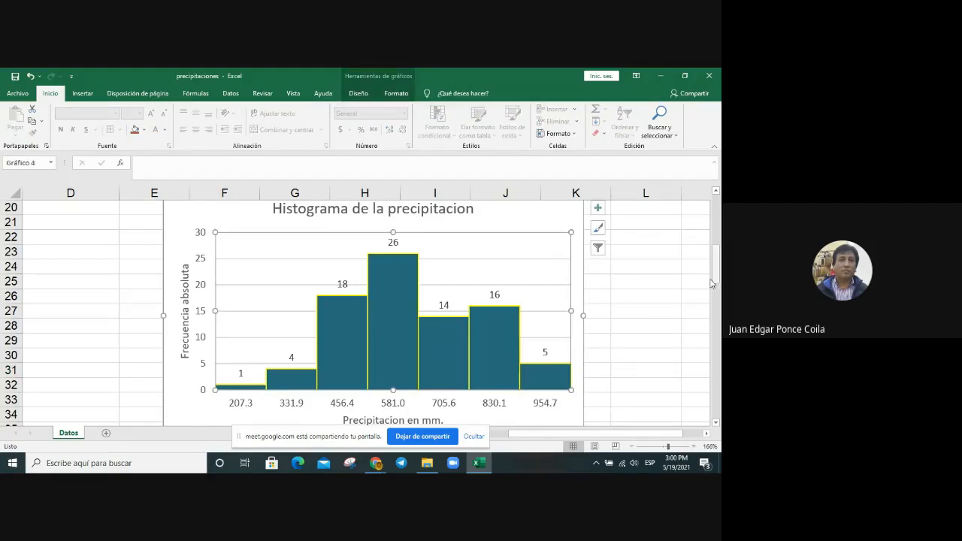
left_click(662, 278)
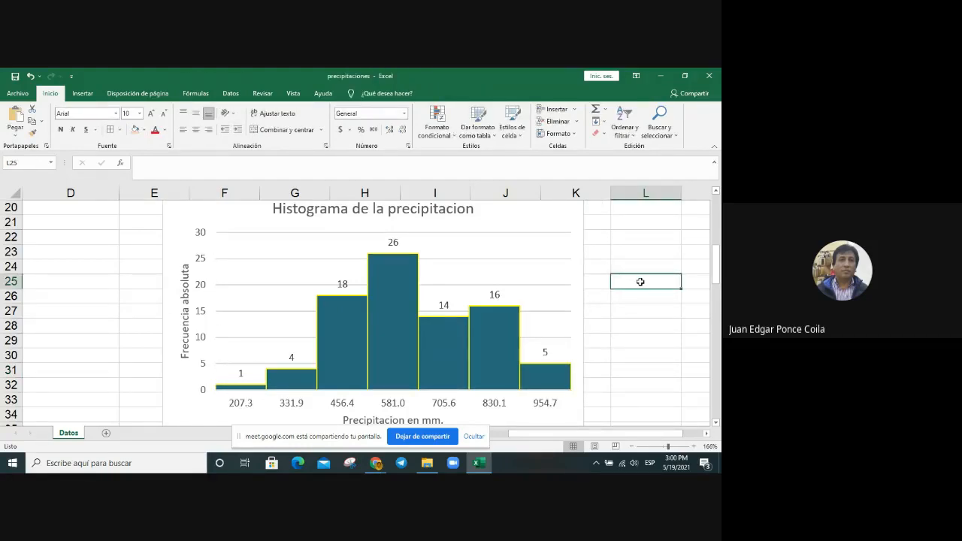
scroll(640, 281, "up", 1)
scroll(640, 282, "down", 1)
scroll(641, 281, "down", 2)
scroll(641, 281, "up", 2)
scroll(640, 282, "down", 1)
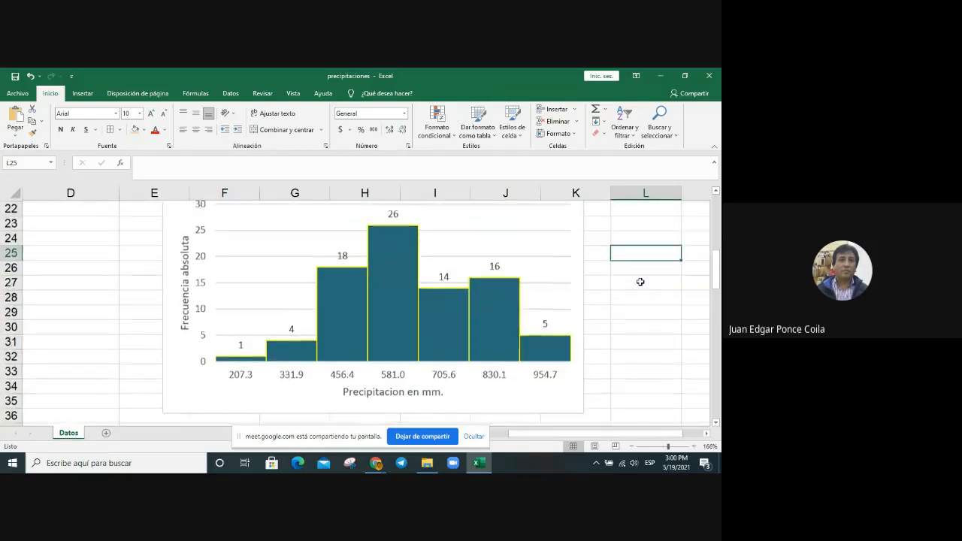
scroll(640, 281, "up", 1)
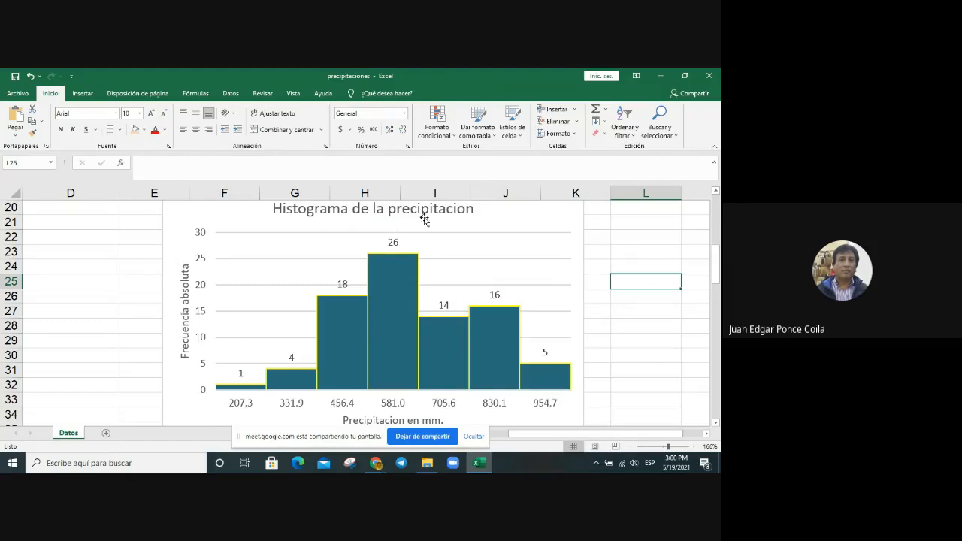
Step: Change the chart title to "Histograma de la frecuencia absoluta de la precipitacion" and deselect the chart
left_click(377, 209)
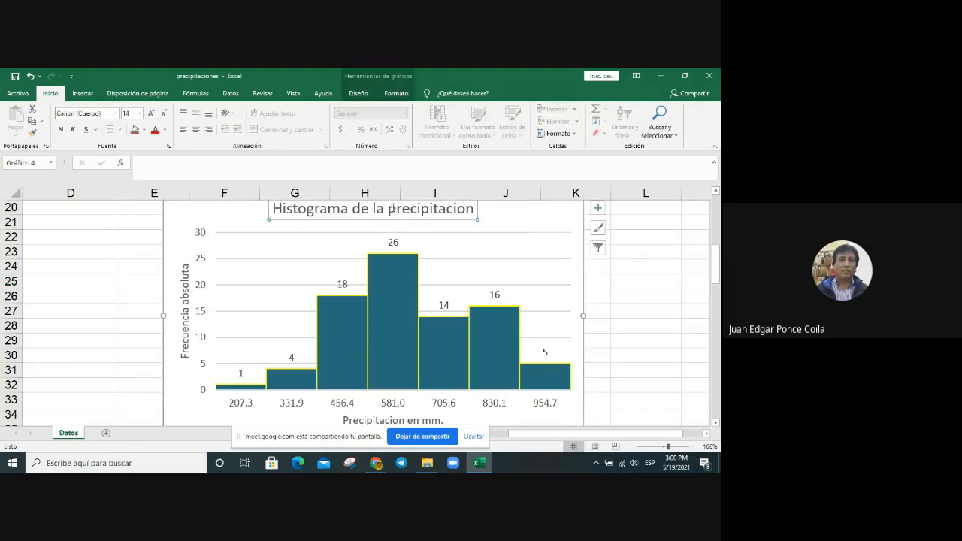
left_click(389, 209)
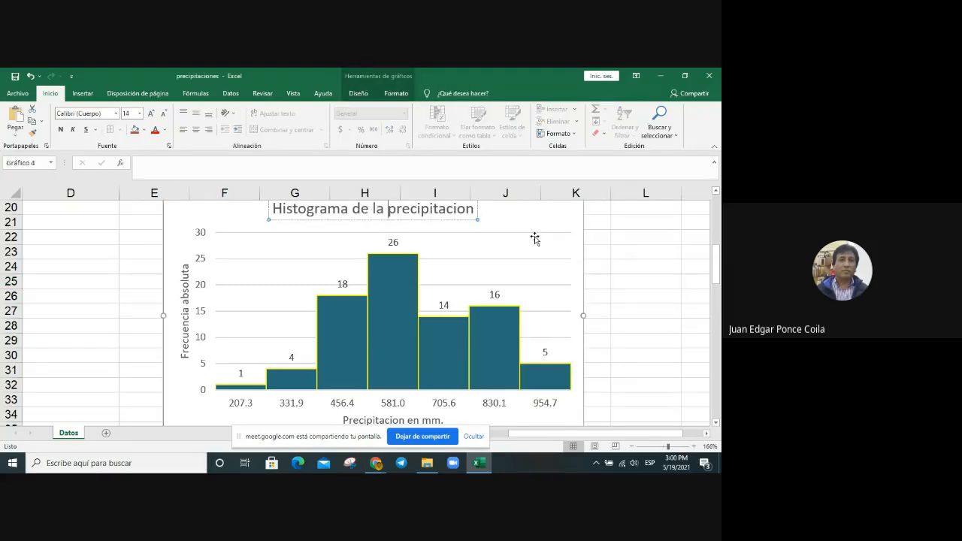
type("frecuenci")
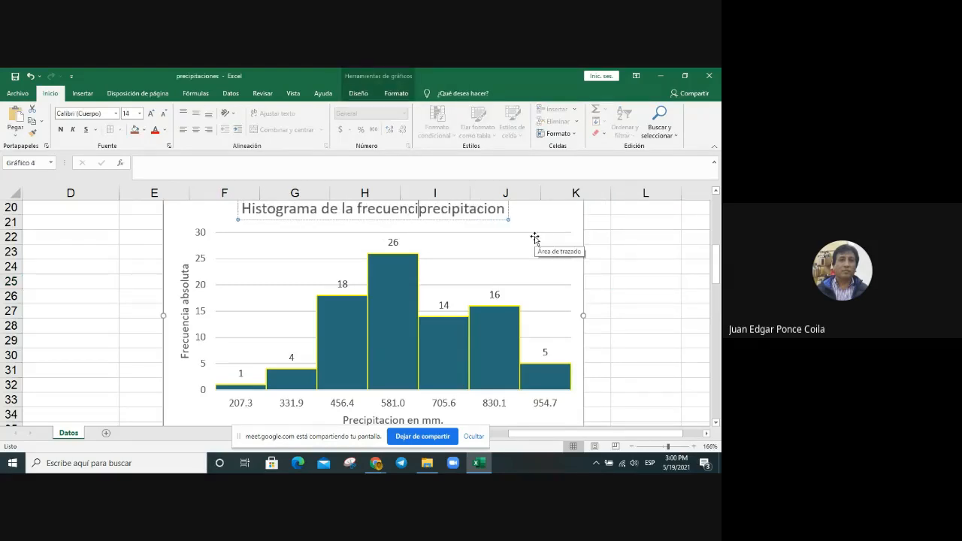
type("a absol")
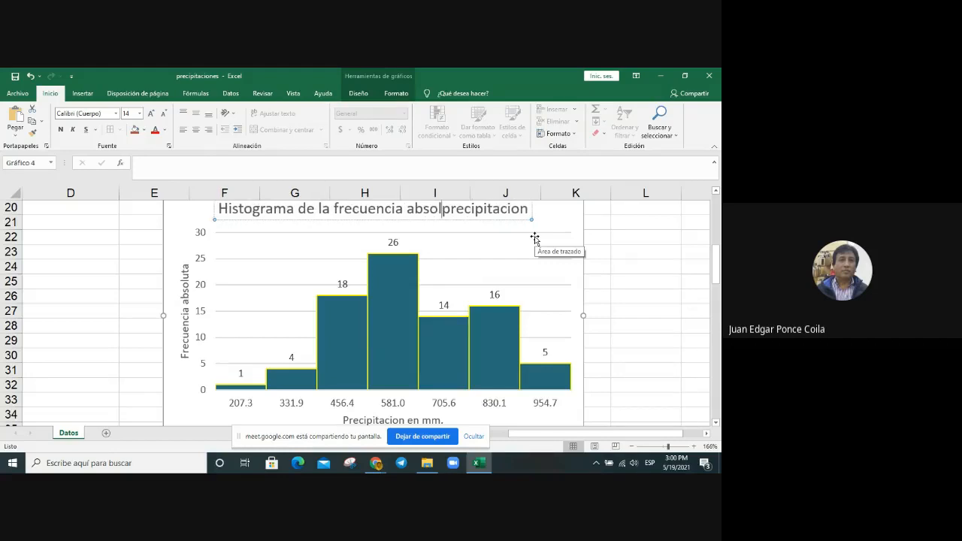
type("uta de")
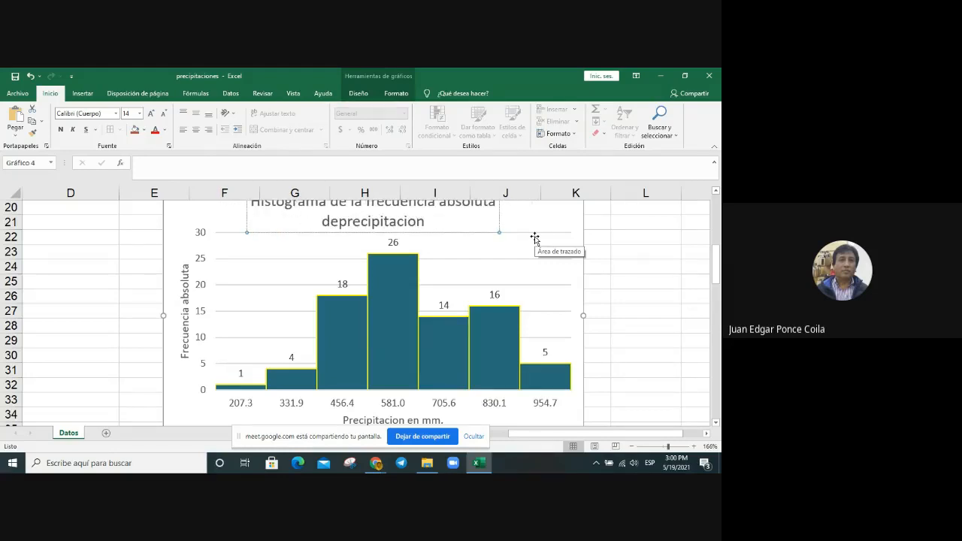
type(" la")
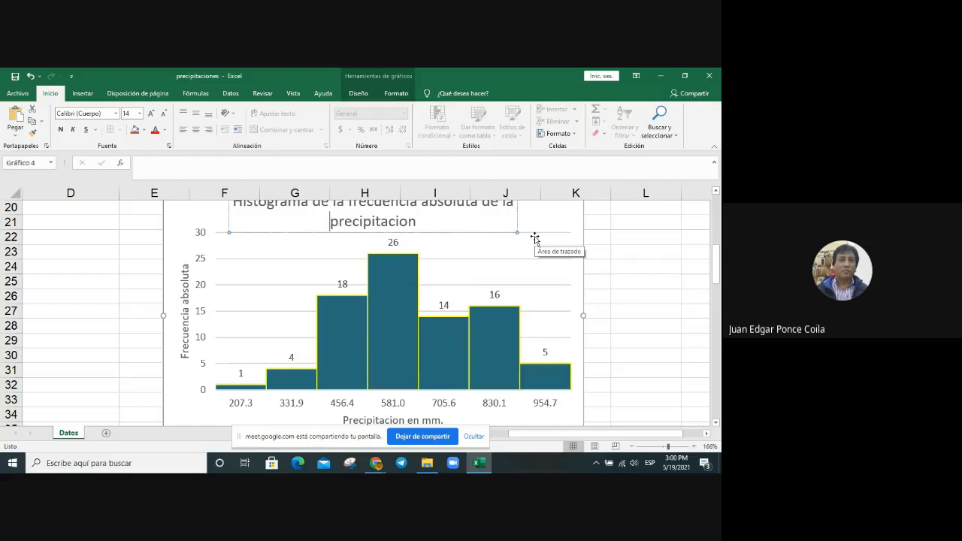
left_click(675, 263)
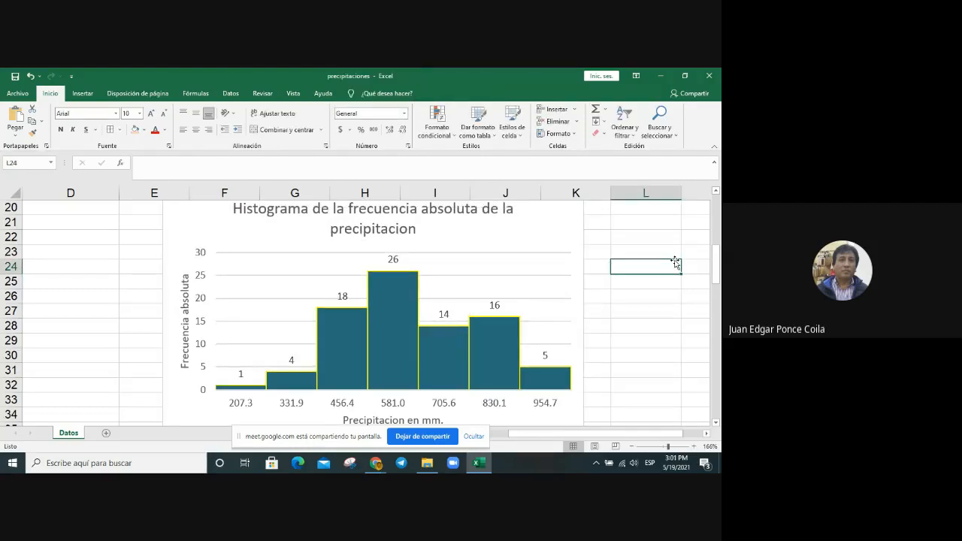
scroll(658, 261, "down", 1)
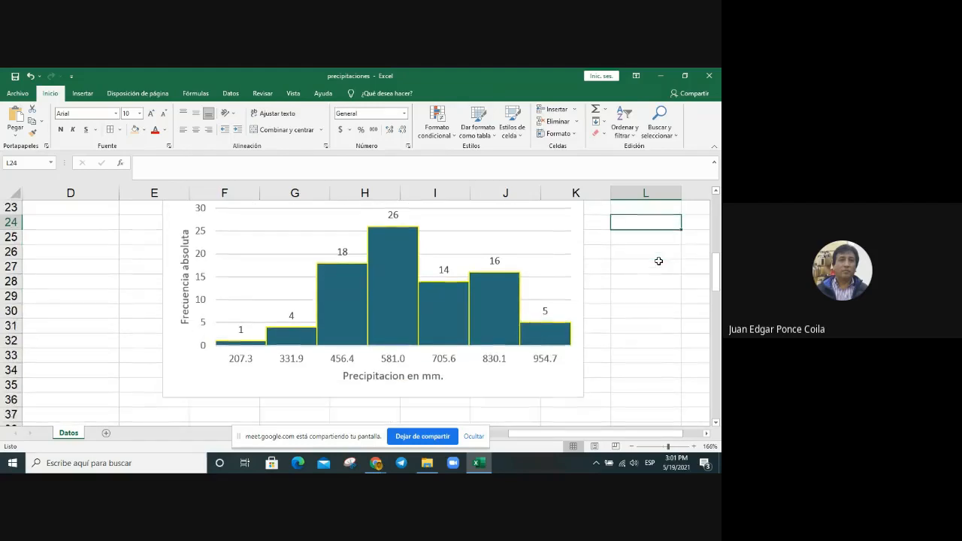
scroll(658, 260, "up", 1)
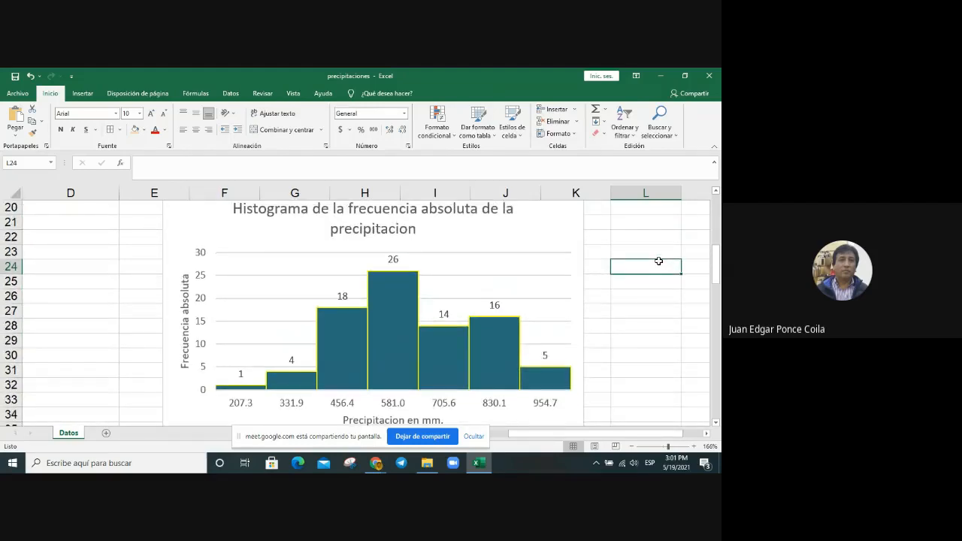
scroll(659, 261, "down", 1)
scroll(659, 261, "up", 1)
Step: Copy the MC and fabs columns of the frequency table with their headers, cells G11:H18
scroll(373, 347, "up", 2)
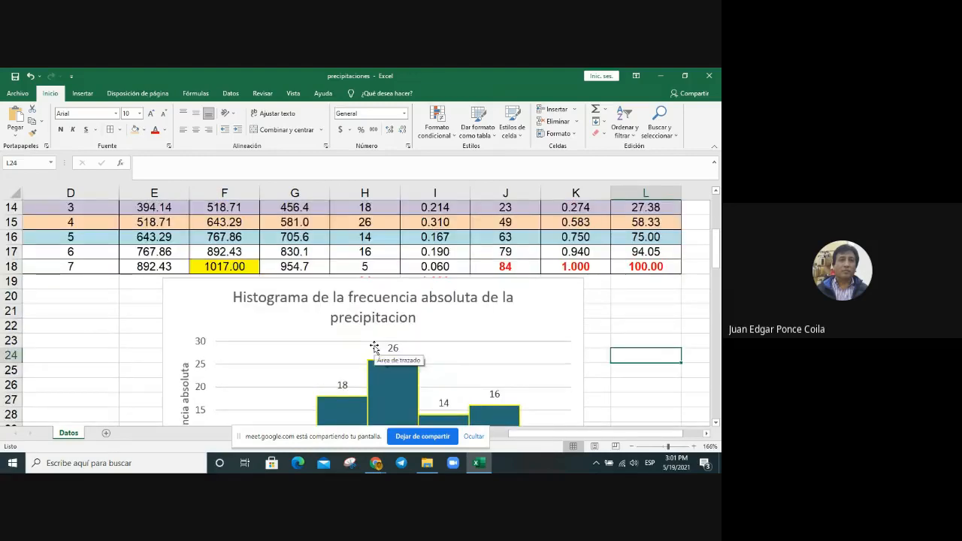
scroll(373, 347, "up", 2)
scroll(373, 347, "down", 2)
scroll(374, 347, "up", 2)
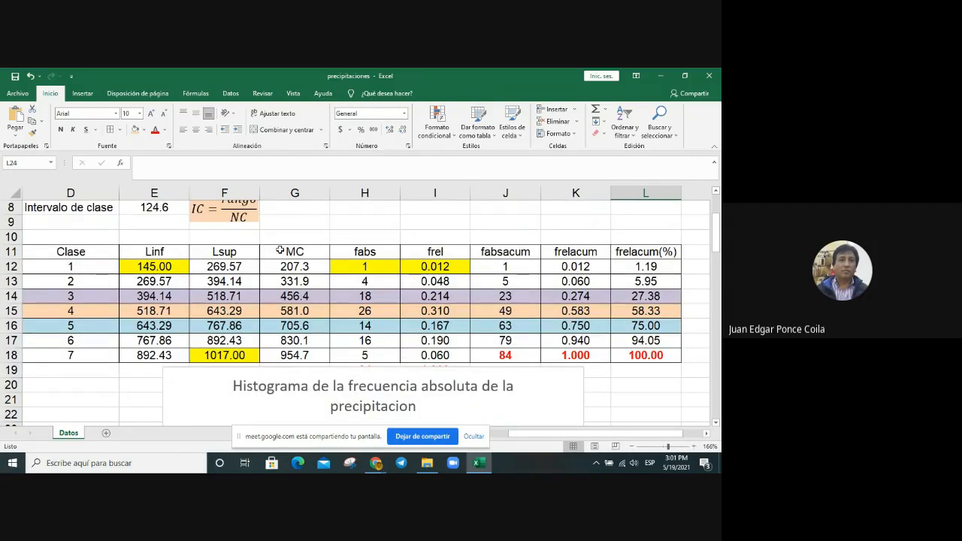
left_click_drag(280, 250, 365, 358)
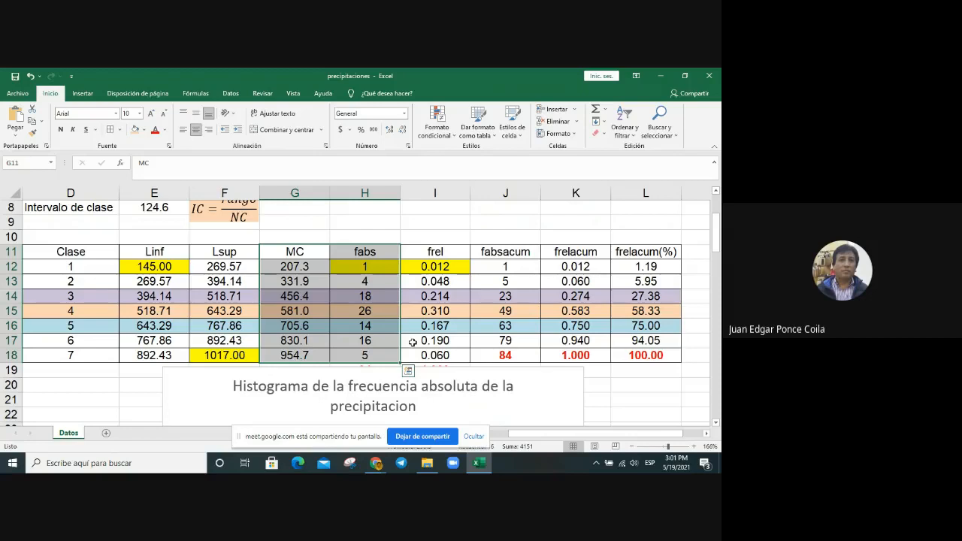
key("ctrl+c")
Step: Move the histogram sideways, clear of columns E and F, to free the cells below the frequency table
scroll(261, 362, "down", 1)
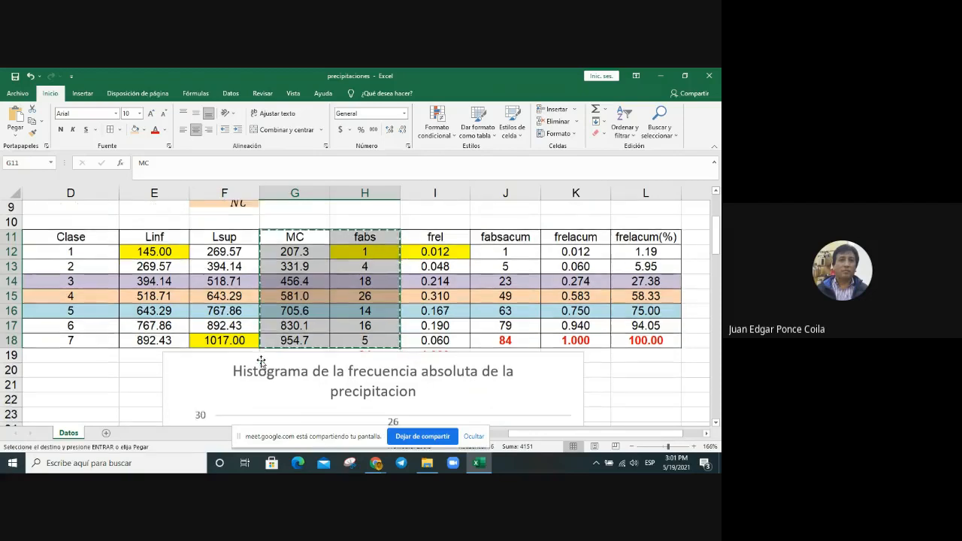
scroll(261, 362, "down", 2)
left_click(196, 311)
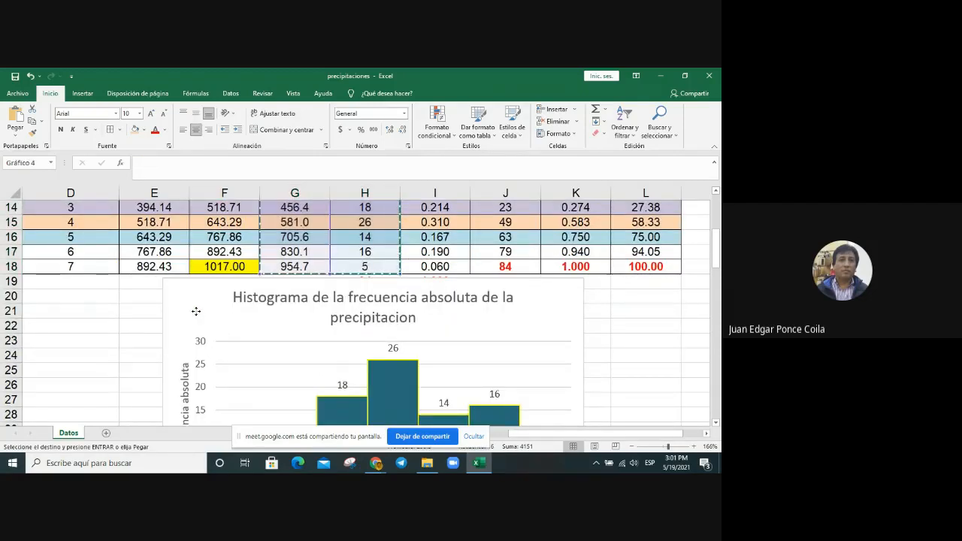
left_click_drag(196, 311, 249, 310)
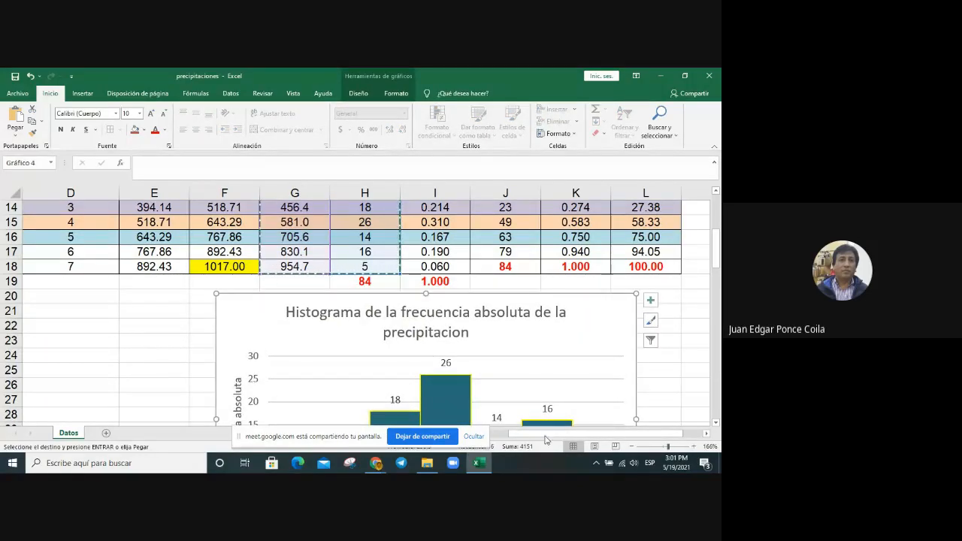
left_click_drag(546, 440, 526, 438)
left_click(204, 325)
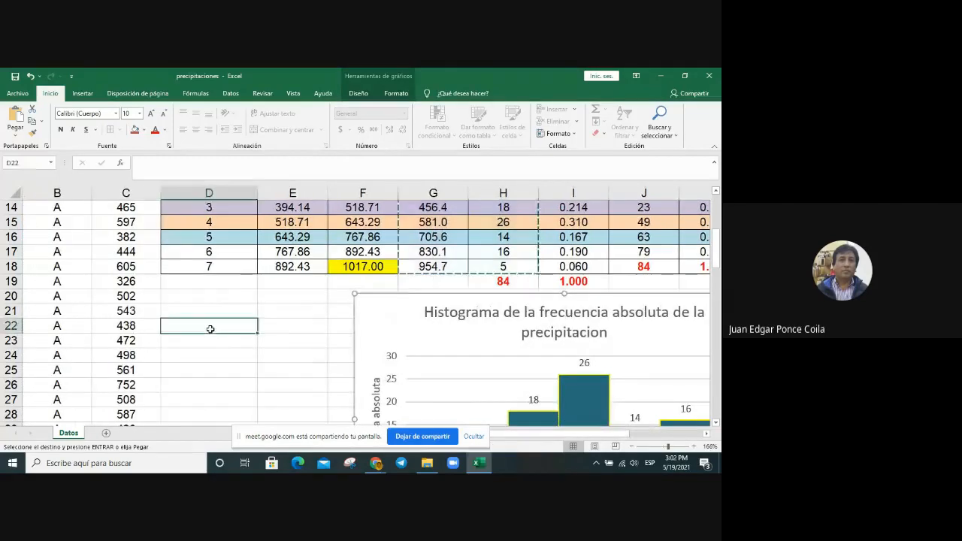
left_click(304, 328)
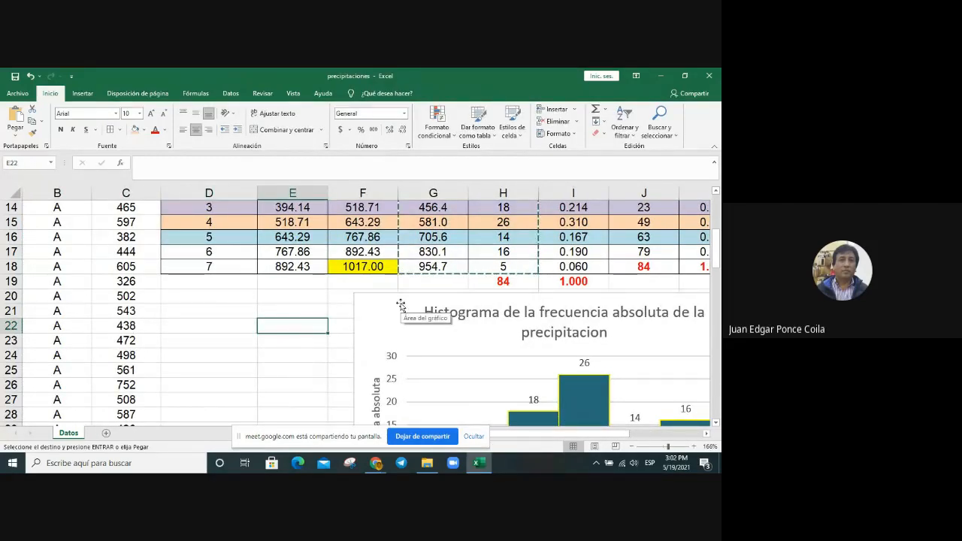
left_click_drag(401, 304, 473, 300)
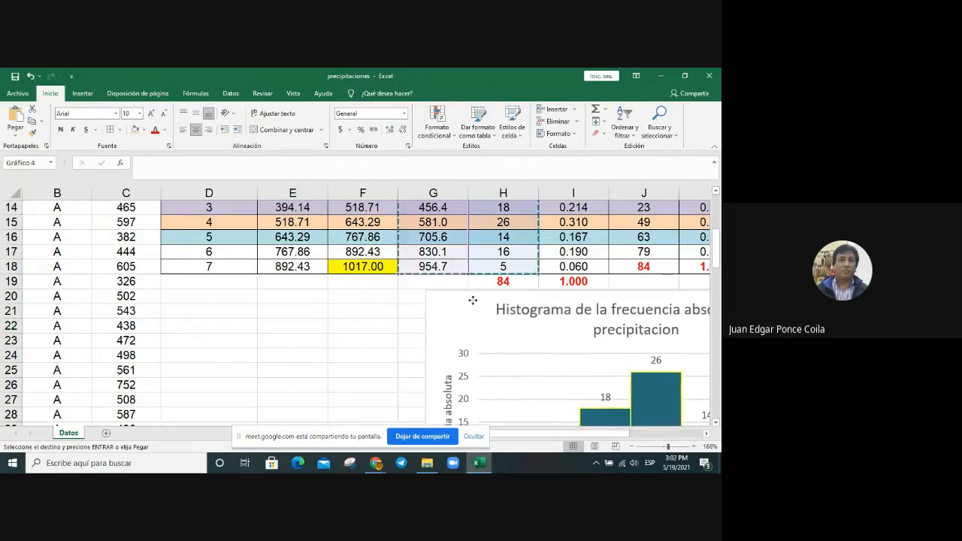
Step: Paste the copied MC and fabs columns as values only, starting at cell E21
left_click(281, 308)
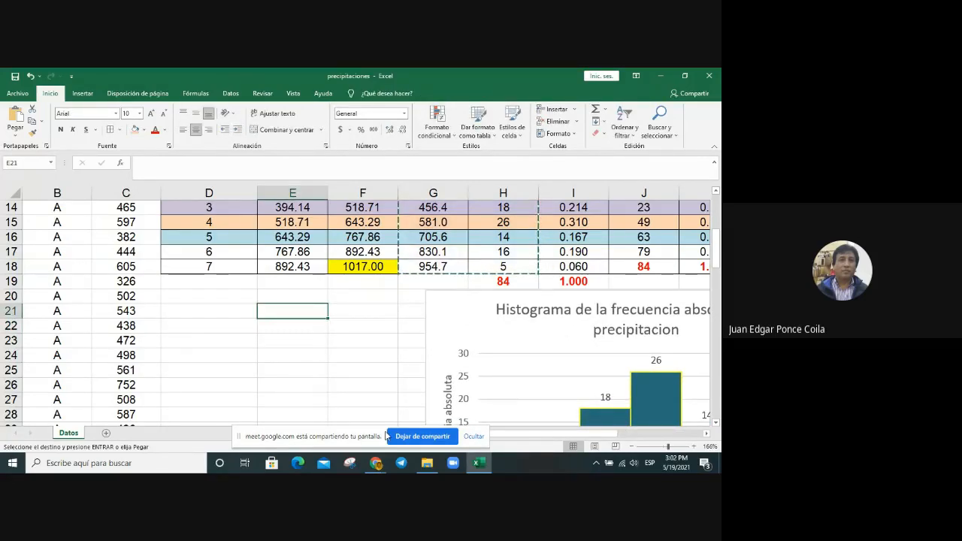
right_click(288, 311)
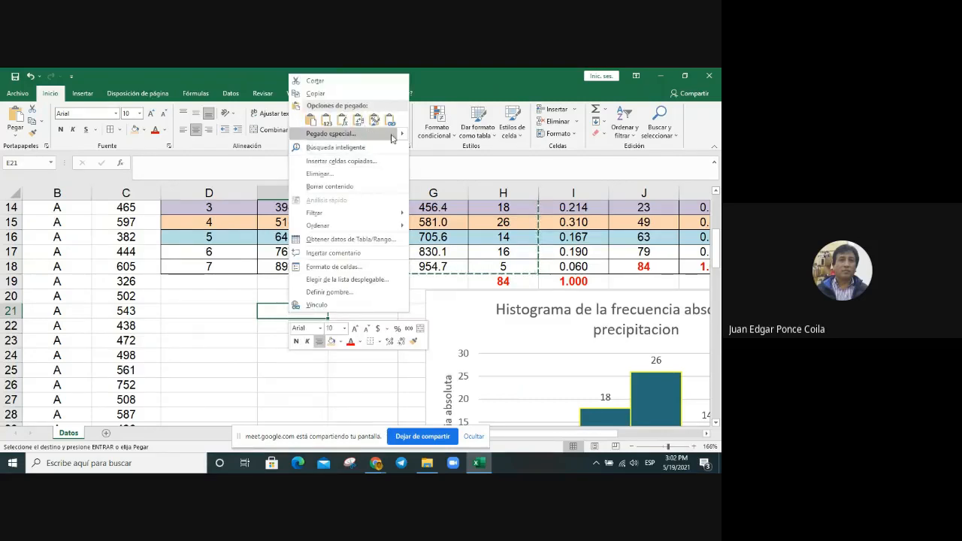
mouse_move(403, 137)
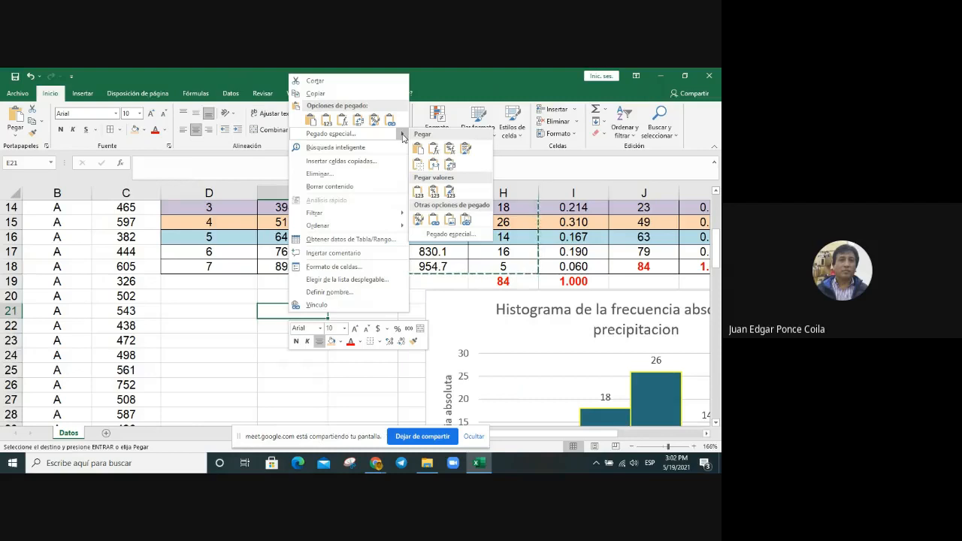
left_click(420, 192)
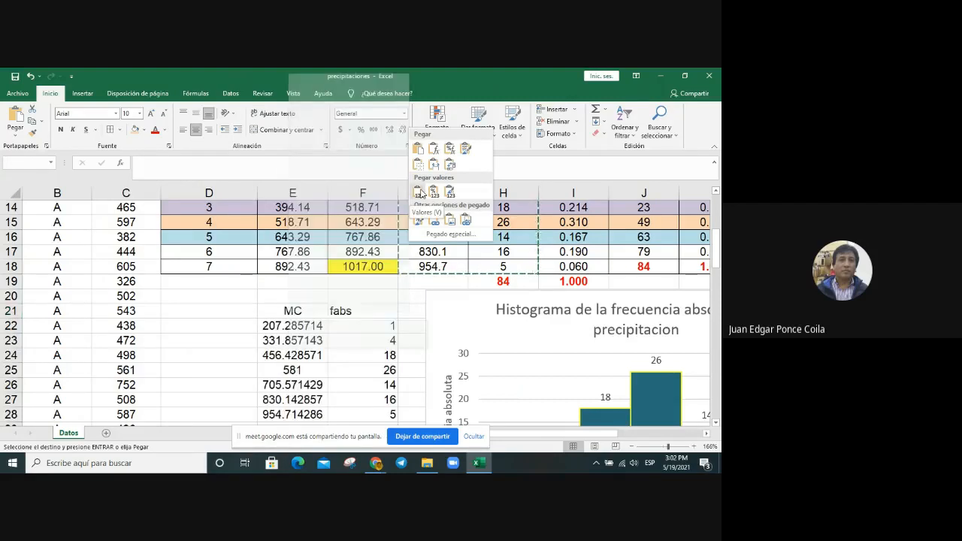
Step: Format the pasted MC values in E22:E28 as numbers with one decimal place
left_click(291, 352)
left_click(289, 325)
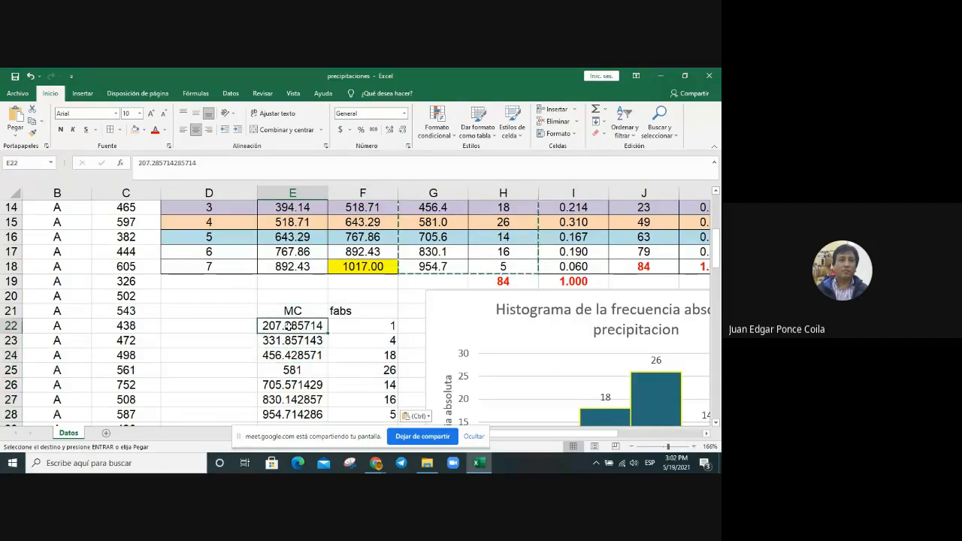
left_click_drag(289, 326, 286, 426)
left_click_drag(286, 431, 301, 368)
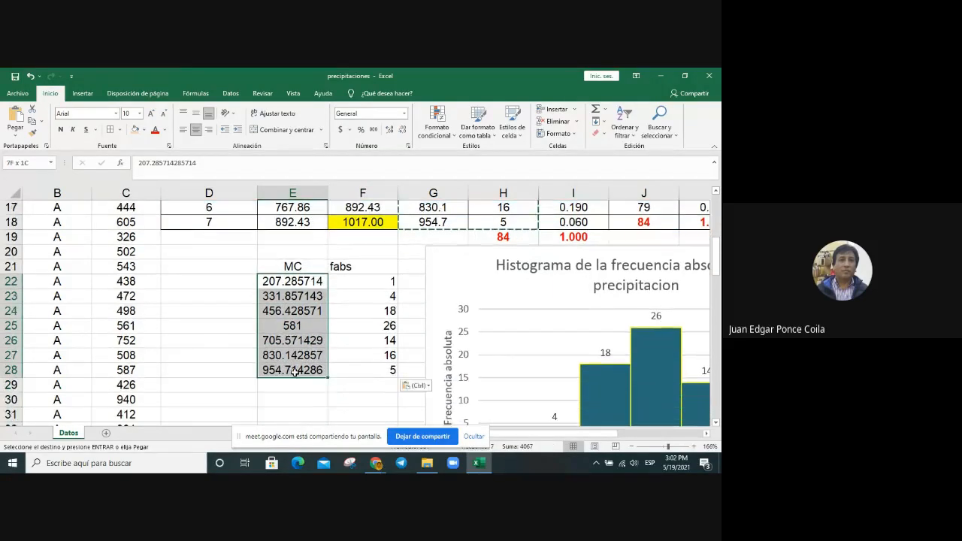
right_click(299, 355)
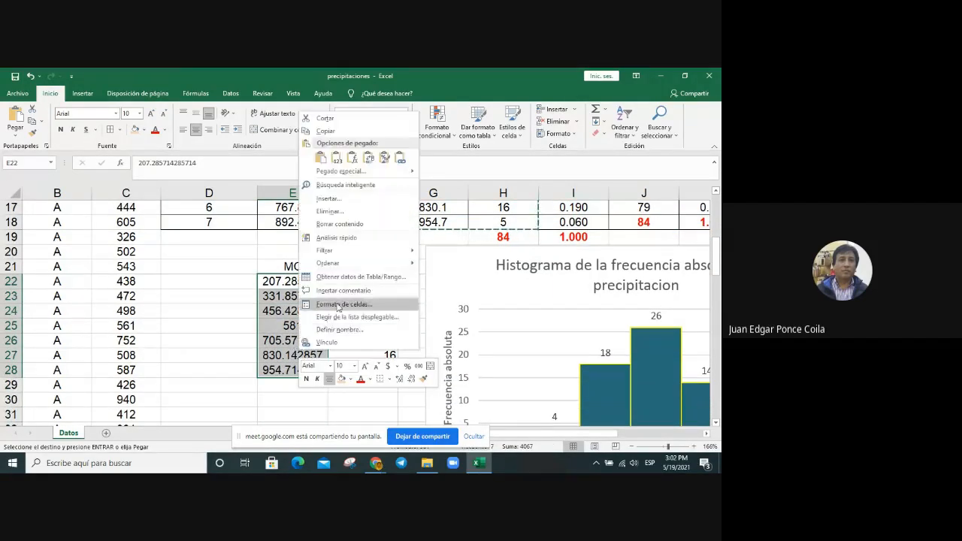
left_click(338, 303)
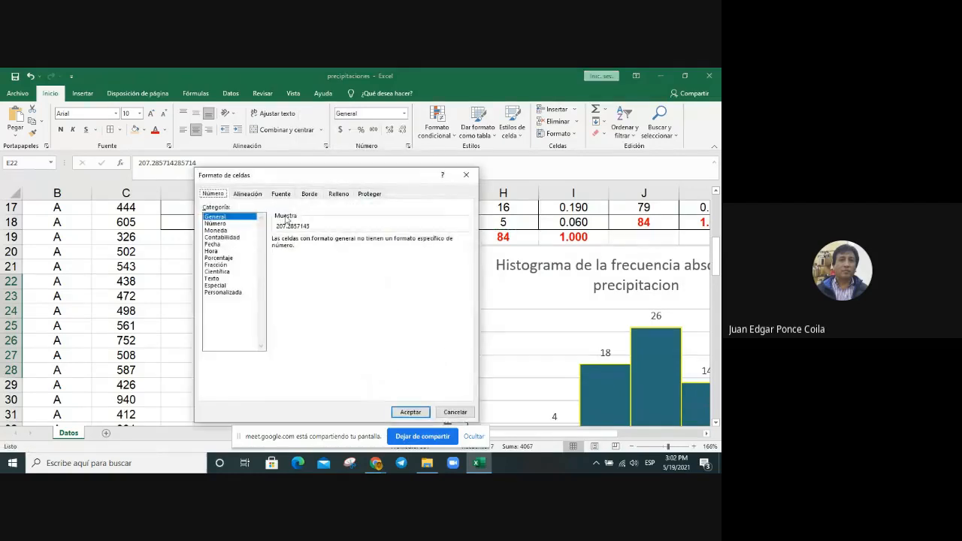
left_click(248, 224)
left_click(361, 242)
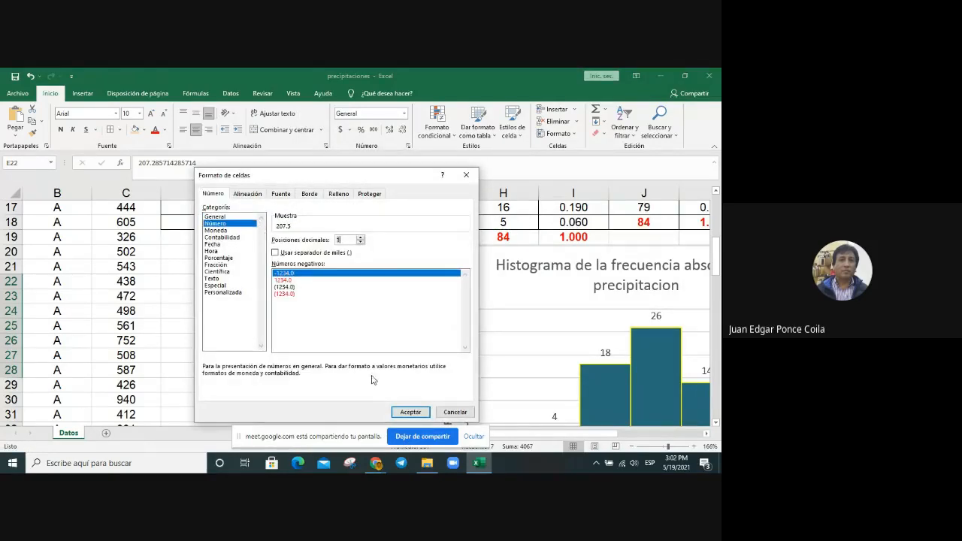
left_click(411, 412)
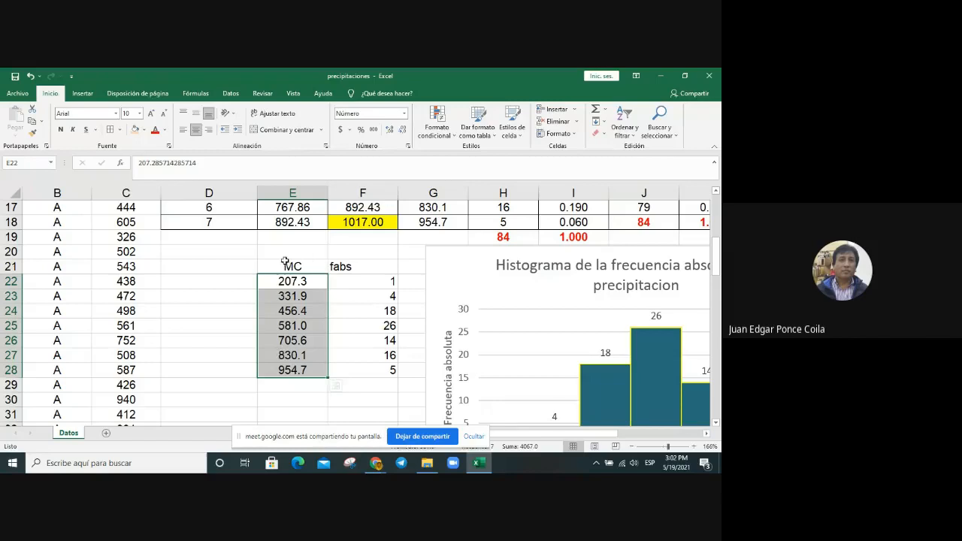
Step: Centre the contents of the pasted MC and fabs table, cells E21:F28
left_click_drag(284, 261, 361, 369)
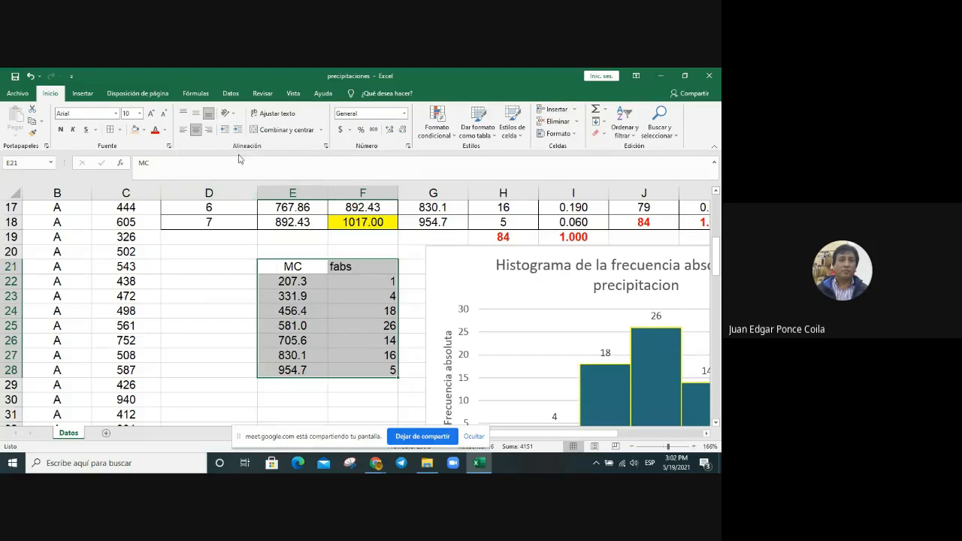
left_click(197, 130)
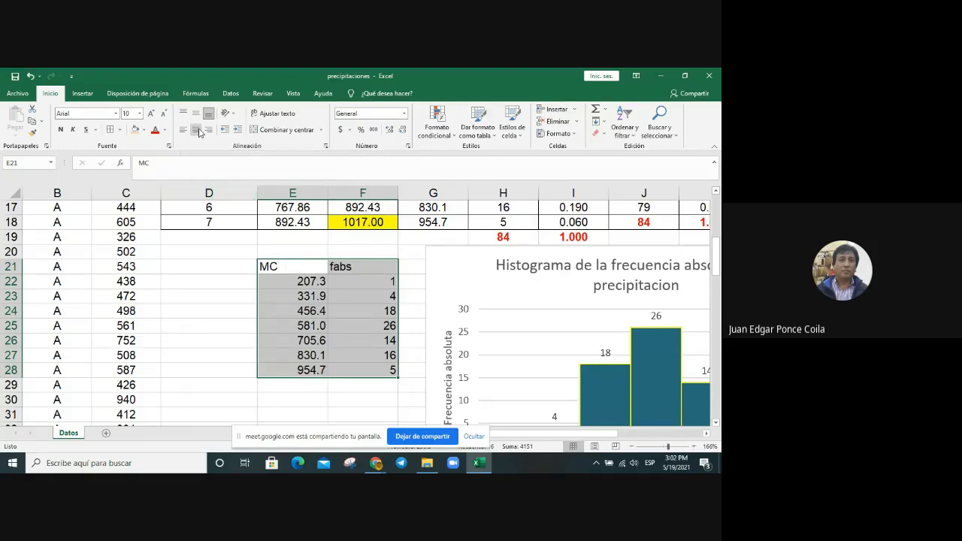
left_click(197, 130)
left_click(285, 266)
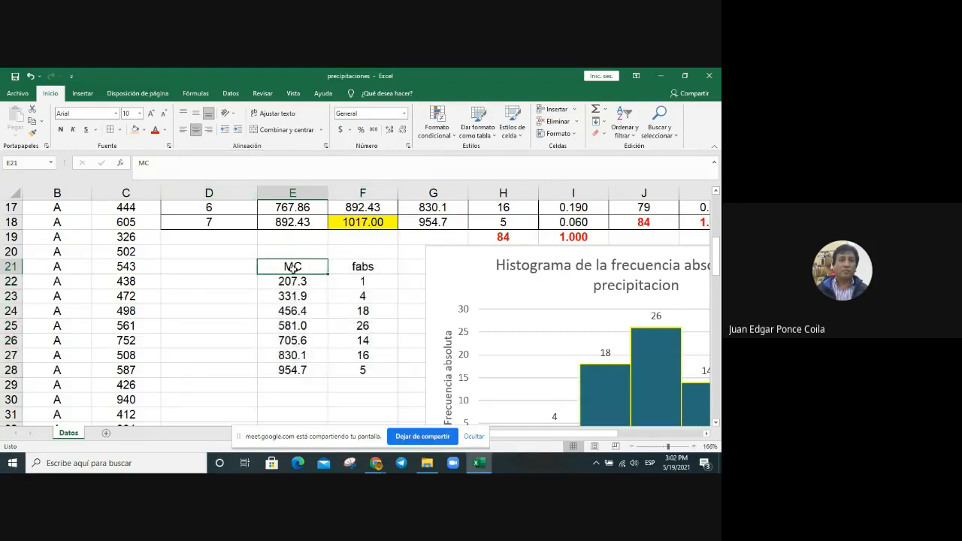
Step: Add the headings X in E20 and Y in F20 above MC and fabs, and centre both
left_click(370, 267)
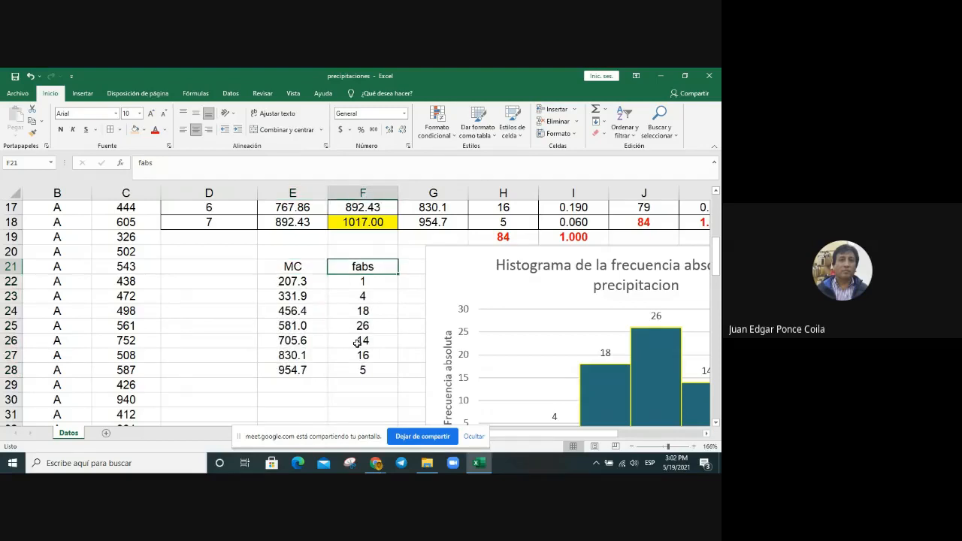
left_click(347, 398)
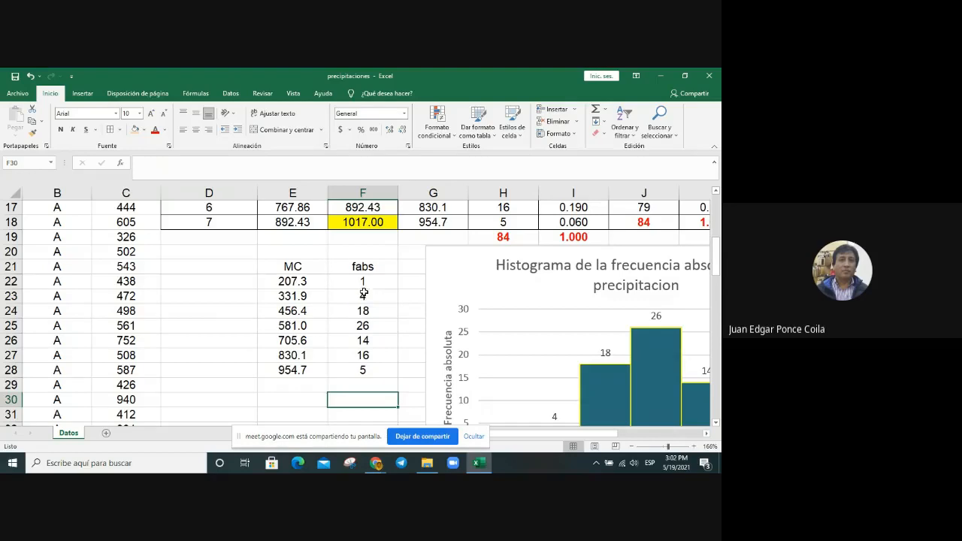
left_click_drag(293, 266, 361, 267)
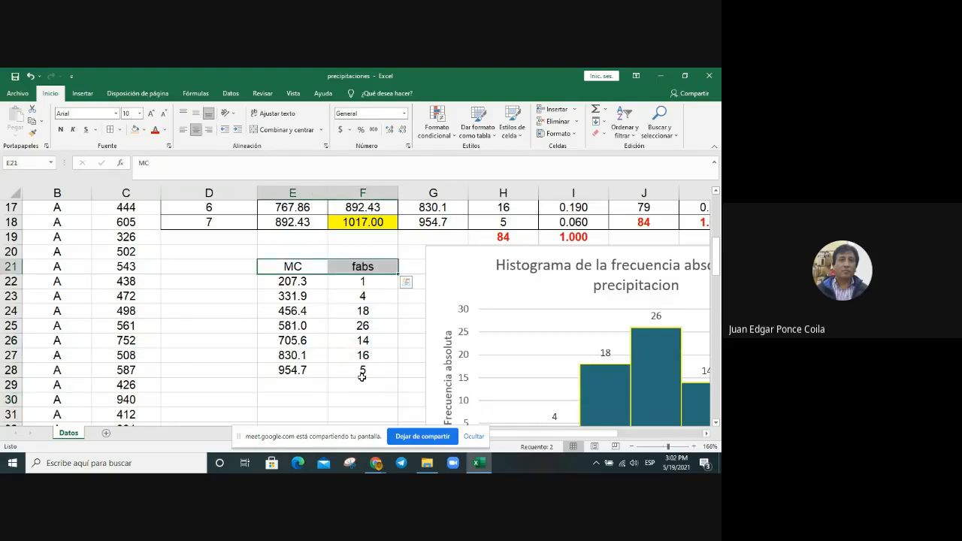
left_click(302, 248)
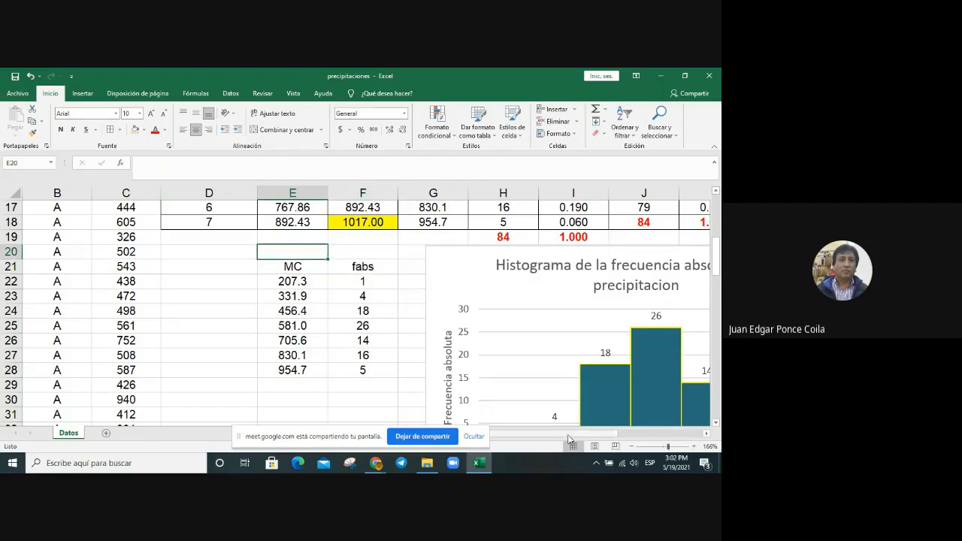
type("X")
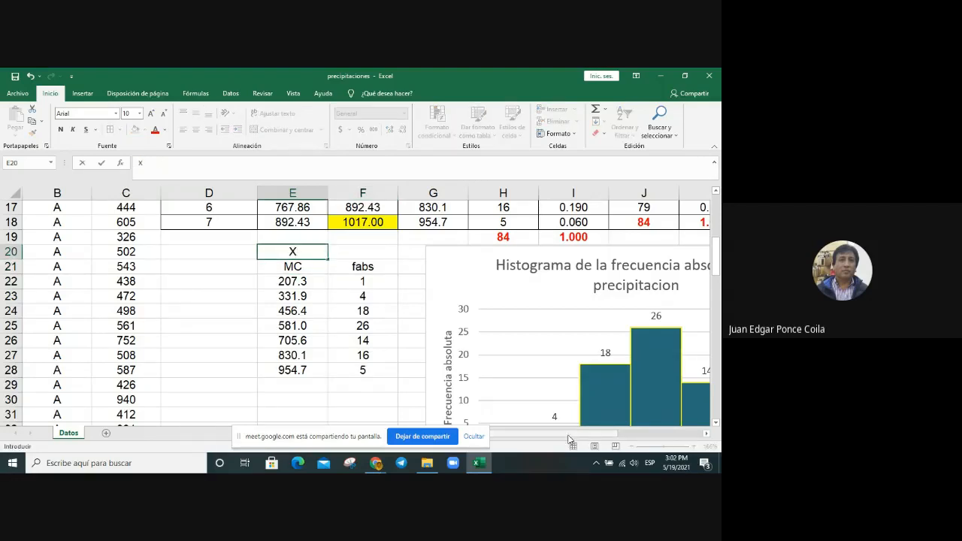
key("Tab")
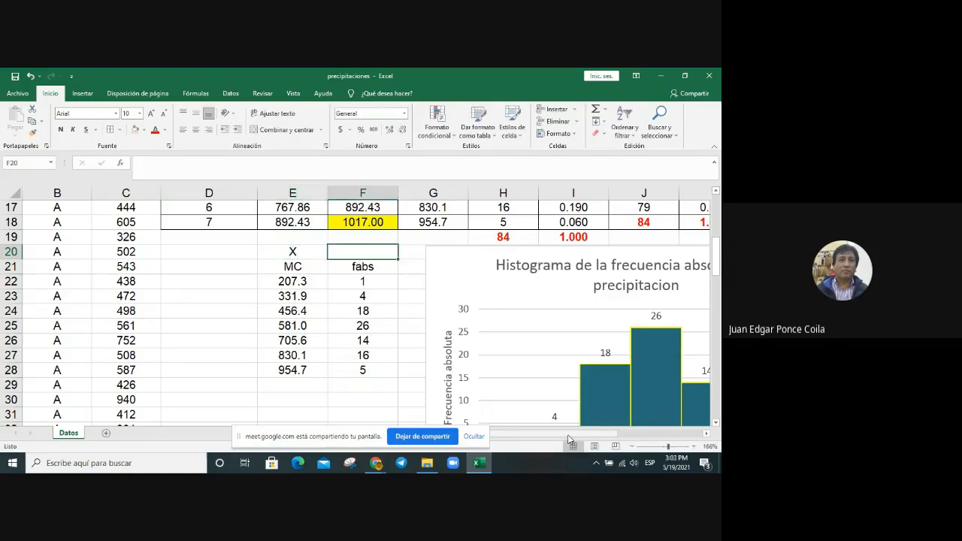
type("Y")
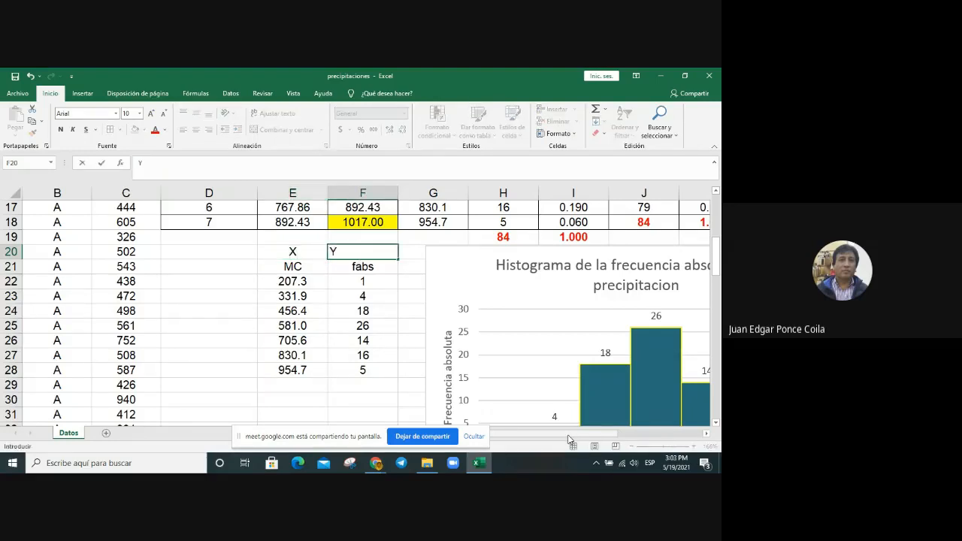
key("Return")
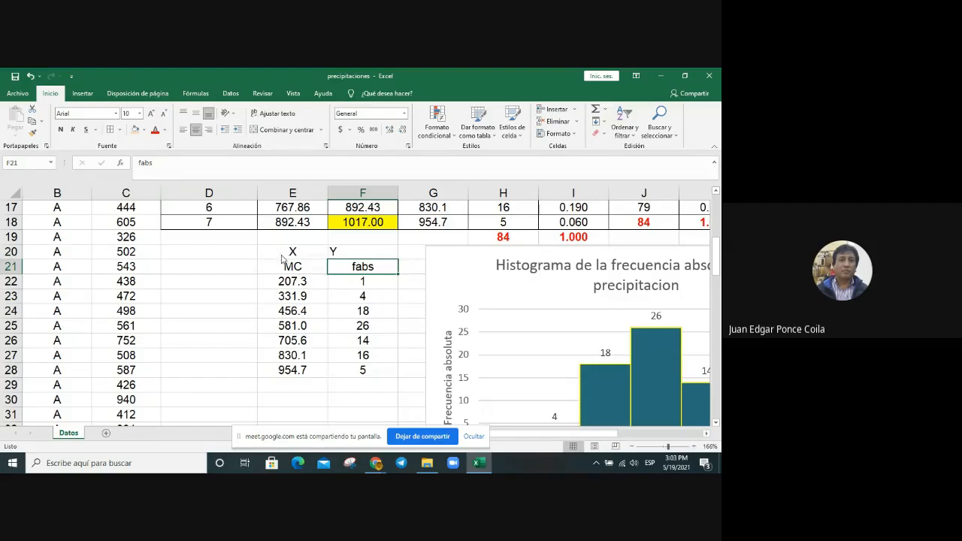
left_click_drag(281, 256, 341, 253)
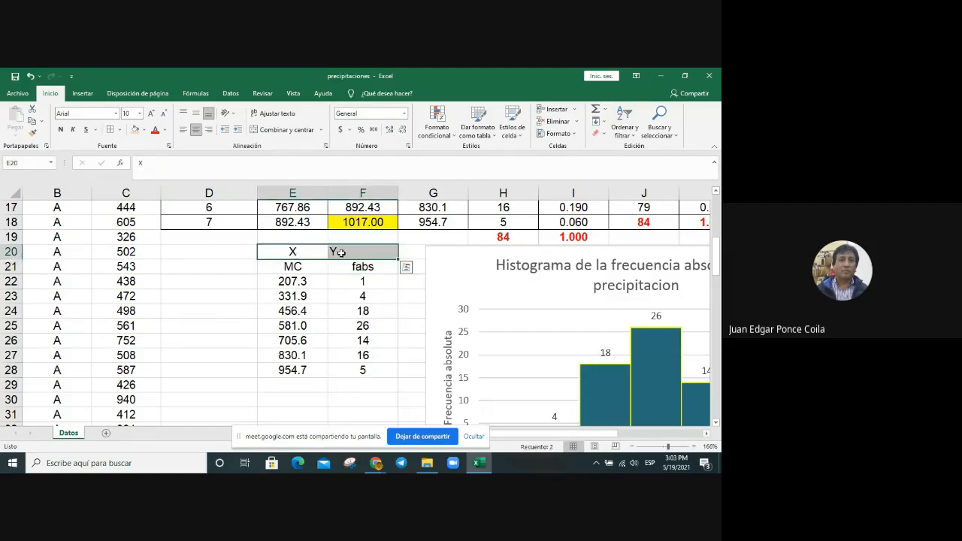
left_click(310, 271)
Step: Label cell D21 "Punto inicio" and clear the MC and fabs headings from E21:F21
left_click(213, 267)
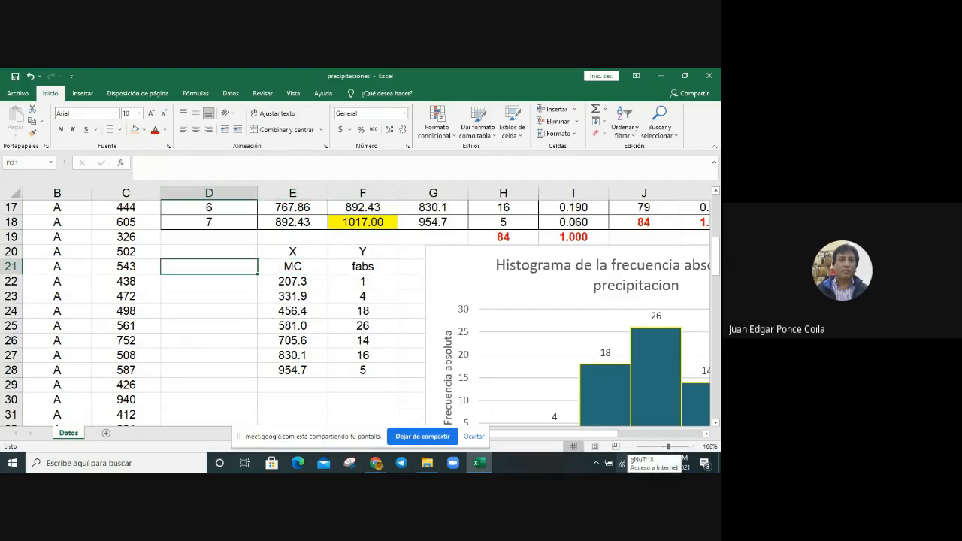
type("PU")
key("BackSpace")
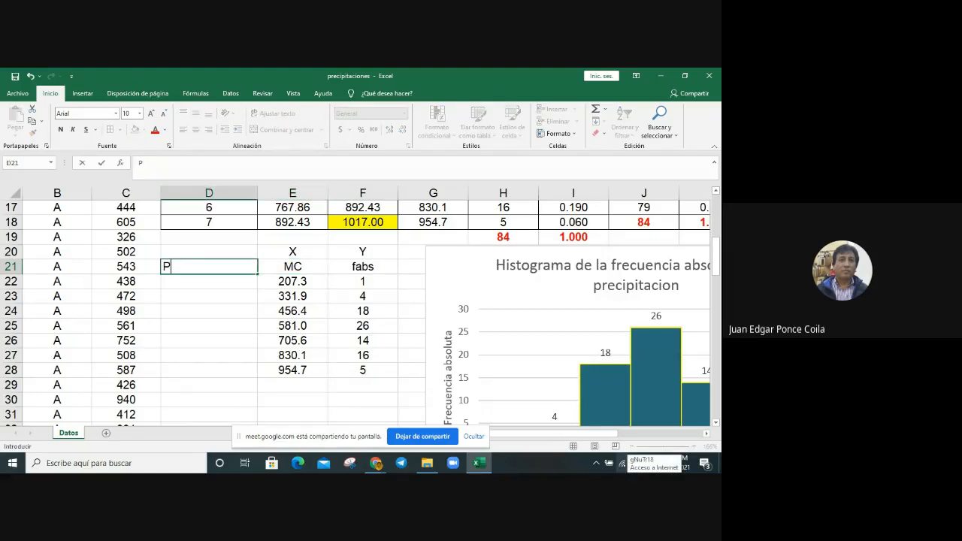
type("unto inicio")
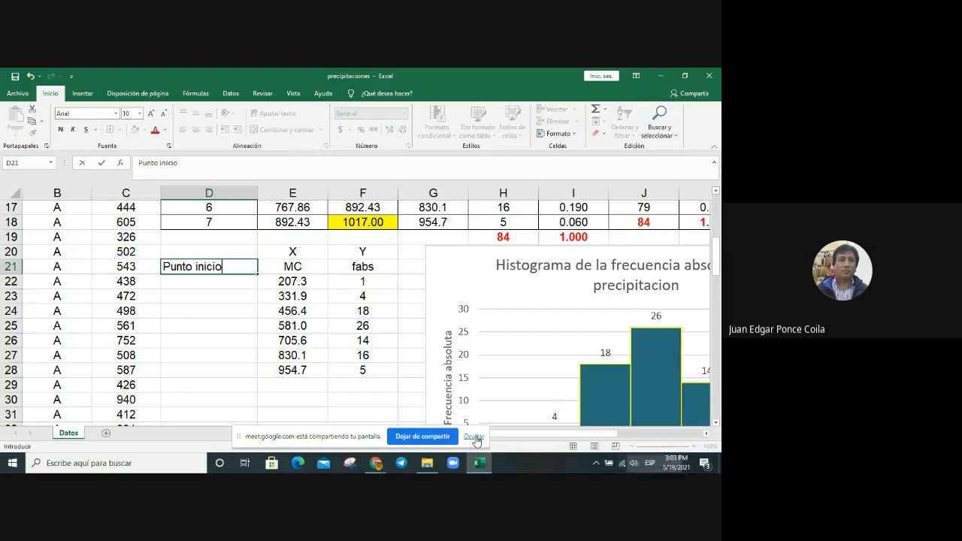
left_click(394, 386)
left_click_drag(293, 266, 363, 266)
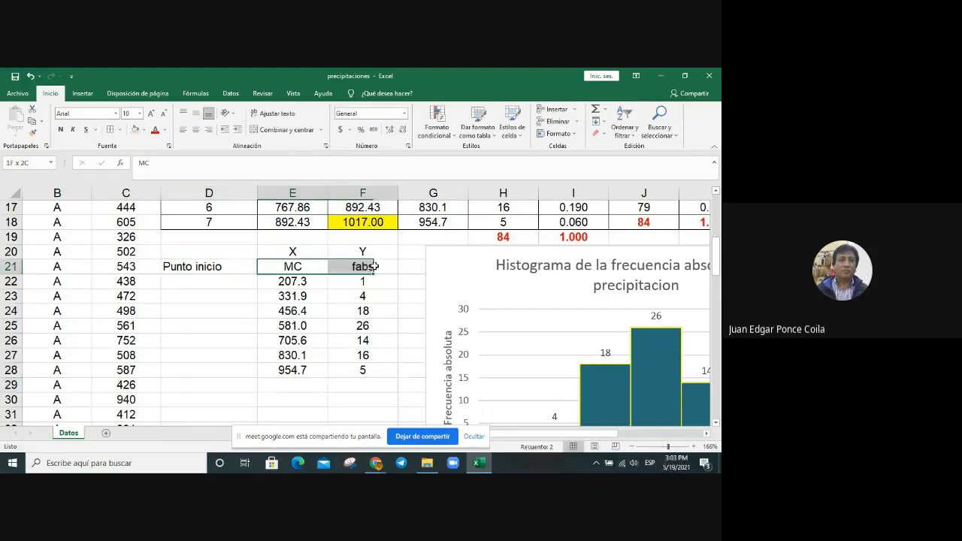
key("Delete")
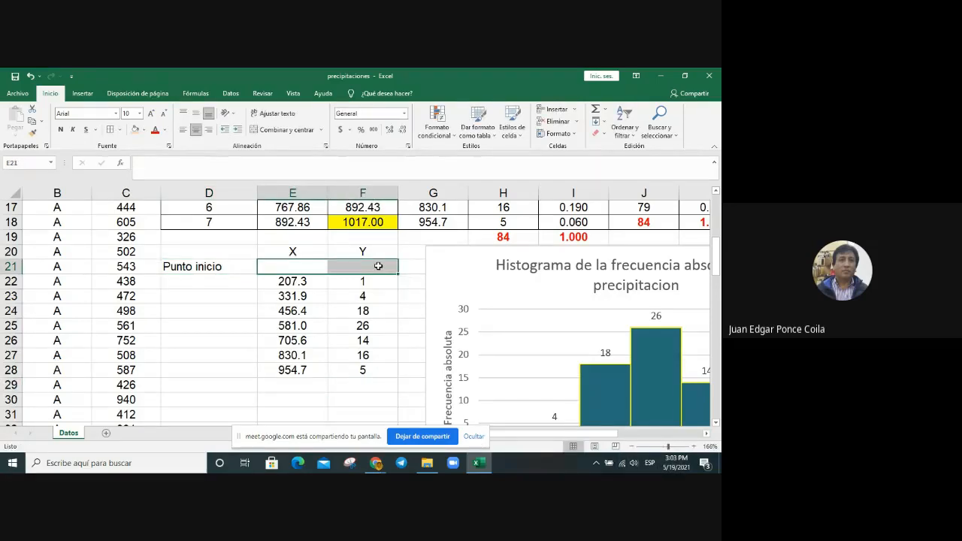
Step: Label cell D29 "Punto final", in the row just below the last pair of values
left_click(194, 384)
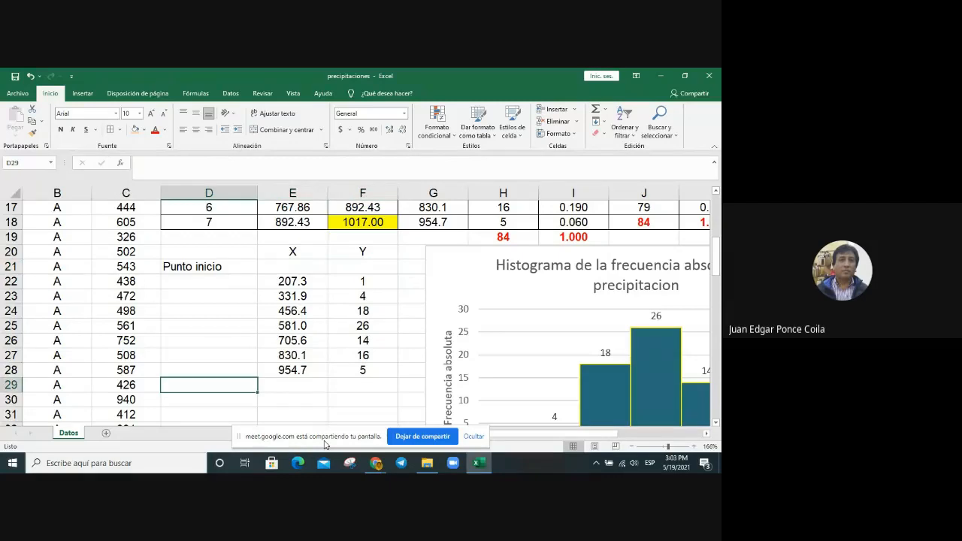
type("Punto ")
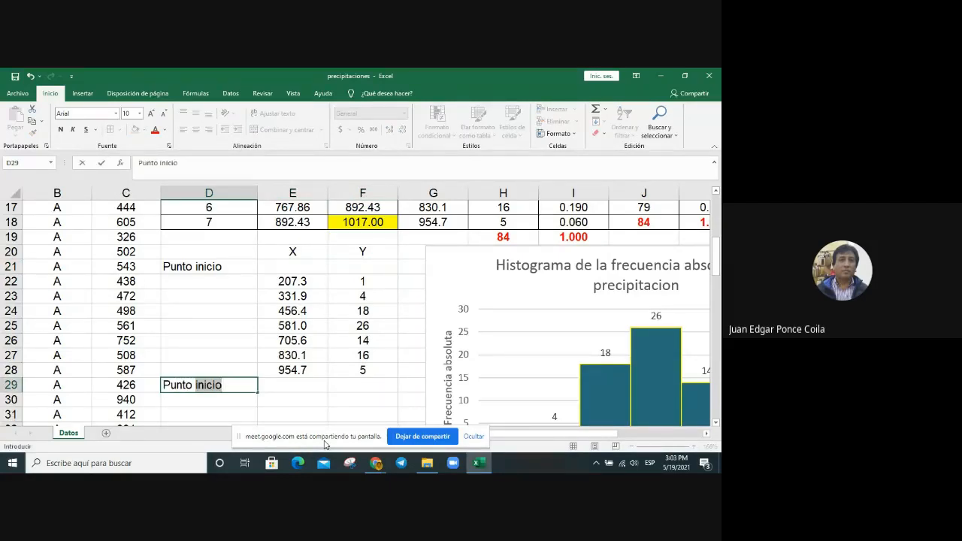
type("Final")
key("BackSpace")
key("BackSpace")
key("BackSpace")
key("BackSpace")
key("BackSpace")
type("fina")
key("Return")
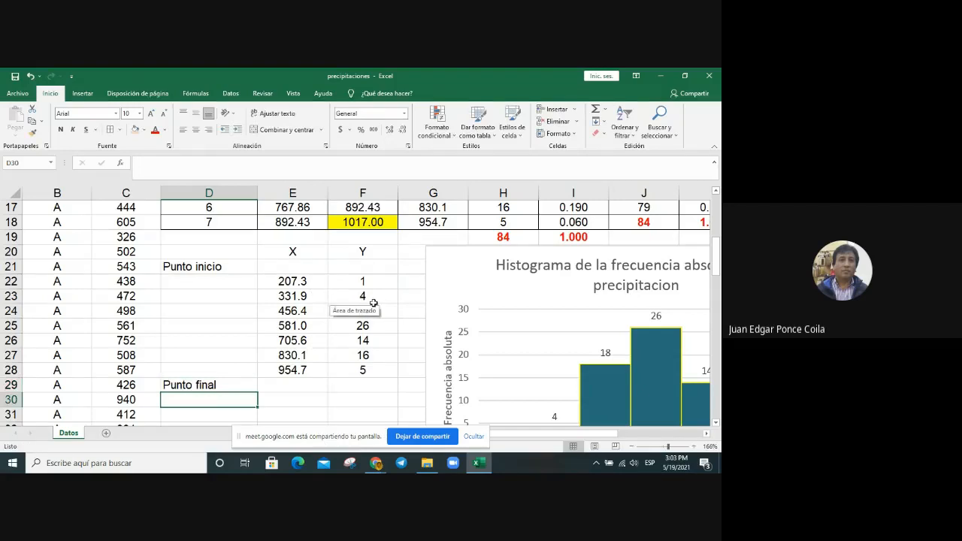
scroll(539, 337, "down", 1)
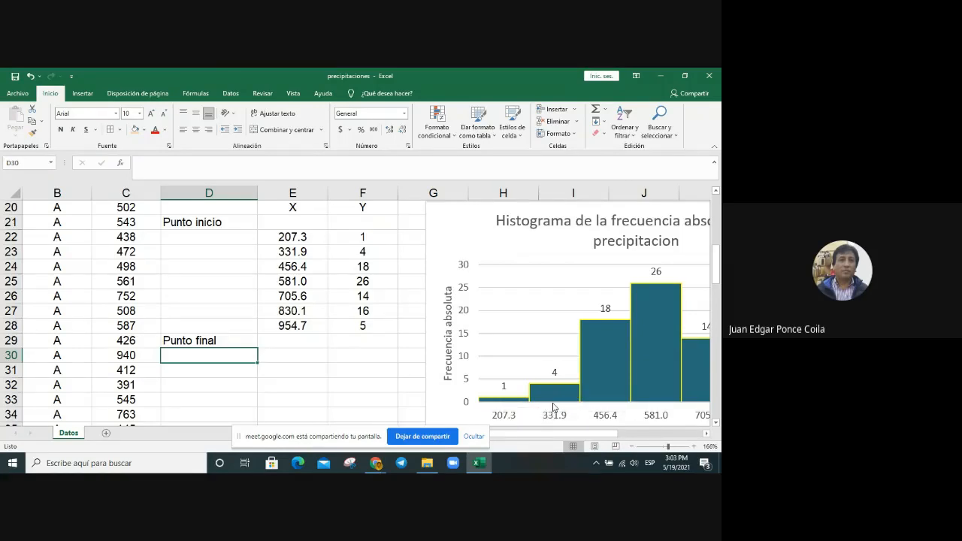
mouse_move(553, 390)
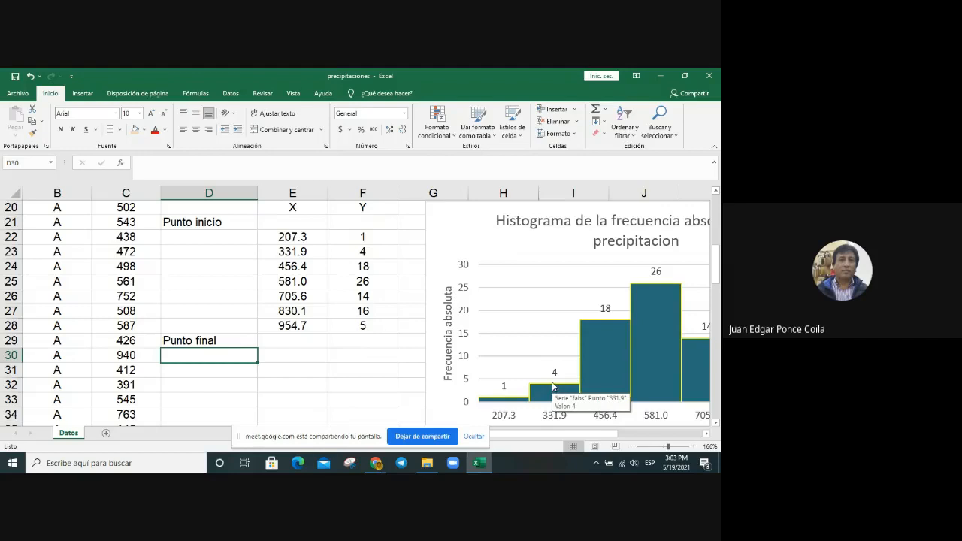
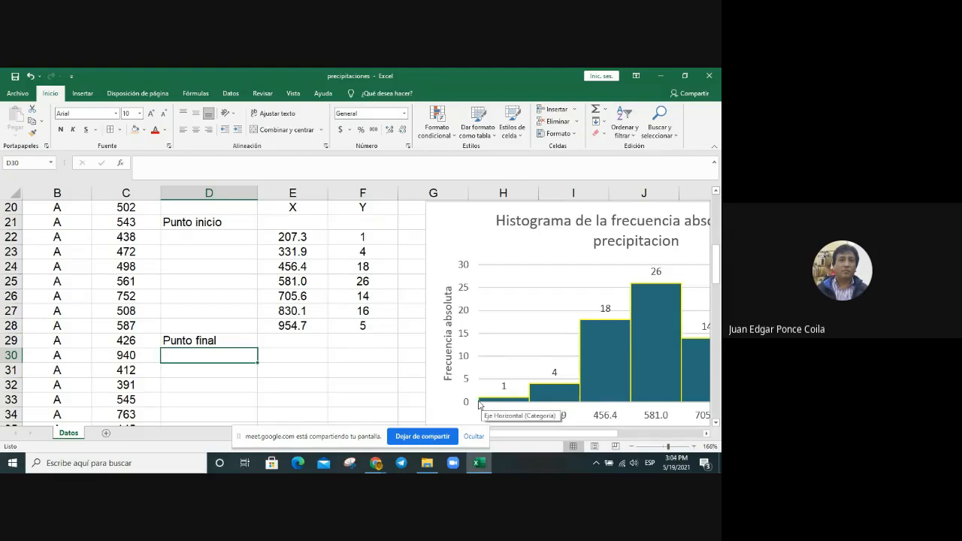
Step: Enter 0 as the Y value of both Punto inicio (F21) and Punto final (F29)
left_click(297, 237)
left_click(297, 226)
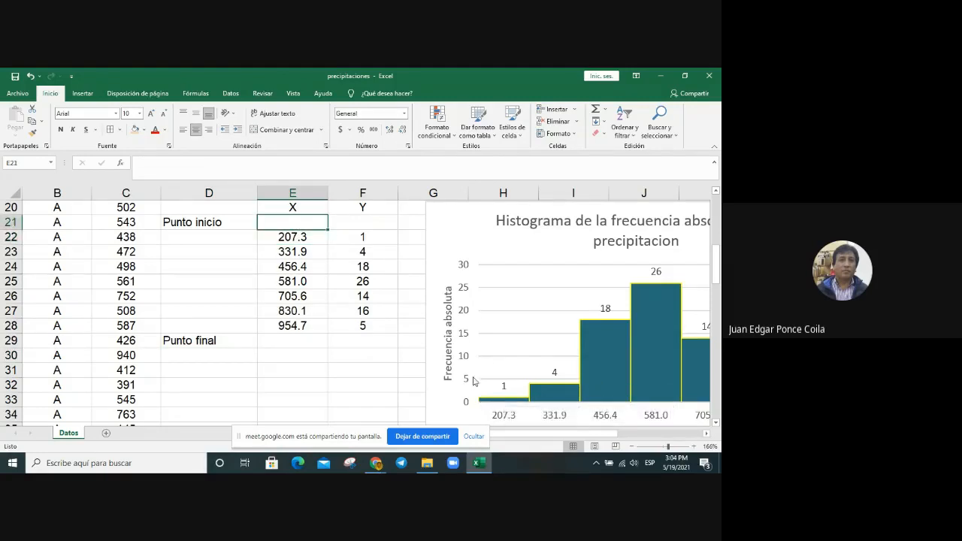
left_click(373, 222)
type("0")
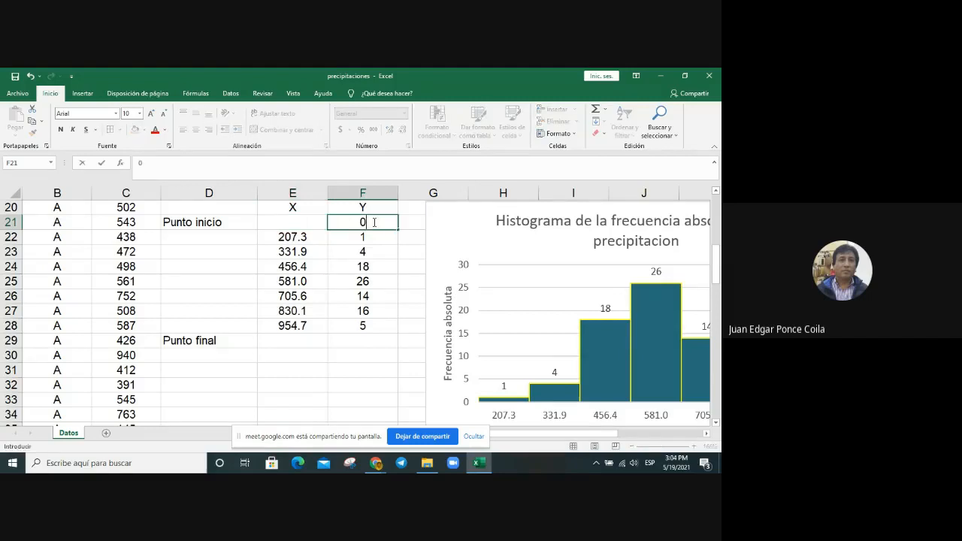
left_click(368, 347)
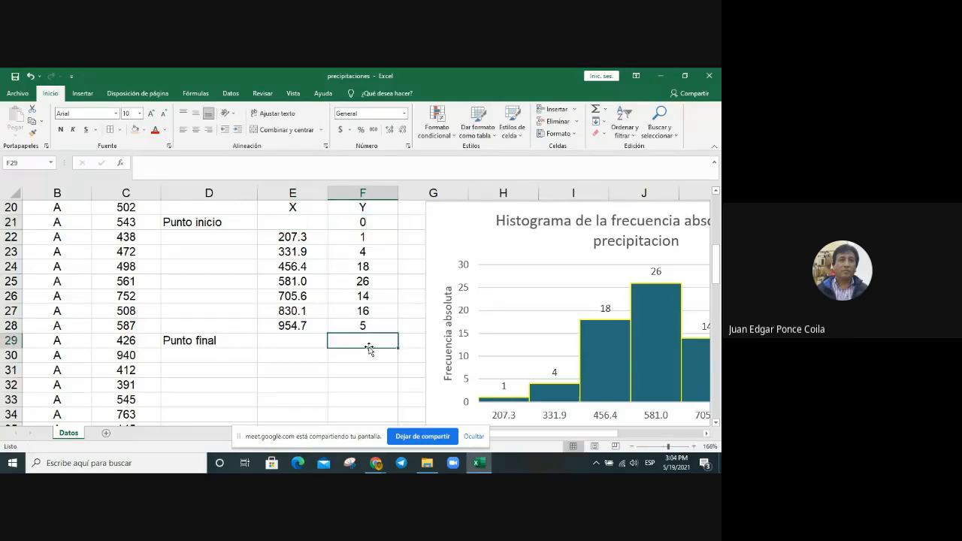
type("0")
left_click(338, 367)
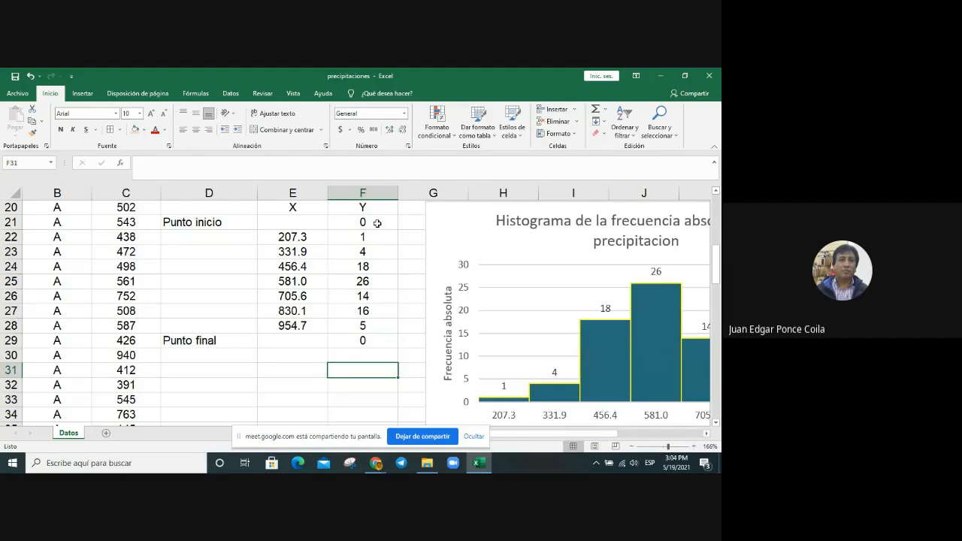
key("Left")
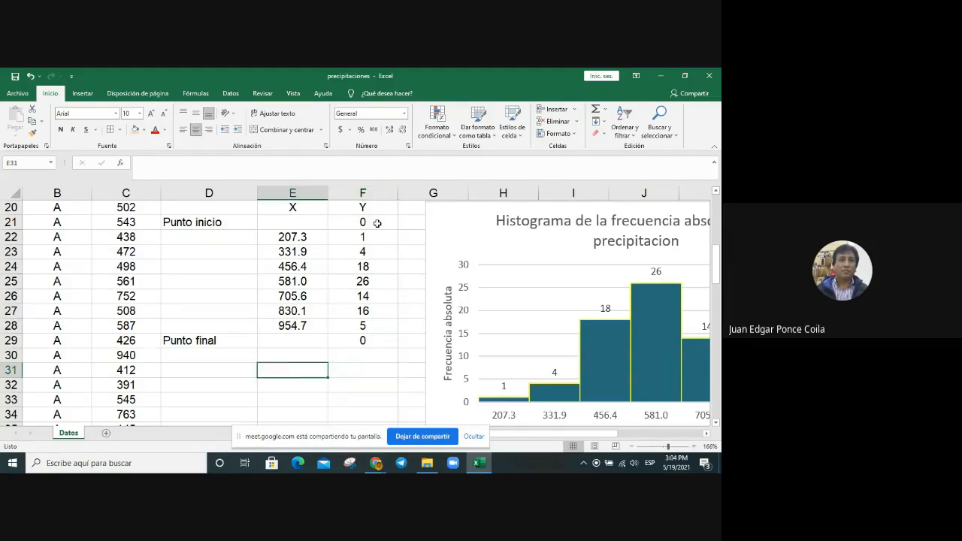
key("Up")
key("Up")
key("Up")
key("Up")
key("Up")
key("Up")
key("Up")
key("Up")
key("Up")
key("Up")
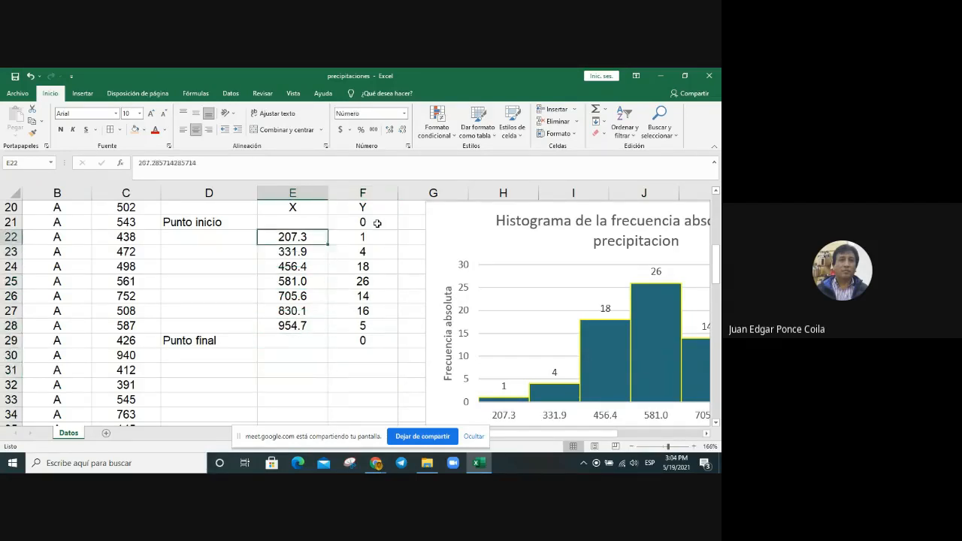
type("=")
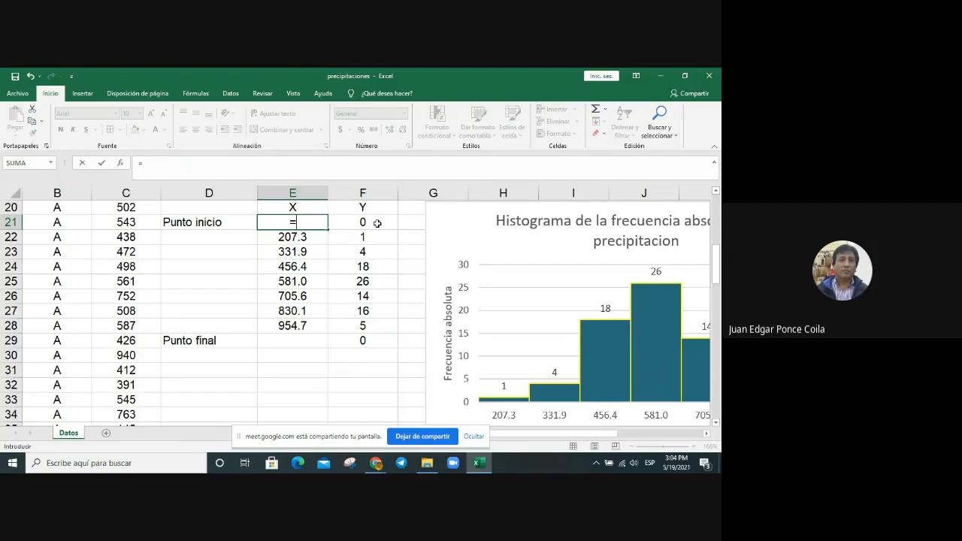
scroll(377, 223, "up", 2)
scroll(378, 224, "up", 1)
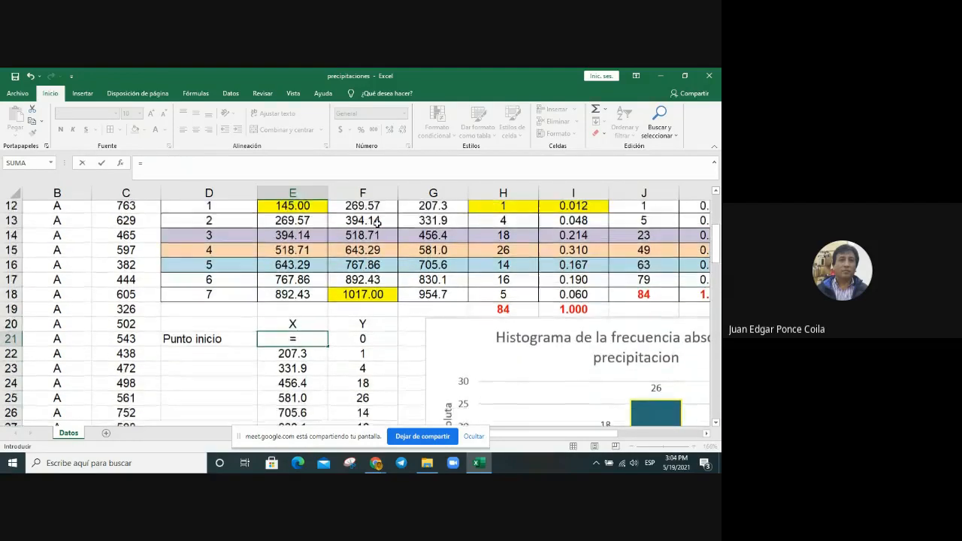
scroll(373, 236, "down", 1)
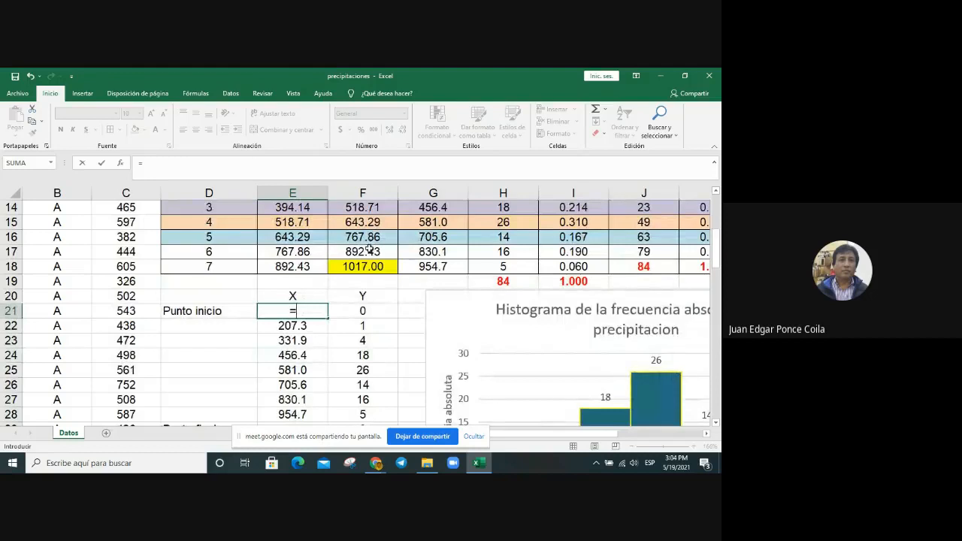
scroll(370, 248, "down", 1)
scroll(373, 238, "up", 1)
scroll(372, 237, "up", 1)
scroll(372, 236, "up", 1)
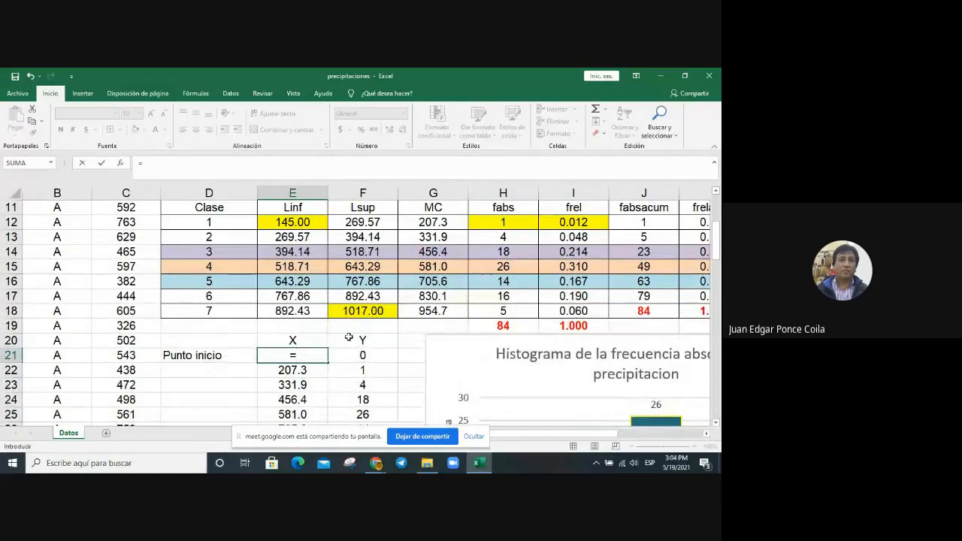
scroll(433, 322, "up", 2)
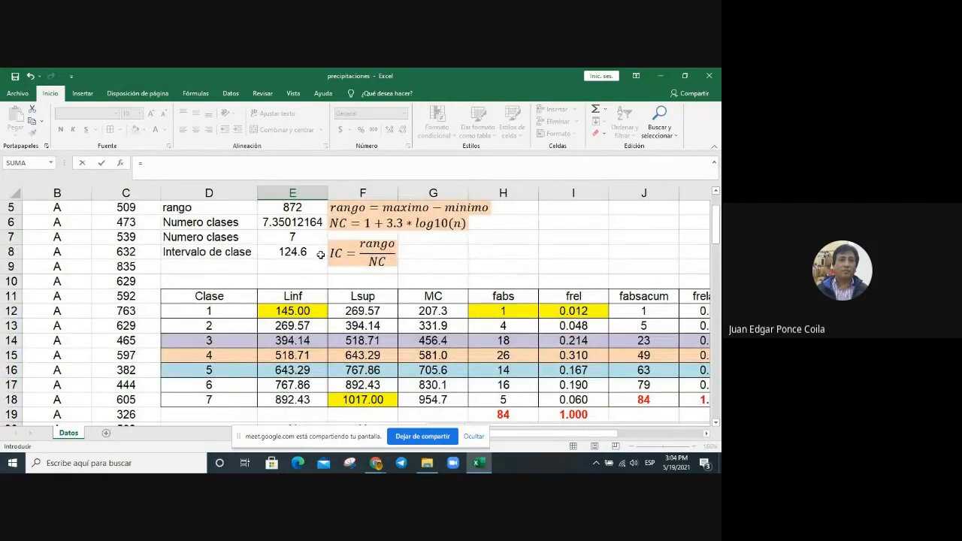
scroll(321, 255, "down", 2)
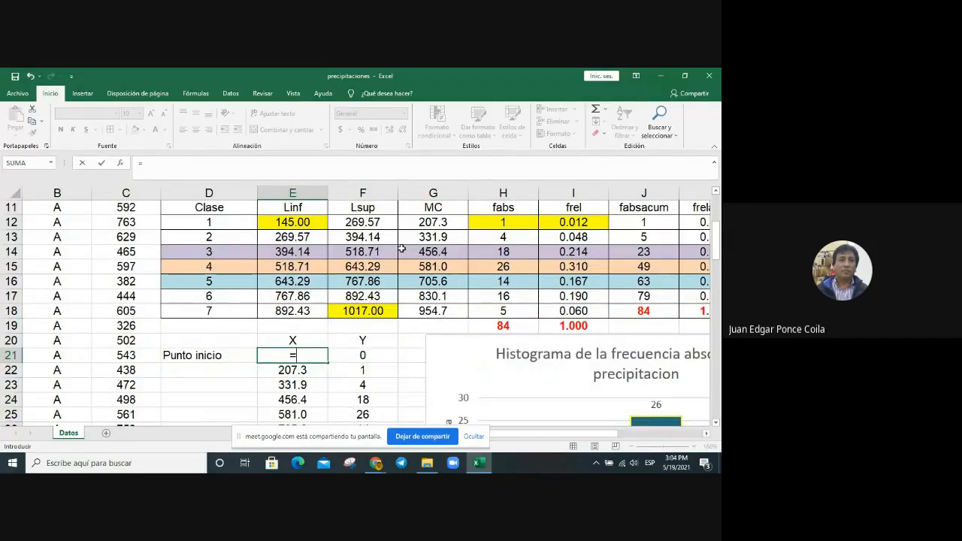
type("(")
scroll(366, 221, "up", 1)
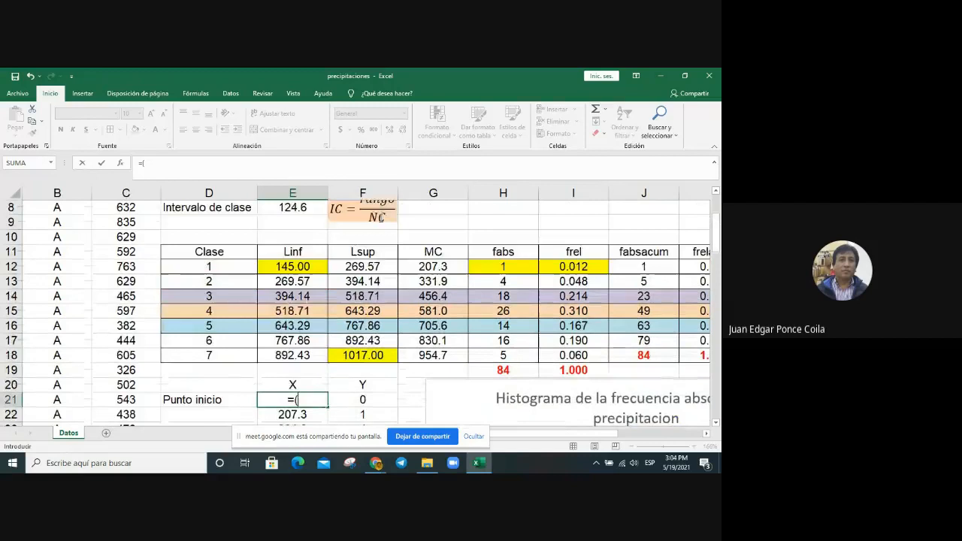
left_click(290, 207)
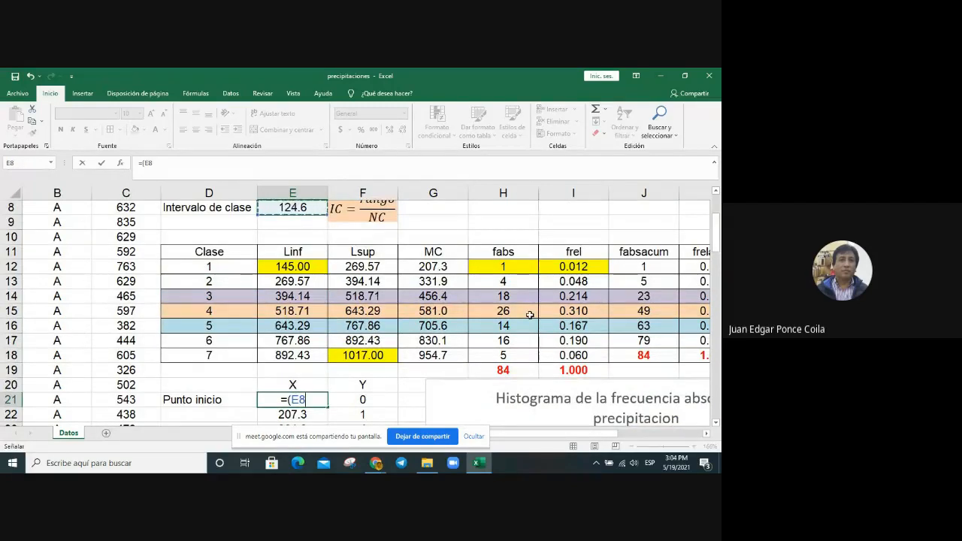
type("7")
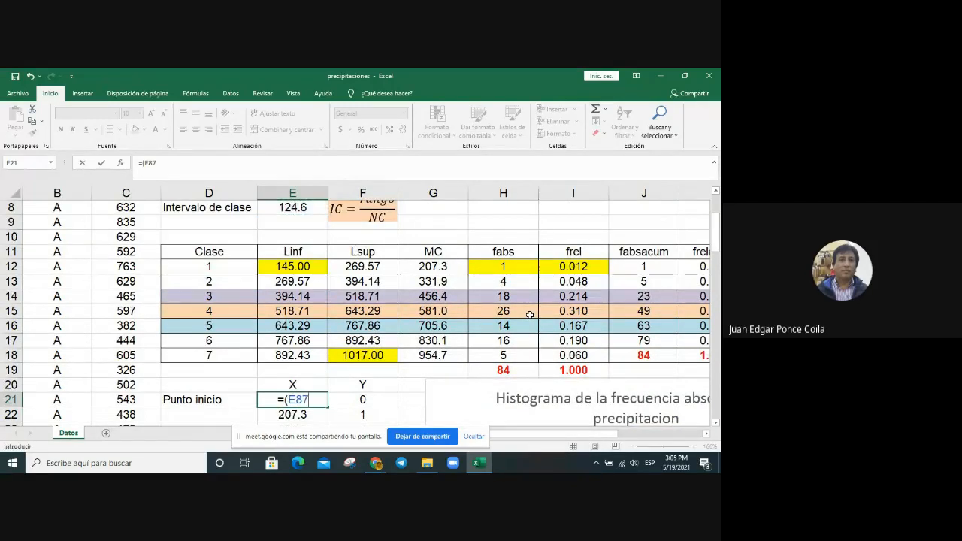
key("BackSpace")
key("BackSpace")
key("BackSpace")
key("Escape")
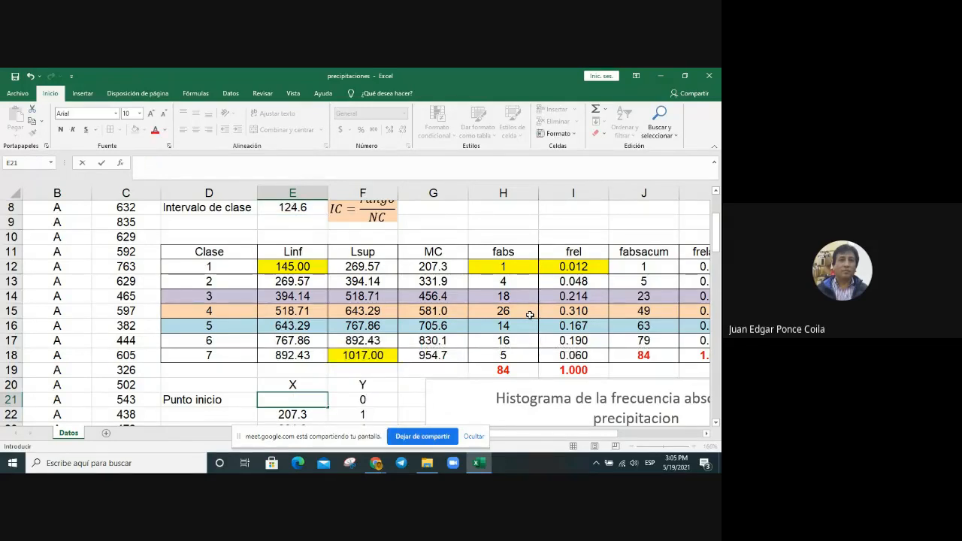
left_click(349, 410)
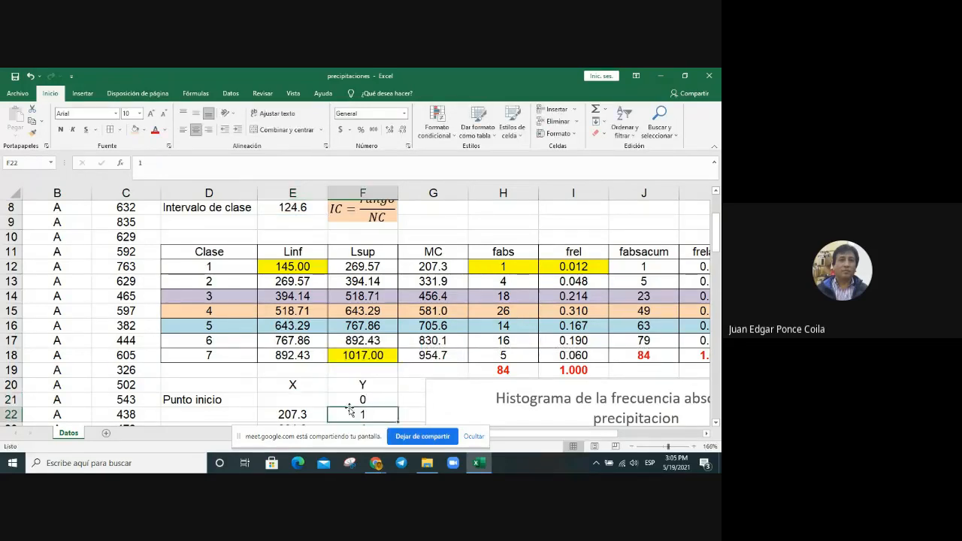
Step: Calculate the X value of Punto inicio in E21 with the formula =E12-(E8/2), the first lower limit minus half the class interval
scroll(319, 391, "down", 5)
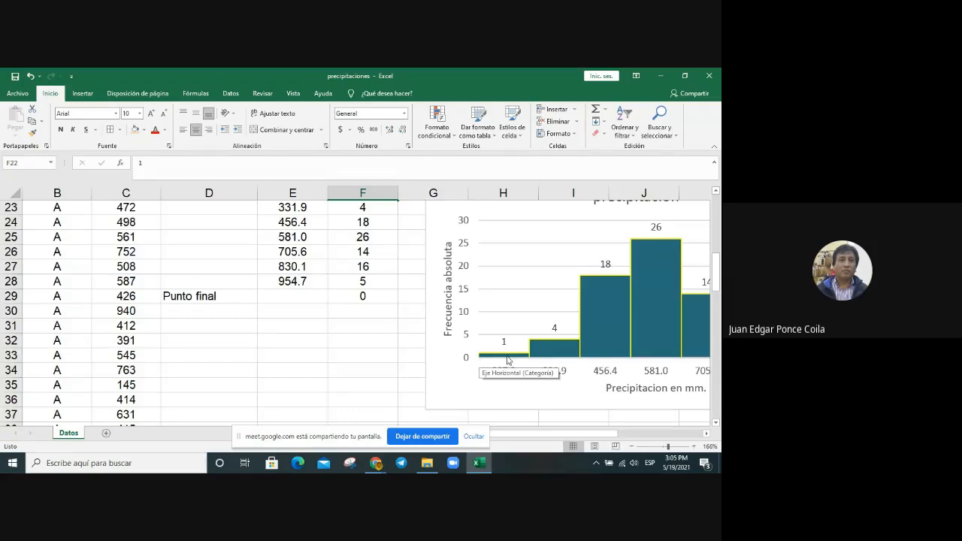
mouse_move(505, 360)
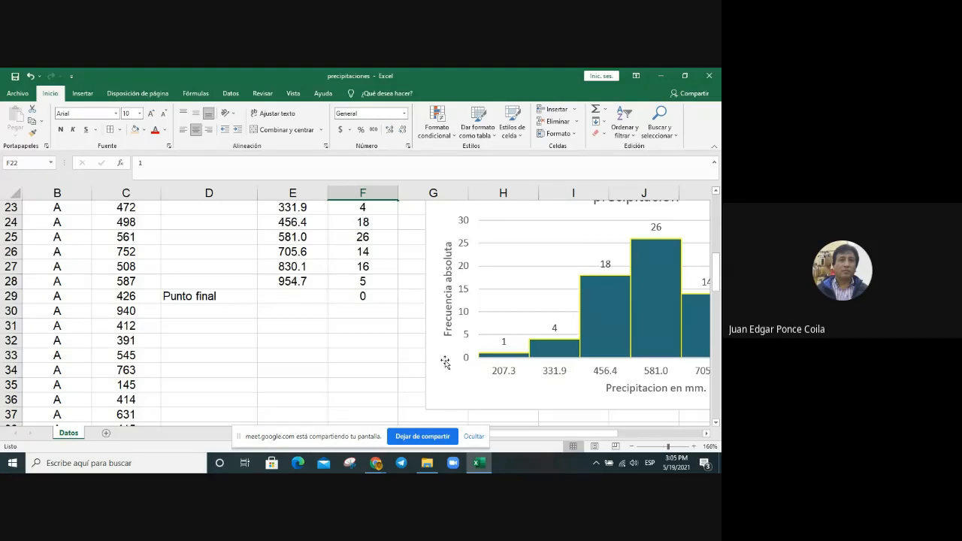
scroll(385, 355, "up", 2)
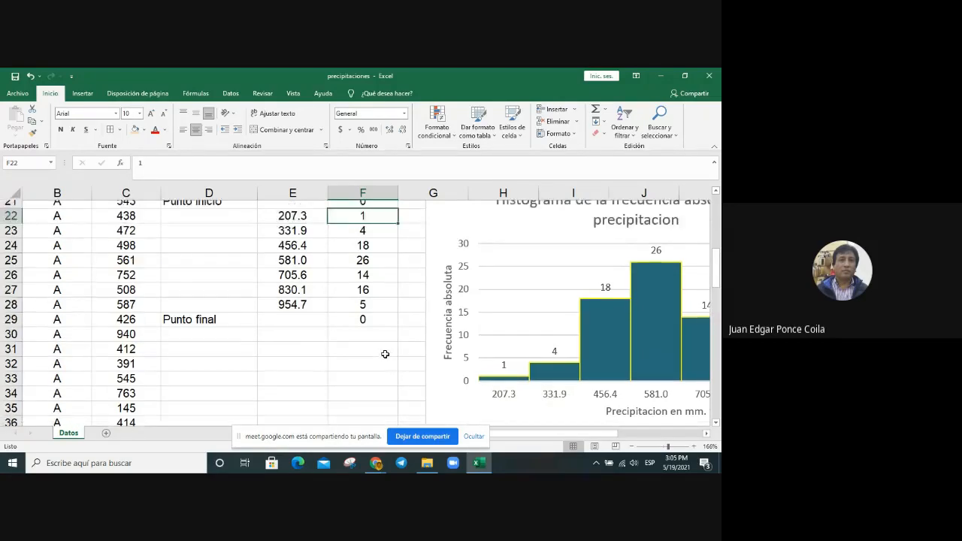
left_click(324, 264)
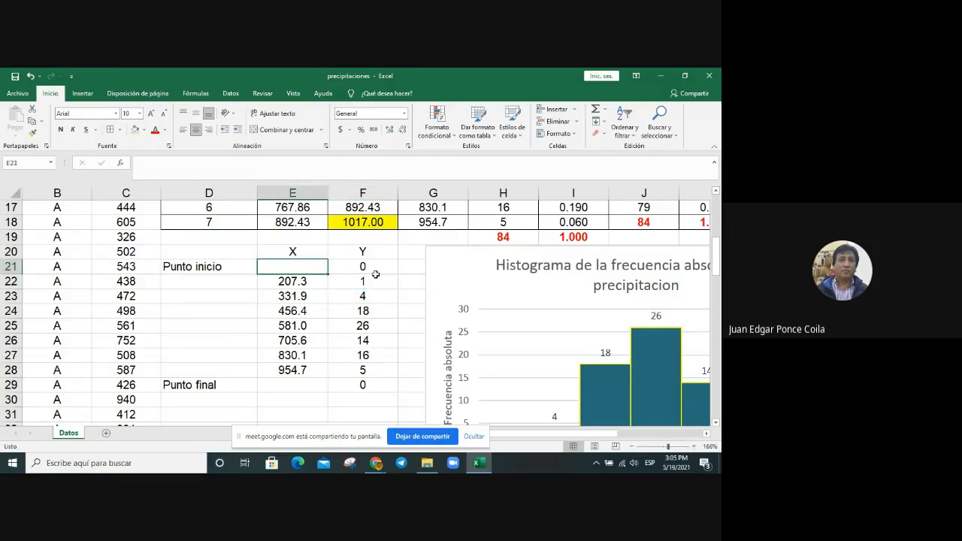
type("=")
scroll(426, 281, "up", 2)
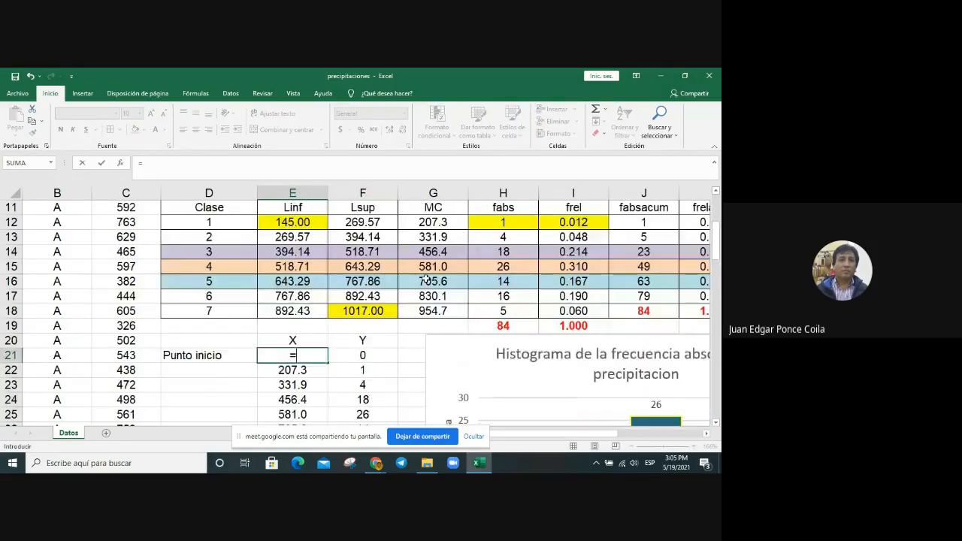
left_click(305, 222)
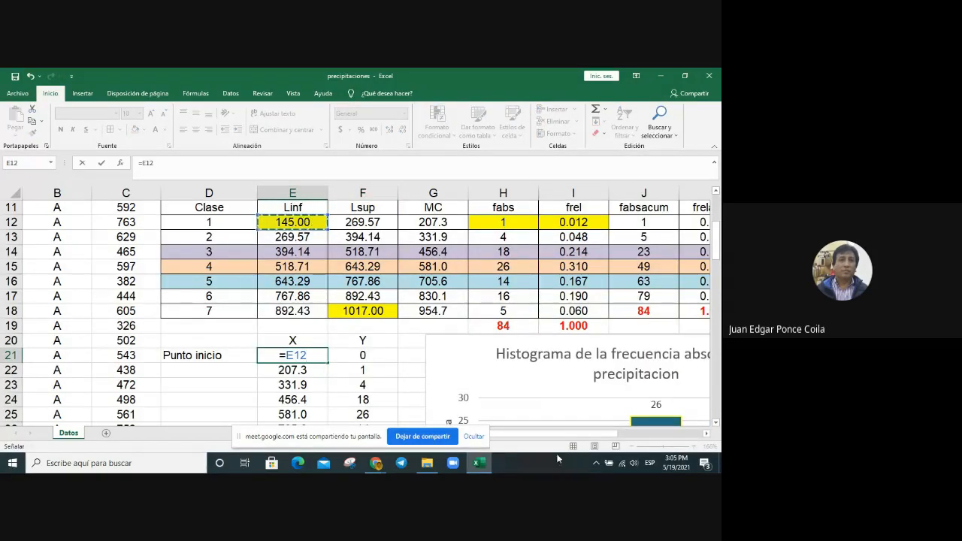
type("-")
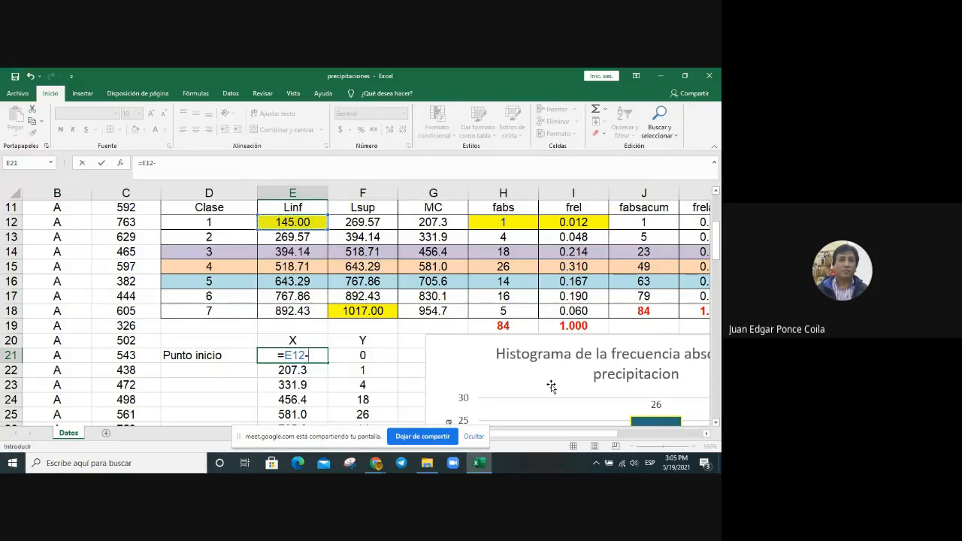
type("(")
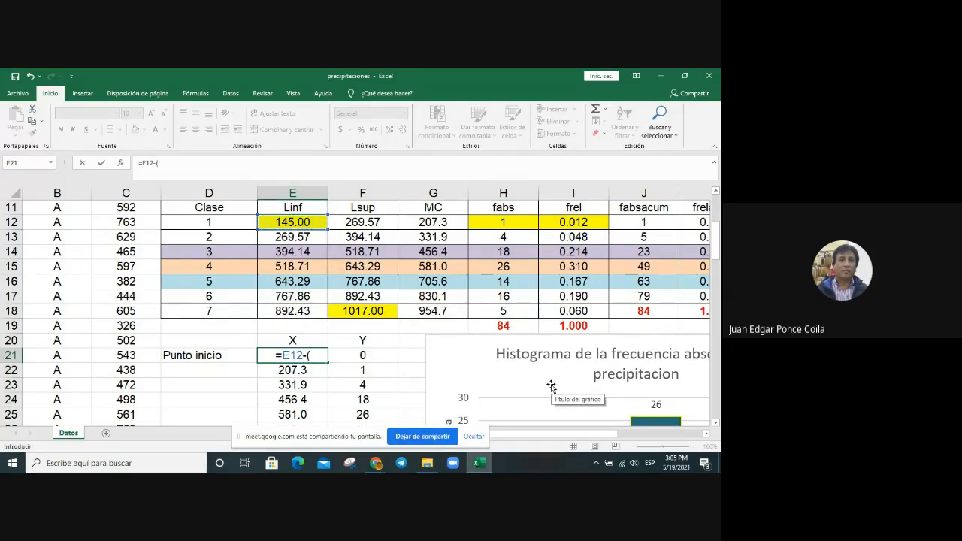
scroll(549, 381, "up", 2)
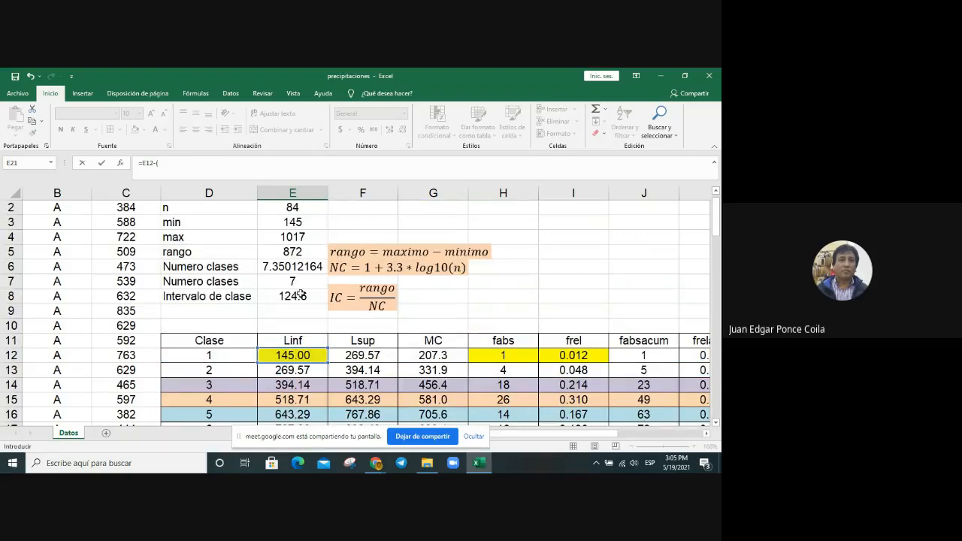
left_click(300, 295)
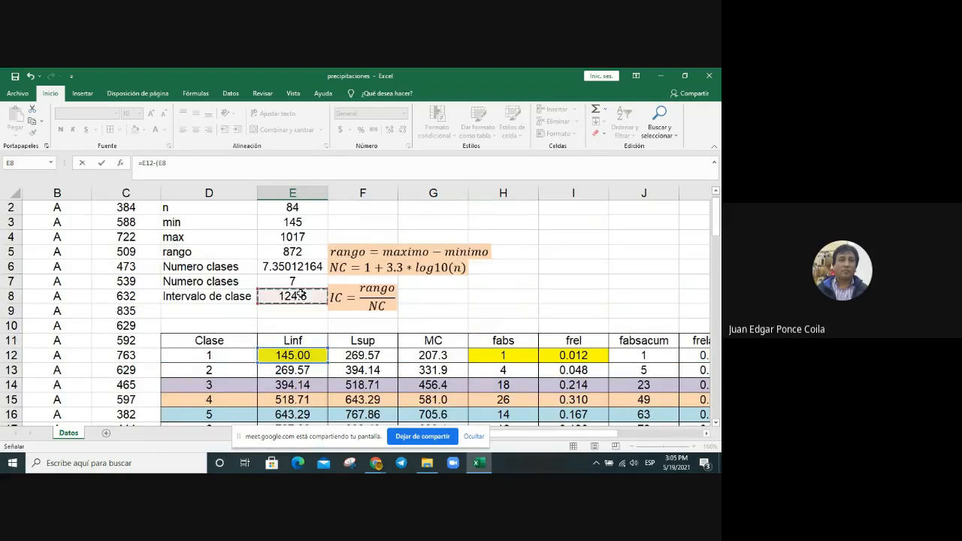
scroll(629, 333, "down", 1)
scroll(628, 333, "down", 4)
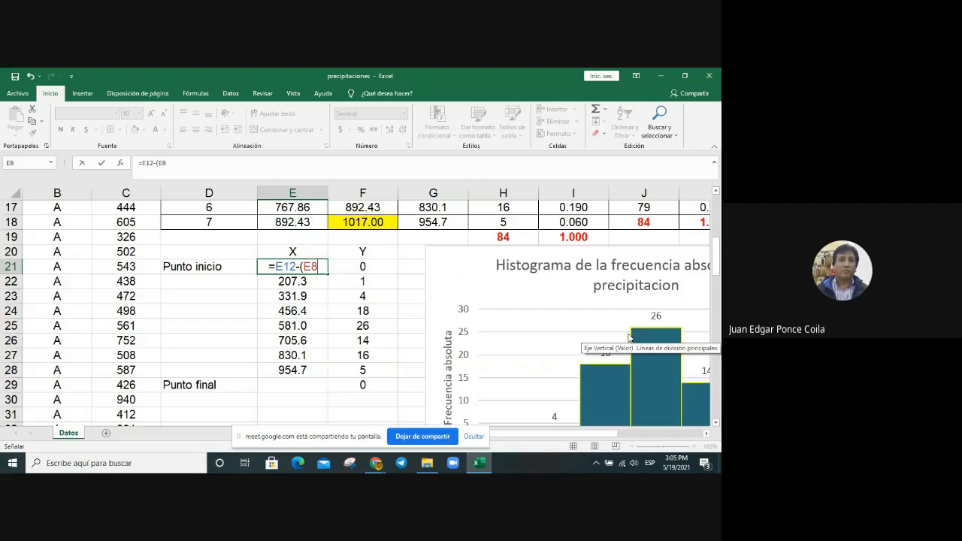
type("/2")
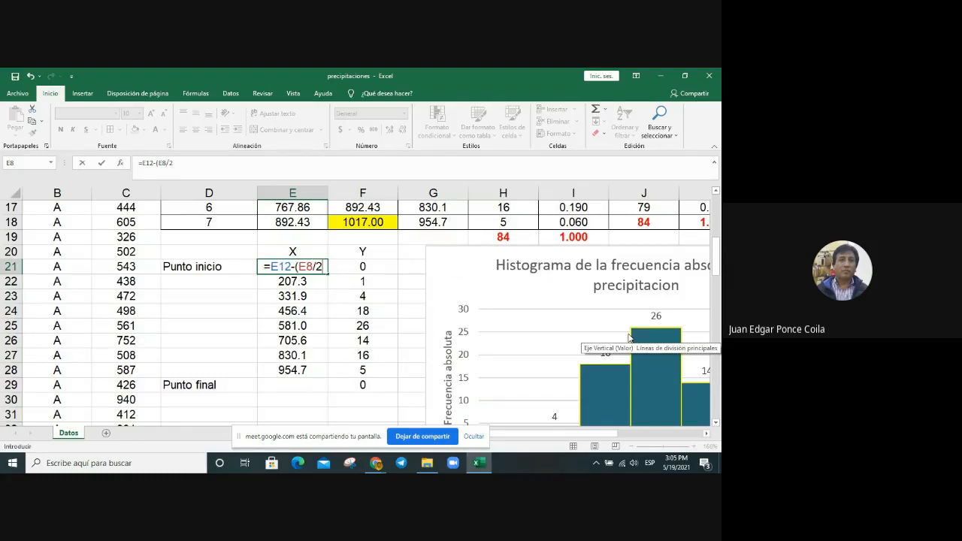
type(")")
key("Return")
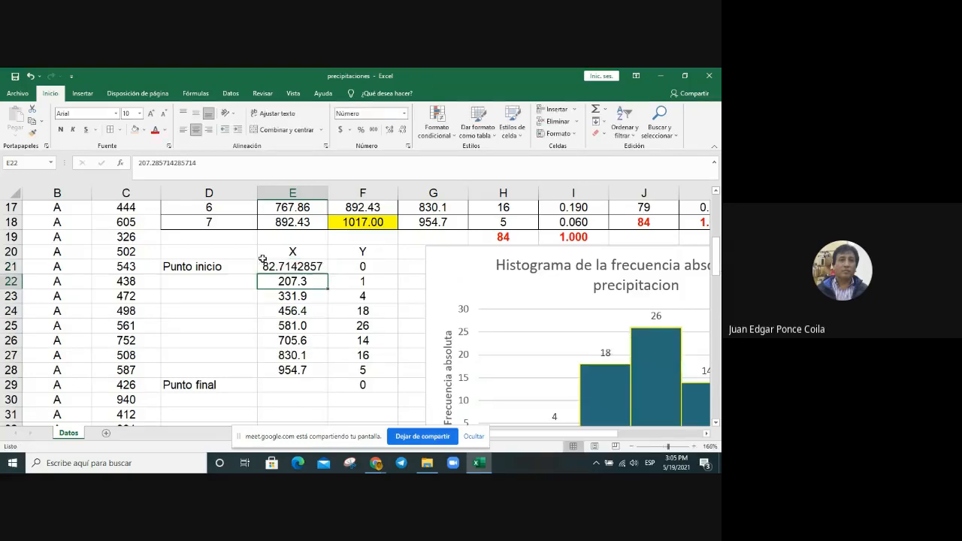
Step: Format the Punto inicio X value in E21 as a number with one decimal place
left_click(292, 266)
right_click(316, 269)
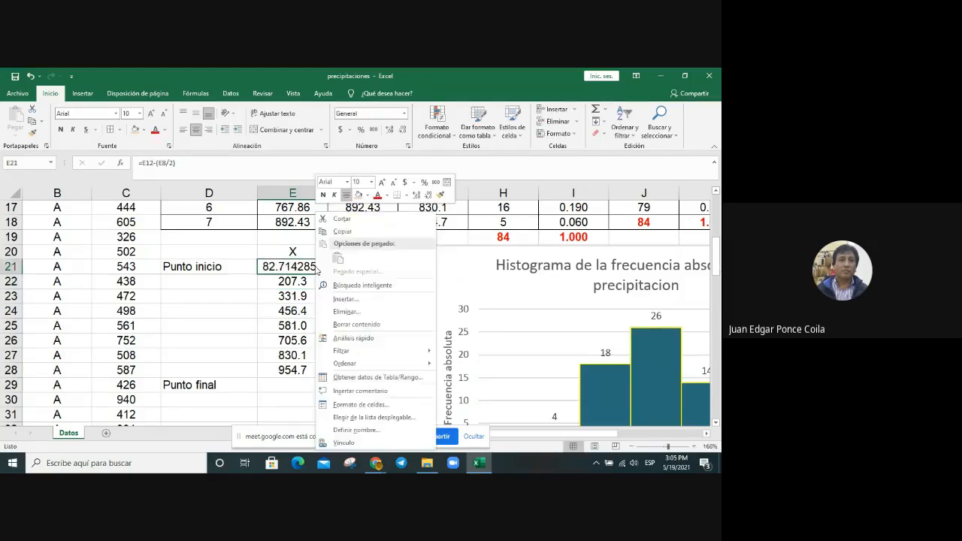
left_click(372, 404)
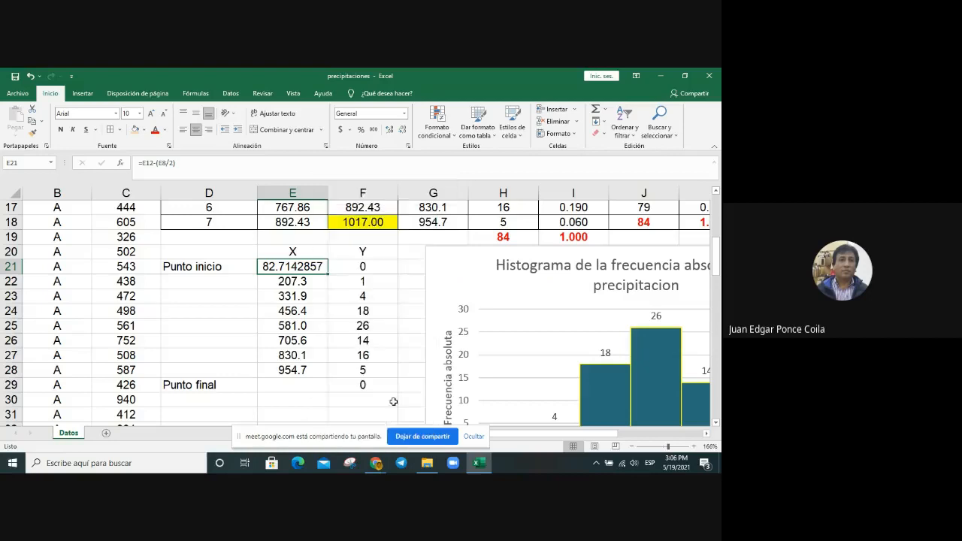
left_click(295, 249)
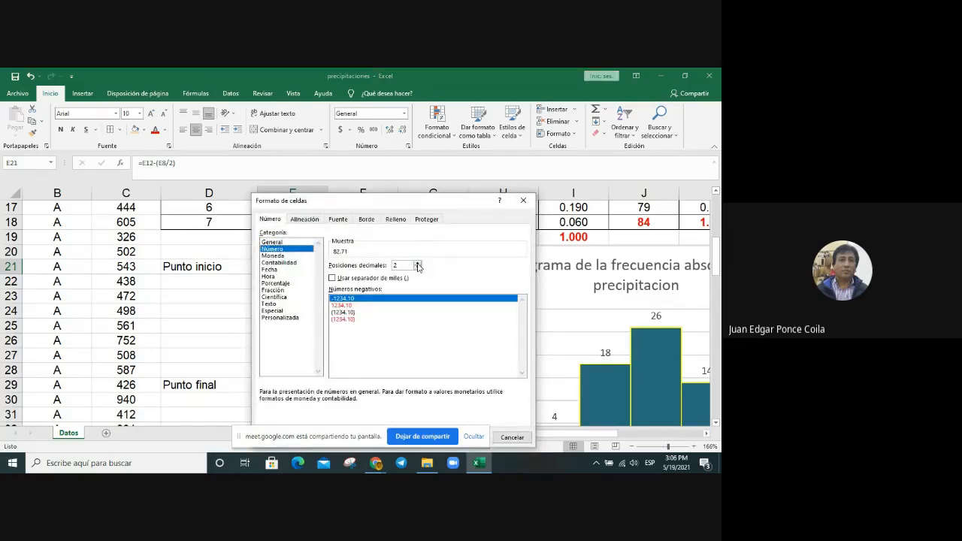
left_click(419, 268)
key("Return")
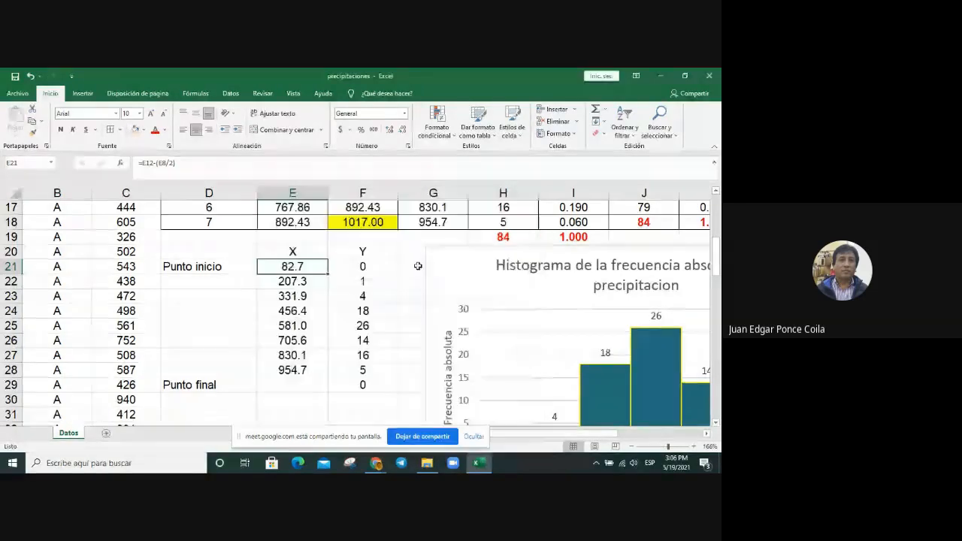
left_click(305, 326)
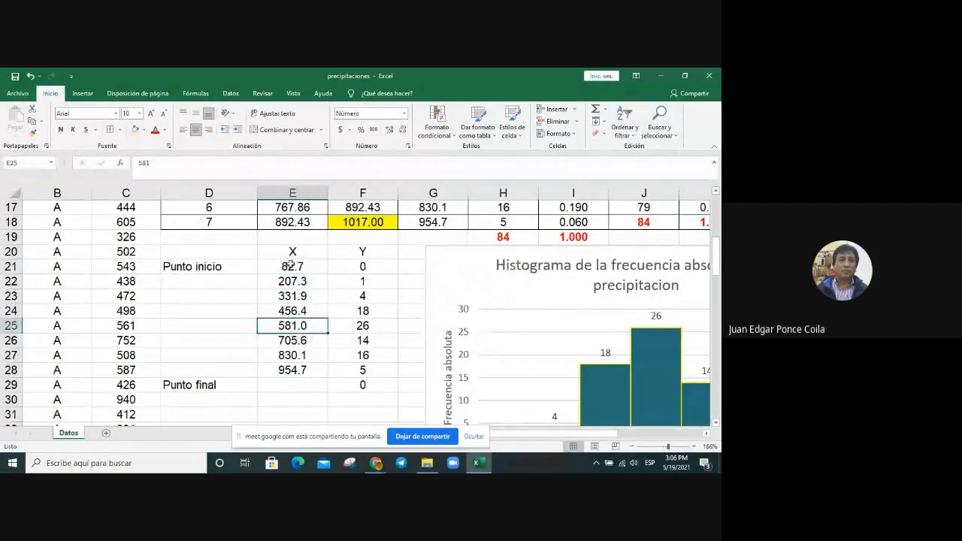
Step: Calculate the X value of Punto final in E29 with the formula =F18+(E8/2), the last upper limit plus half the class interval
left_click(290, 265)
left_click(294, 368)
left_click(301, 389)
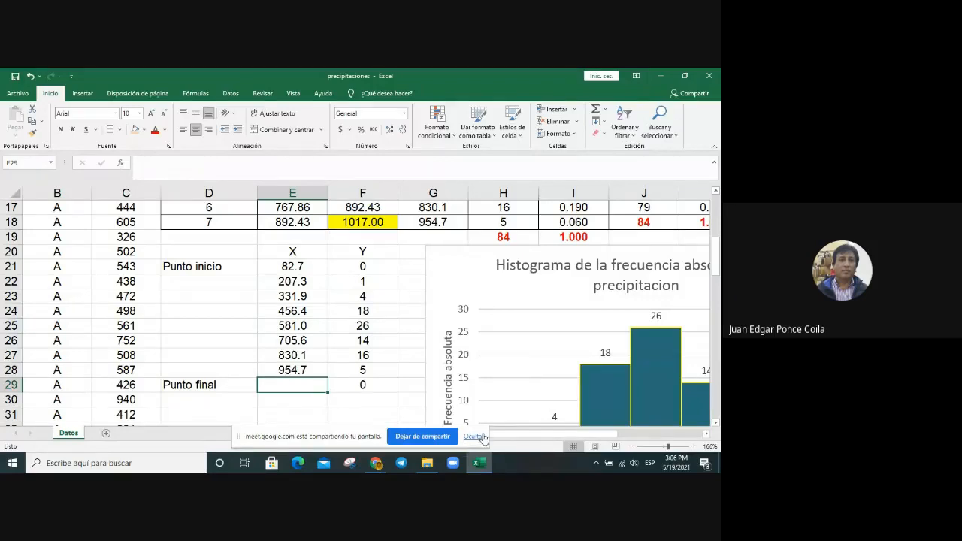
left_click_drag(575, 435, 605, 436)
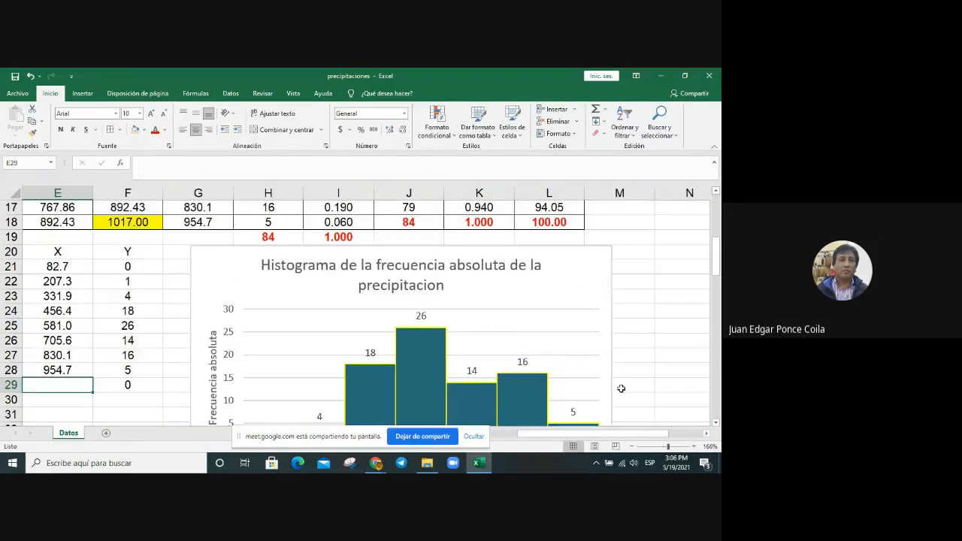
scroll(594, 353, "down", 2)
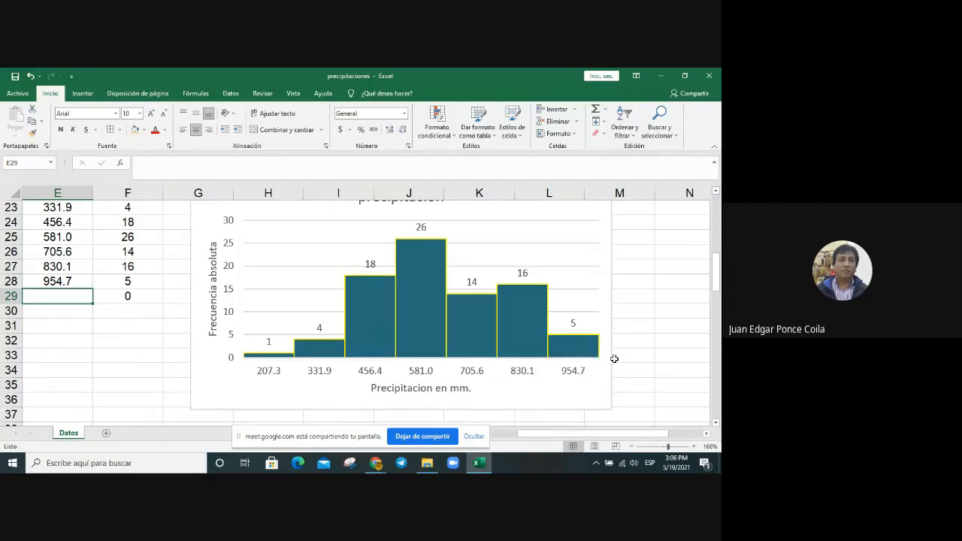
left_click_drag(602, 434, 553, 434)
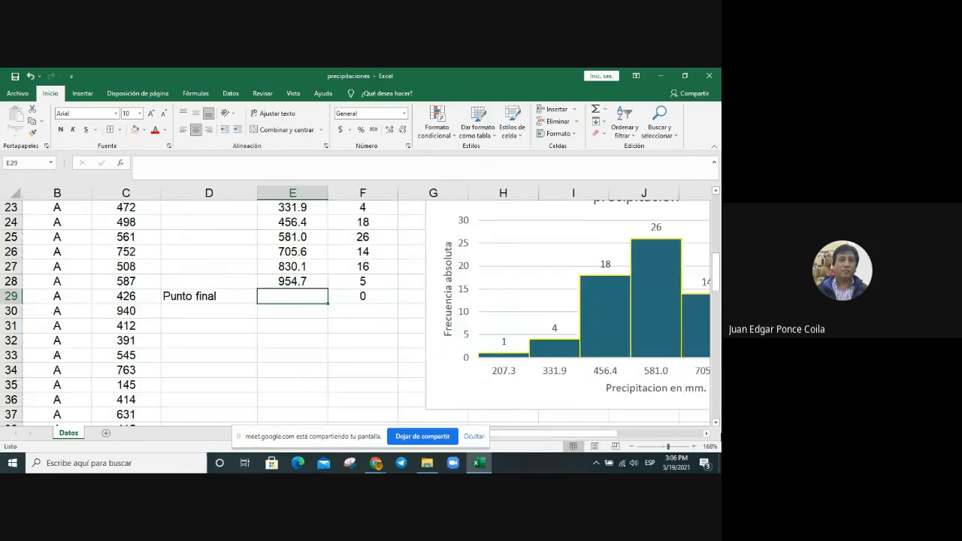
type("=")
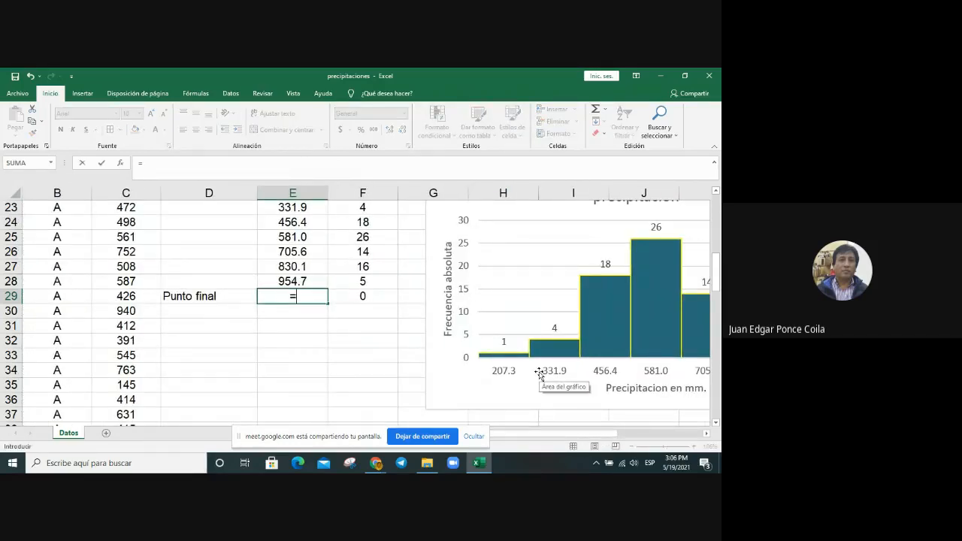
scroll(382, 326, "up", 3)
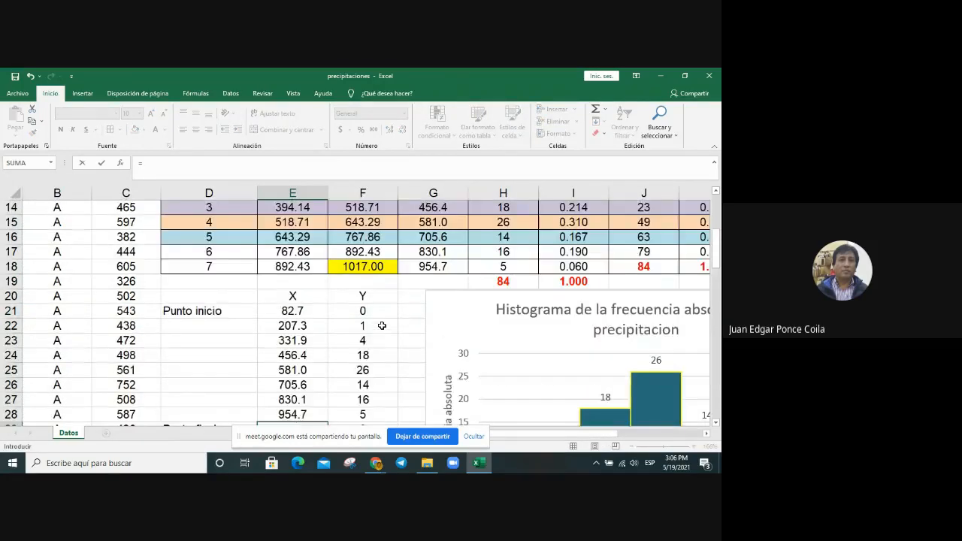
scroll(381, 325, "up", 3)
scroll(370, 321, "down", 2)
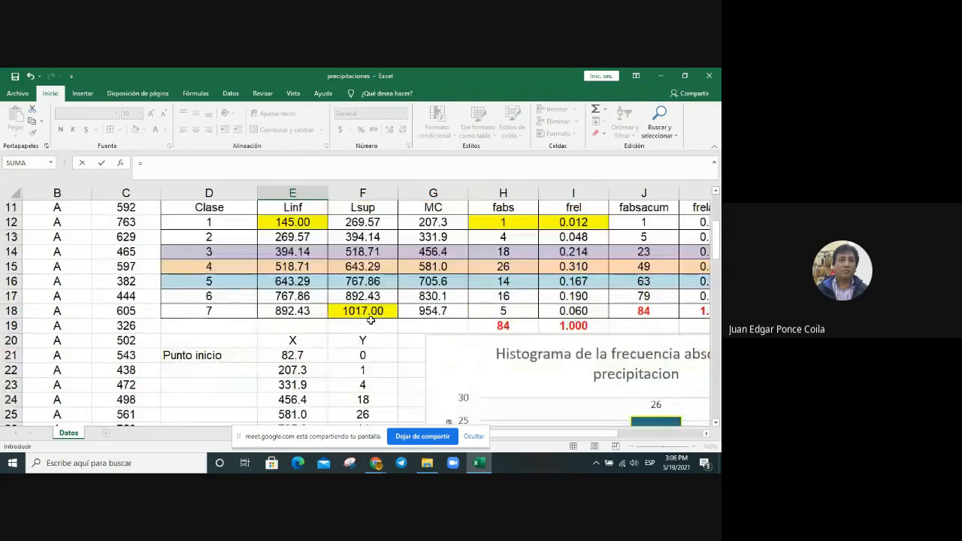
left_click(368, 313)
scroll(403, 363, "down", 3)
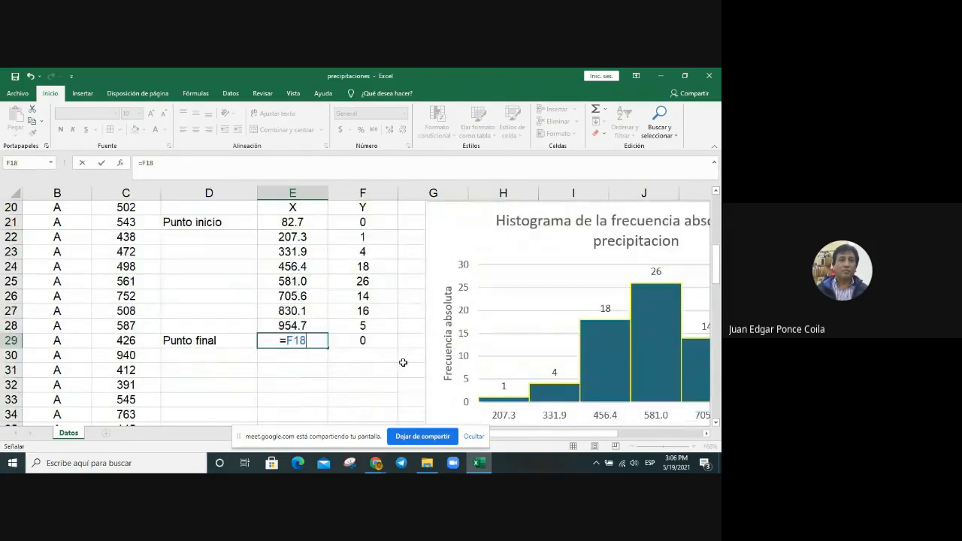
type("+(")
scroll(421, 321, "up", 2)
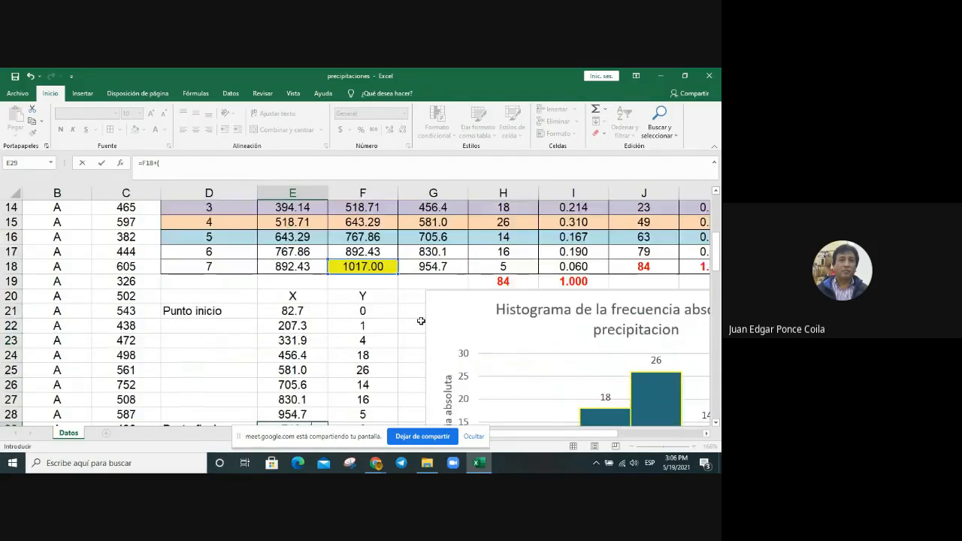
scroll(408, 320, "up", 2)
scroll(407, 319, "up", 1)
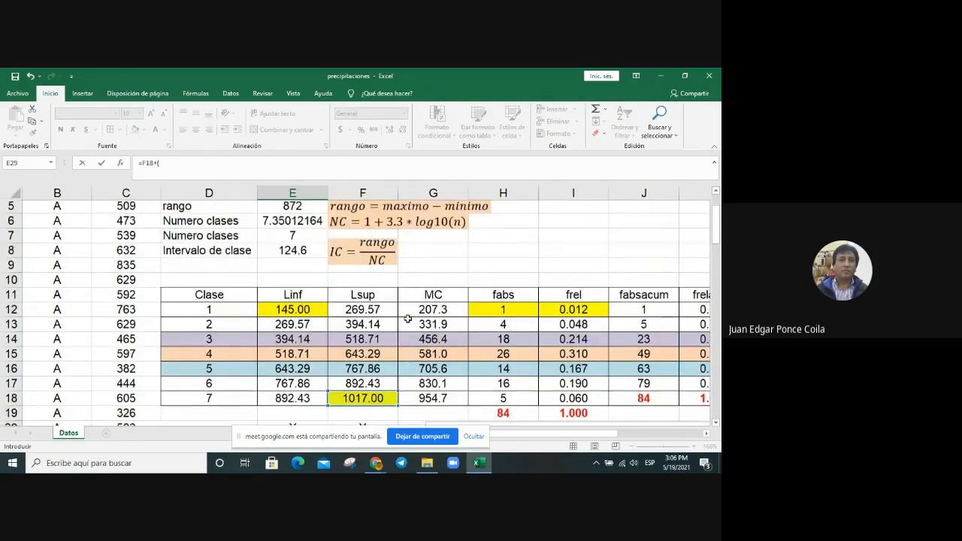
left_click(292, 250)
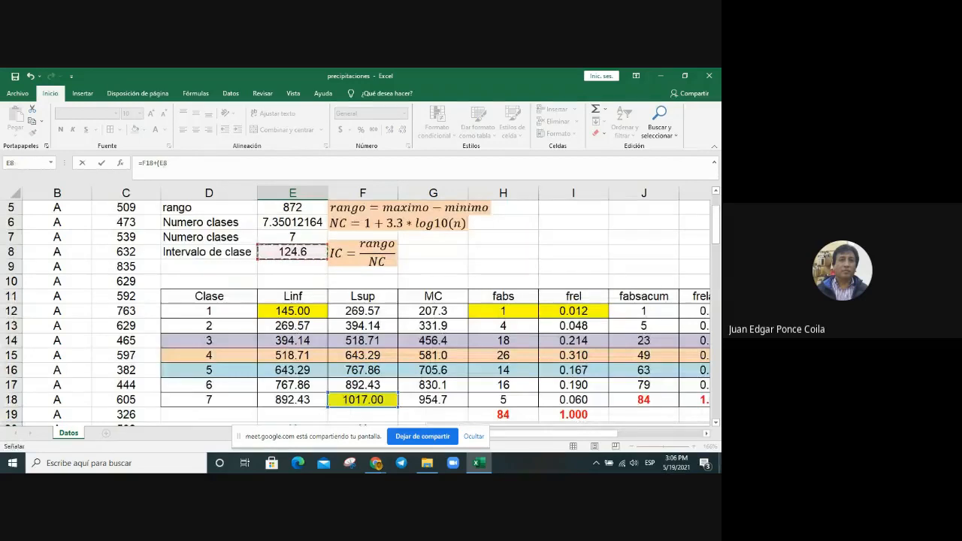
type("/2")
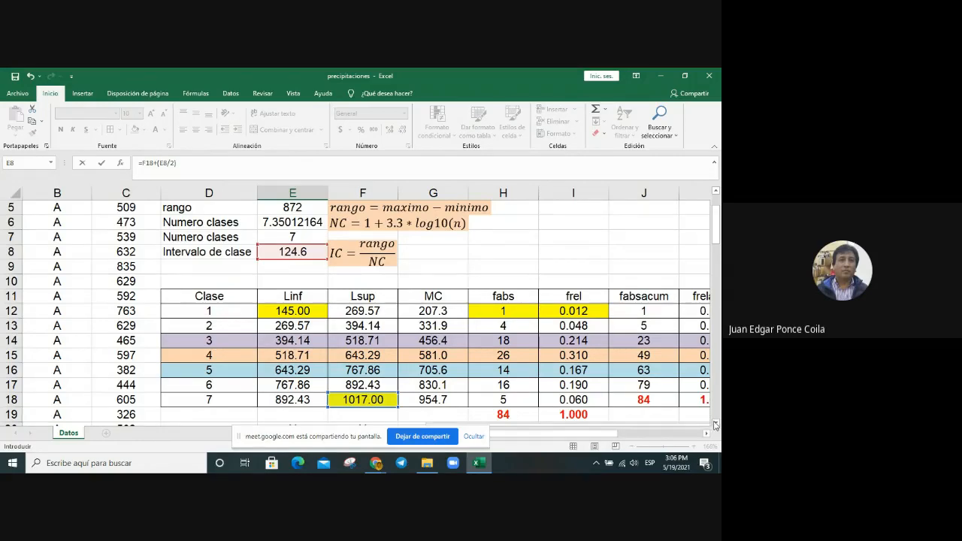
left_click(715, 423)
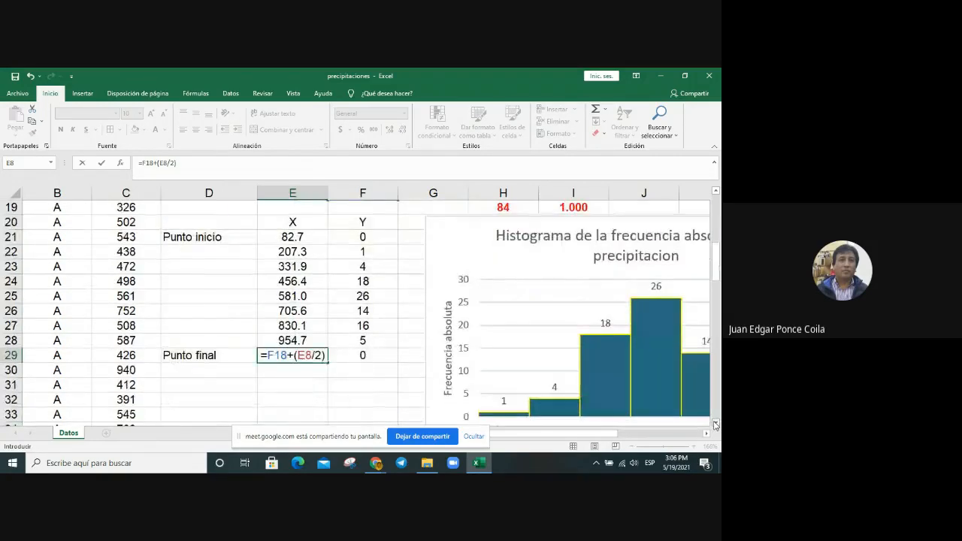
key("Return")
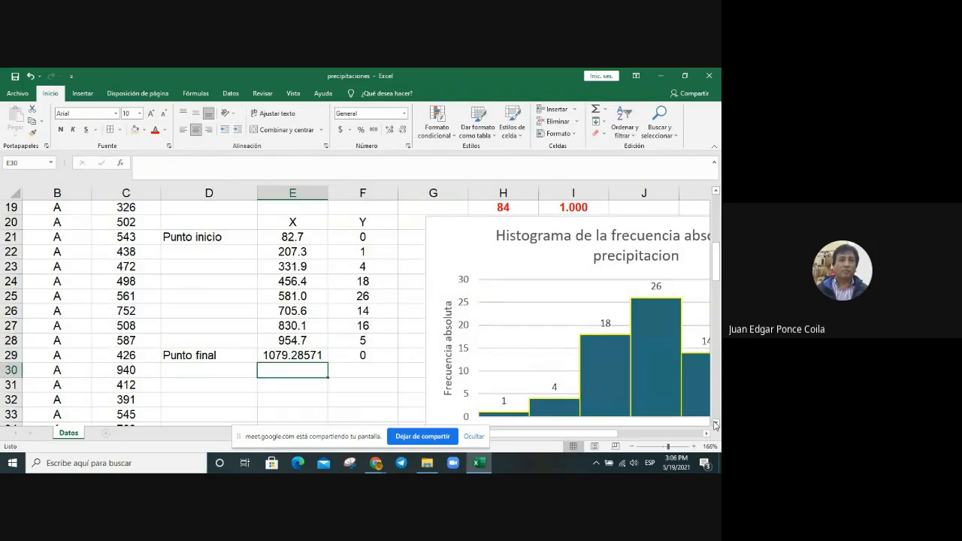
Step: Format the Punto final X value in E29 as a number with one decimal place
left_click(300, 355)
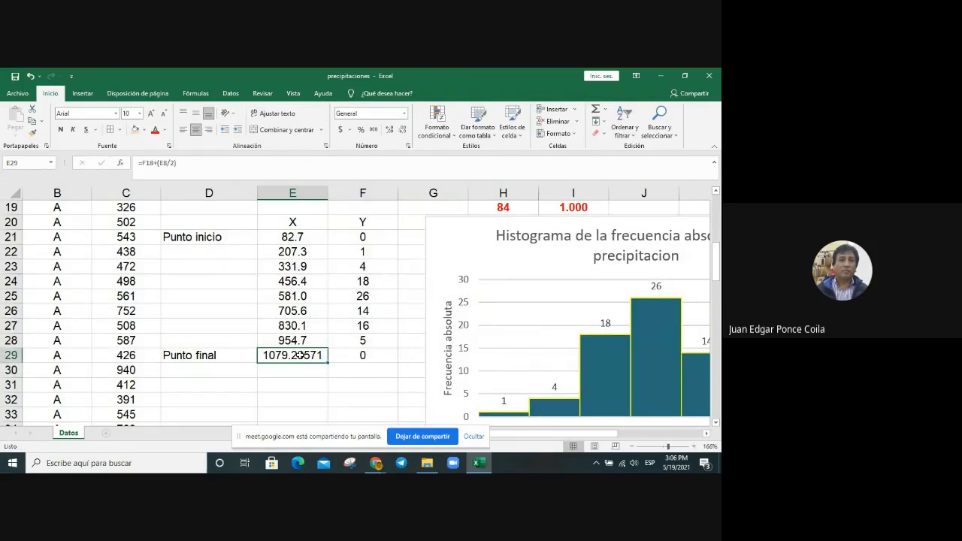
right_click(300, 355)
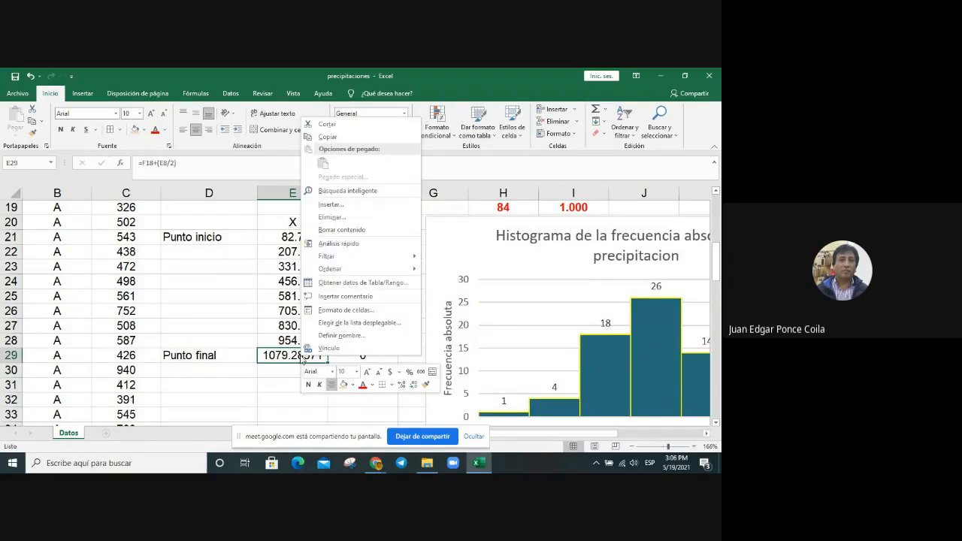
left_click(349, 313)
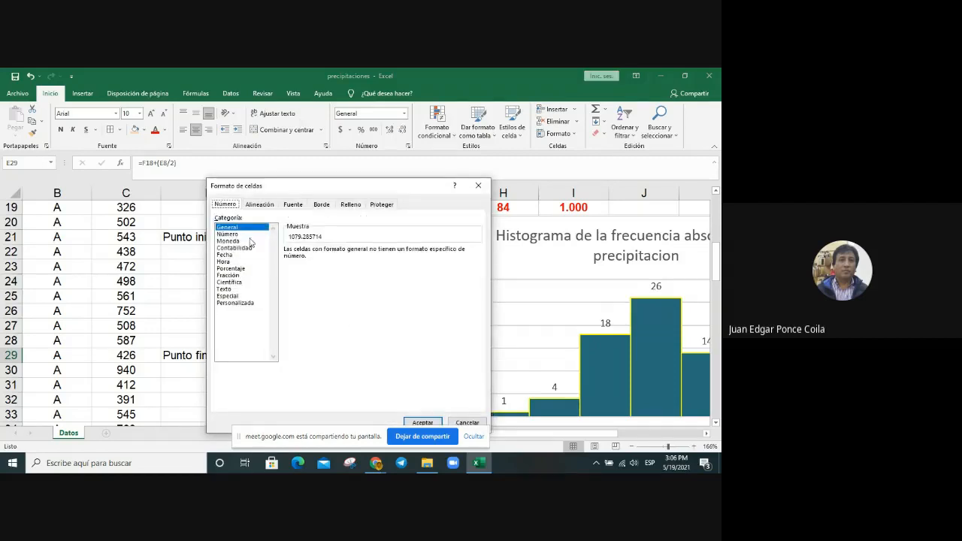
left_click(245, 235)
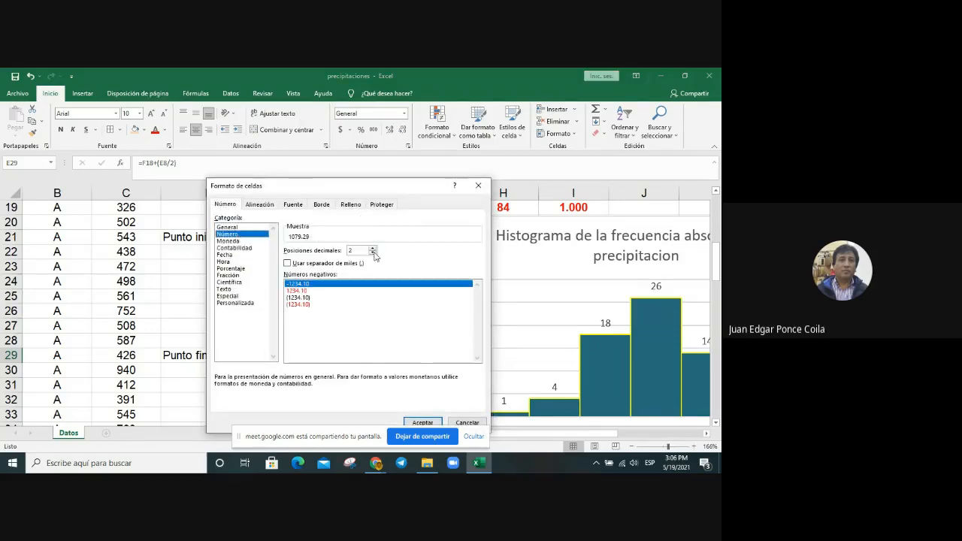
left_click(372, 253)
left_click(418, 421)
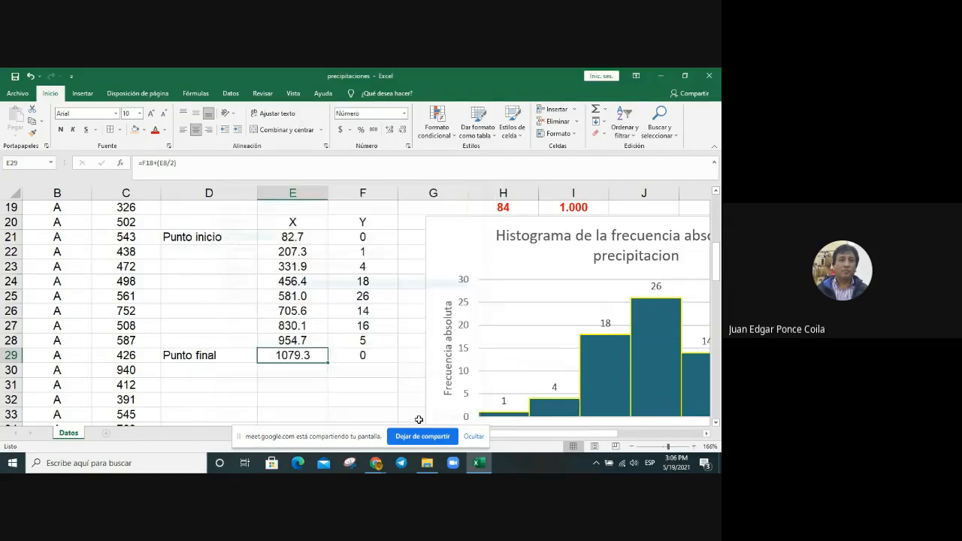
left_click(371, 374)
Step: Fill the X–Y table, headers included (E20:F29), with a light green theme colour
left_click_drag(271, 218, 345, 357)
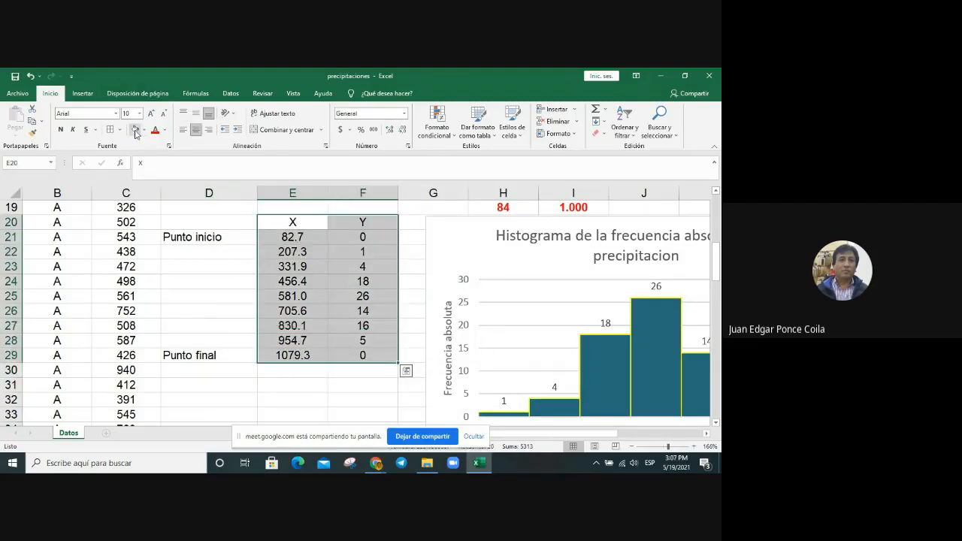
left_click(135, 129)
left_click(146, 130)
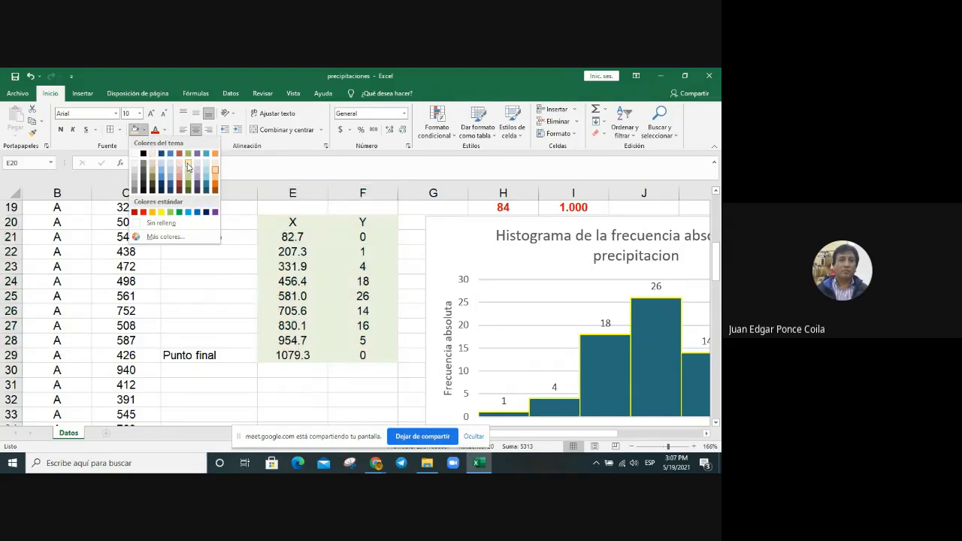
left_click(187, 167)
left_click(362, 404)
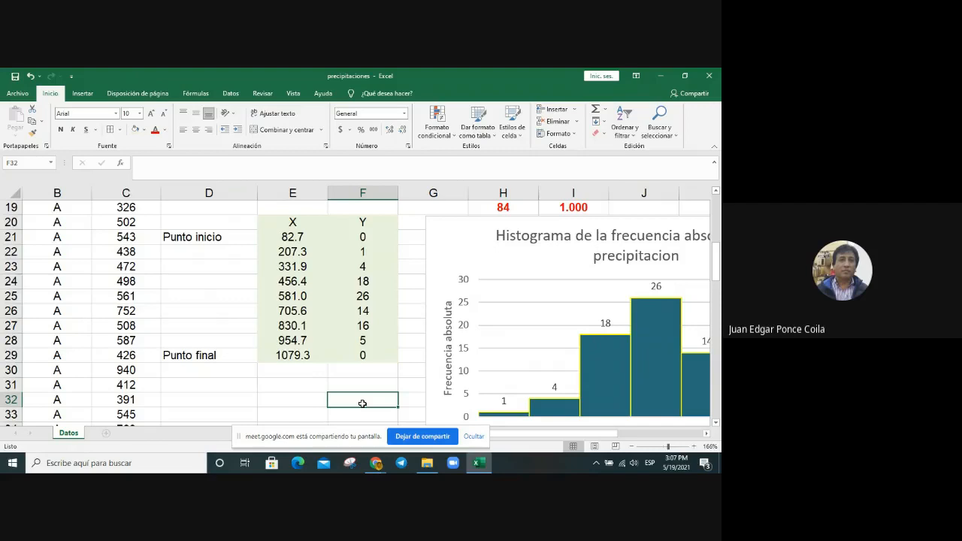
Step: Insert a 2D line chart with markers from the X–Y table in E20:F29
left_click(275, 222)
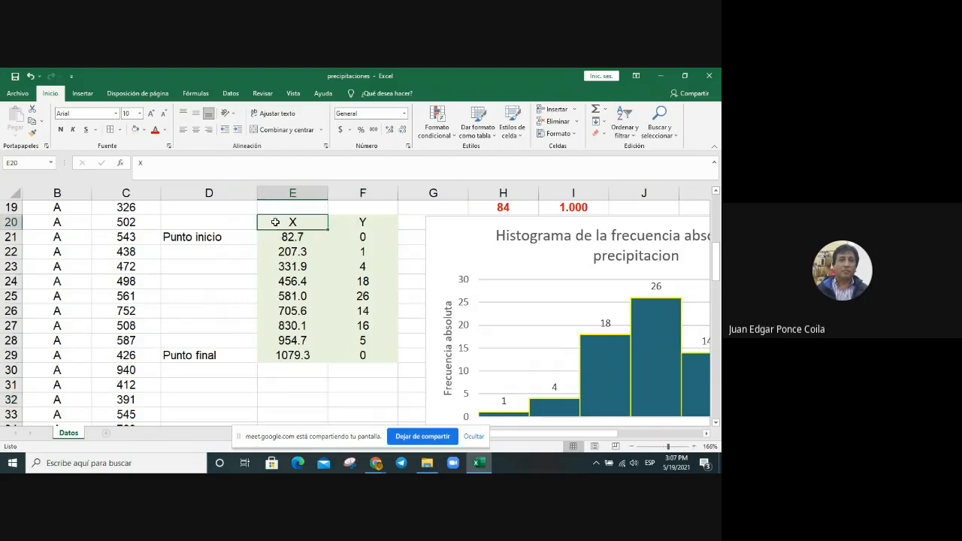
left_click_drag(275, 221, 368, 356)
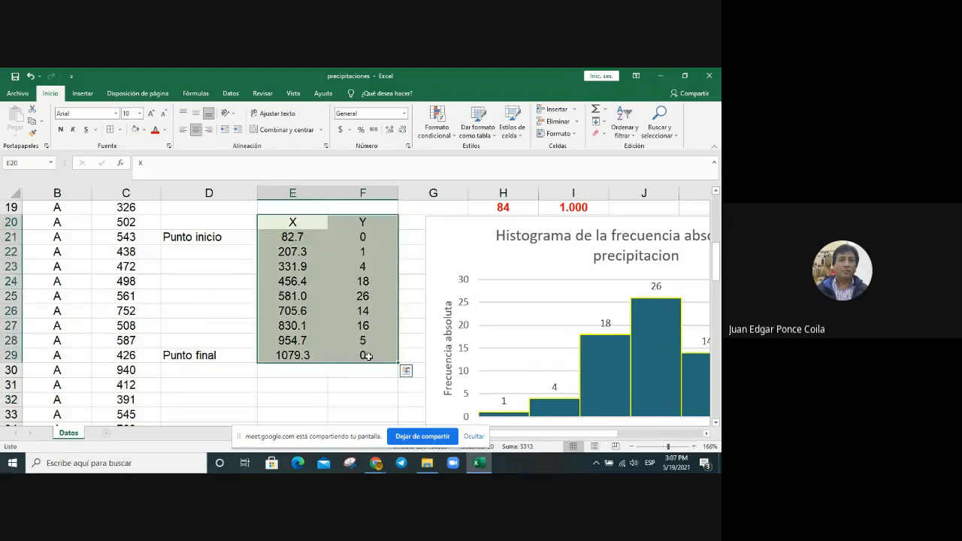
left_click(84, 95)
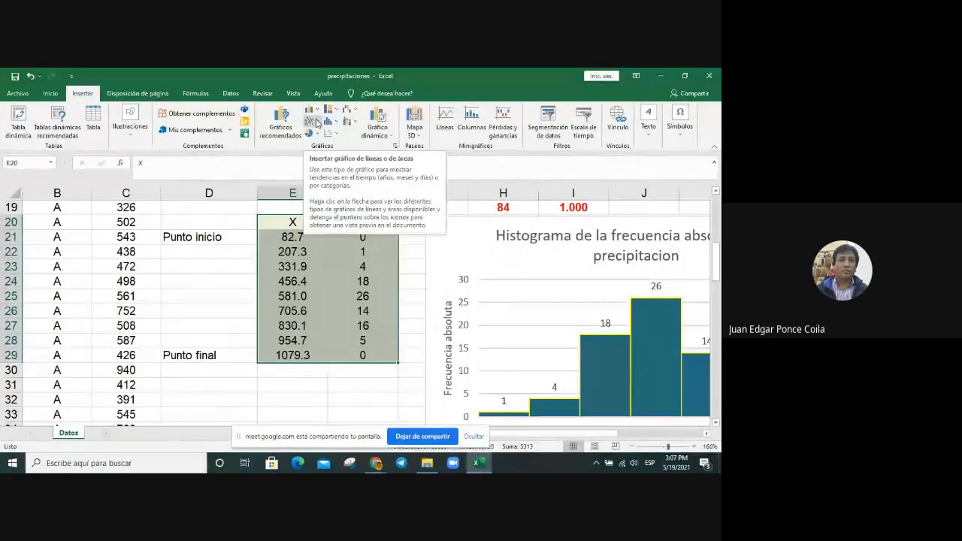
left_click(317, 123)
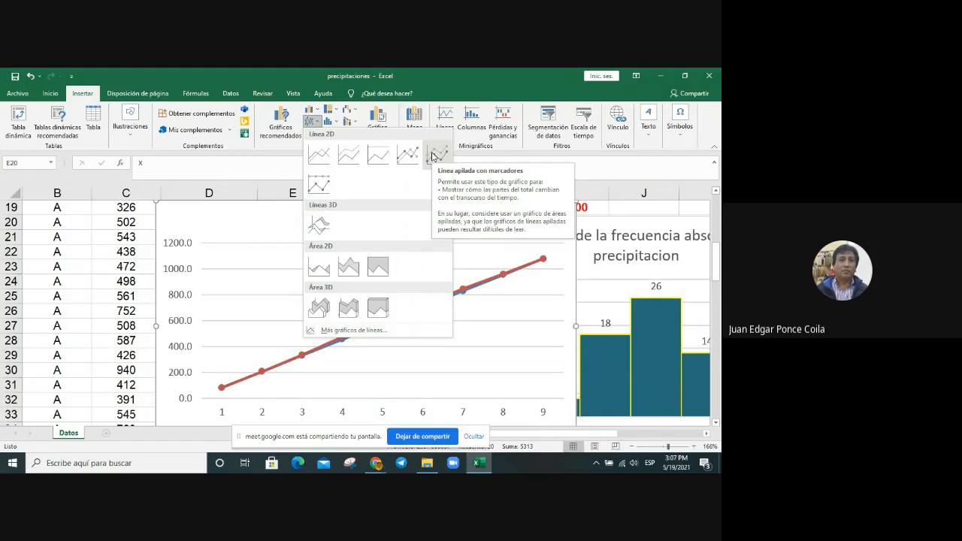
left_click(408, 155)
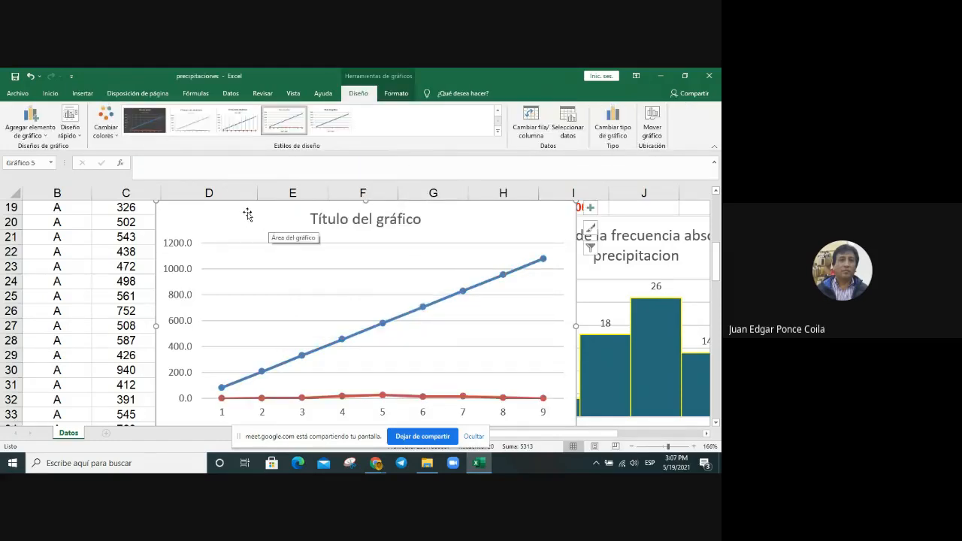
Step: Move the new line chart just below the X–Y table so that its data cells are uncovered
left_click_drag(248, 215, 256, 381)
scroll(275, 319, "down", 2)
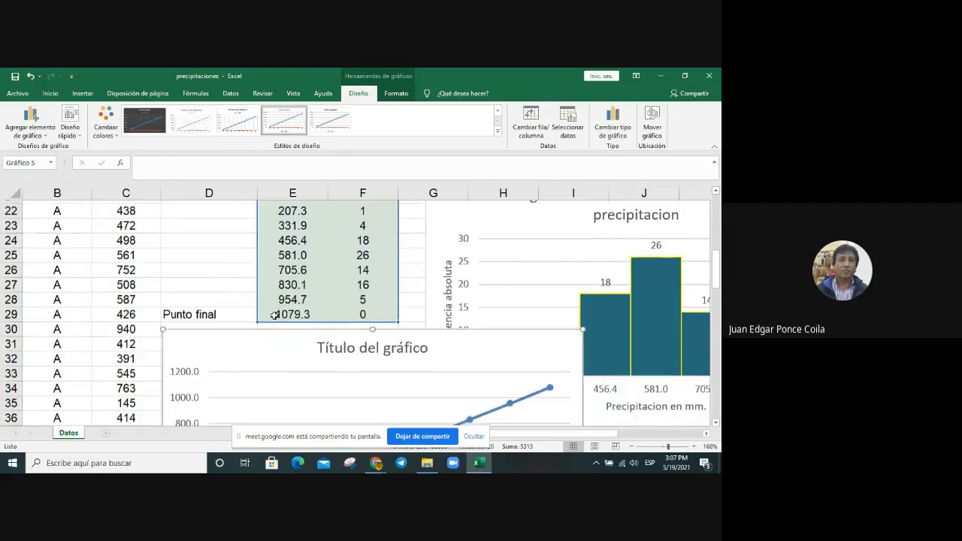
scroll(275, 319, "up", 4)
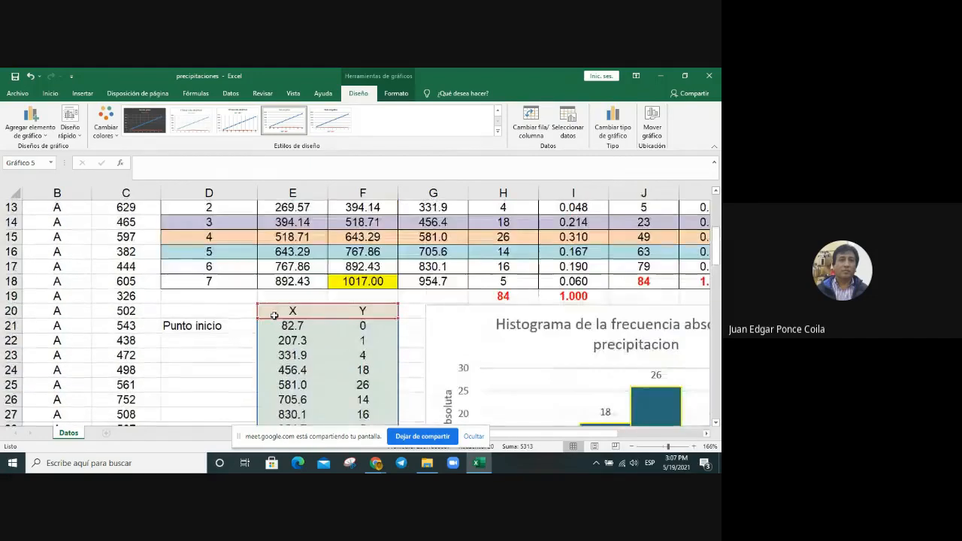
scroll(275, 316, "down", 3)
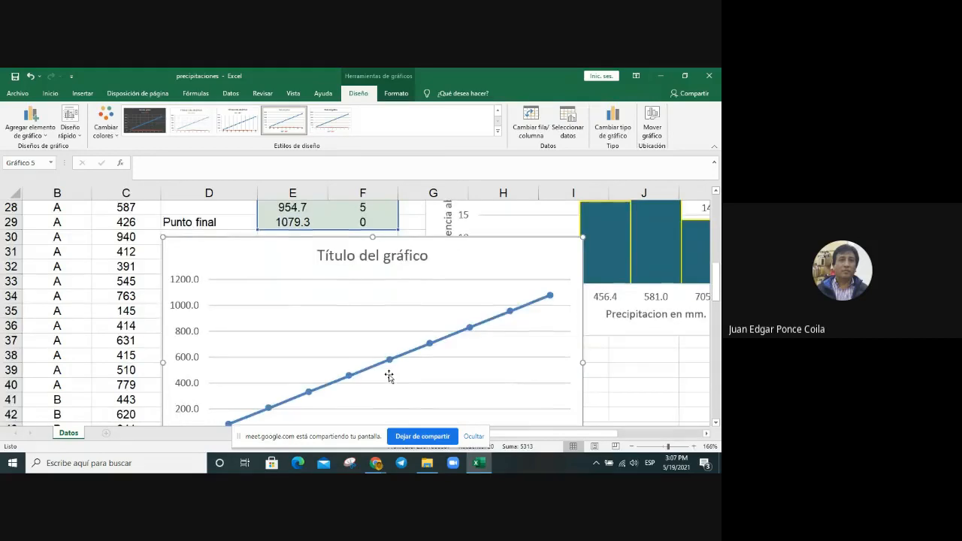
scroll(389, 376, "down", 2)
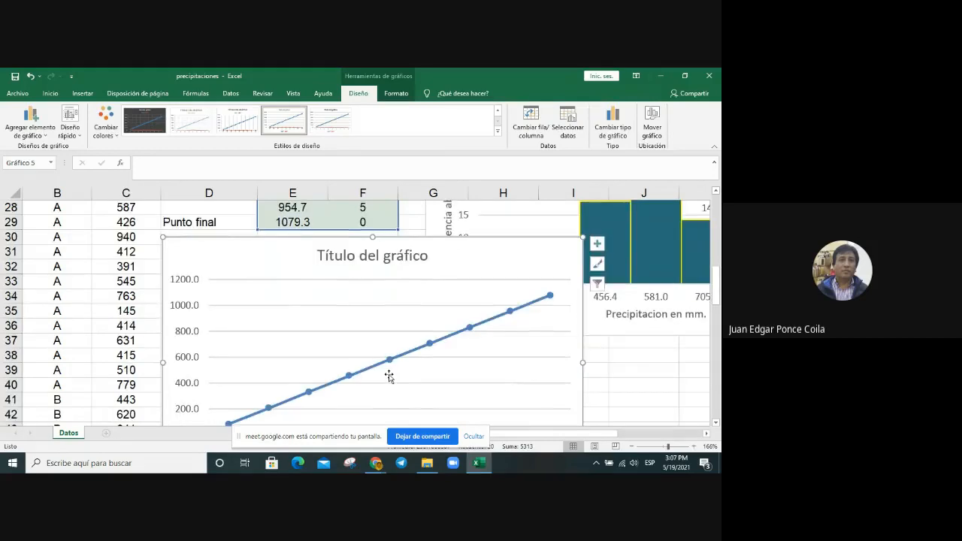
Step: Set the line chart's horizontal axis labels to the X values in E21:E29
right_click(284, 258)
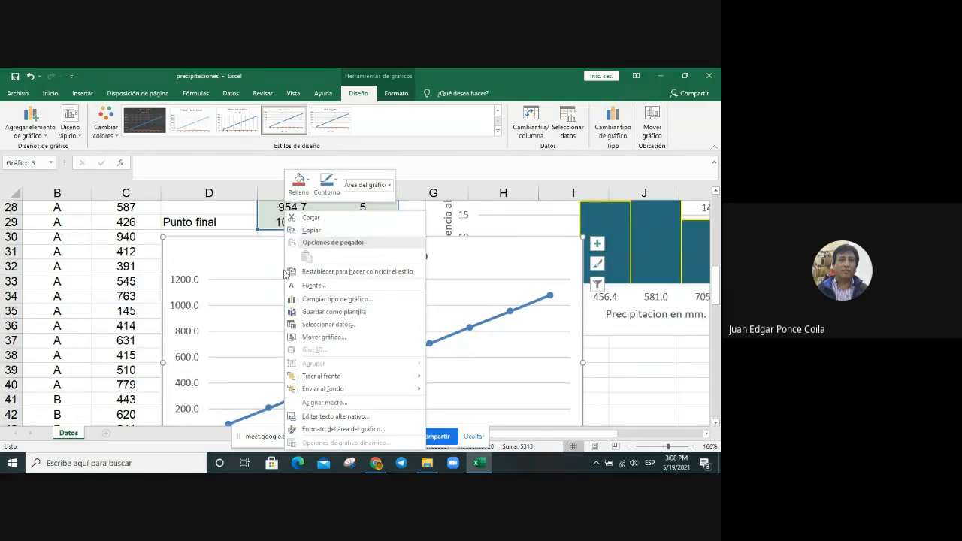
left_click(323, 324)
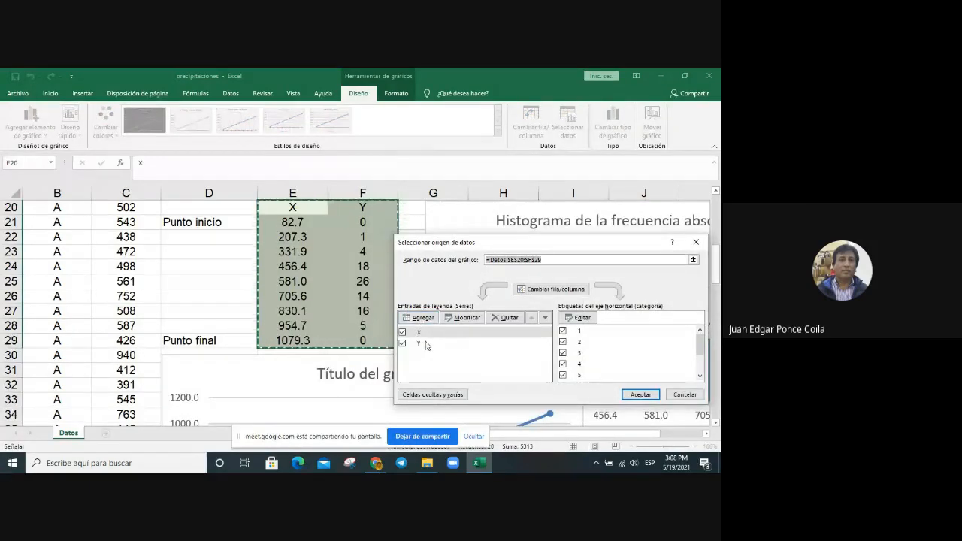
left_click(591, 322)
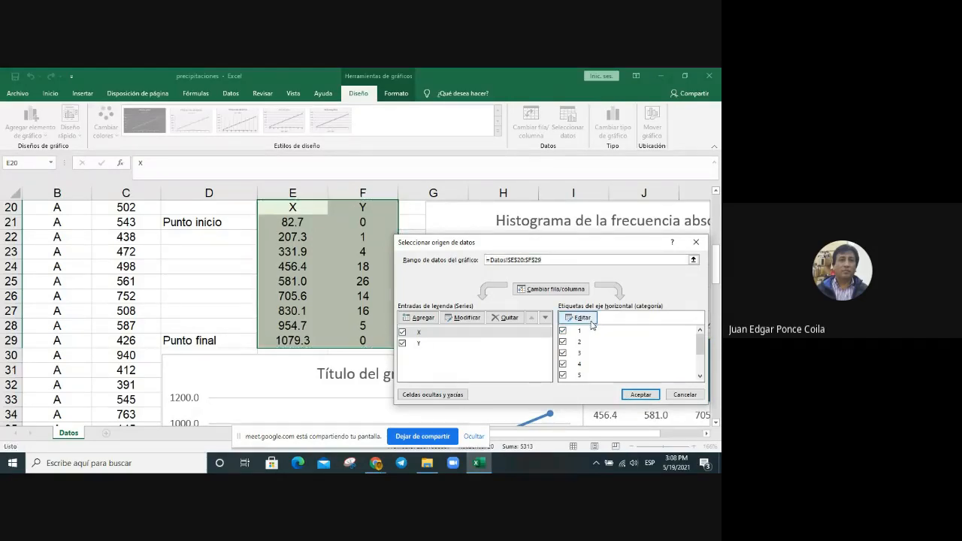
left_click(582, 318)
left_click(571, 326)
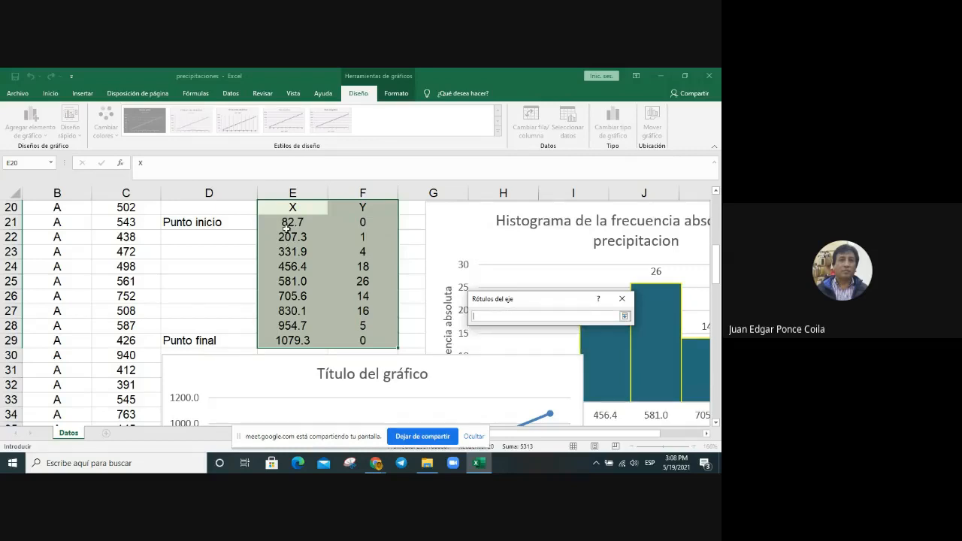
left_click_drag(287, 224, 284, 340)
key("Return")
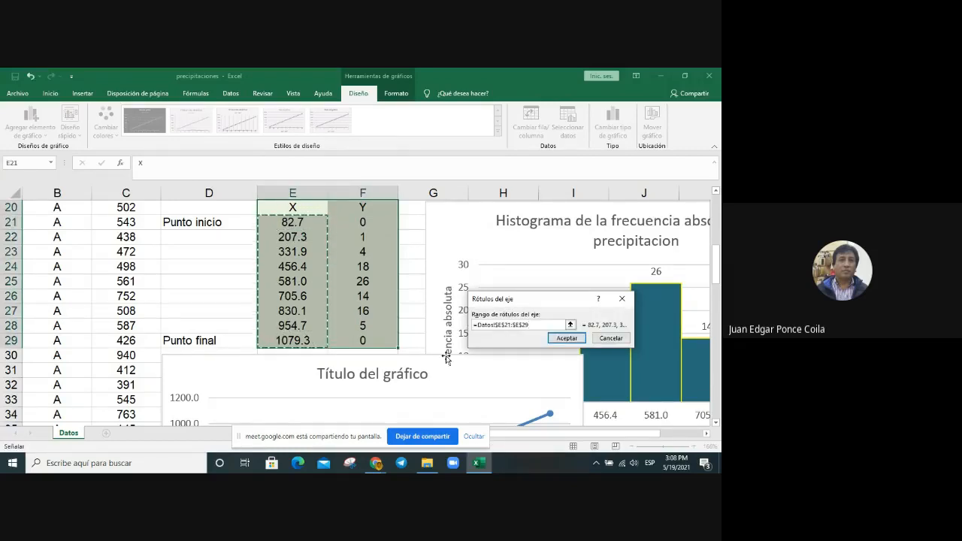
left_click(558, 341)
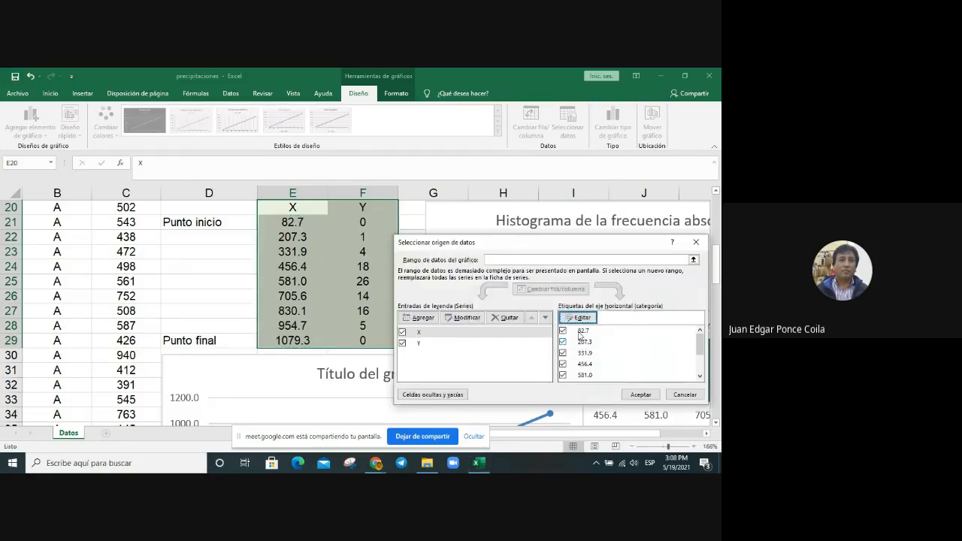
Step: Remove the X series from the line chart's data source and apply the change
left_click(444, 335)
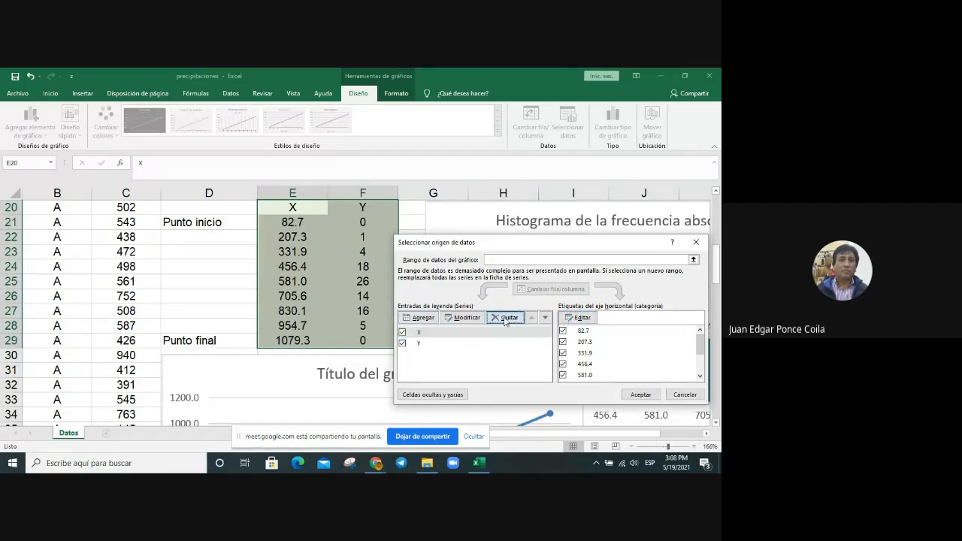
left_click(505, 318)
left_click(642, 395)
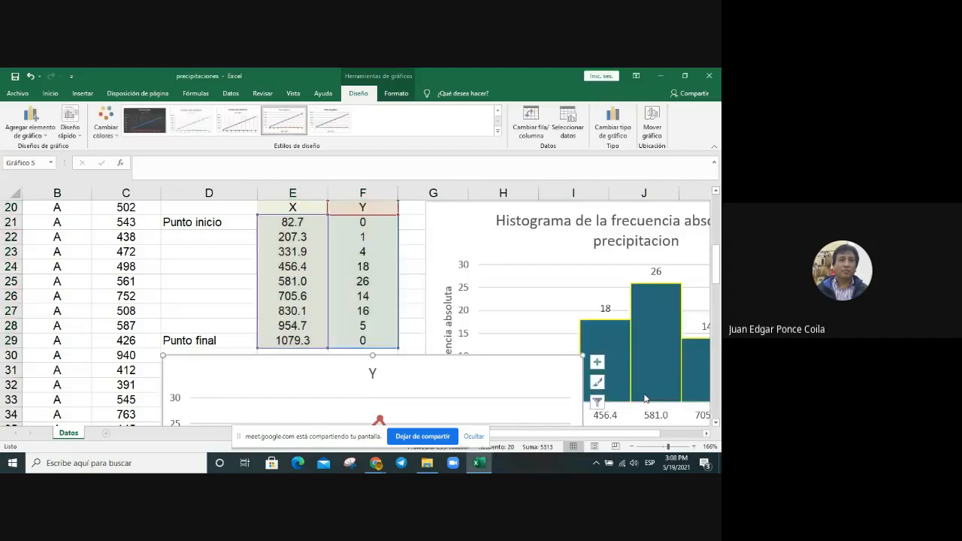
Step: Add major and minor gridlines for the horizontal axis of the line chart
scroll(555, 345, "down", 1)
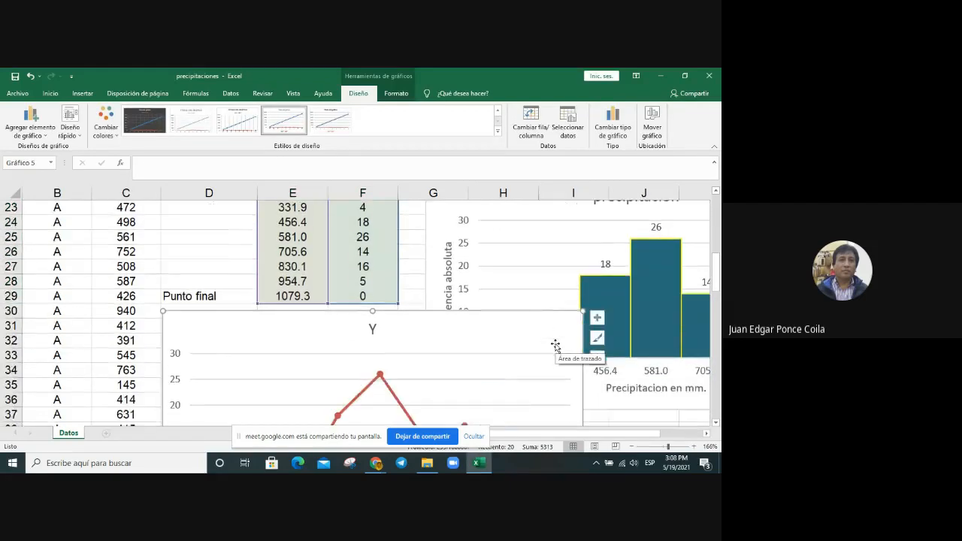
scroll(556, 346, "down", 2)
scroll(555, 346, "down", 2)
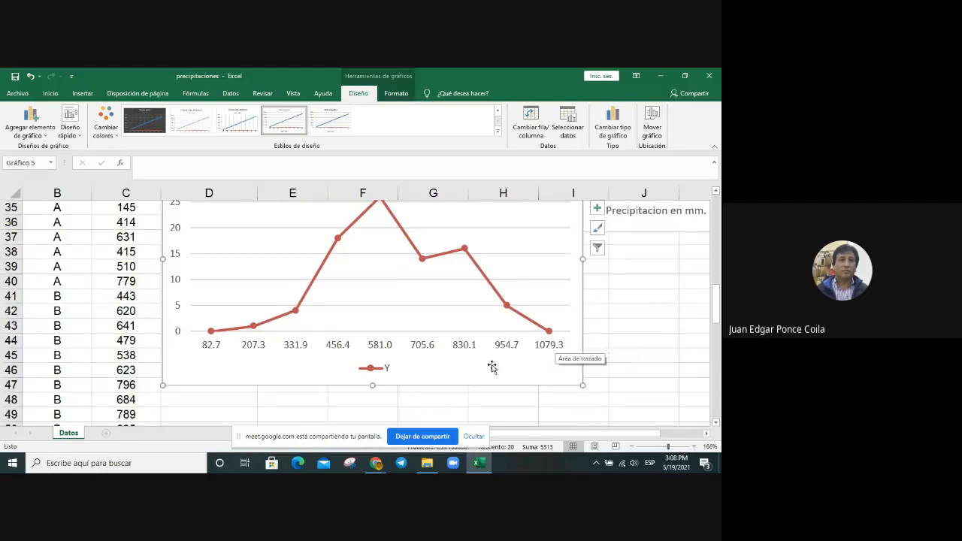
scroll(489, 365, "up", 1)
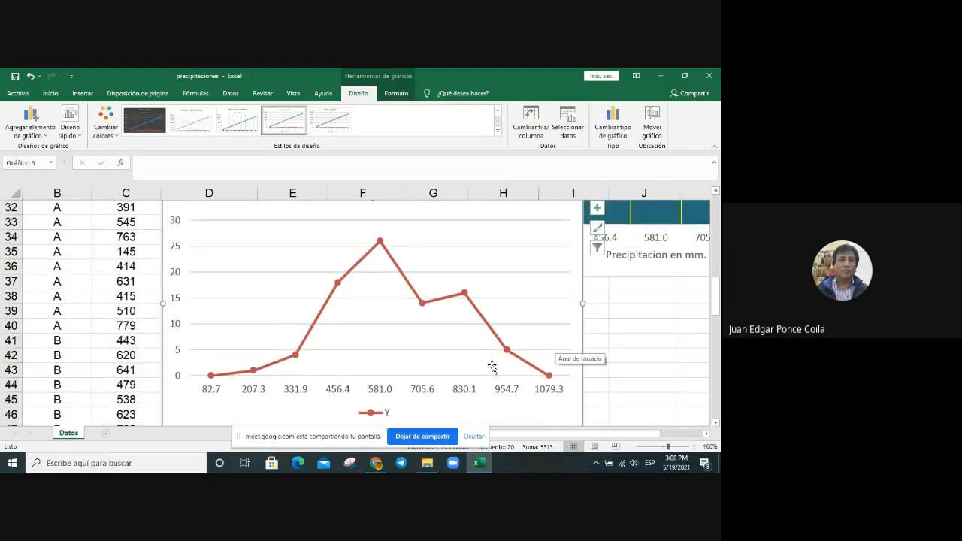
left_click(383, 391)
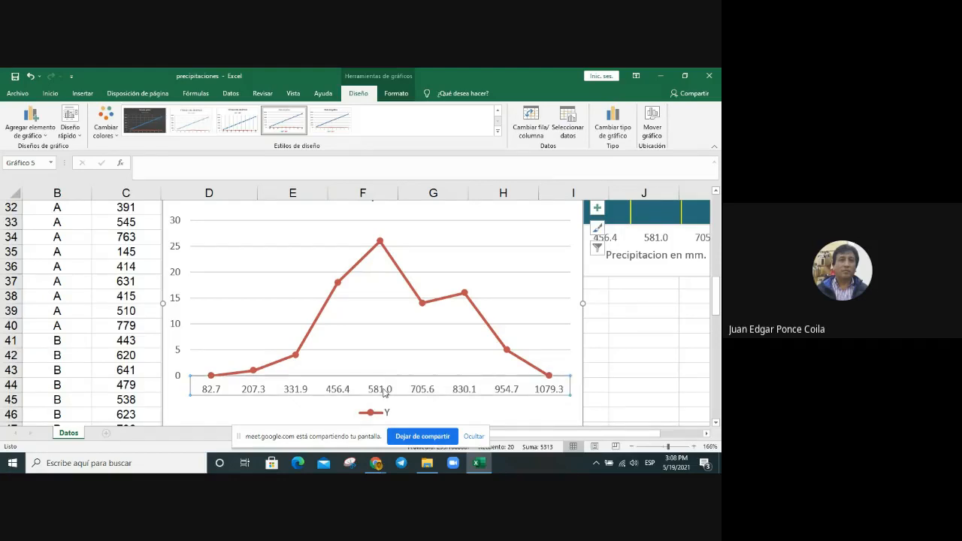
right_click(384, 391)
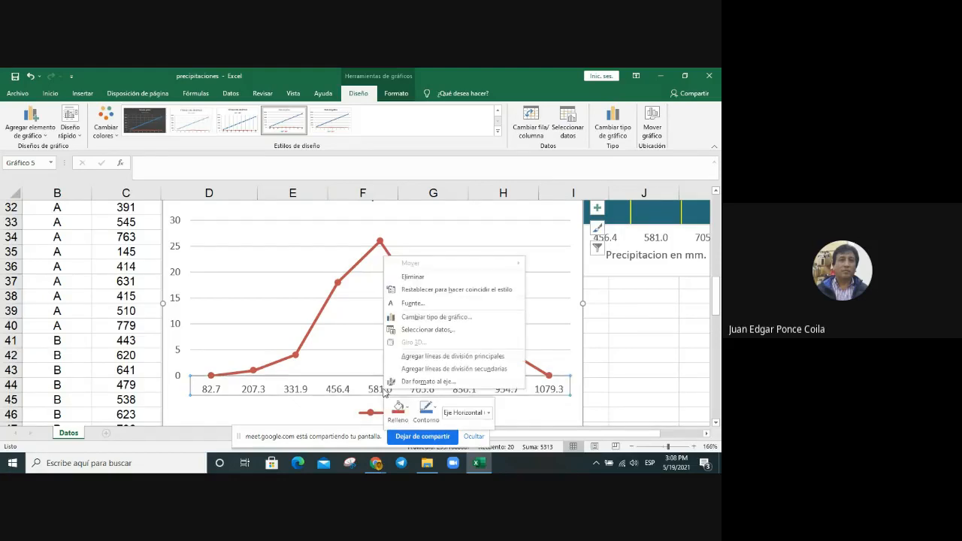
left_click(452, 357)
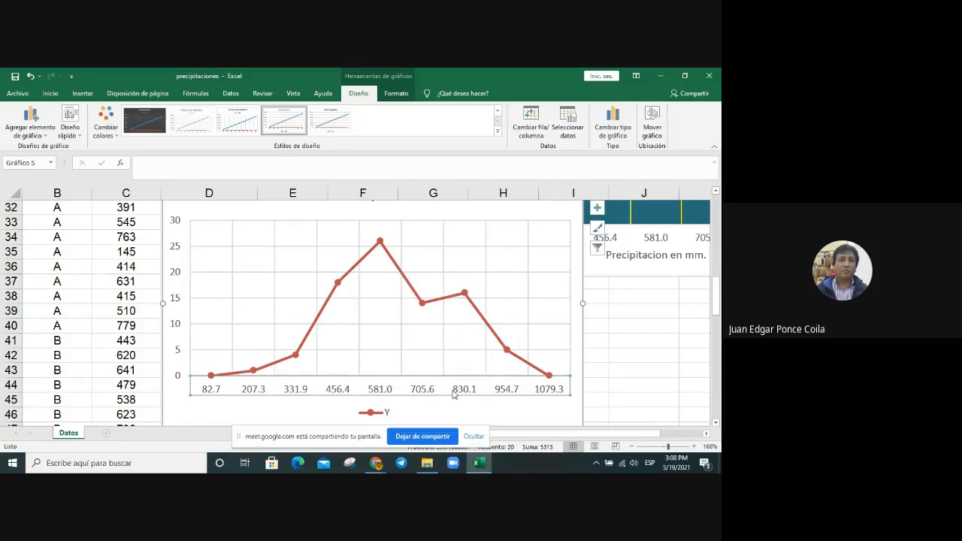
right_click(462, 391)
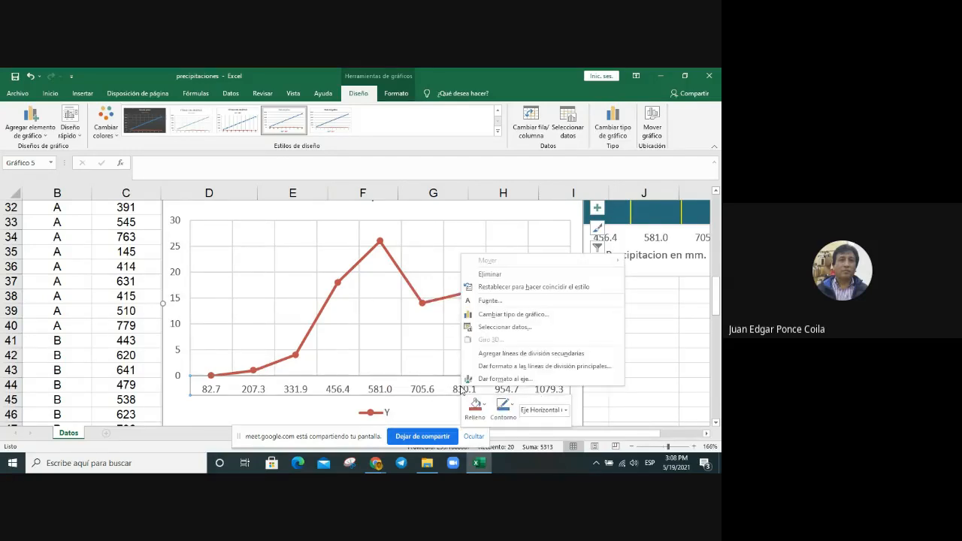
left_click(508, 357)
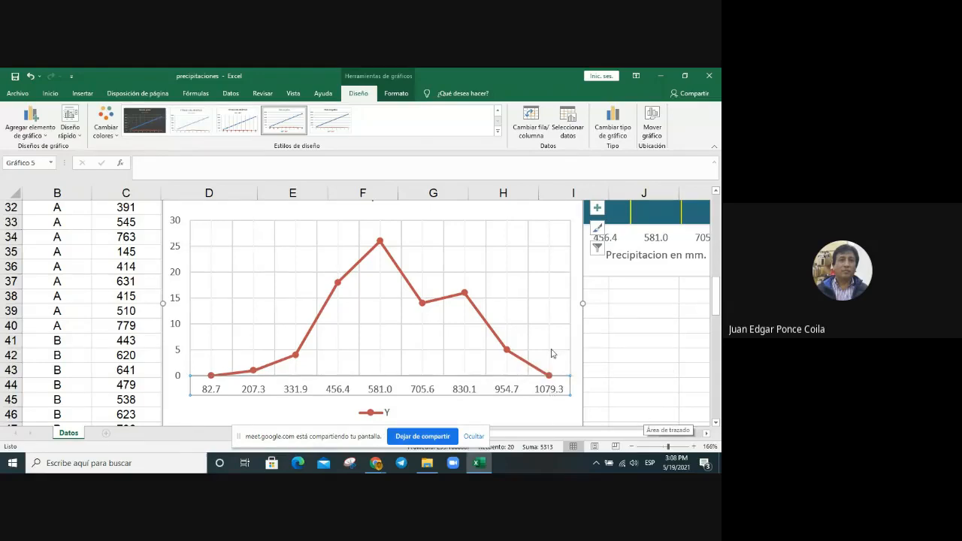
Step: Add axis titles to the line chart and set the horizontal one to "Precipitacion en mm."
left_click(597, 212)
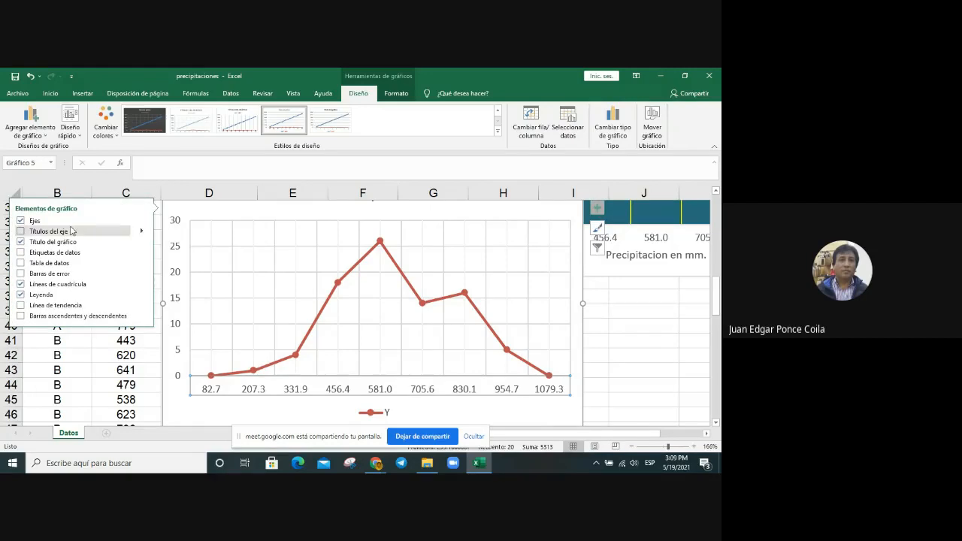
left_click(53, 231)
left_click(416, 381)
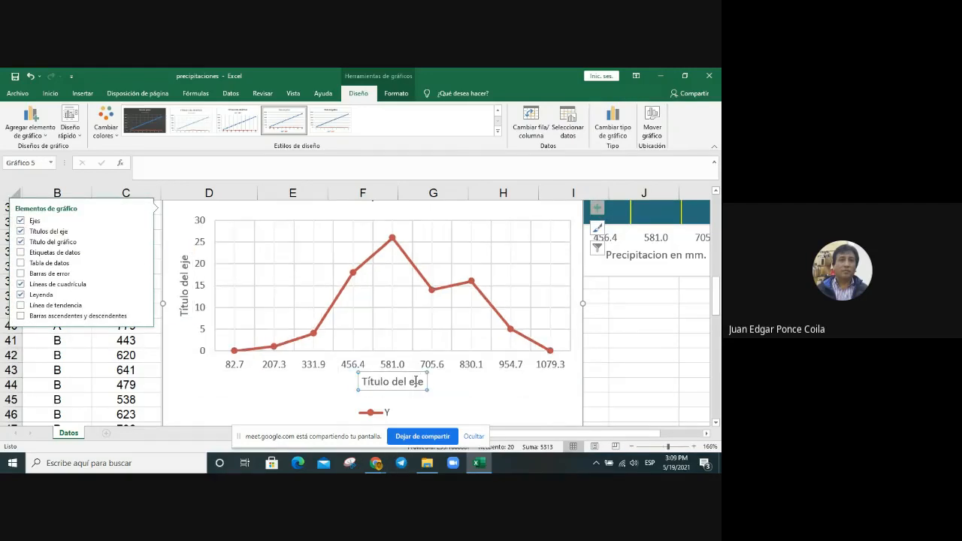
left_click(421, 381)
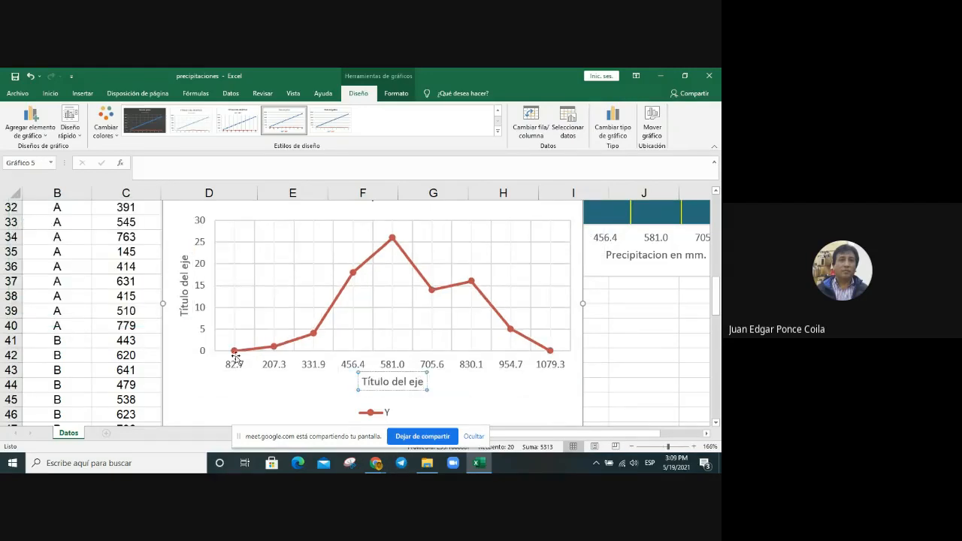
key("BackSpace")
key("BackSpace")
key("BackSpace")
key("BackSpace")
key("BackSpace")
key("BackSpace")
key("BackSpace")
key("BackSpace")
key("BackSpace")
key("BackSpace")
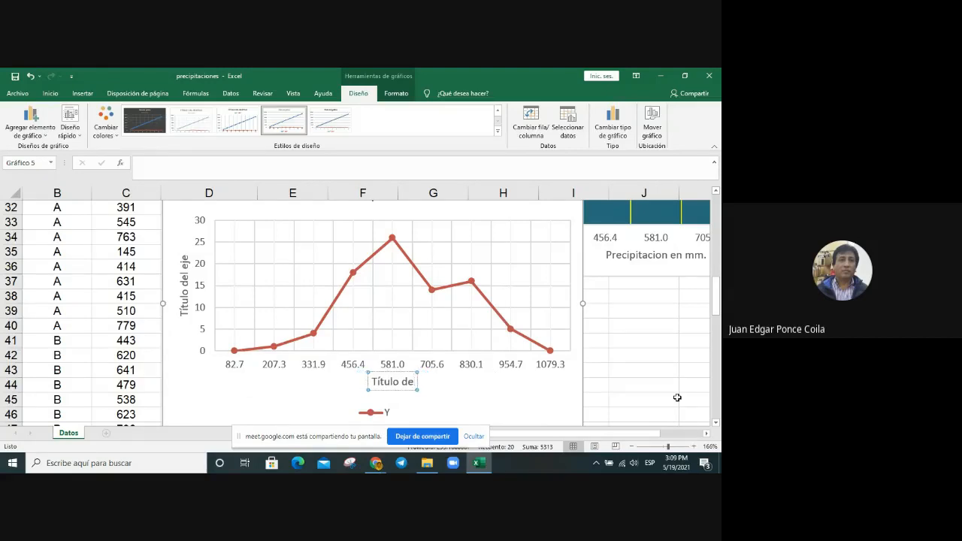
key("BackSpace")
key("BackSpace")
key("BackSpace")
key("BackSpace")
type("Precip")
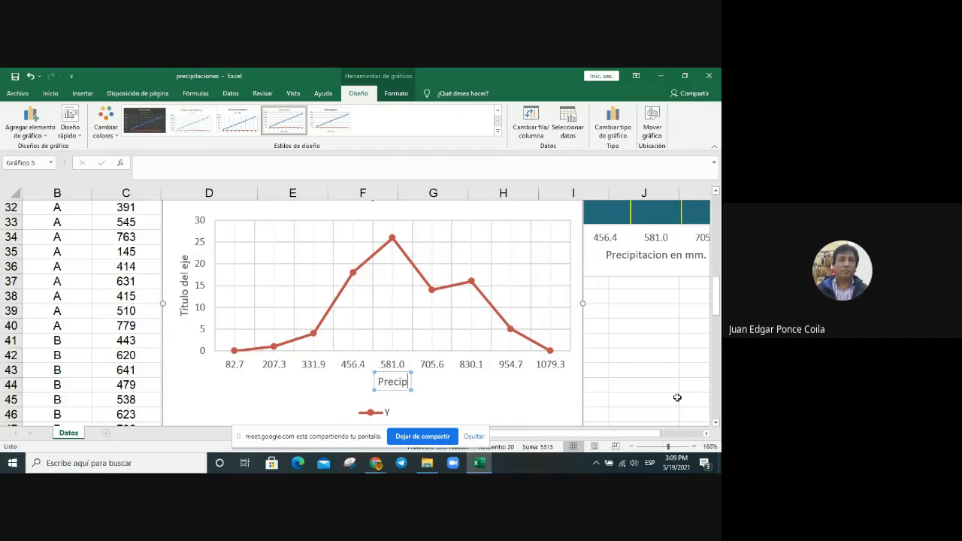
type("itacion")
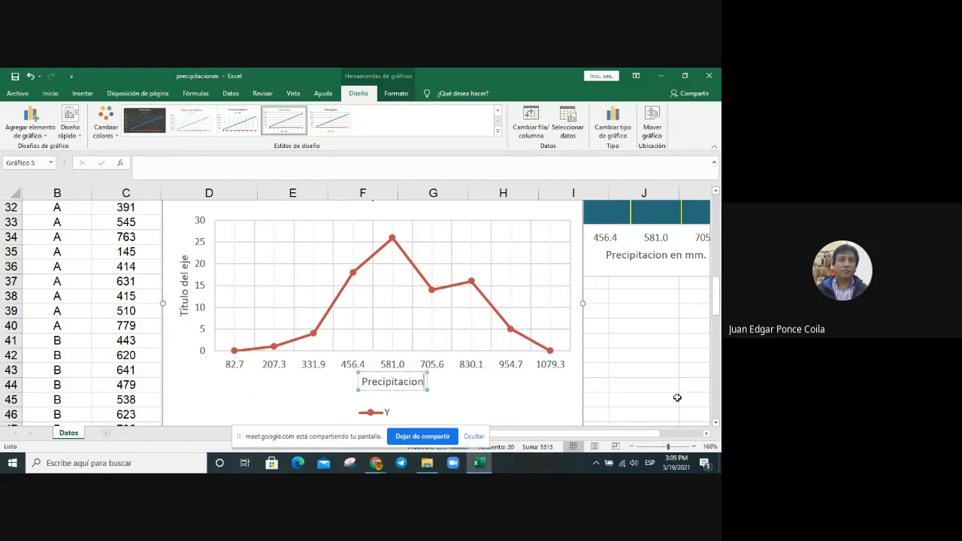
type(" en mm")
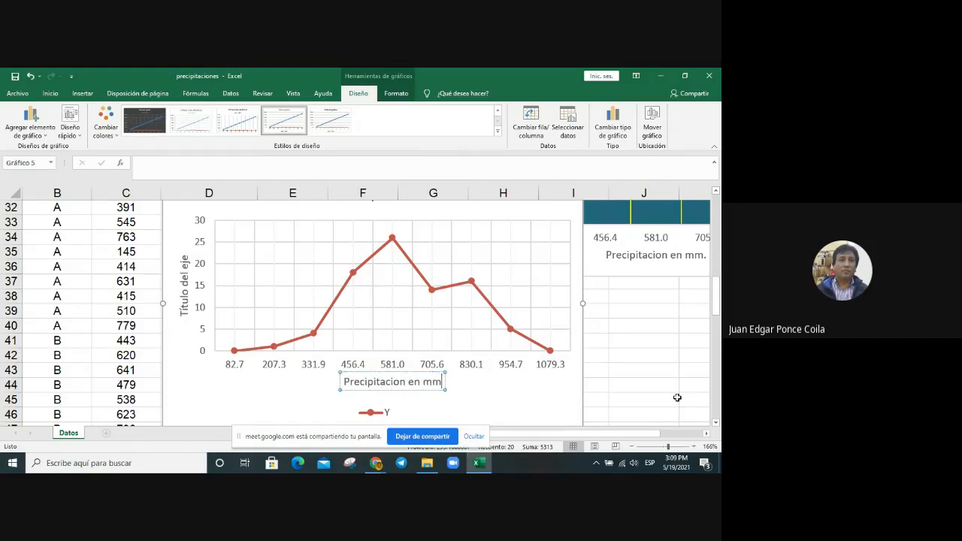
type(".")
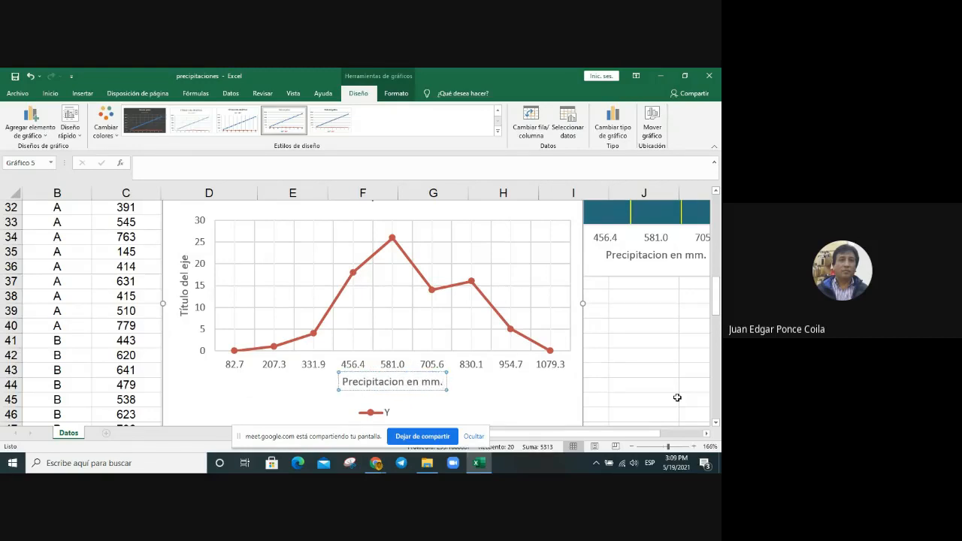
Step: Replace the vertical axis title of the line chart with "Frecuencia absoluta"
left_click(181, 310)
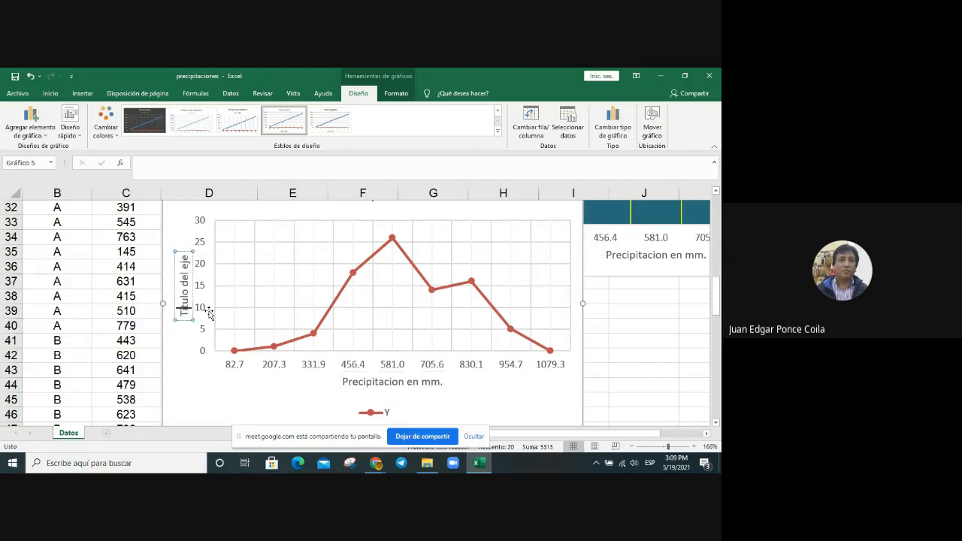
key("BackSpace")
key("BackSpace")
type("F")
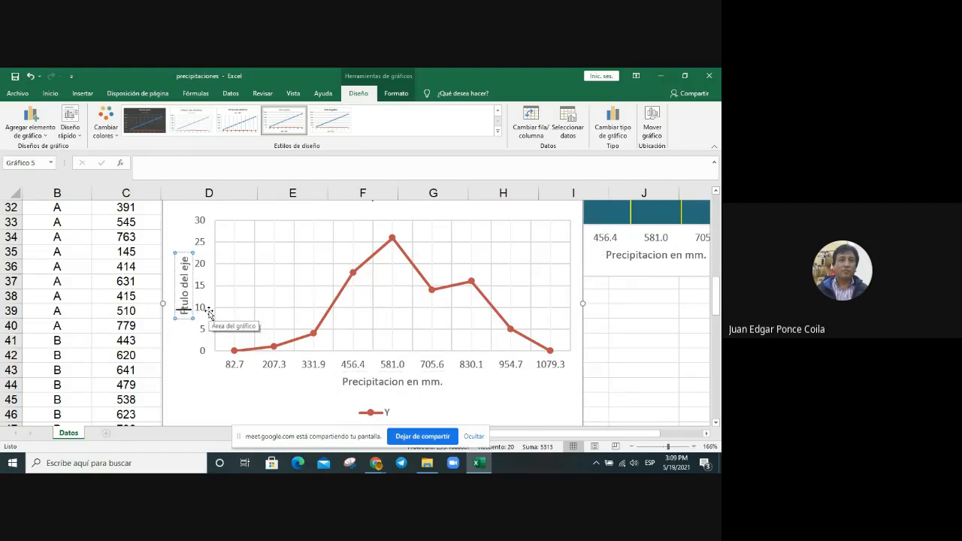
type("recuencia a")
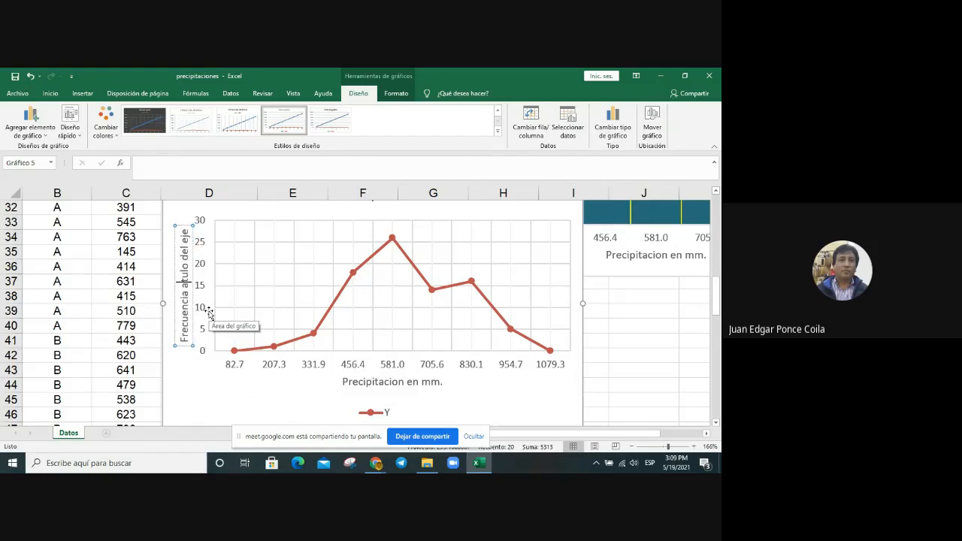
type("bsoluta")
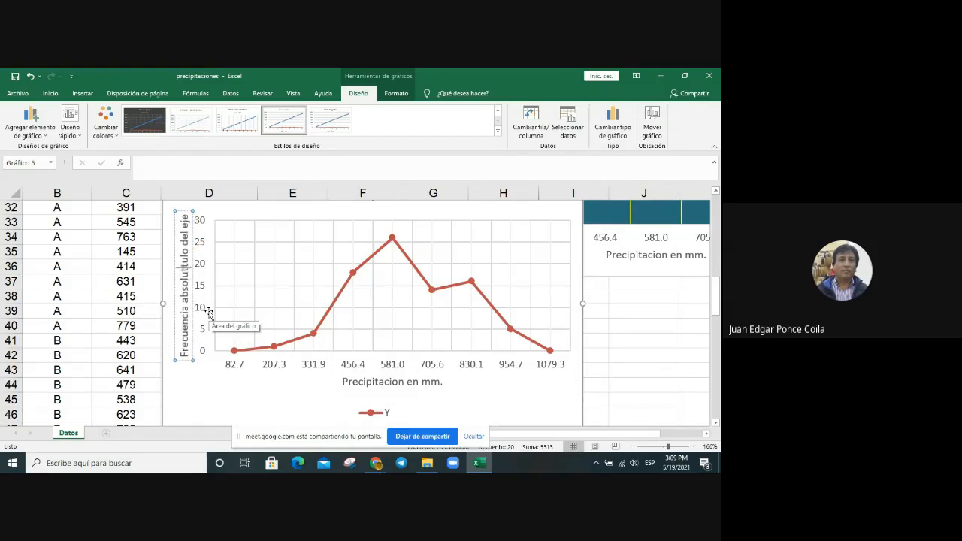
key("Delete")
key("Delete")
key("Delete")
key("Delete")
key("Delete")
key("Delete")
key("Delete")
key("Delete")
key("Delete")
key("Delete")
key("Delete")
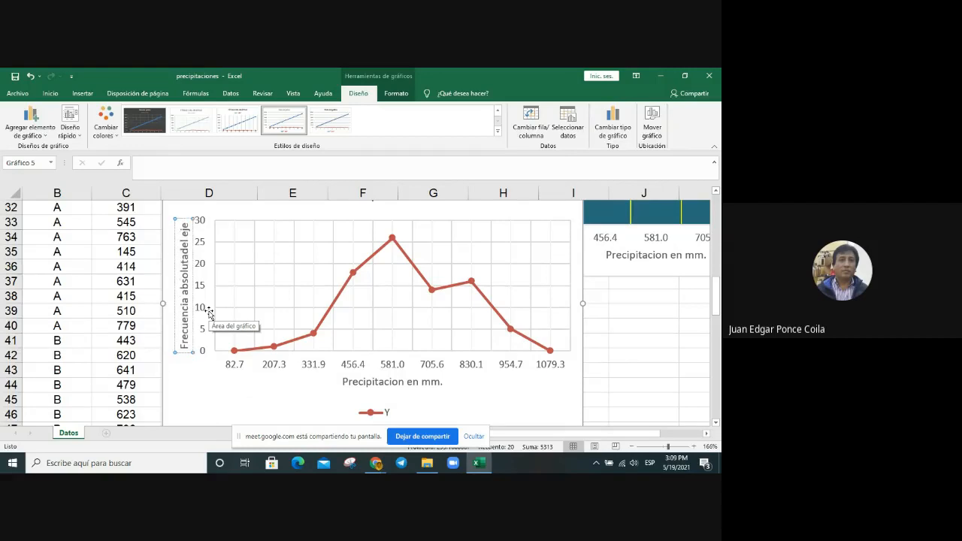
left_click(549, 404)
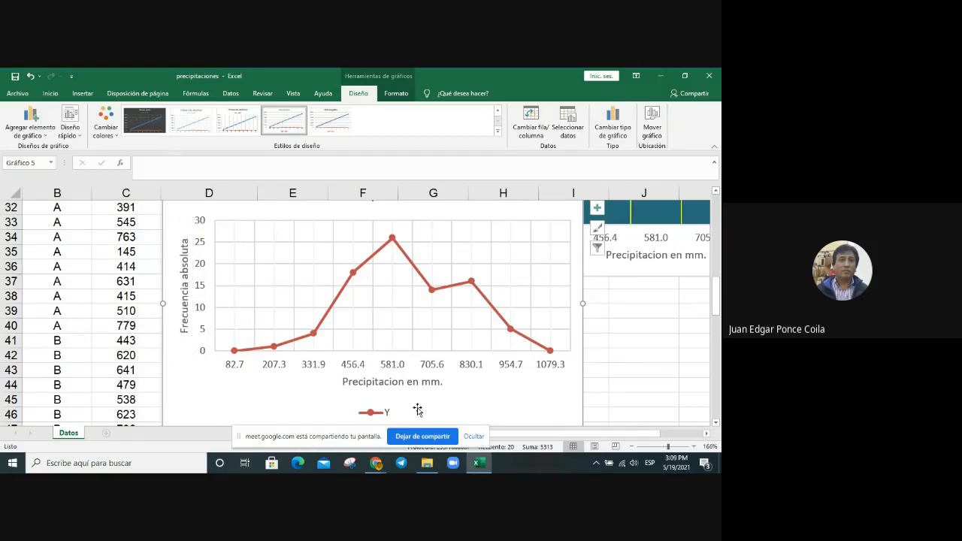
Step: Delete the legend below the line chart's horizontal axis title
scroll(405, 413, "down", 1)
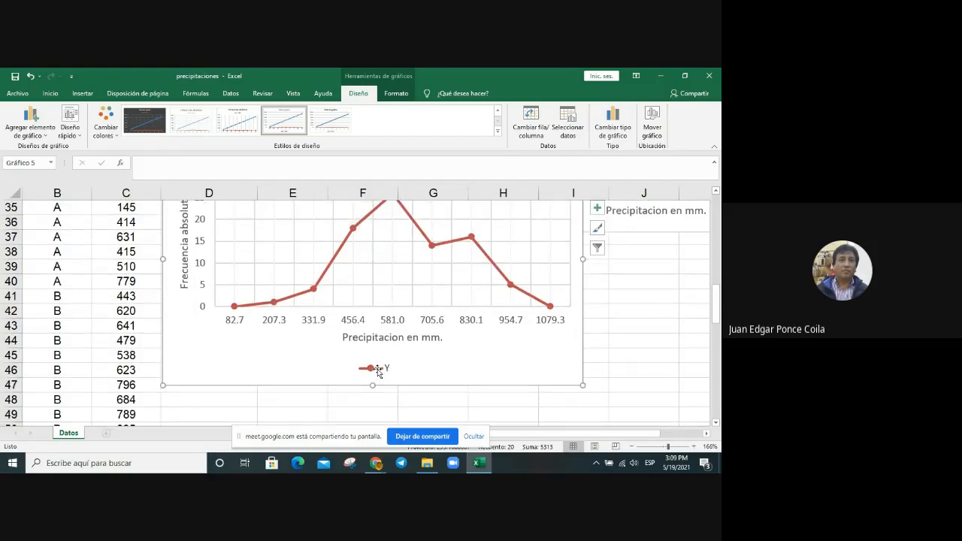
left_click(382, 369)
key("Delete")
Step: Replace the frequency polygon chart's title with "Poligono de frecuencias aboslutas"
scroll(484, 344, "up", 1)
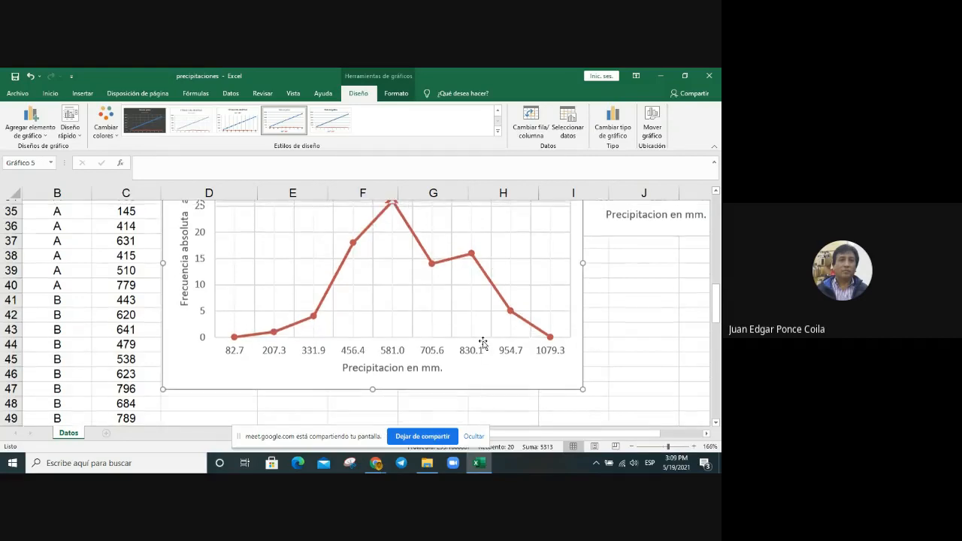
scroll(483, 344, "up", 1)
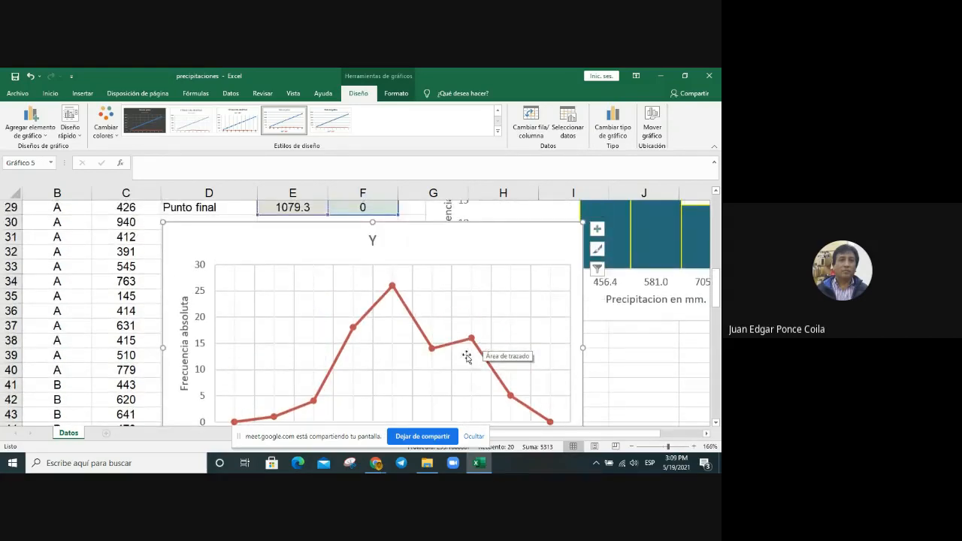
left_click(372, 241)
left_click(372, 241)
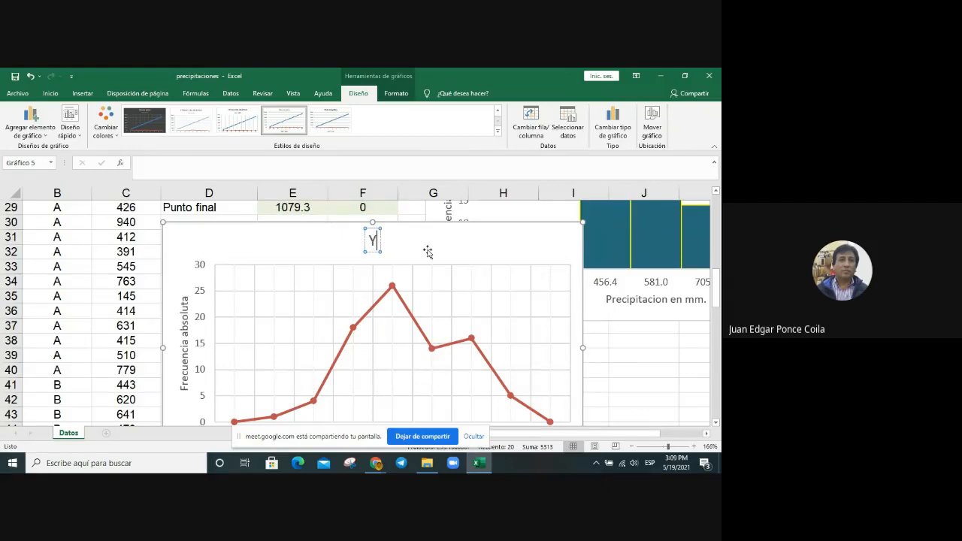
key("BackSpace")
type("Po")
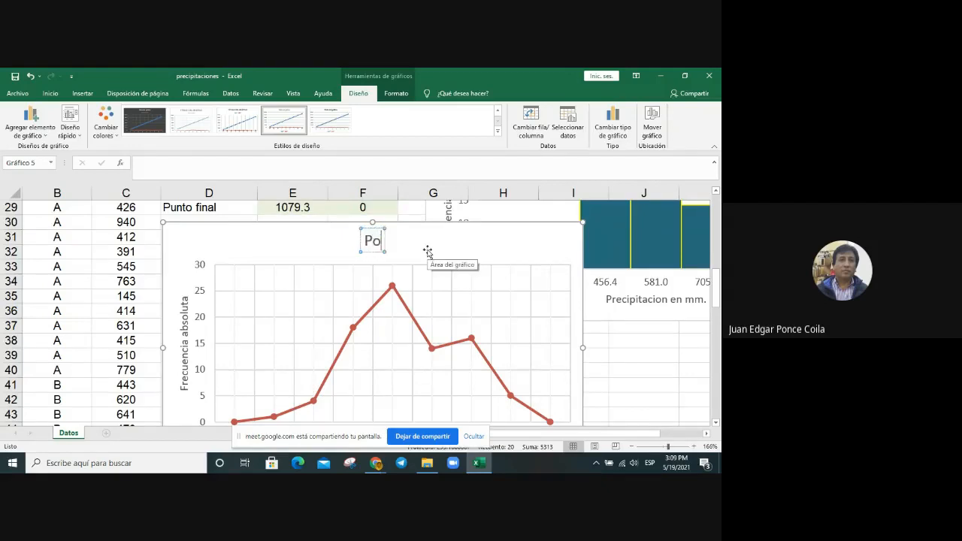
type("ligono")
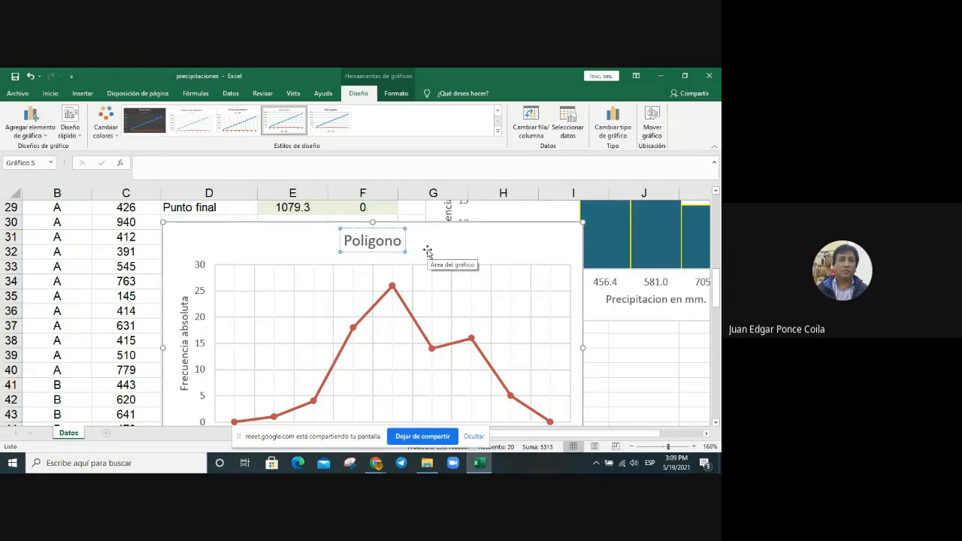
type(" de fre")
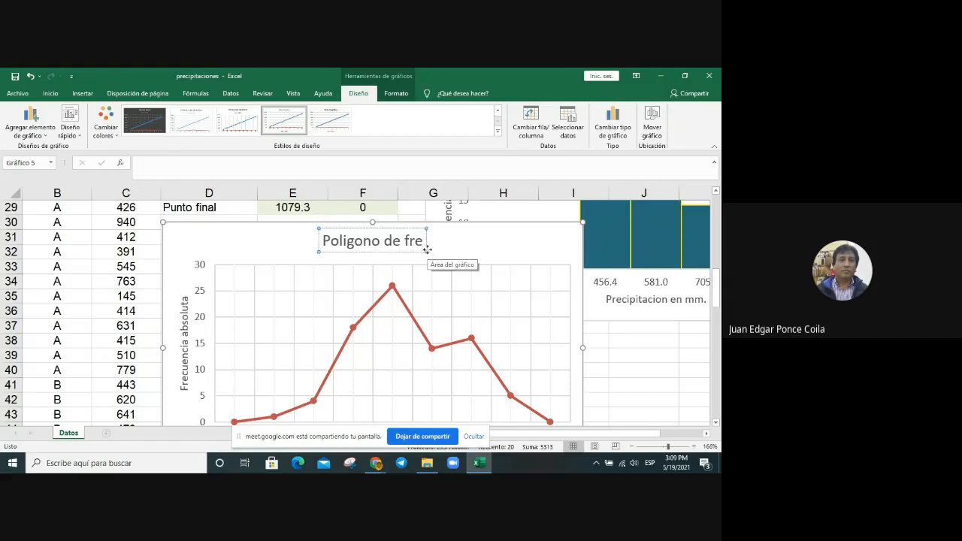
type("cuencias")
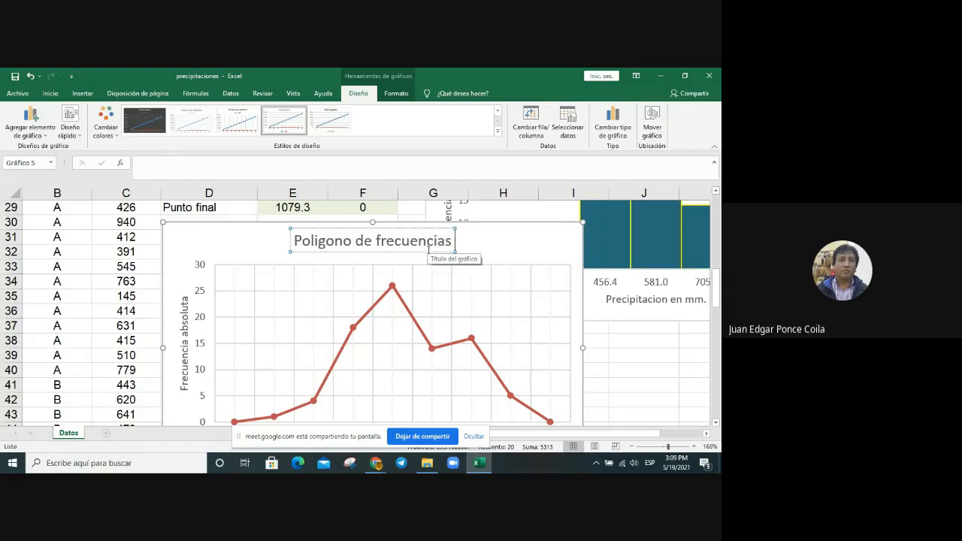
type(" aboslu")
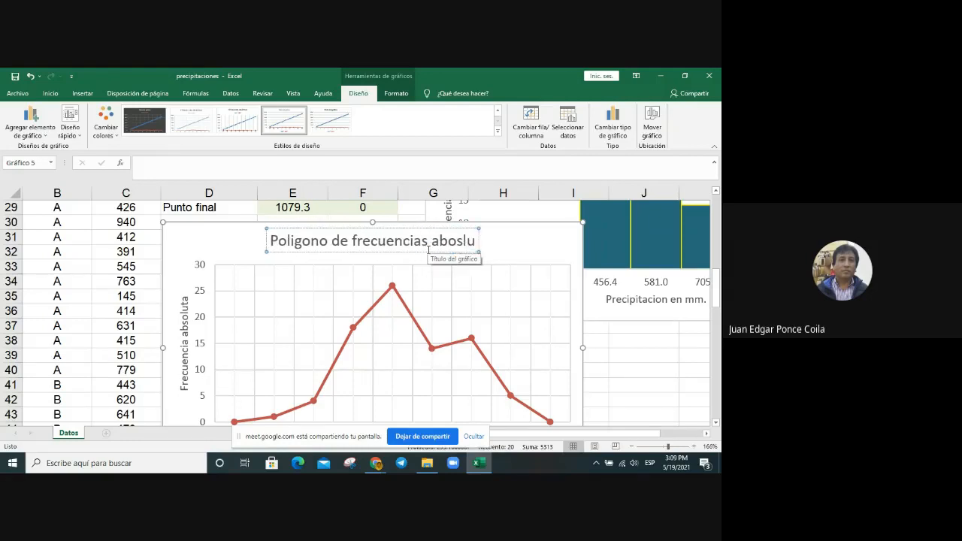
key("BackSpace")
key("BackSpace")
key("BackSpace")
key("BackSpace")
type("s aboslutas")
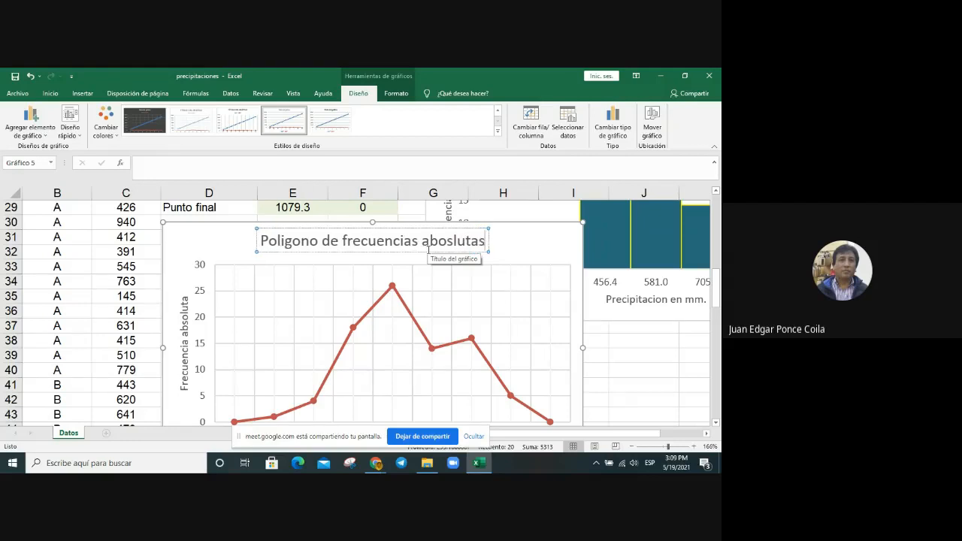
left_click(228, 242)
left_click(464, 248)
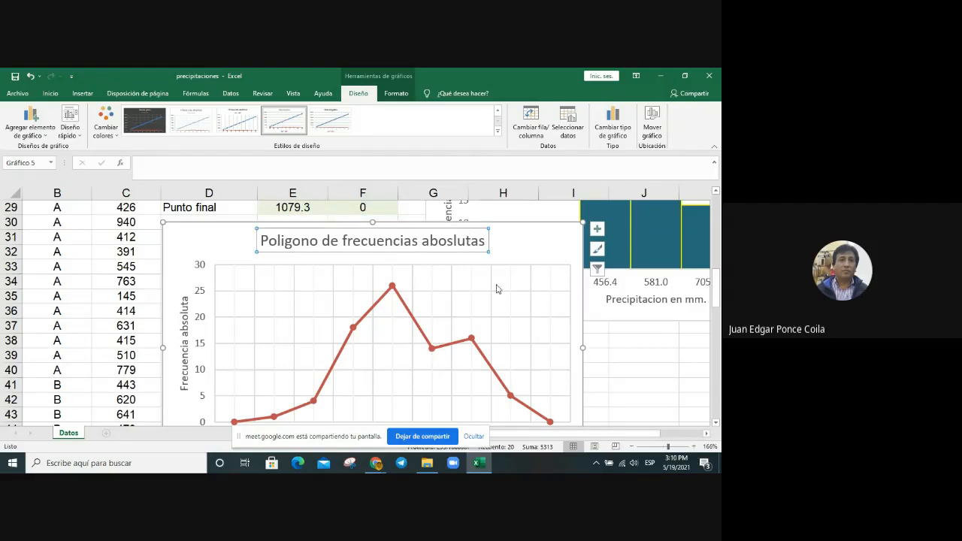
Step: Add data labels to the points of the frequency polygon line chart
scroll(527, 287, "down", 1)
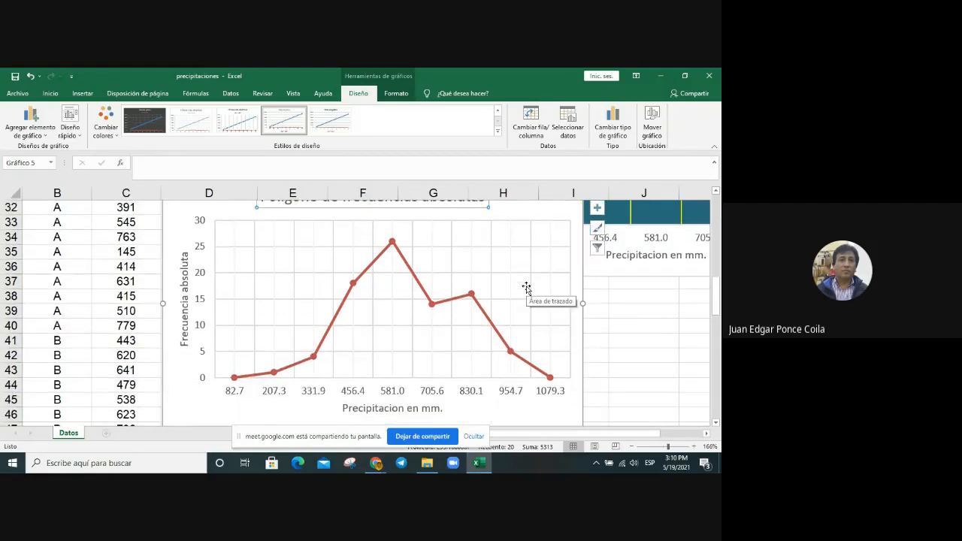
left_click(602, 212)
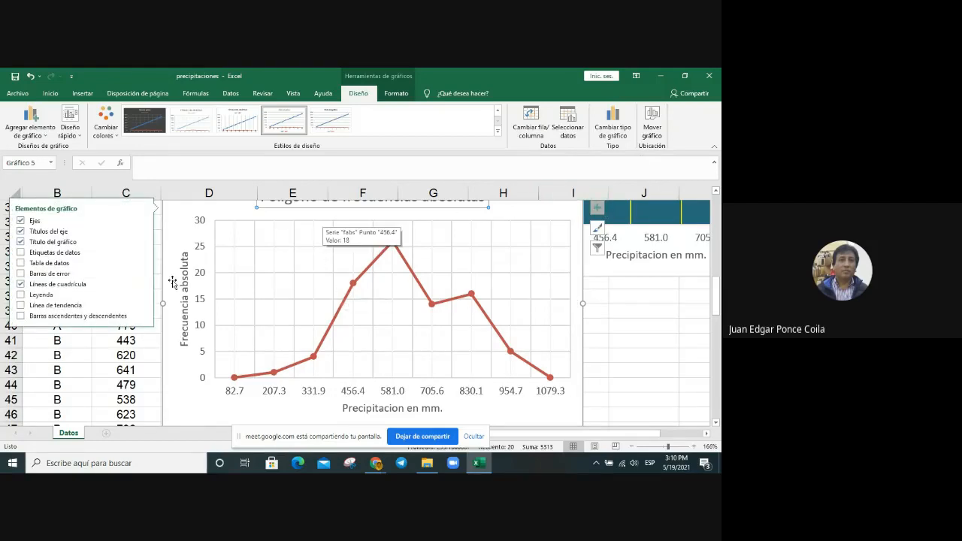
left_click(46, 254)
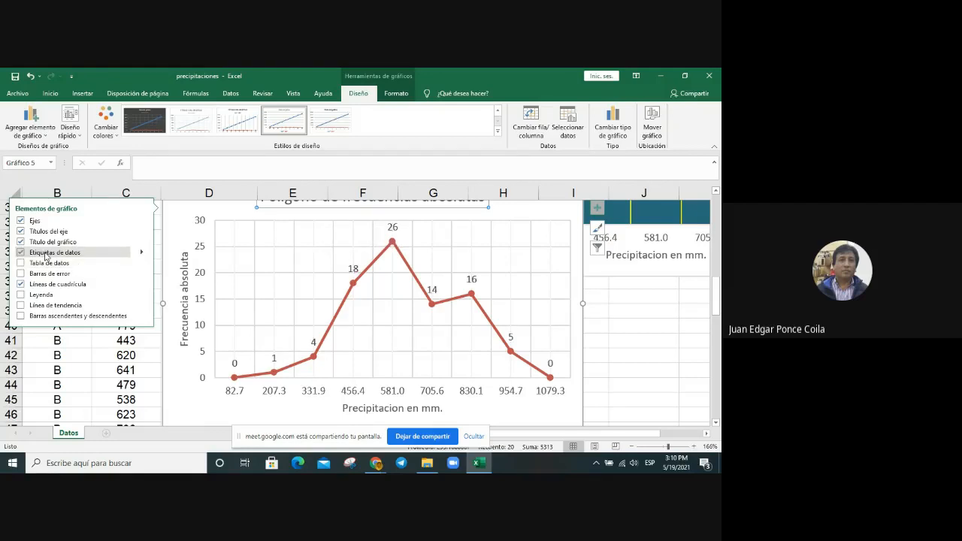
left_click(655, 410)
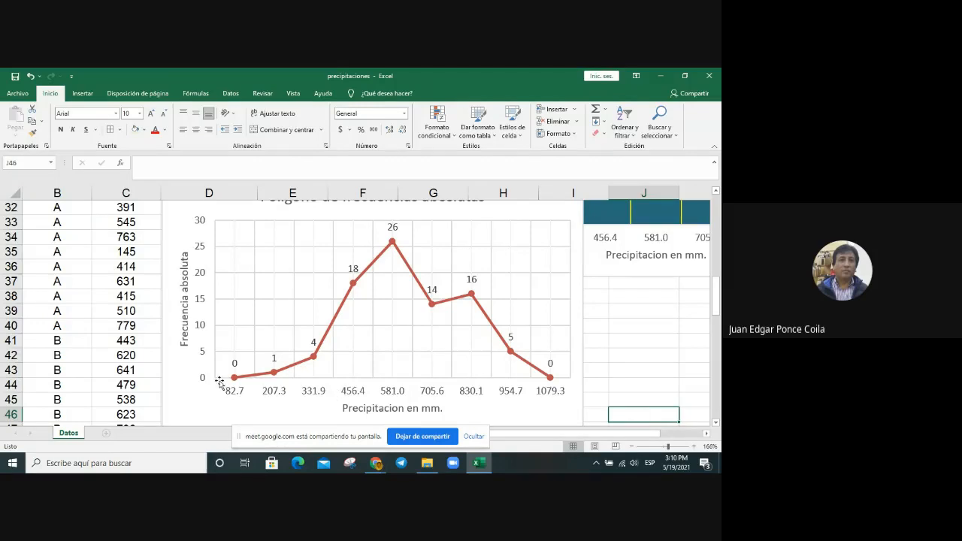
Step: Inspect the values of the frequency polygon's points at the start and end of the line
mouse_move(234, 381)
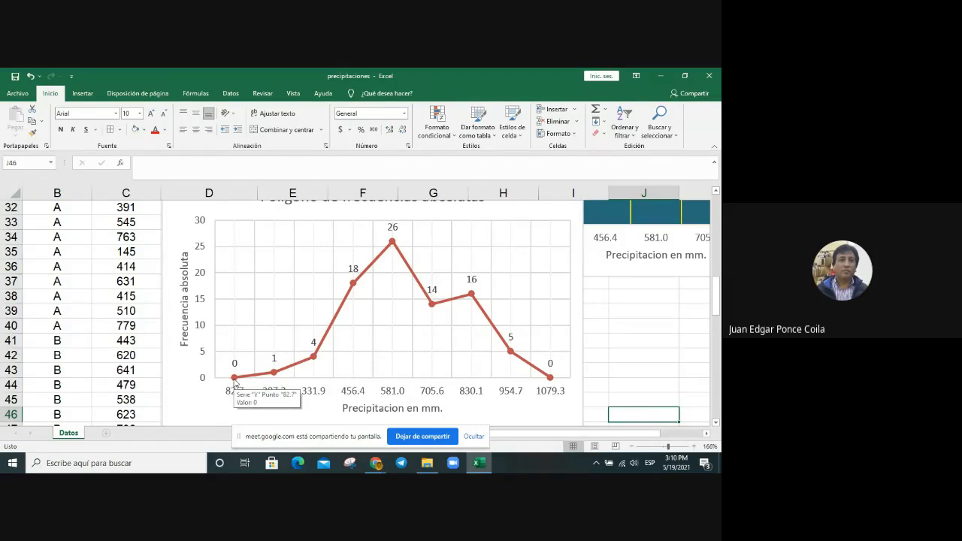
mouse_move(275, 376)
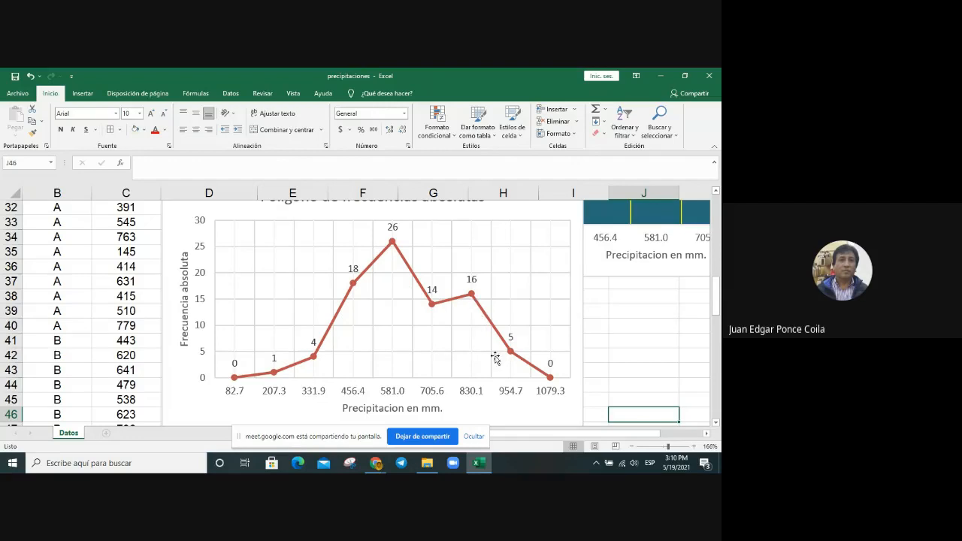
mouse_move(510, 353)
mouse_move(550, 379)
mouse_move(468, 297)
mouse_move(549, 379)
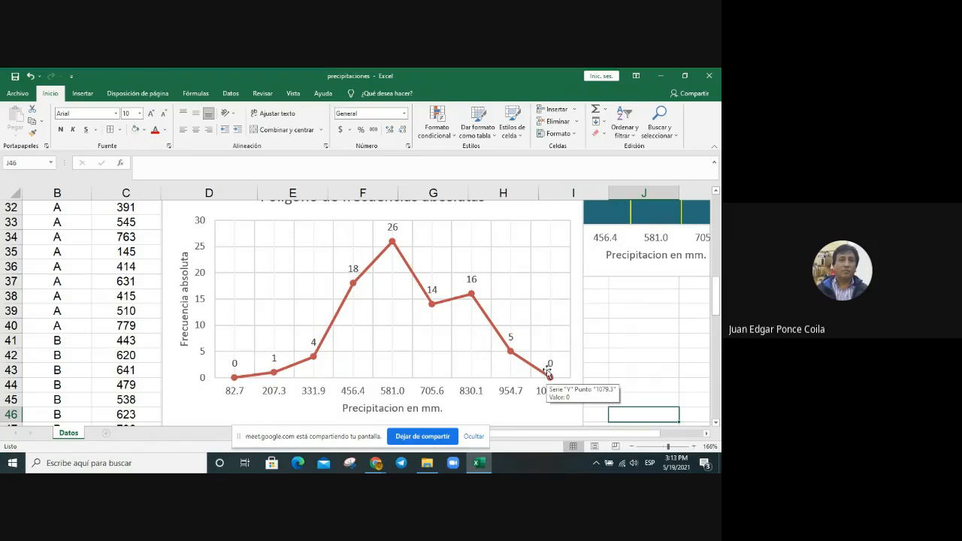
Step: Move the frequency polygon chart away from the X–Y table to the area below the histogram
left_click(603, 338)
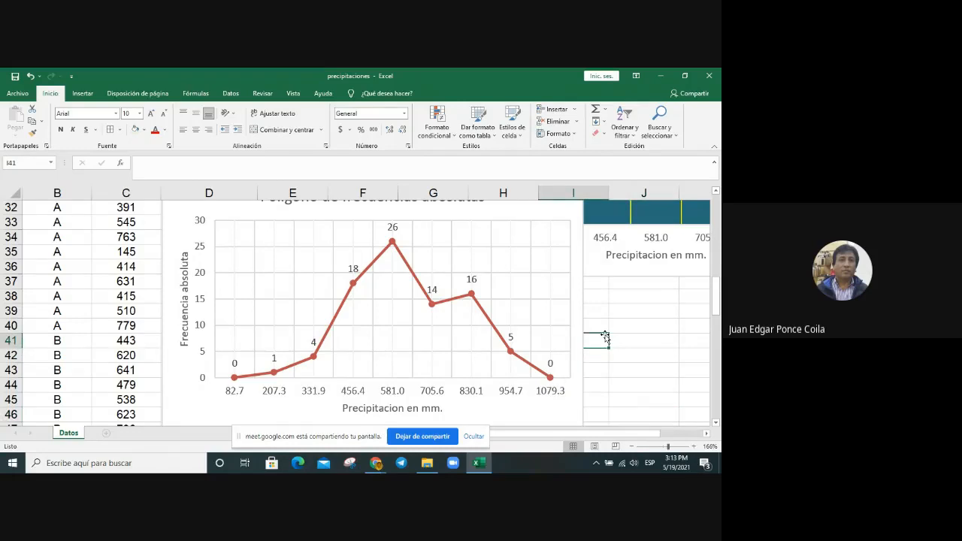
scroll(605, 338, "down", 1)
scroll(605, 338, "up", 2)
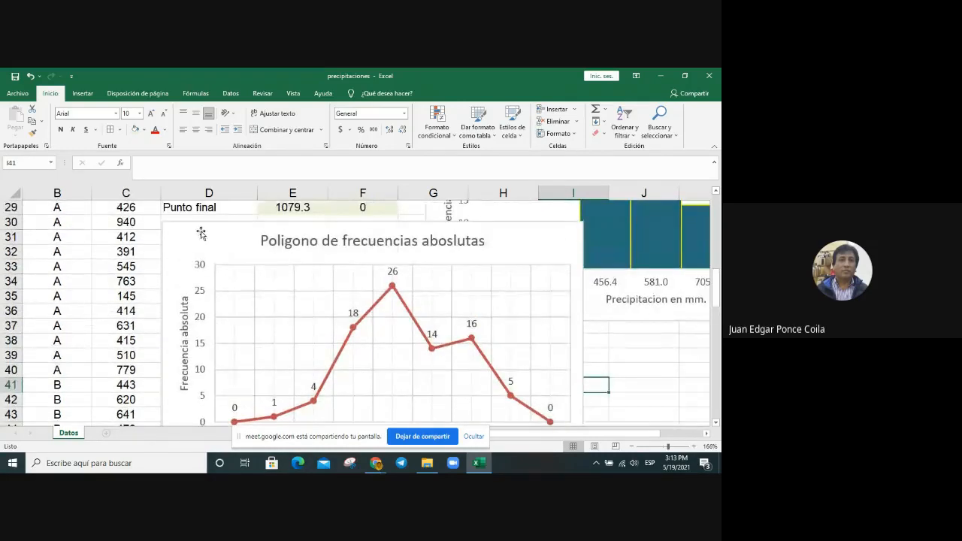
left_click(200, 234)
left_click_drag(201, 234, 465, 338)
scroll(354, 344, "up", 3)
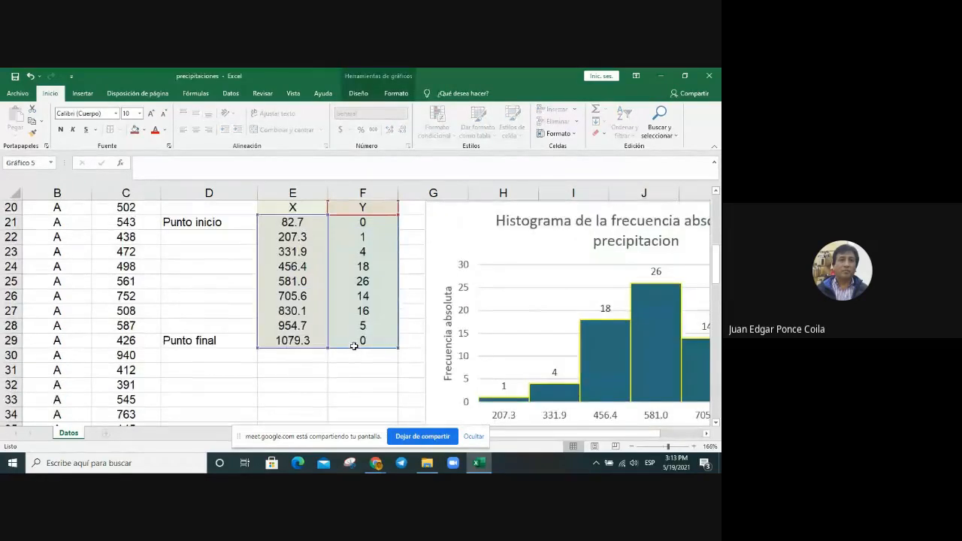
scroll(354, 346, "down", 3)
scroll(354, 345, "down", 3)
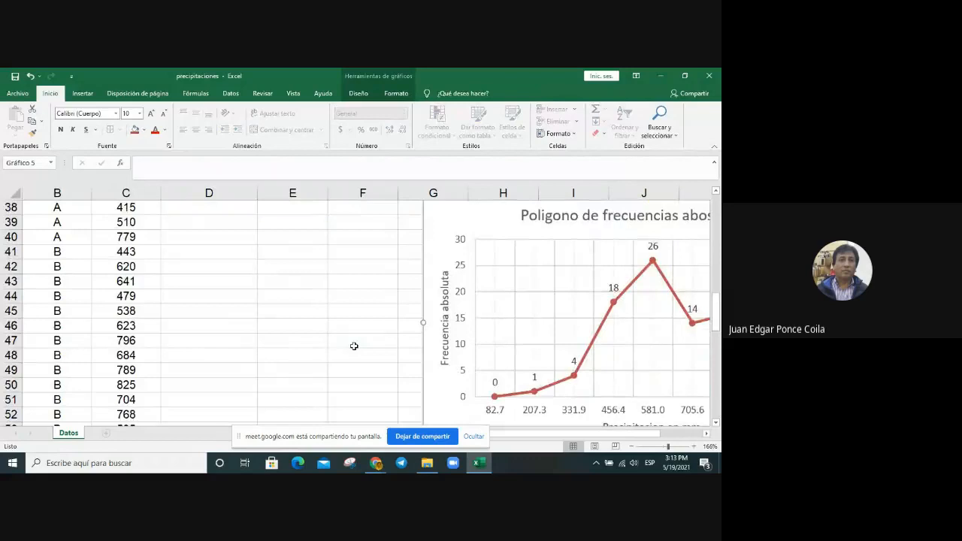
Step: Examine the Lsup column and the cumulative frequency columns of the frequency table
scroll(354, 346, "down", 1)
scroll(354, 346, "up", 7)
scroll(354, 346, "up", 5)
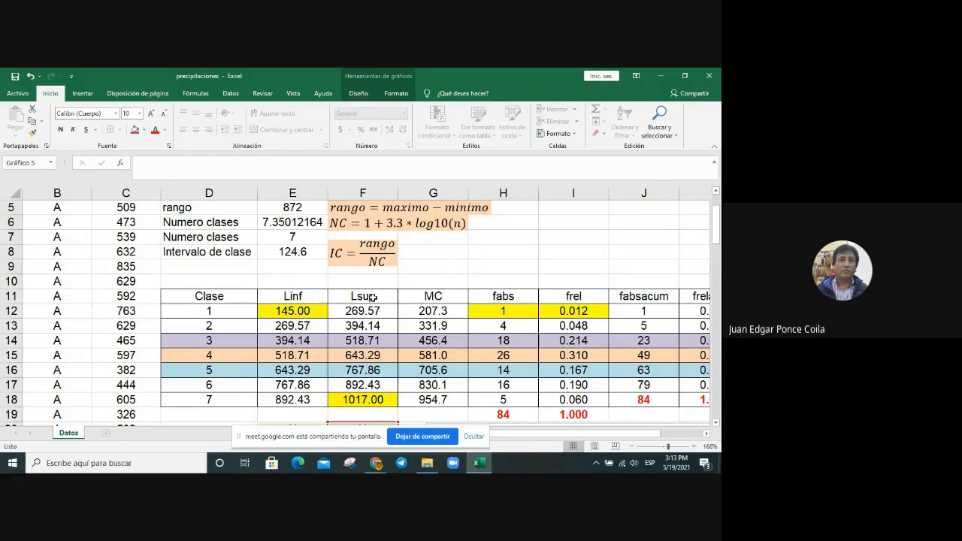
left_click_drag(373, 298, 378, 402)
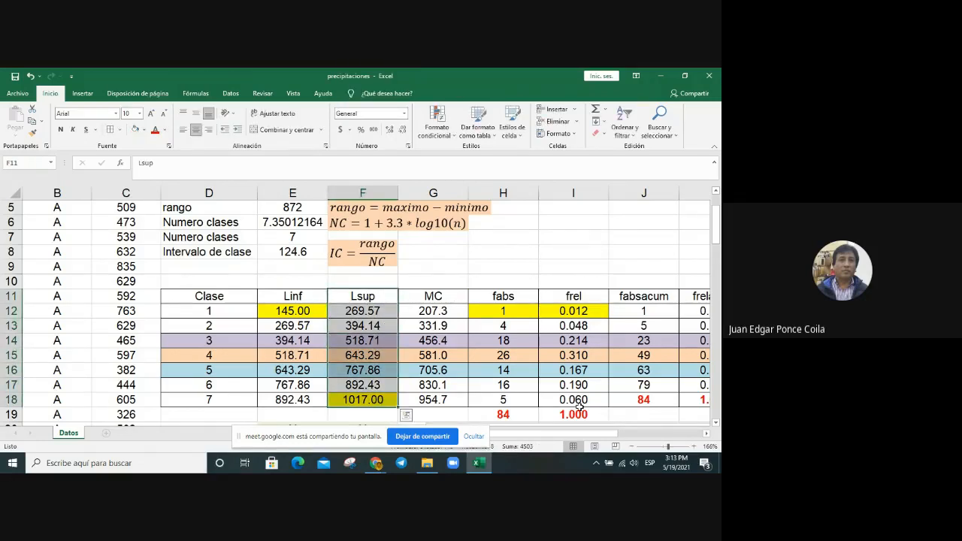
left_click_drag(627, 434, 661, 440)
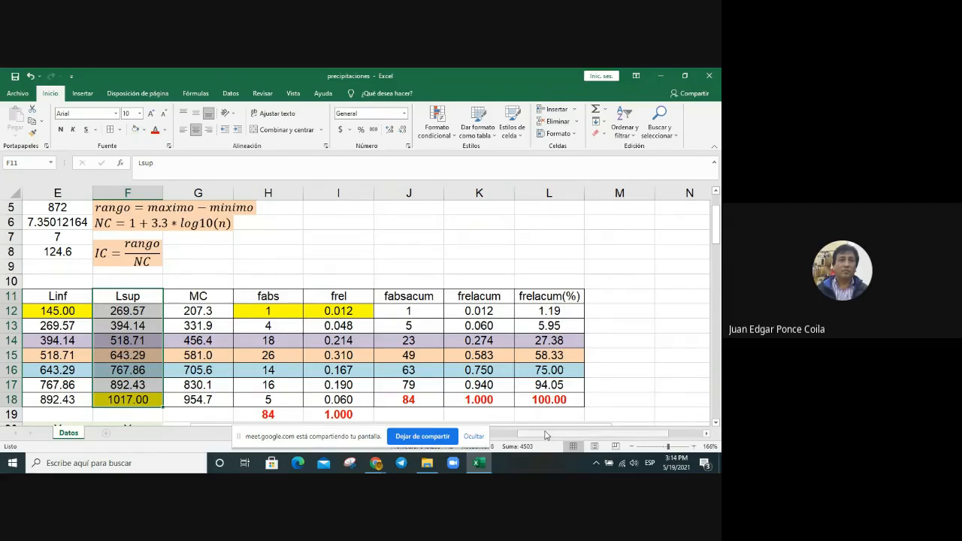
left_click_drag(546, 436, 476, 441)
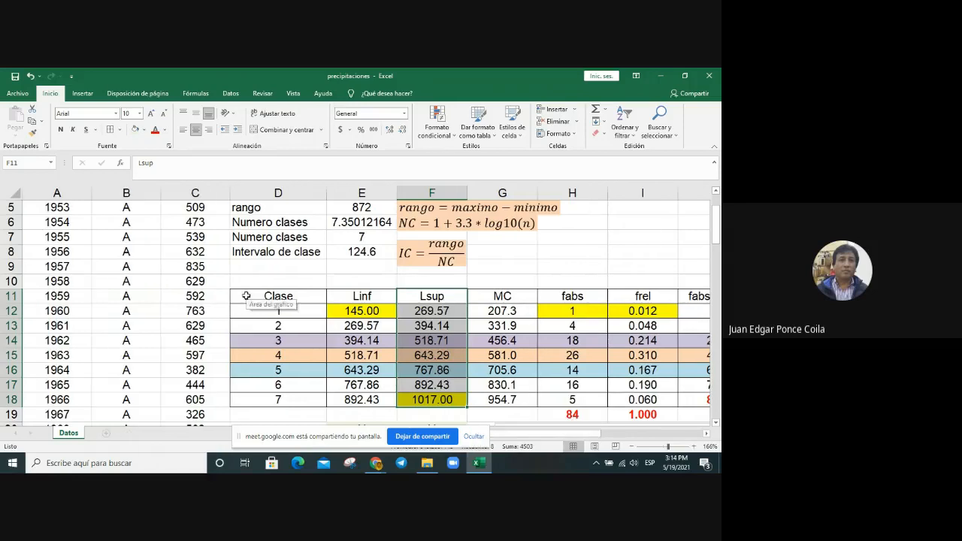
Step: Insert a clustered column chart from the whole frequency table D11:L18 and place it just below the table
left_click_drag(248, 296, 556, 400)
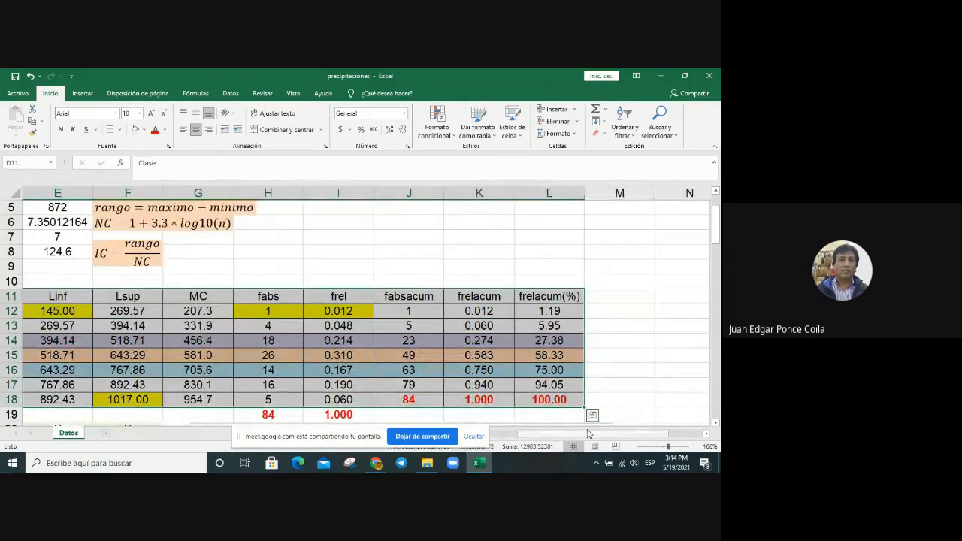
left_click_drag(556, 436, 535, 440)
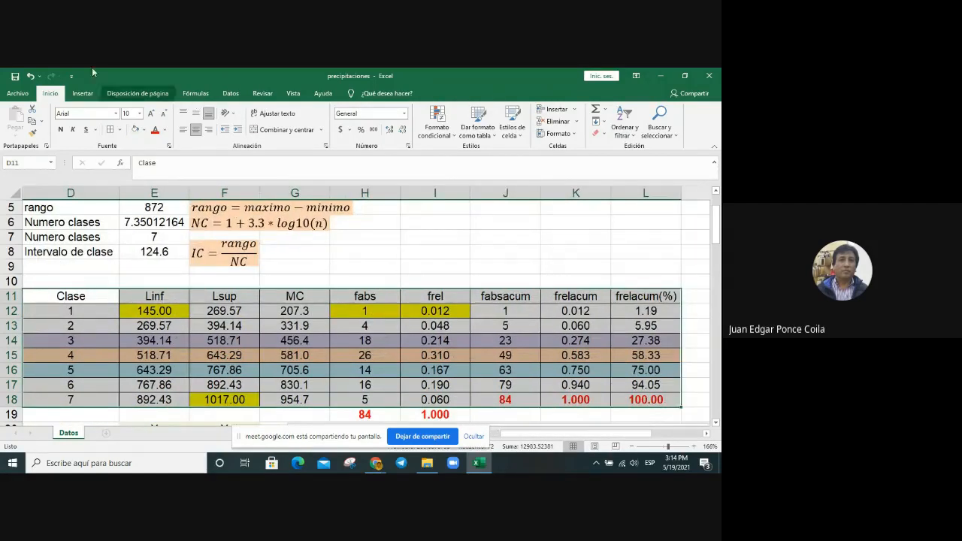
left_click(84, 94)
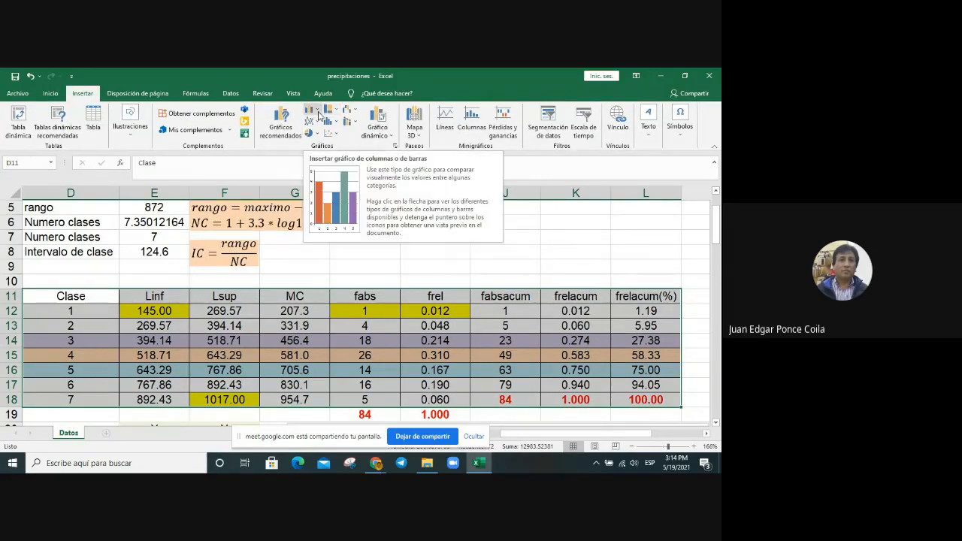
left_click(319, 113)
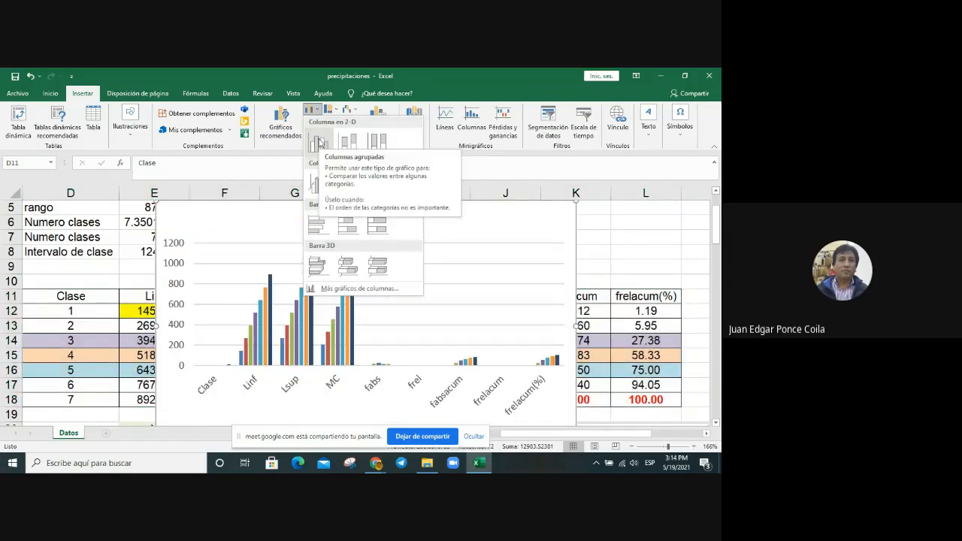
left_click(319, 142)
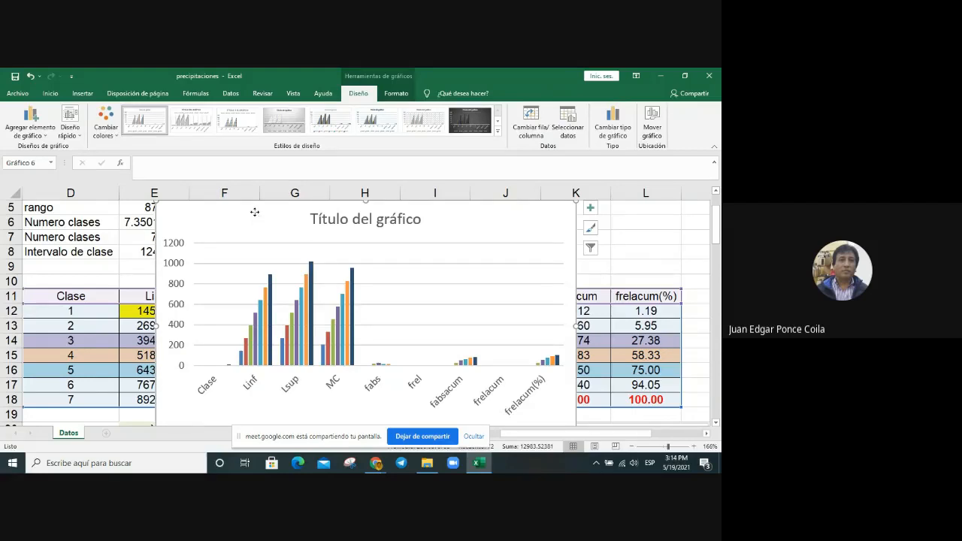
left_click_drag(255, 211, 268, 403)
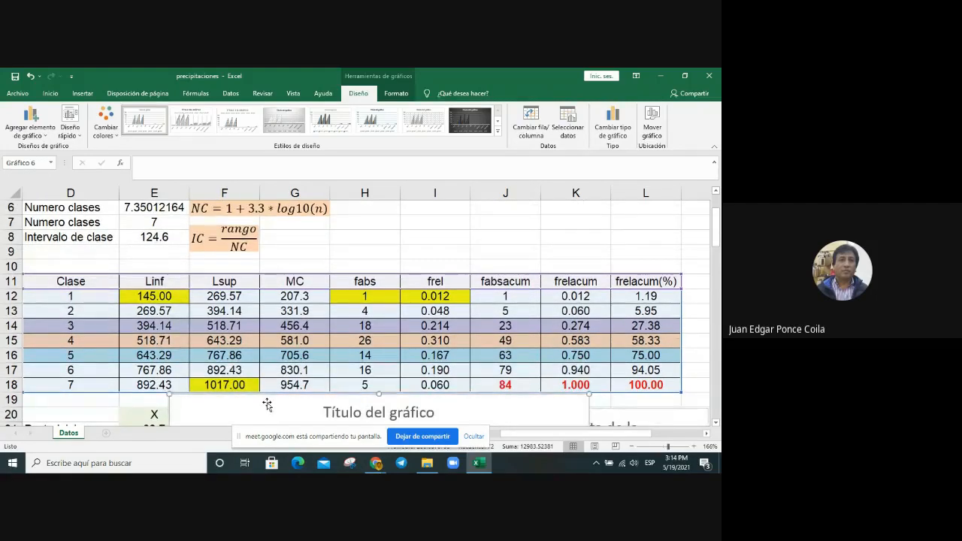
Step: Open the new column chart's data source and switch its rows and columns so the table headings become the series
scroll(268, 403, "down", 2)
right_click(241, 328)
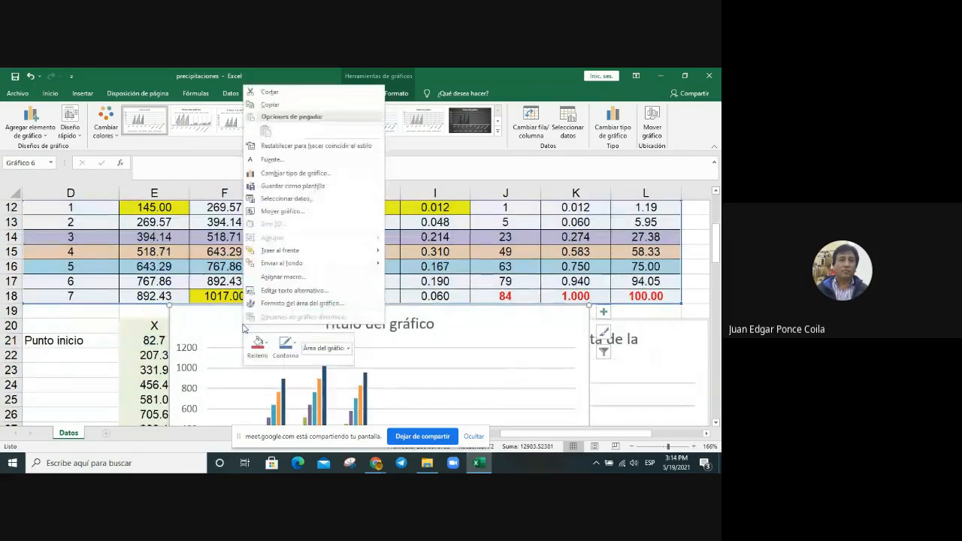
left_click(297, 200)
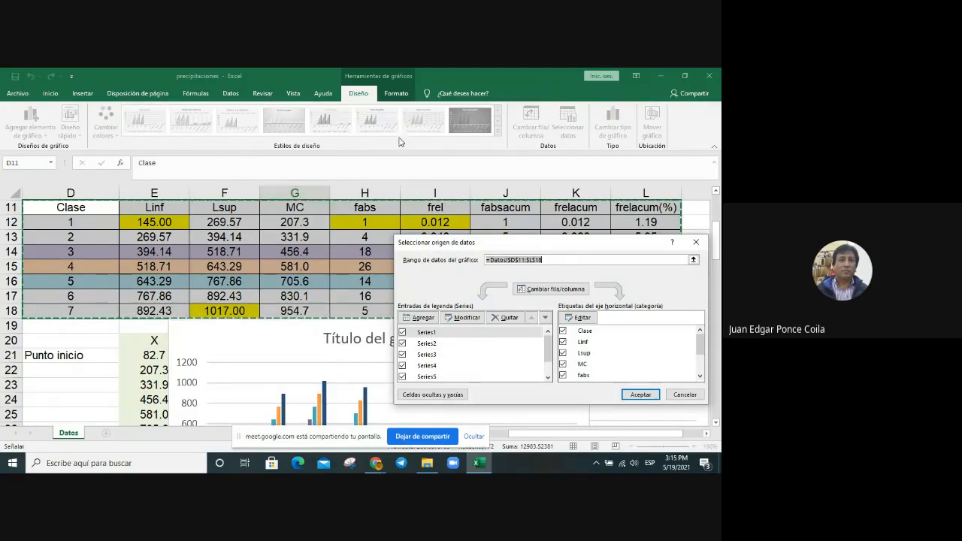
left_click_drag(702, 342, 704, 369)
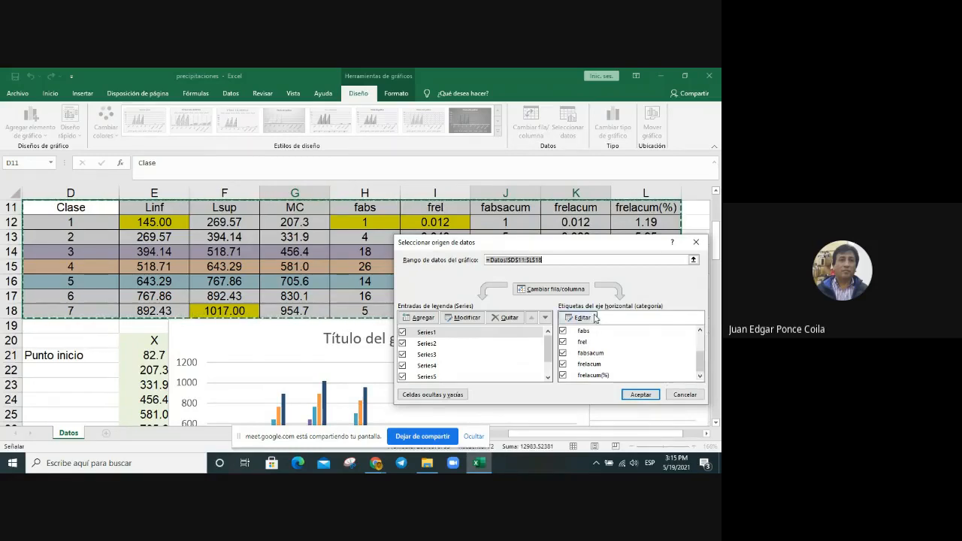
left_click(557, 291)
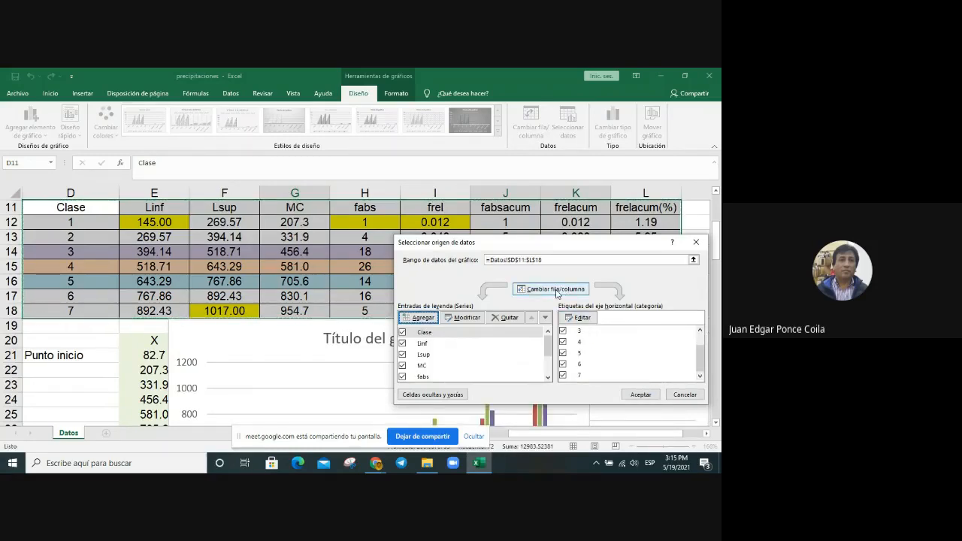
Step: Set the chart's horizontal axis labels to the Lsup values in F12:F18
left_click(586, 322)
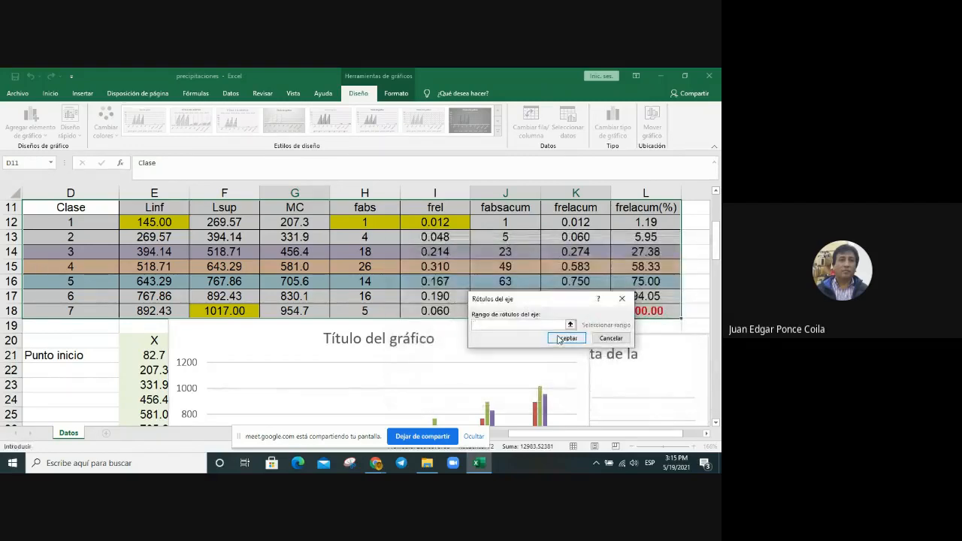
left_click(570, 324)
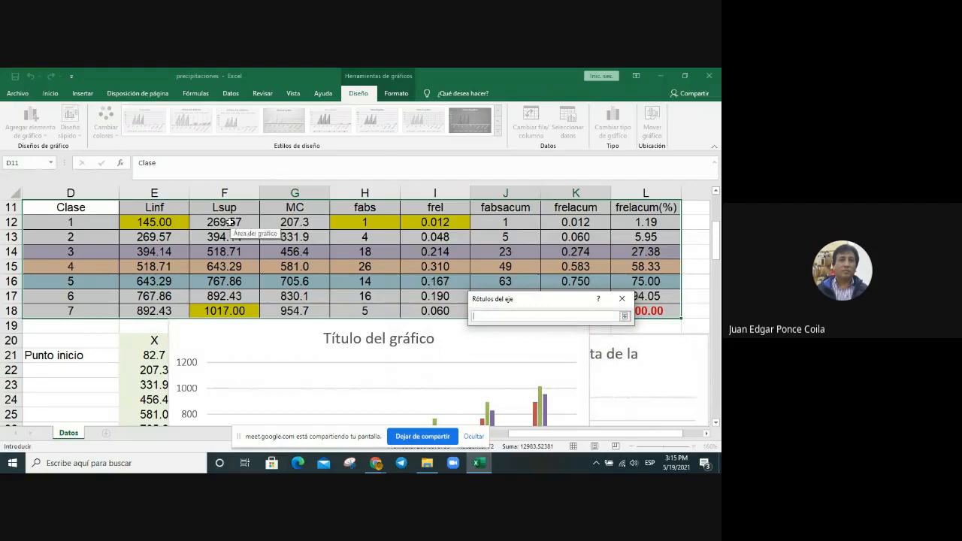
left_click_drag(229, 222, 226, 311)
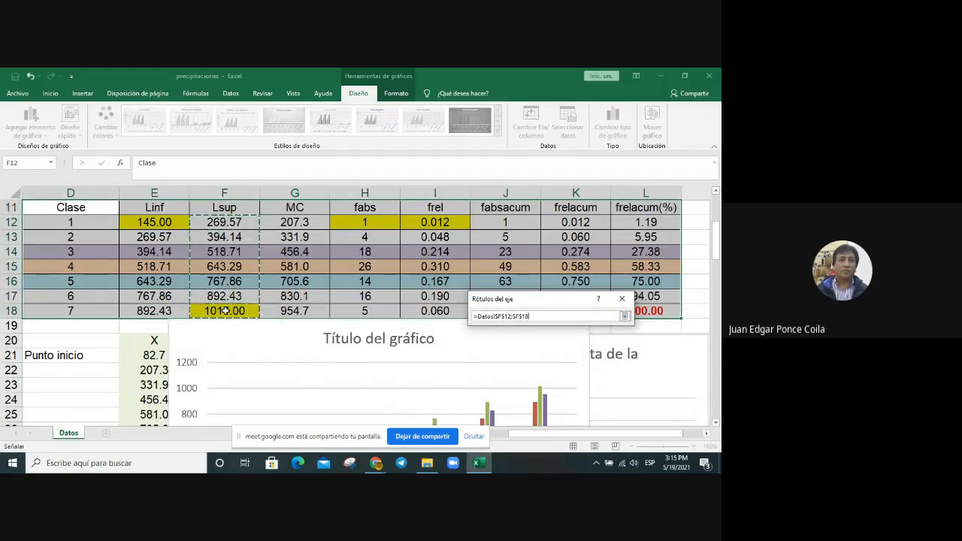
key("Return")
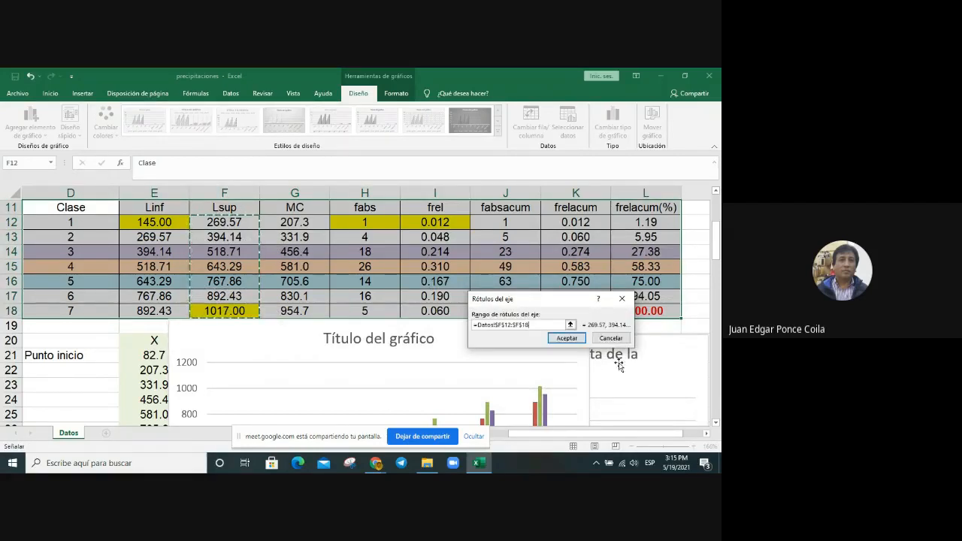
left_click(567, 338)
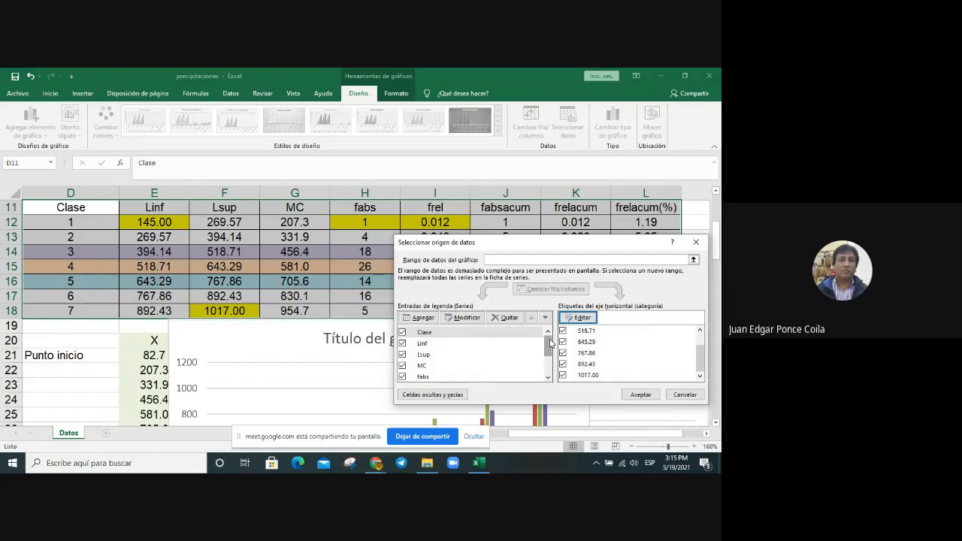
Step: Remove every series from Clase through frelacum, keeping only frelacum(%), and accept the chart's data source
left_click(510, 318)
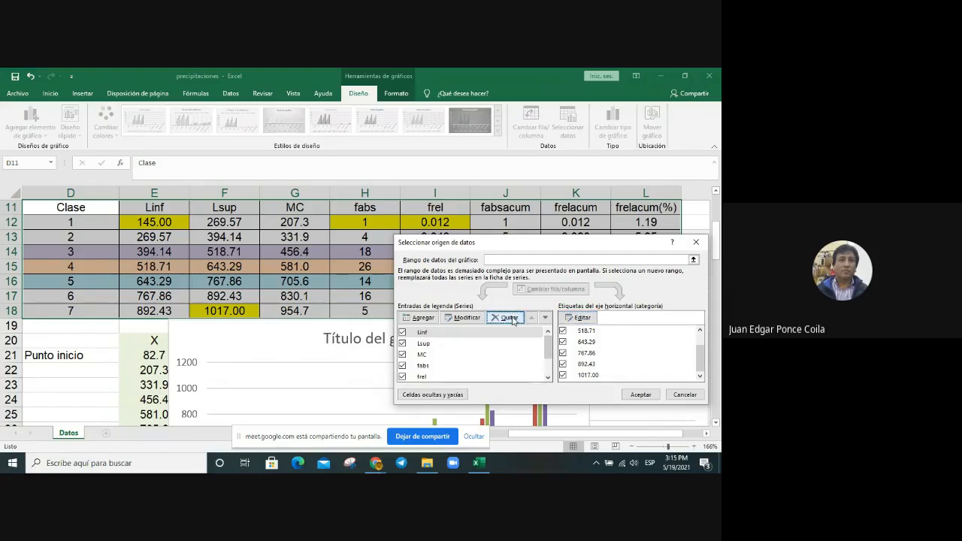
left_click(510, 318)
left_click(510, 318)
left_click(510, 318)
left_click(510, 318)
left_click(509, 318)
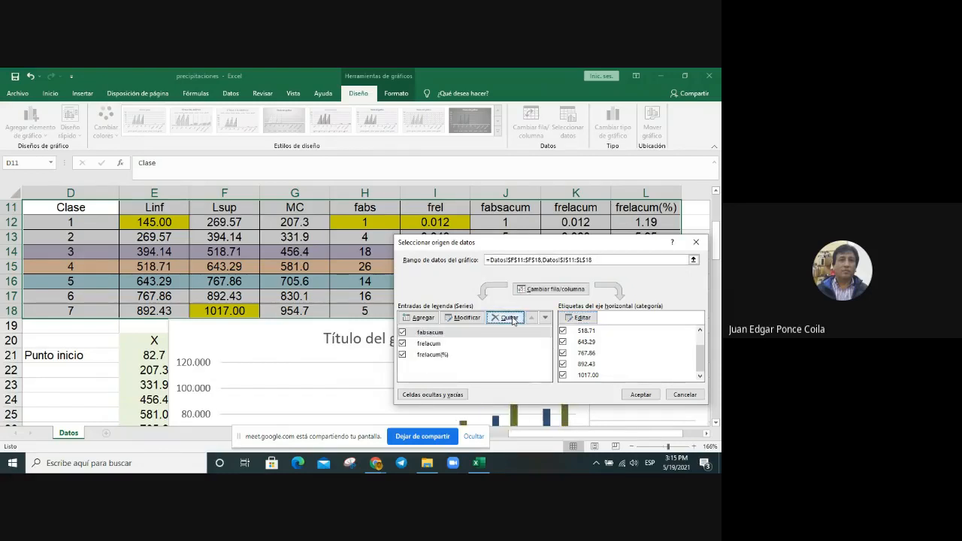
left_click(509, 318)
left_click(509, 318)
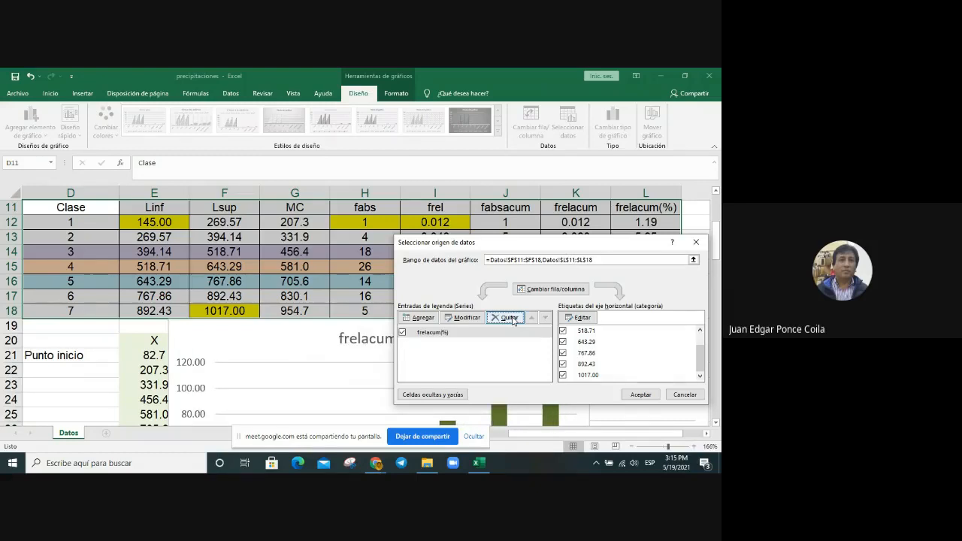
left_click(641, 395)
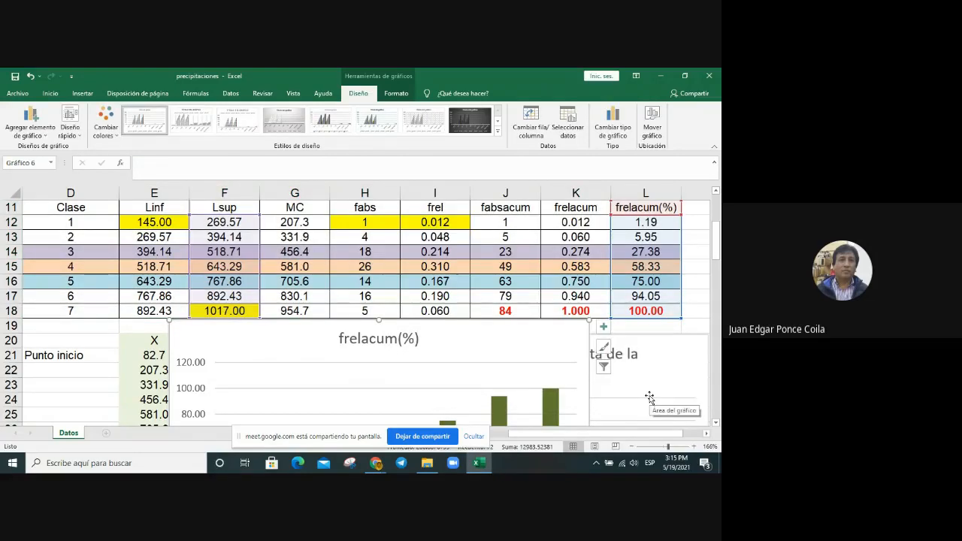
Step: Move the frelacum(%) column chart down the sheet to the free area below the frequency polygon, starting at row 56
scroll(649, 397, "down", 4)
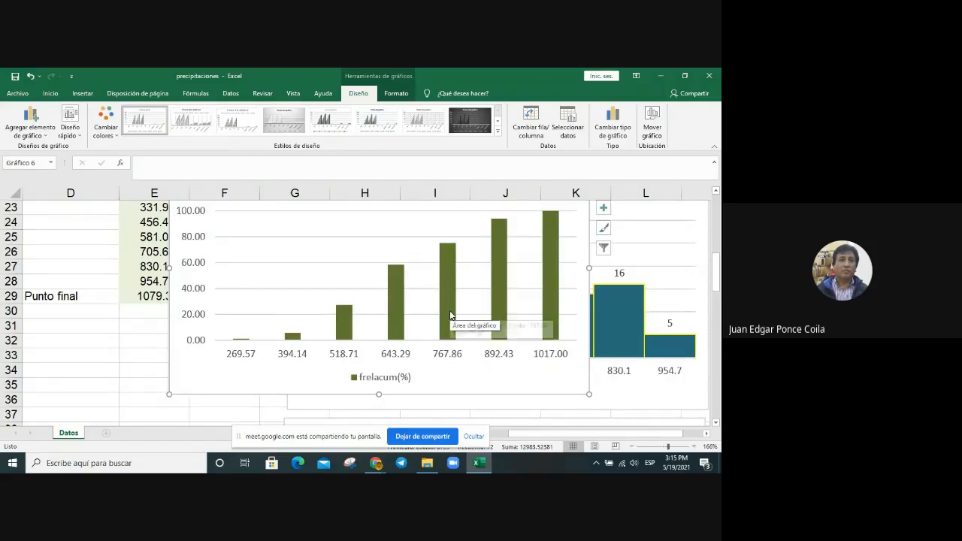
mouse_move(450, 316)
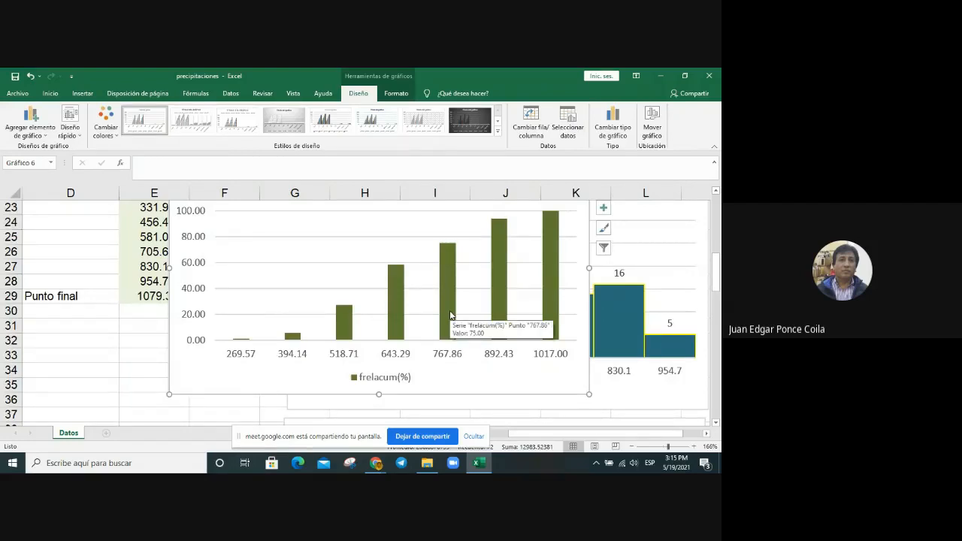
scroll(445, 421, "up", 2)
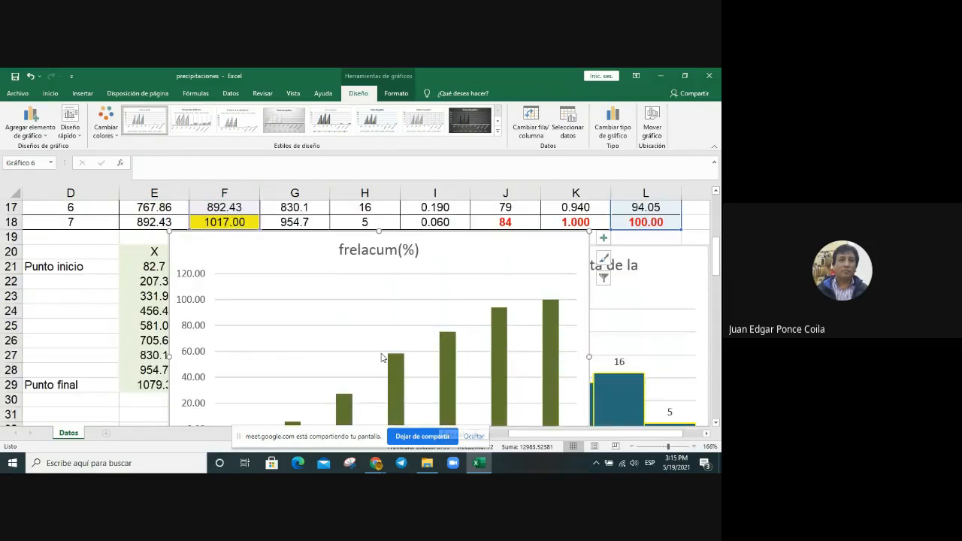
left_click_drag(242, 243, 295, 418)
scroll(343, 354, "down", 2)
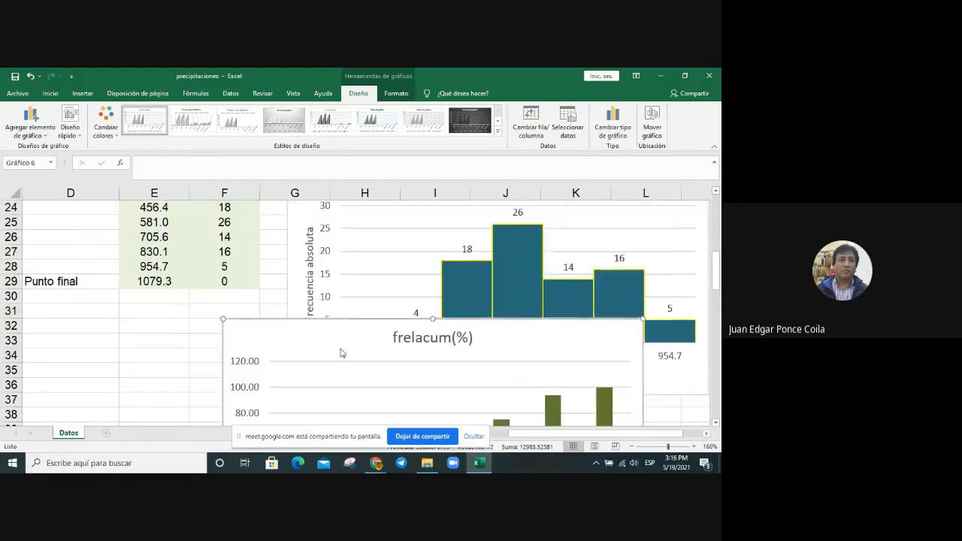
left_click_drag(262, 331, 271, 409)
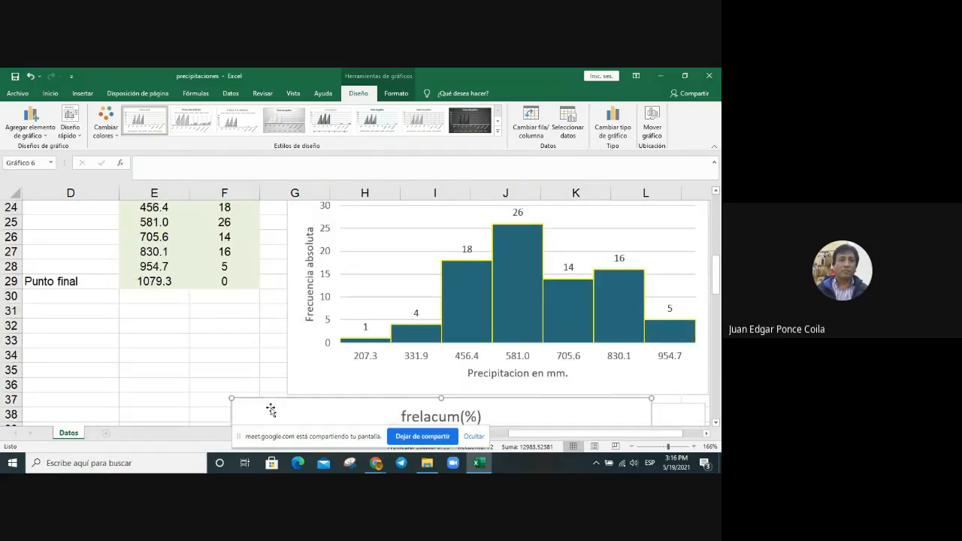
scroll(251, 319, "down", 3)
left_click_drag(323, 294, 335, 401)
scroll(324, 354, "down", 3)
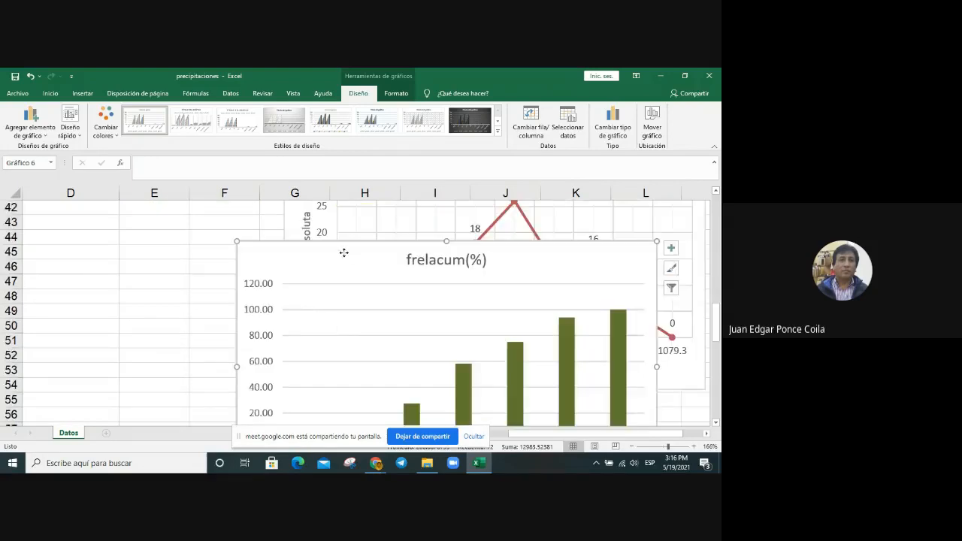
left_click_drag(344, 249, 386, 380)
scroll(278, 278, "down", 3)
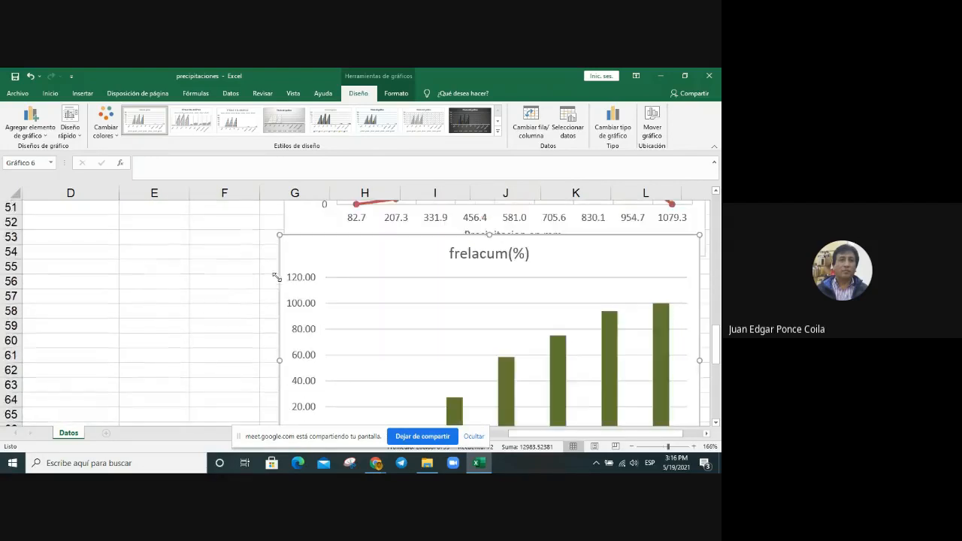
left_click_drag(420, 252, 424, 294)
scroll(424, 294, "down", 4)
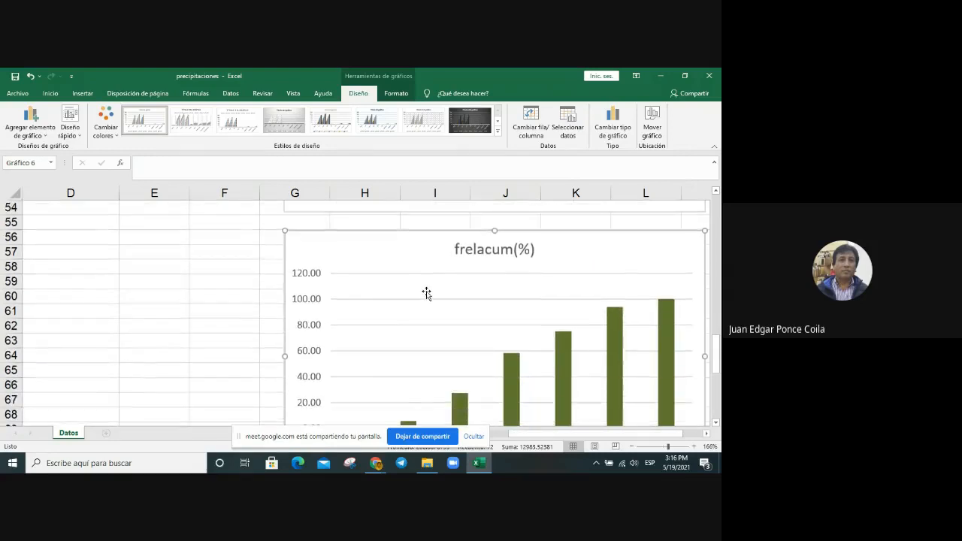
scroll(427, 294, "up", 2)
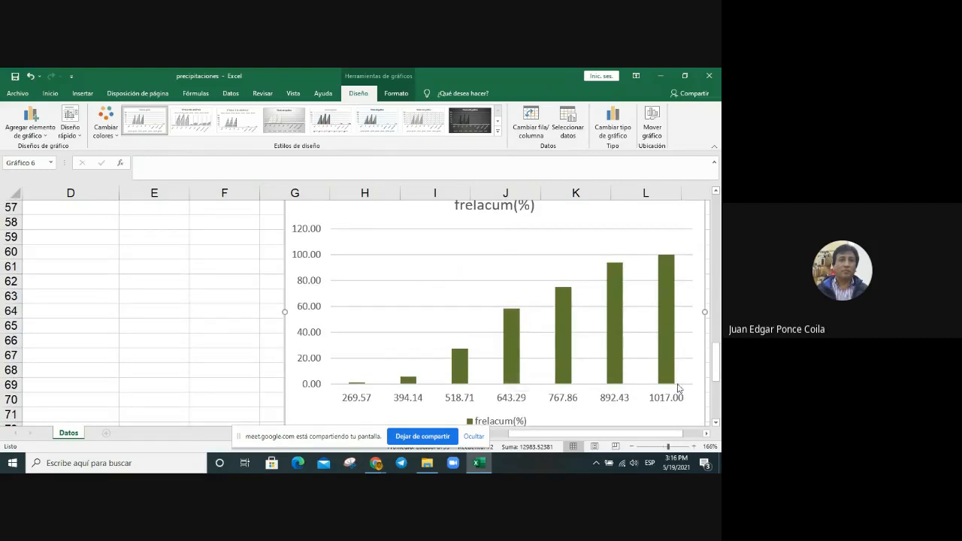
Step: Add axis titles to the frelacum(%) column chart
left_click(711, 438)
left_click(711, 438)
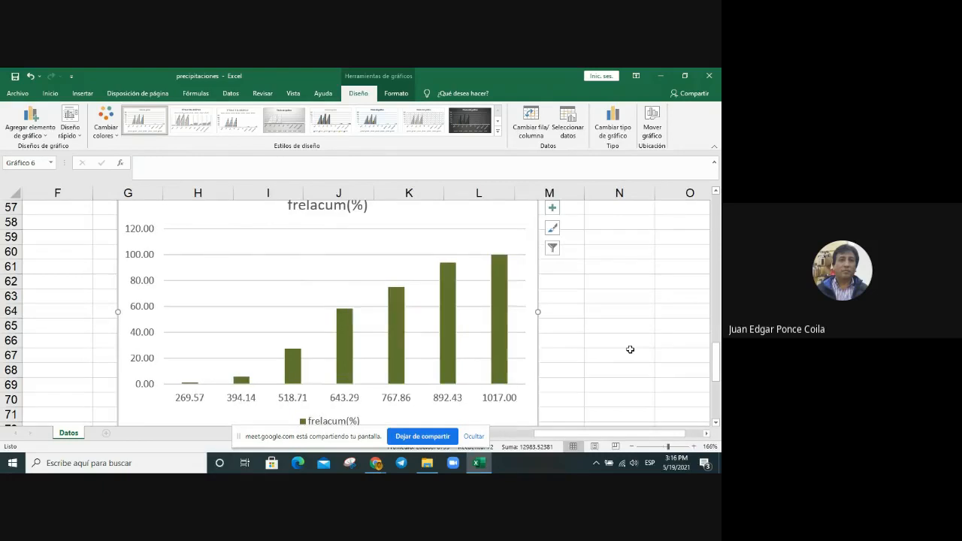
scroll(629, 348, "up", 2)
left_click(553, 283)
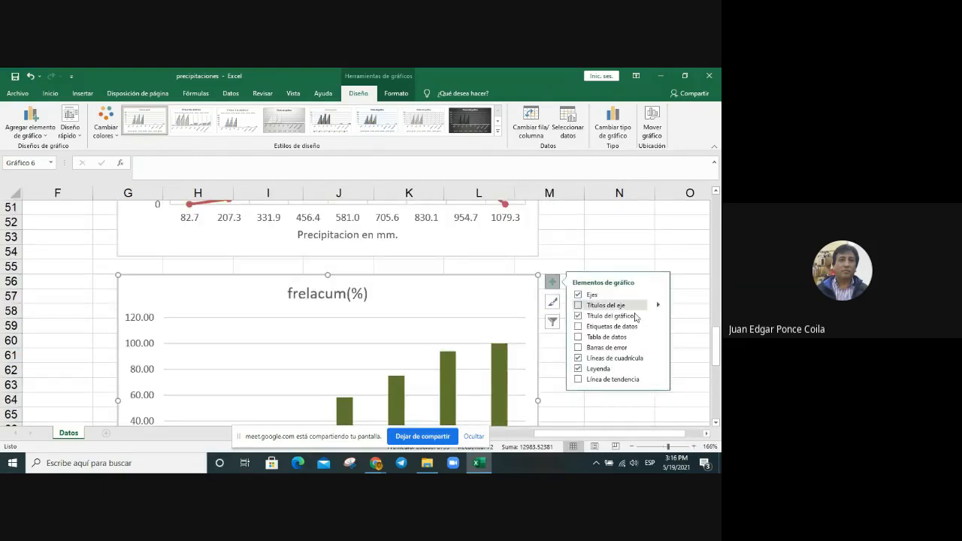
left_click(626, 307)
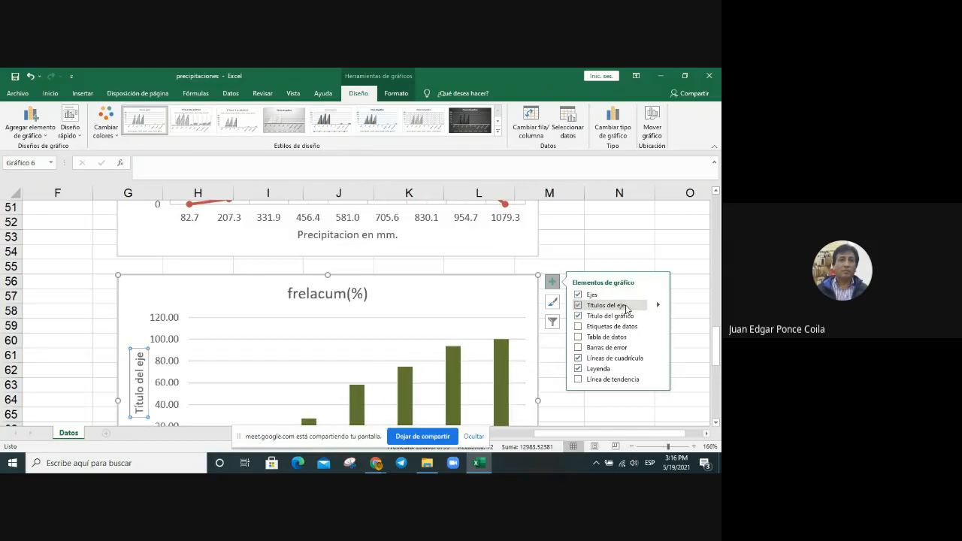
left_click(662, 253)
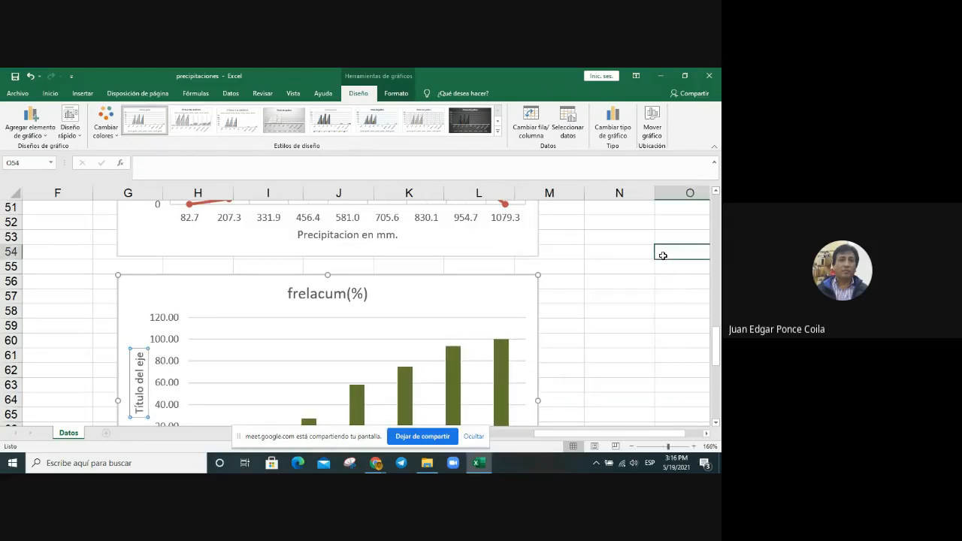
left_click(423, 311)
Step: Replace the horizontal axis title of the frelacum(%) chart with "Limites superiores de la precipitacion"
scroll(422, 312, "down", 4)
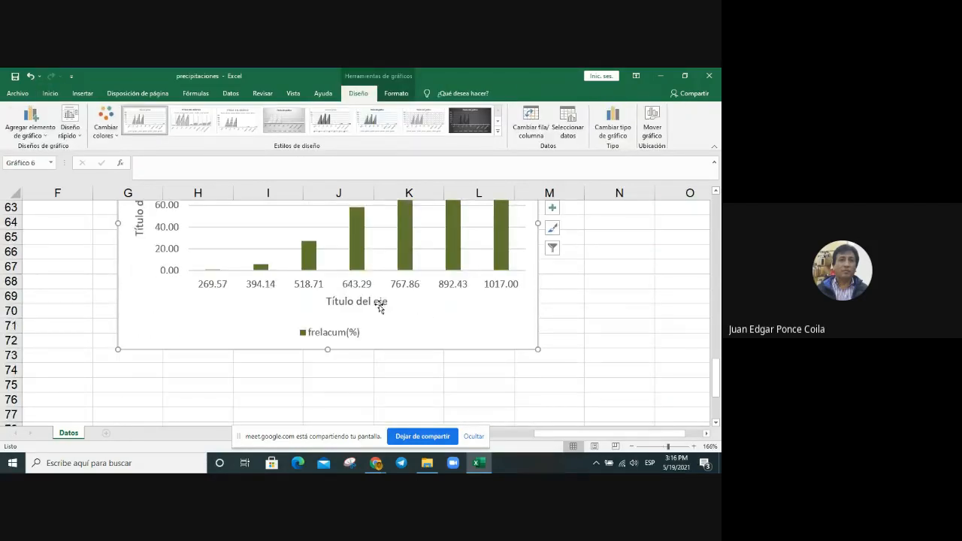
left_click(382, 302)
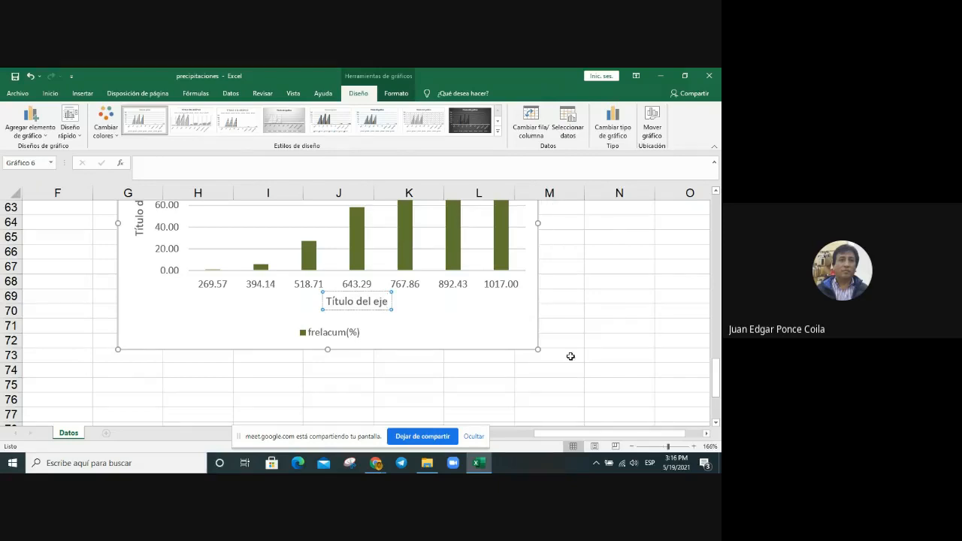
key("BackSpace")
key("BackSpace")
key("BackSpace")
key("BackSpace")
key("BackSpace")
key("BackSpace")
key("BackSpace")
key("BackSpace")
key("BackSpace")
key("BackSpace")
key("BackSpace")
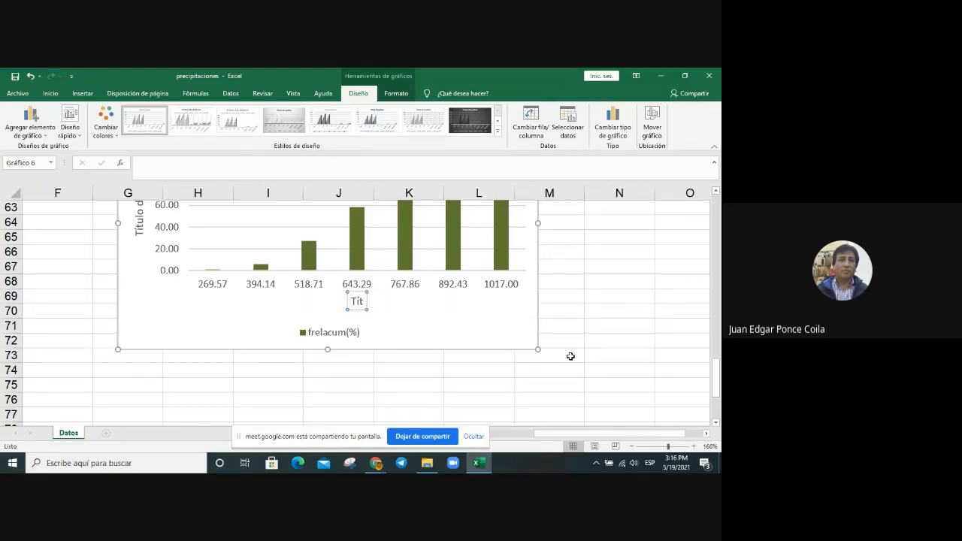
key("BackSpace")
key("BackSpace")
key("BackSpace")
type("Limites superi")
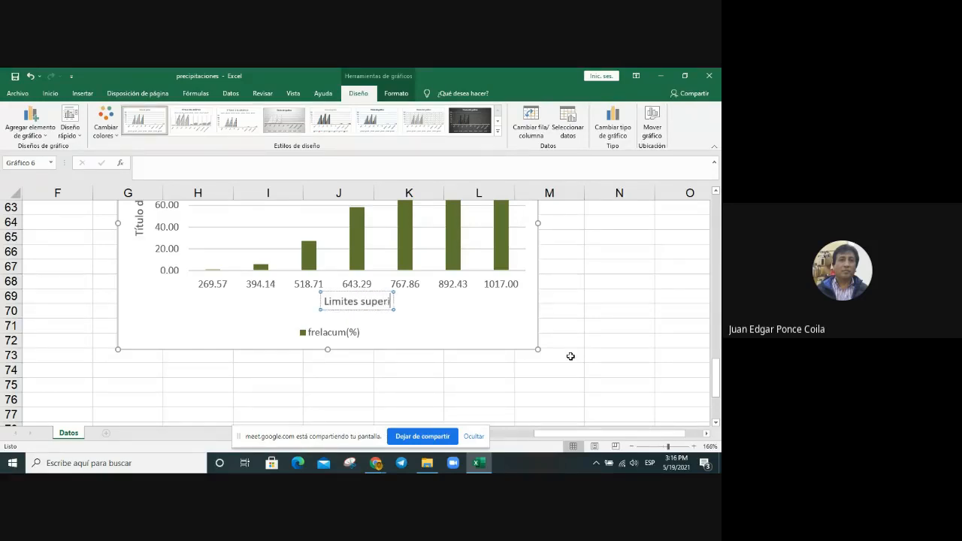
type("ores")
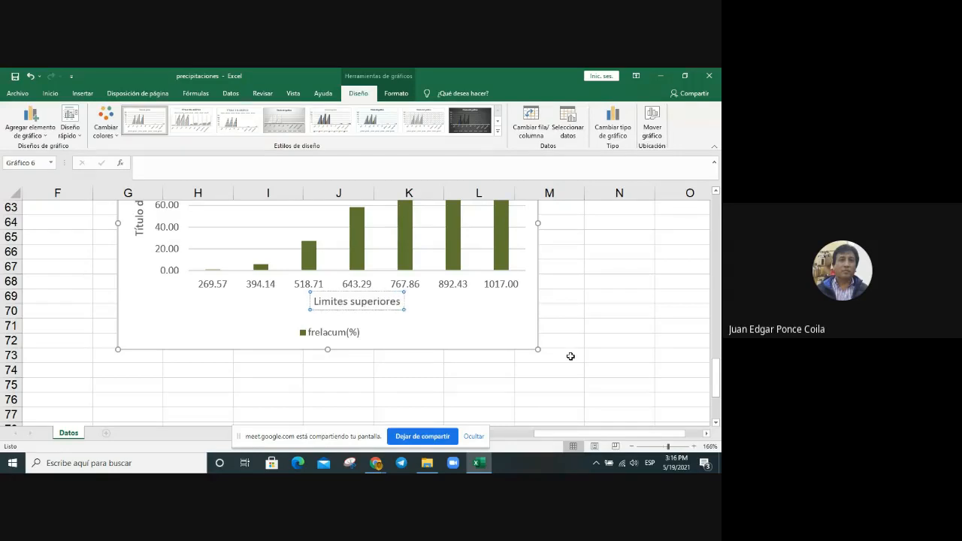
type(" de la p")
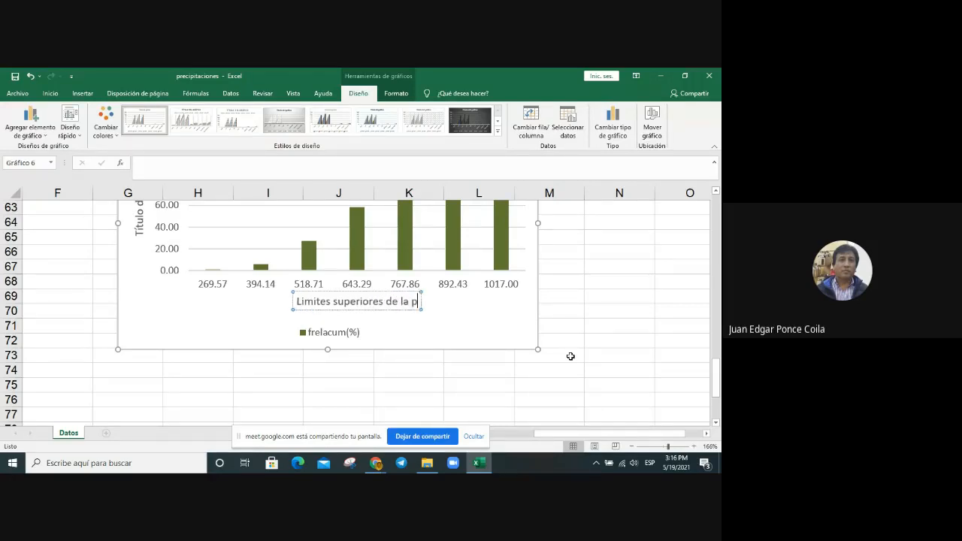
type("recipitacion")
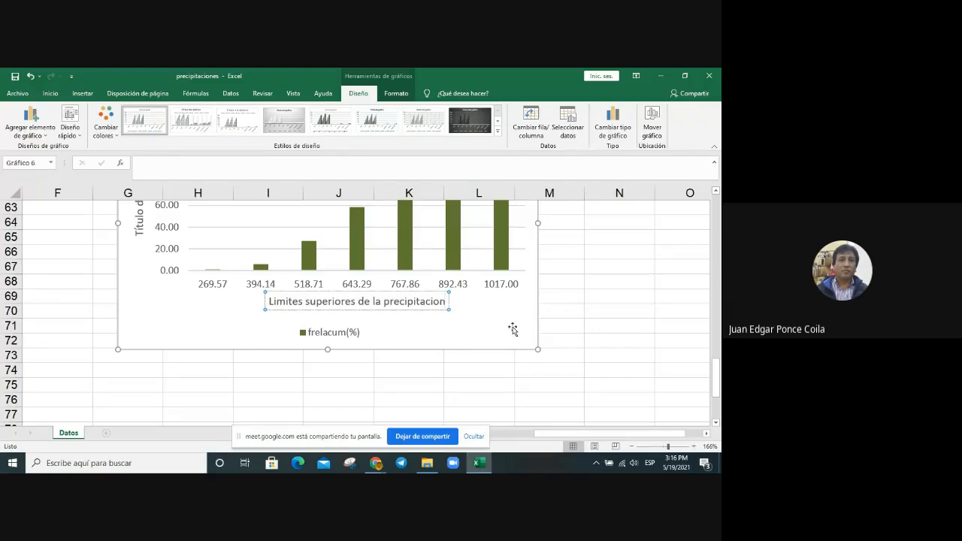
Step: Replace the vertical axis title of the frelacum(%) chart with "Frecuencia relativa en %"
left_click(141, 233)
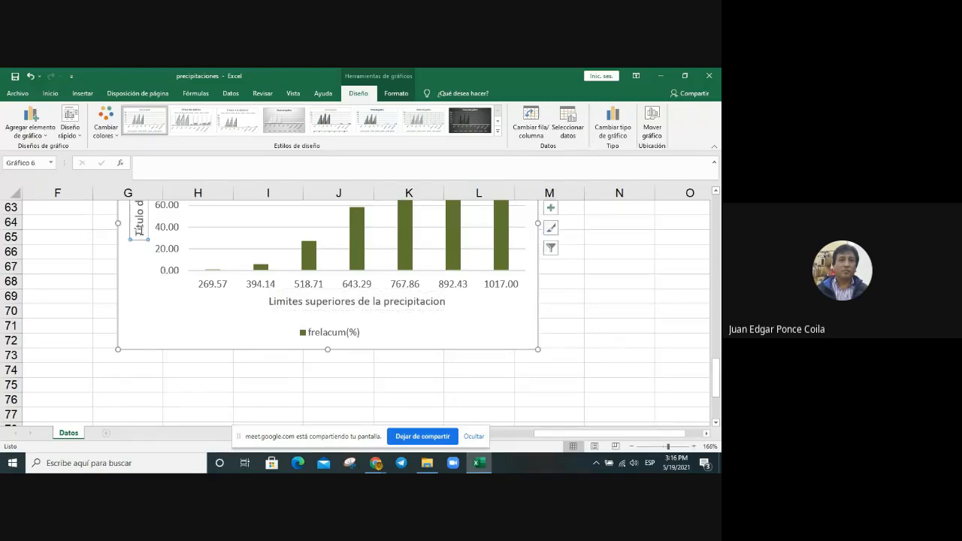
scroll(125, 341, "up", 2)
left_click(139, 325)
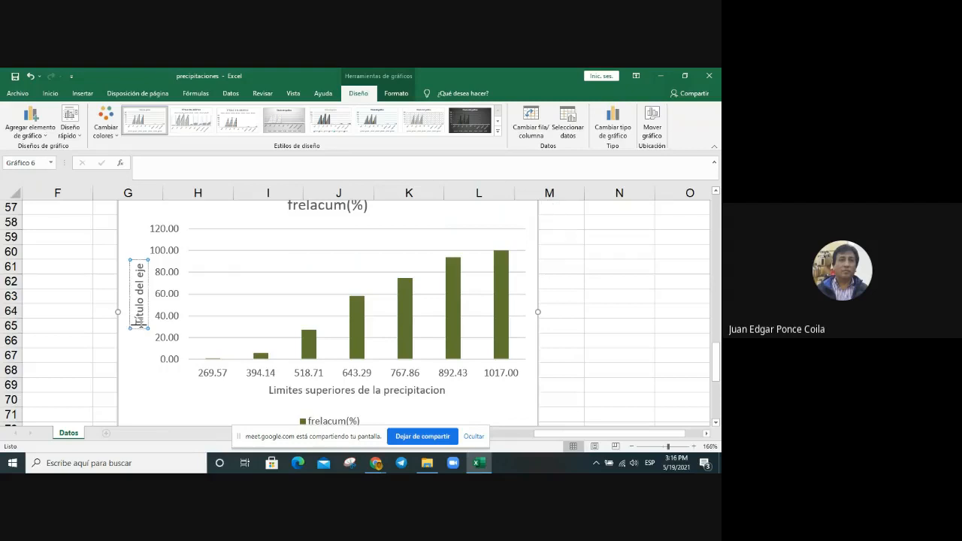
type("Frecuenc")
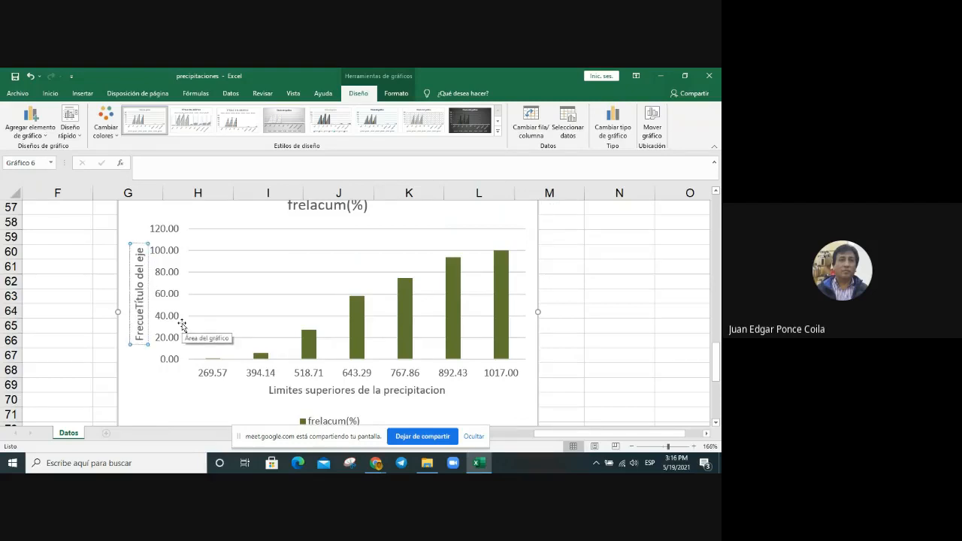
type("ia rel")
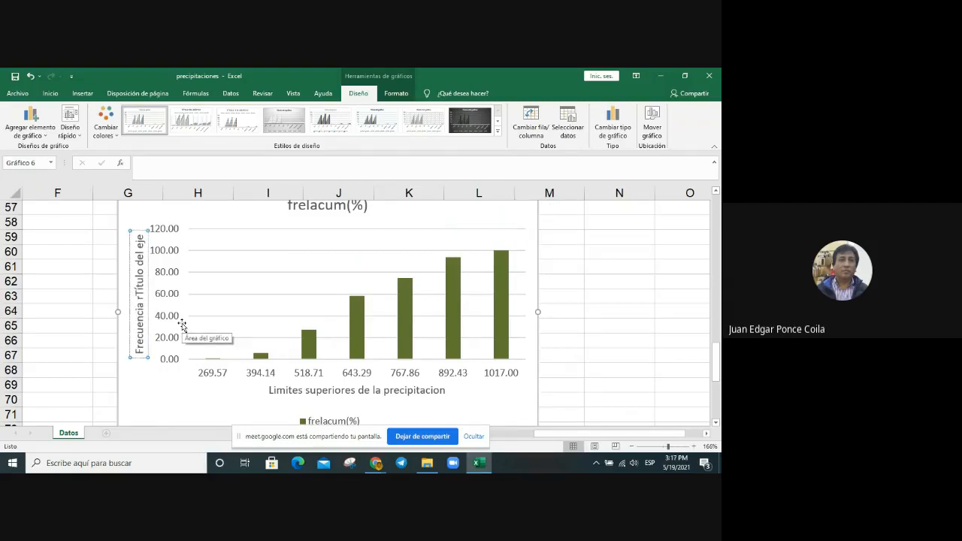
type("ativa ")
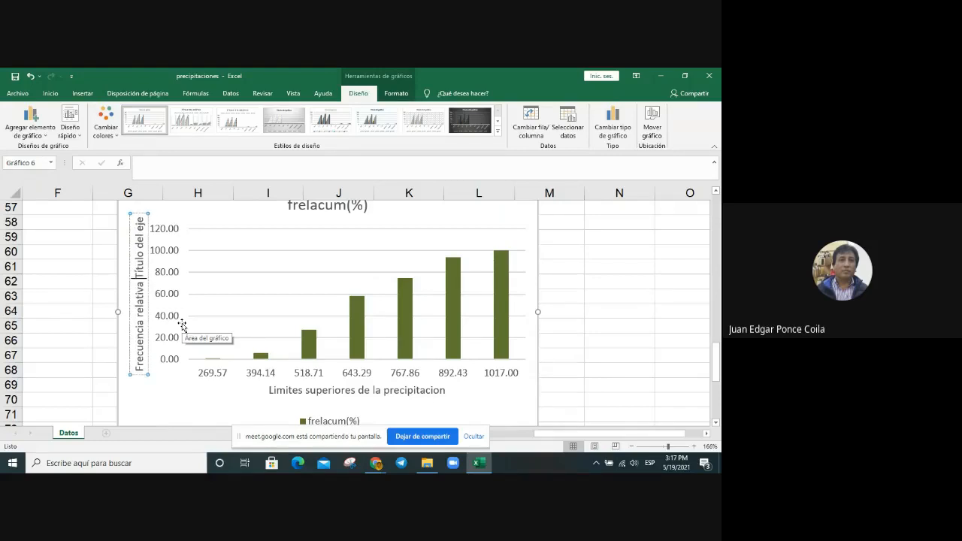
type("en")
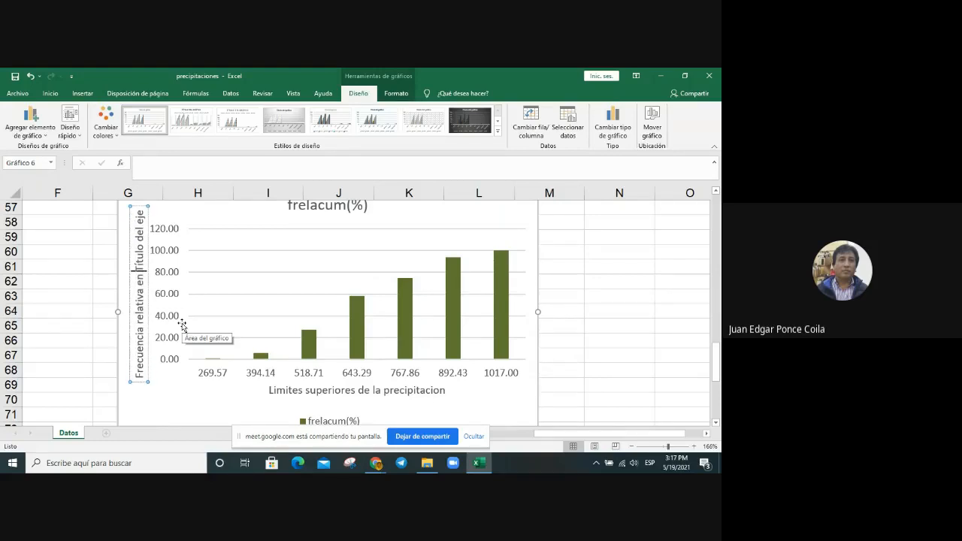
type(" %")
key("Delete")
key("Delete")
key("Delete")
key("Delete")
key("Delete")
key("Delete")
key("Delete")
key("Delete")
key("Delete")
key("Delete")
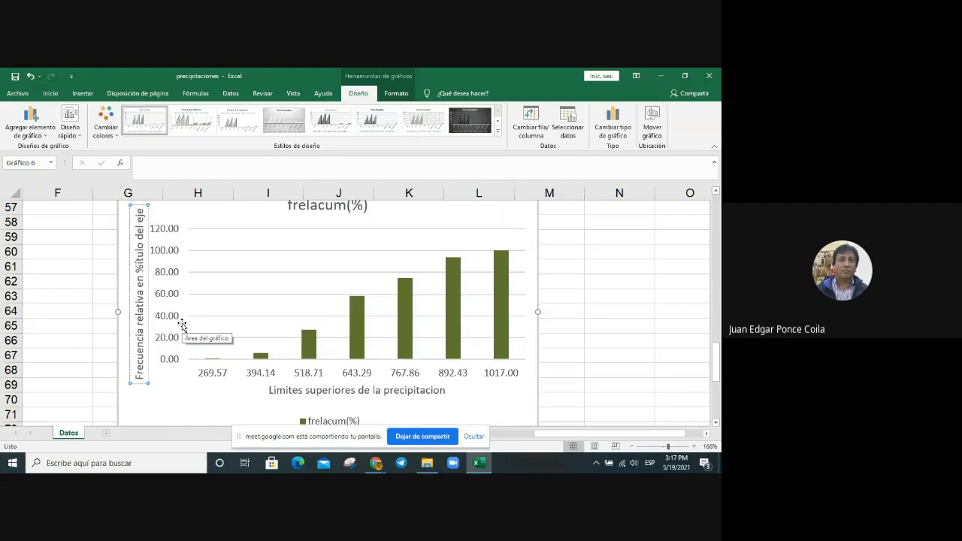
key("Delete")
key("Delete")
key("Delete")
key("Delete")
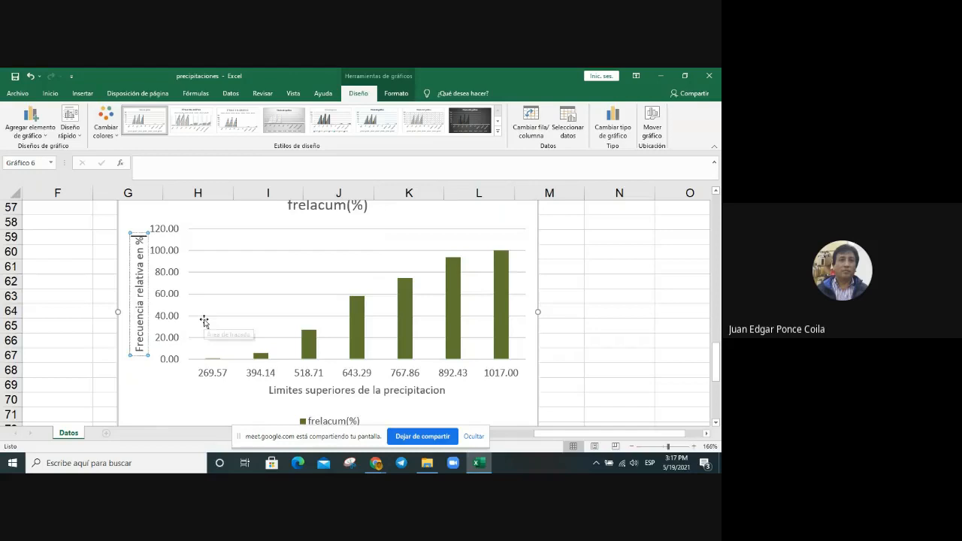
Step: Replace the frelacum(%) chart title with "Ojiva de las frecuencias relativas acumuladas en %"
scroll(201, 330, "up", 1)
left_click(326, 258)
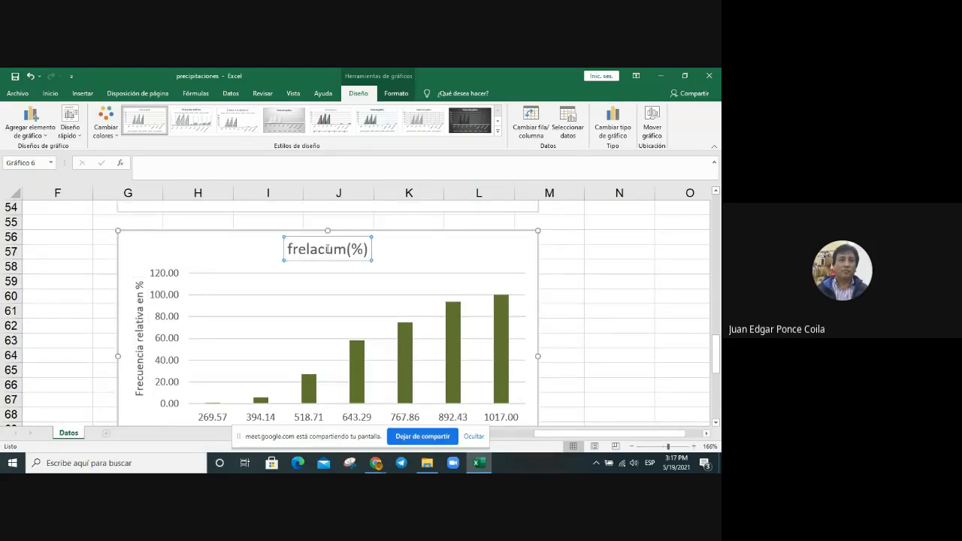
left_click(326, 257)
key("BackSpace")
key("BackSpace")
key("BackSpace")
key("BackSpace")
key("BackSpace")
key("BackSpace")
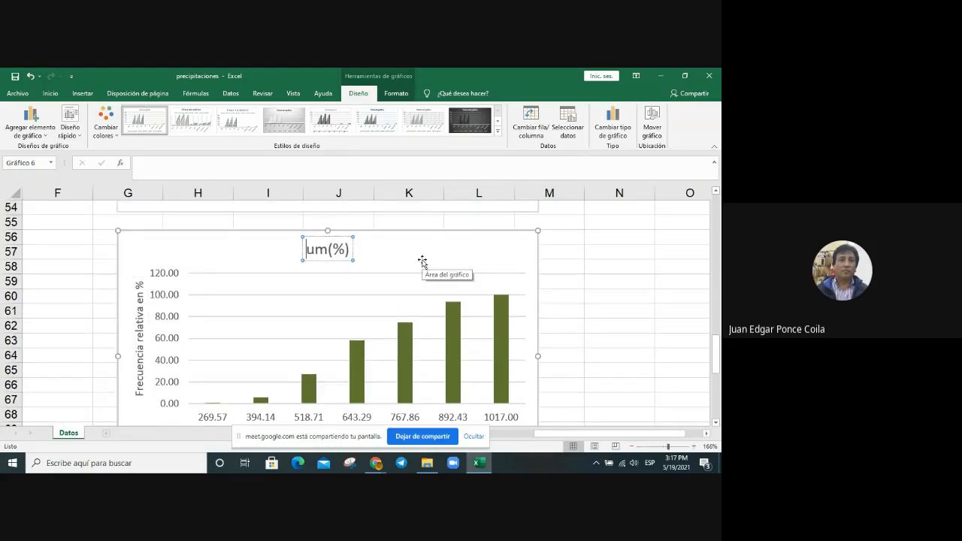
type("Ojiva")
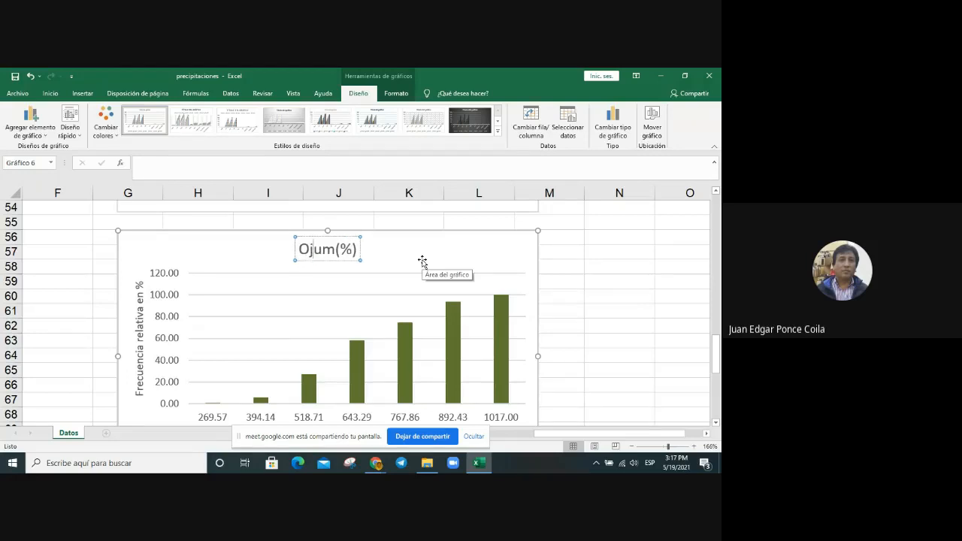
type(" de las ")
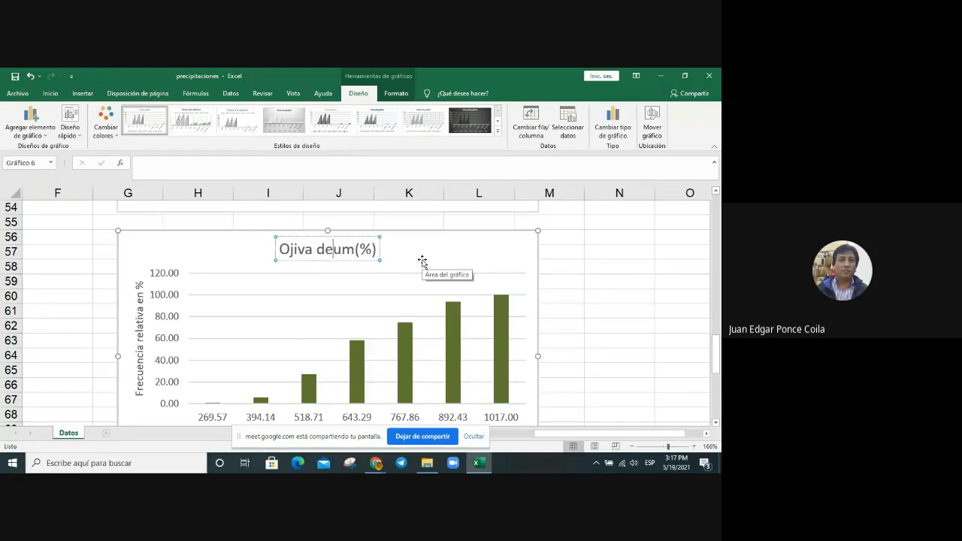
type("frecuen")
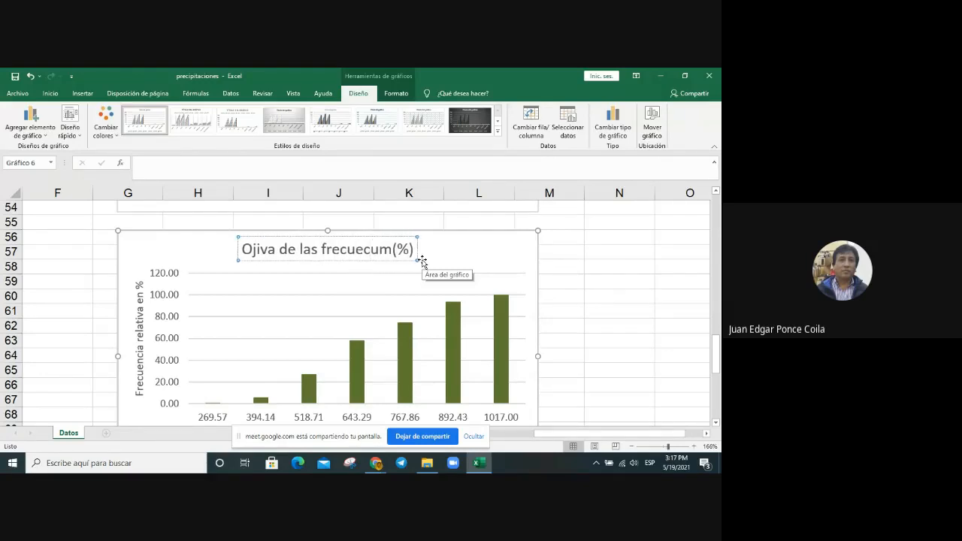
type("c")
key("BackSpace")
type("ncias ")
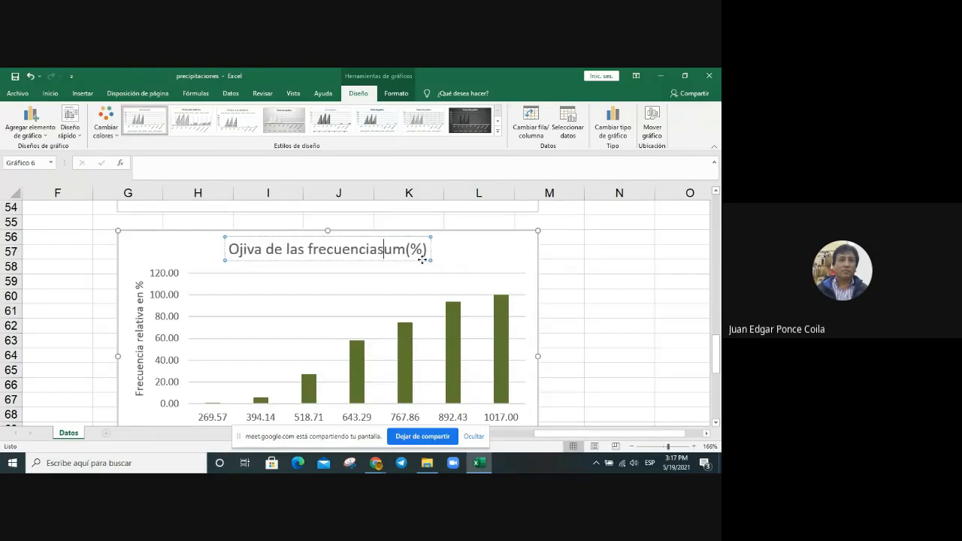
type("relati")
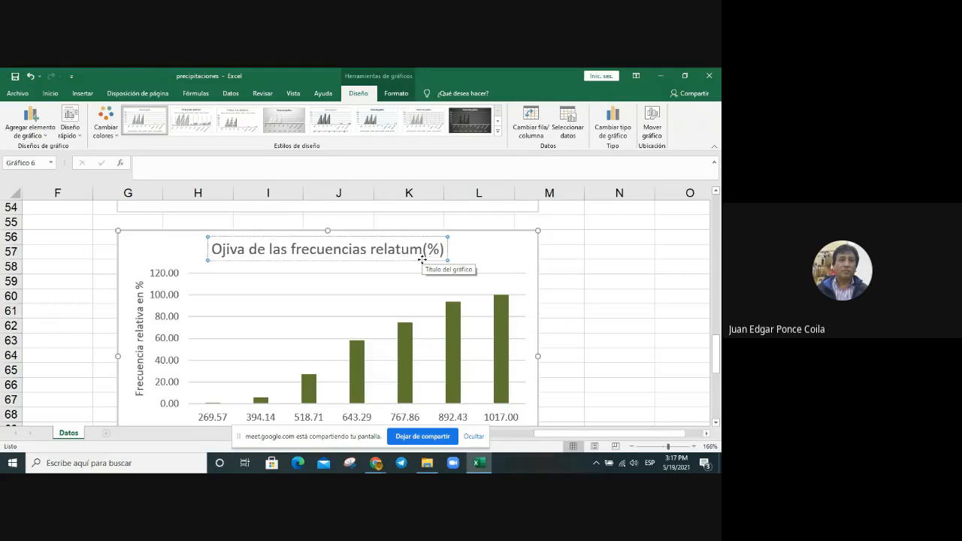
type("vas a")
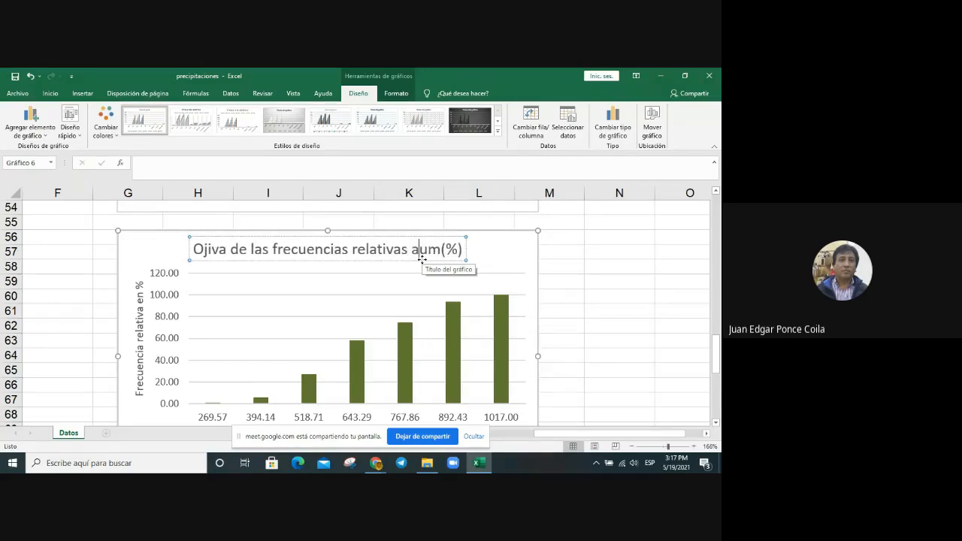
type("cumulas")
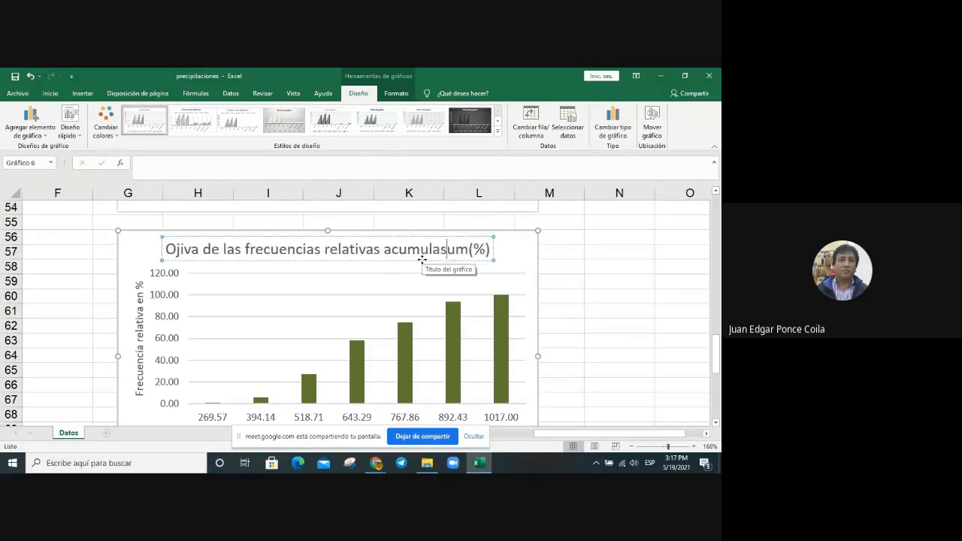
type("a")
key("BackSpace")
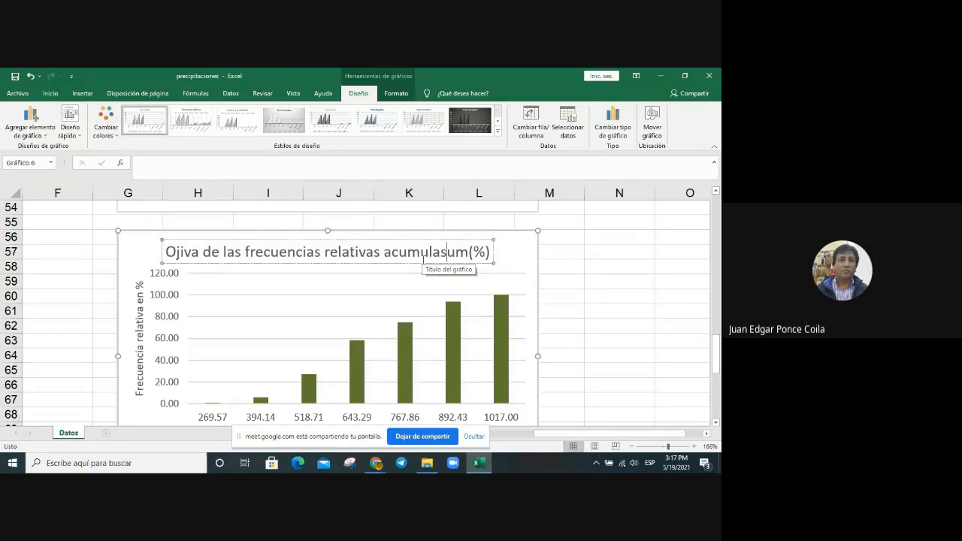
key("BackSpace")
type("das ")
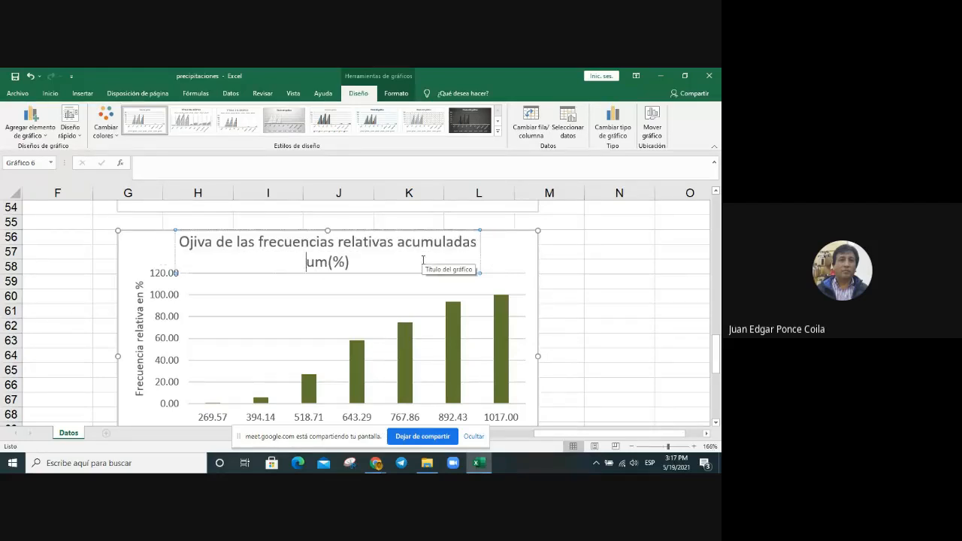
type("en")
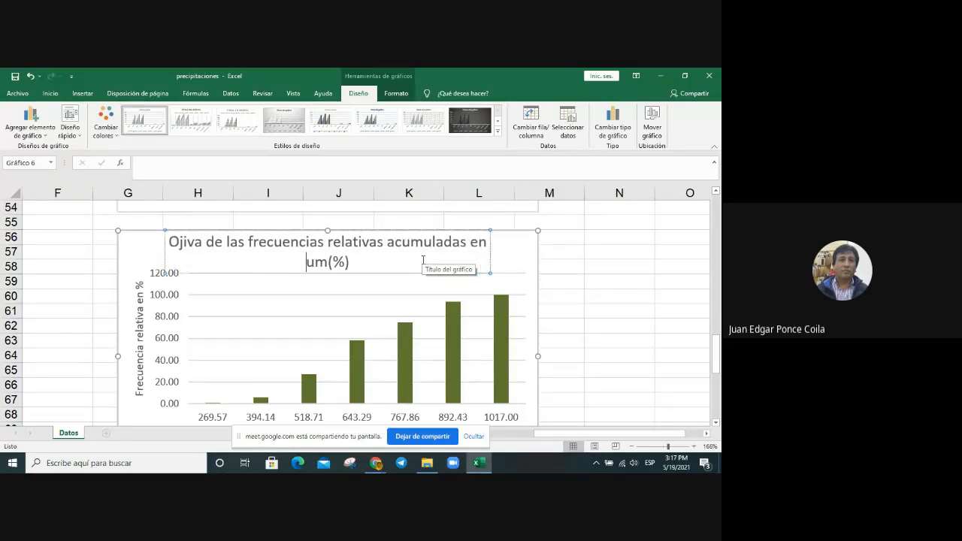
key("Delete")
key("Delete")
key("Delete")
key("Delete")
key("Delete")
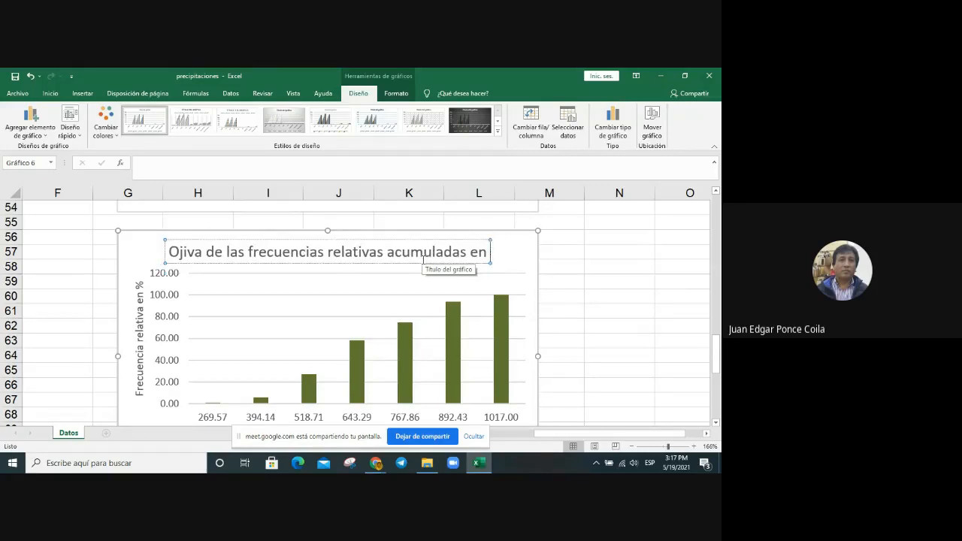
type("%")
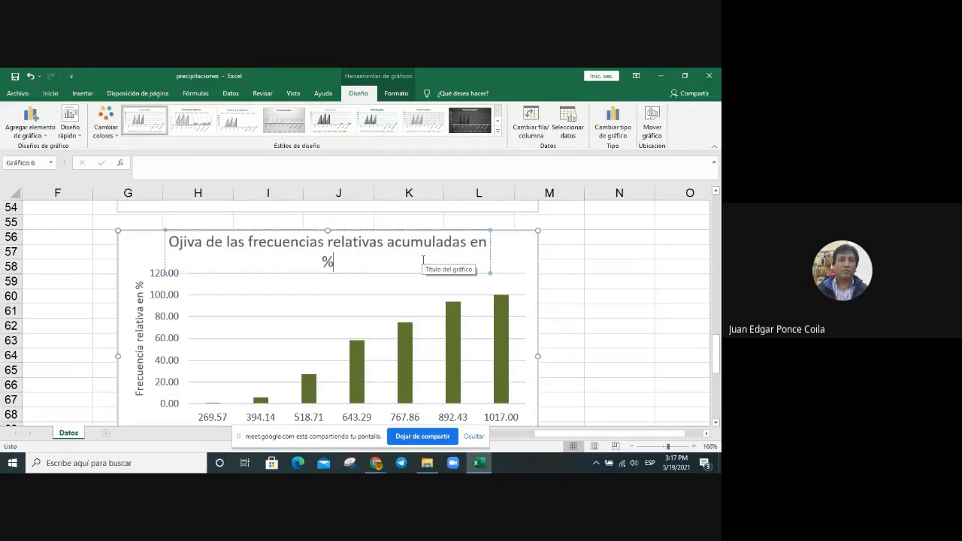
left_click(569, 282)
scroll(565, 324, "down", 1)
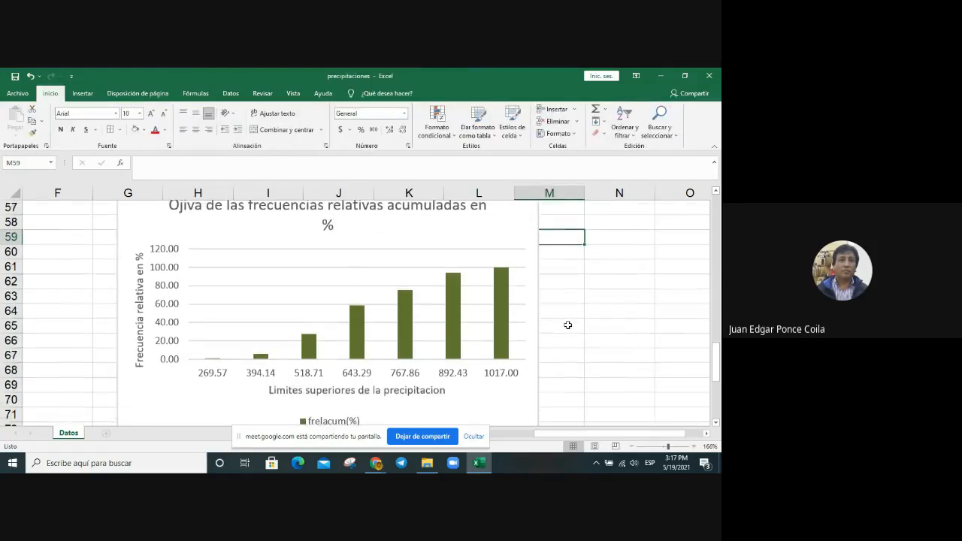
Step: Shorten the chart title to "Ojiva de las frecuencias relativas acumuladas" by removing the trailing "en %"
scroll(567, 324, "up", 1)
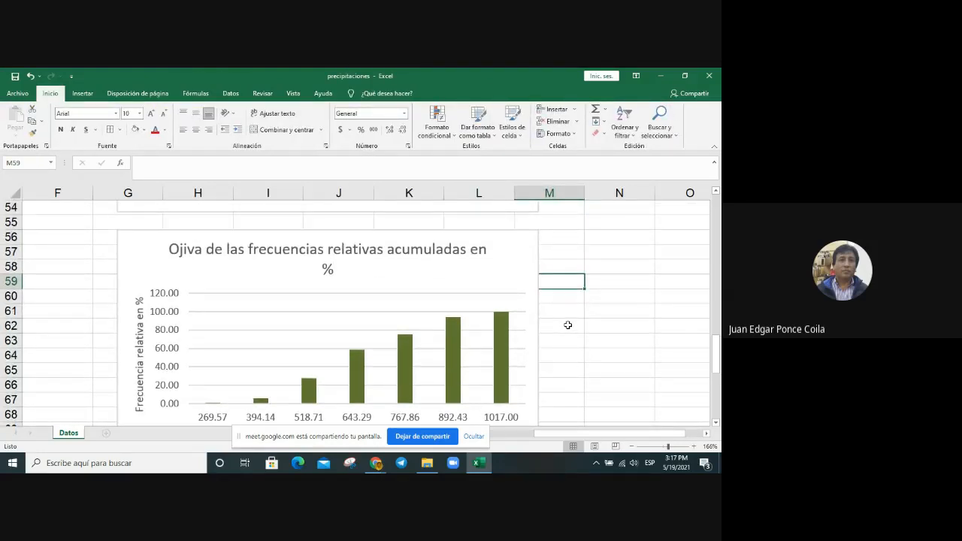
left_click(468, 248)
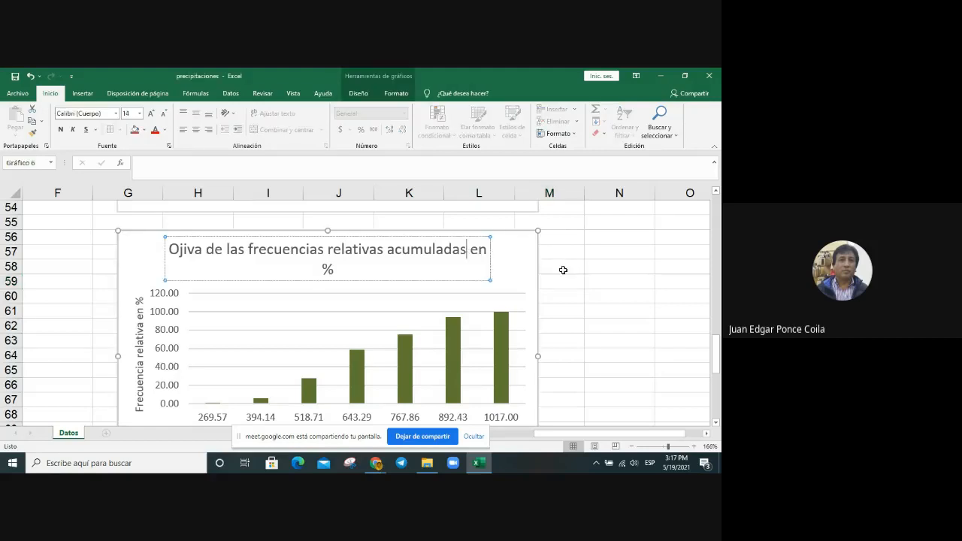
key("Delete")
key("Delete")
key("Delete")
key("Delete")
key("Delete")
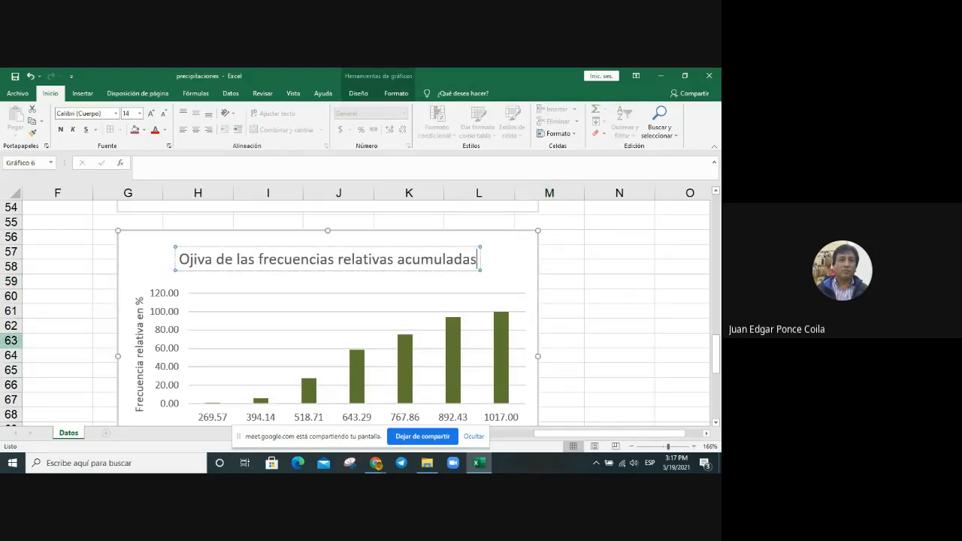
Step: Format the vertical axis numbers of the ogive chart with 0 decimal places
scroll(166, 313, "down", 2)
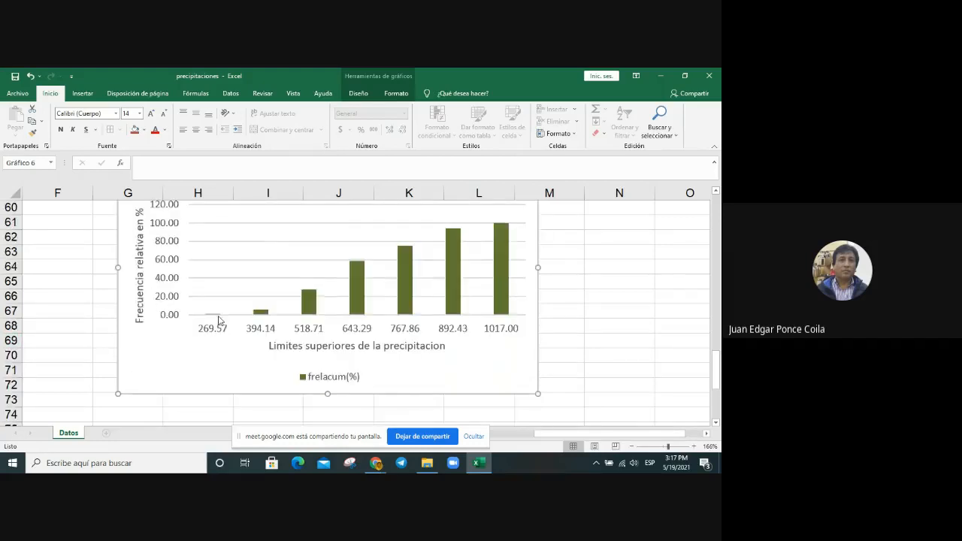
scroll(218, 321, "up", 1)
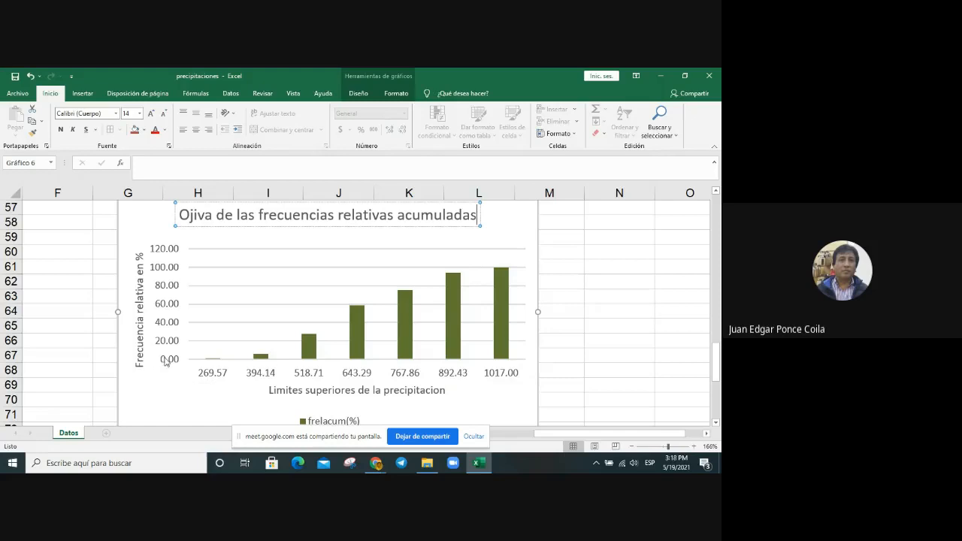
right_click(173, 306)
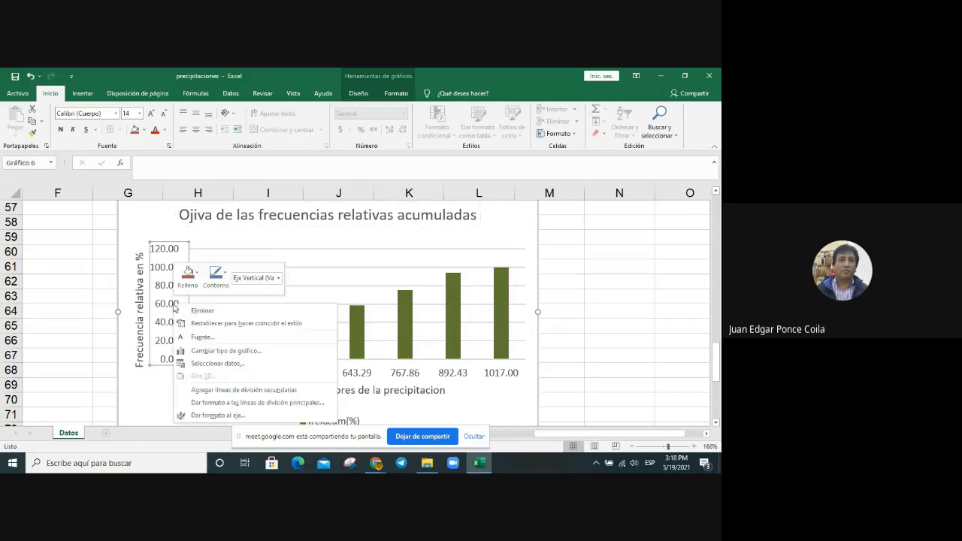
left_click(242, 419)
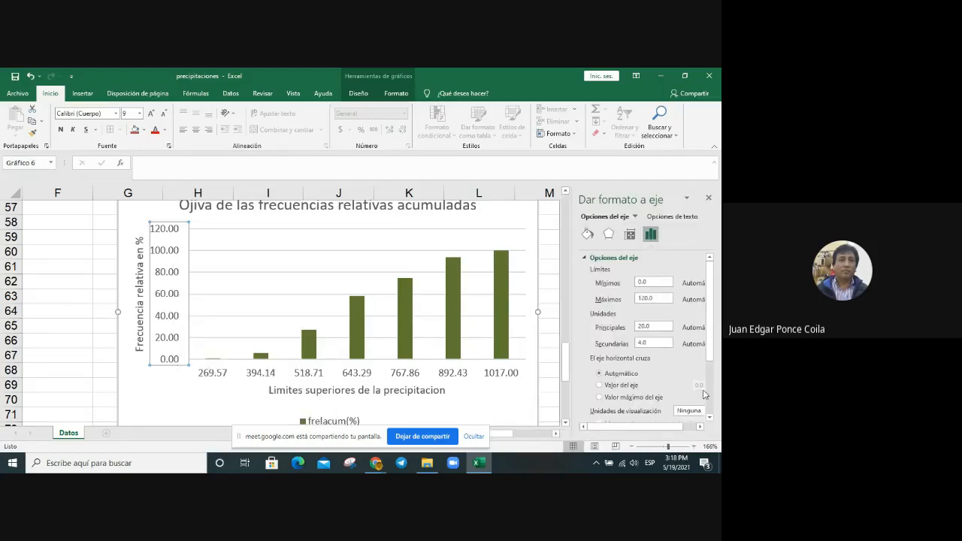
scroll(704, 394, "down", 3)
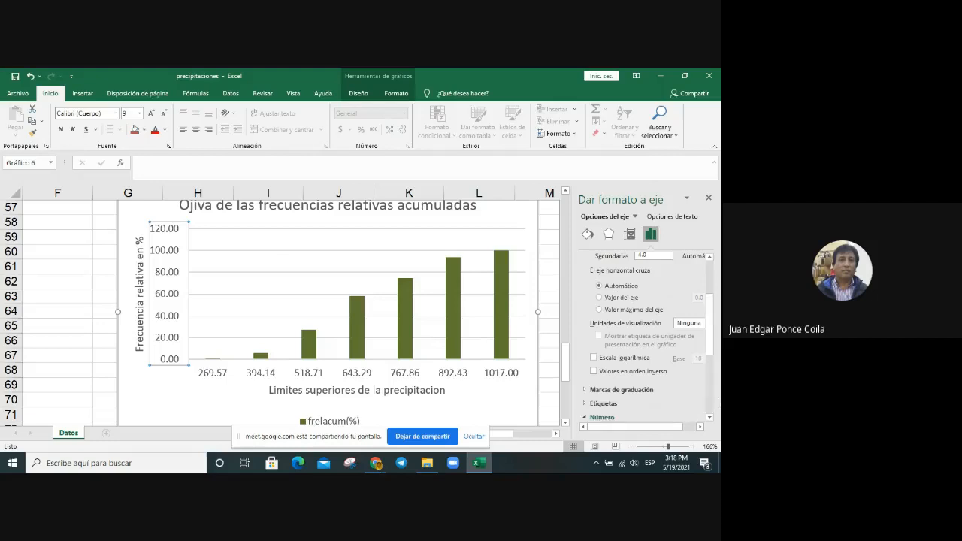
scroll(712, 399, "down", 3)
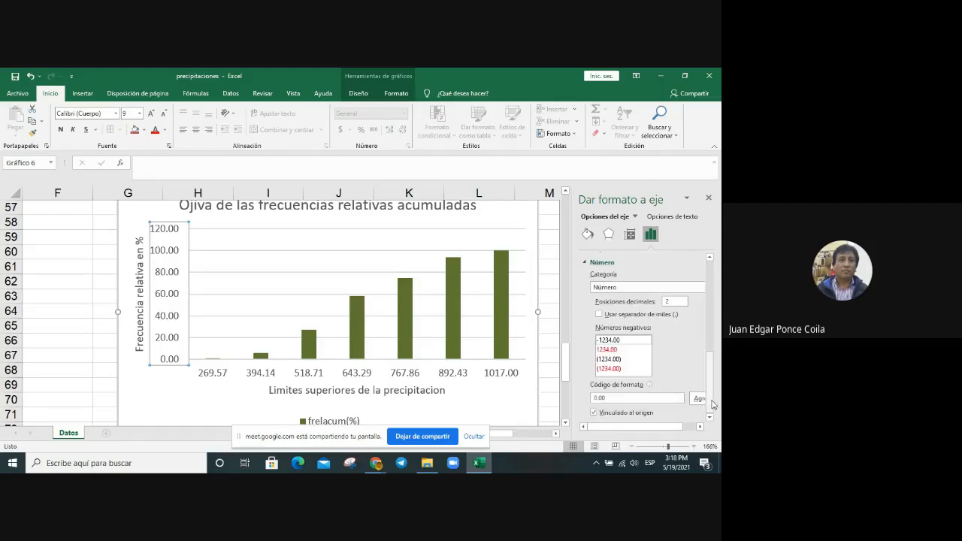
double_click(674, 300)
key("Return")
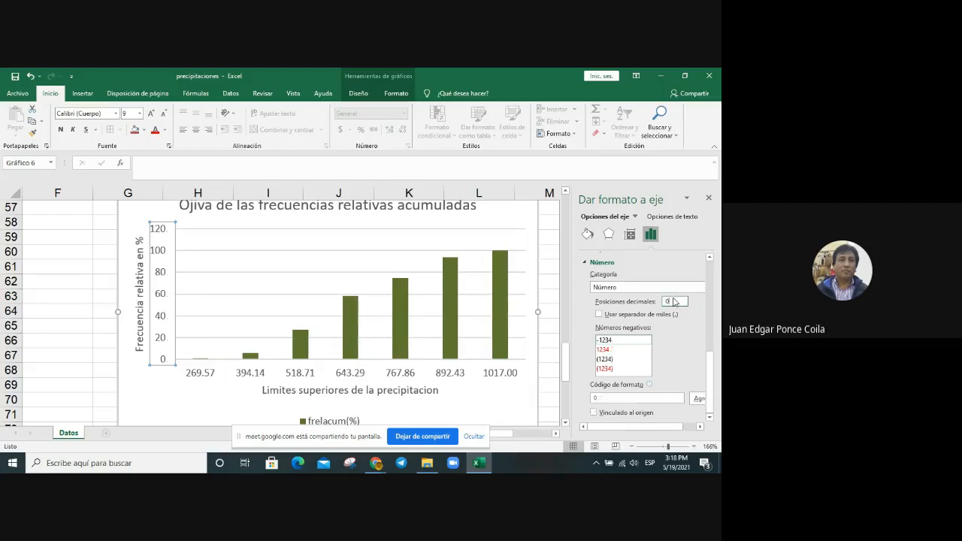
left_click(489, 397)
Step: Format the horizontal axis numbers of the ogive chart with 1 decimal place
left_click(362, 377)
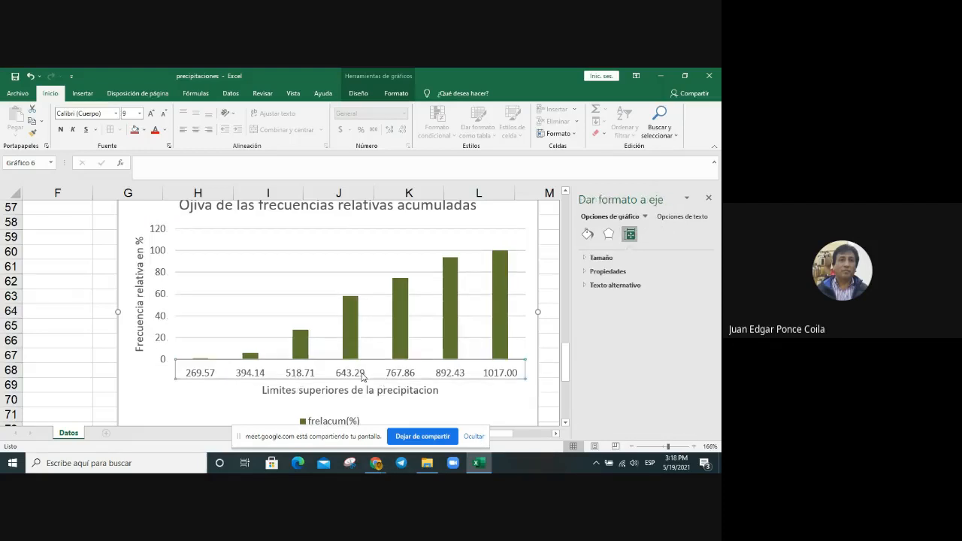
right_click(363, 378)
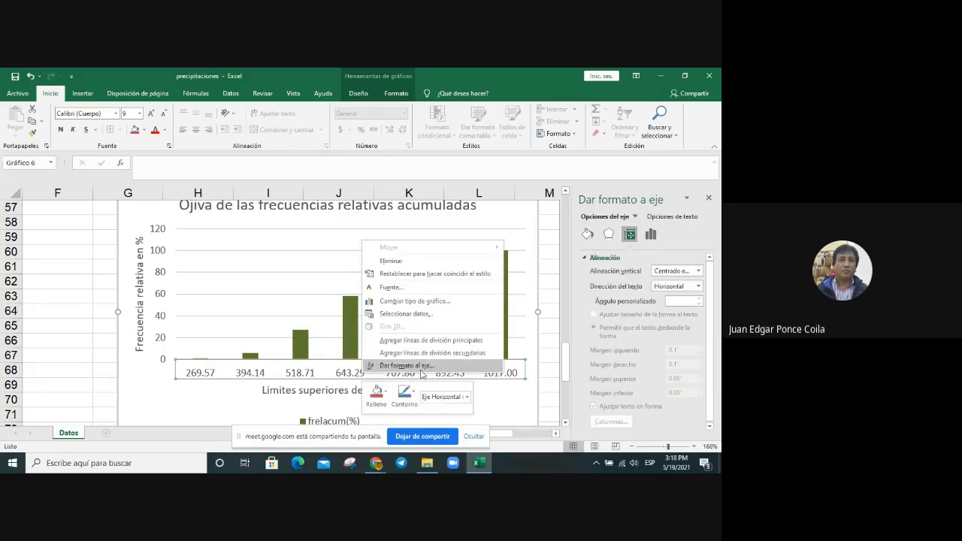
left_click(418, 367)
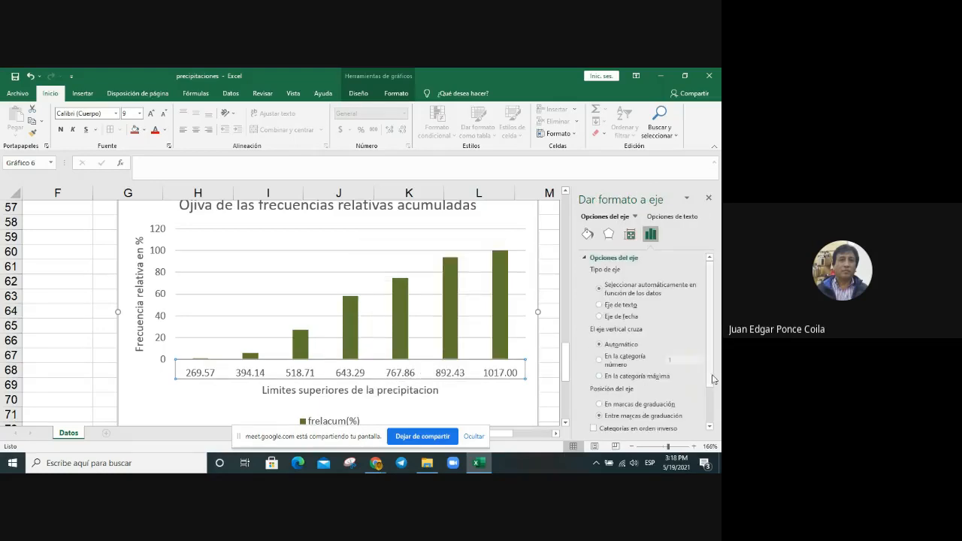
left_click_drag(711, 378, 712, 419)
left_click(606, 426)
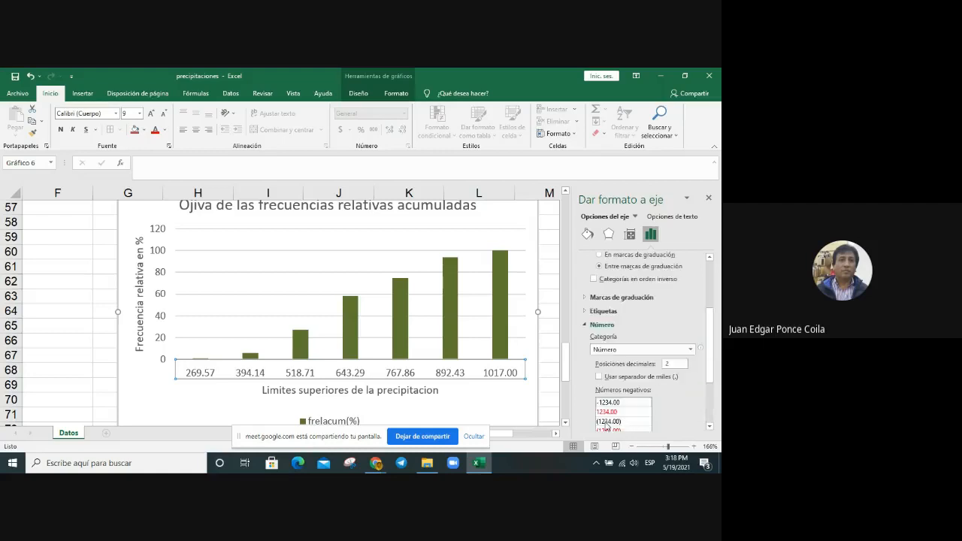
left_click(681, 365)
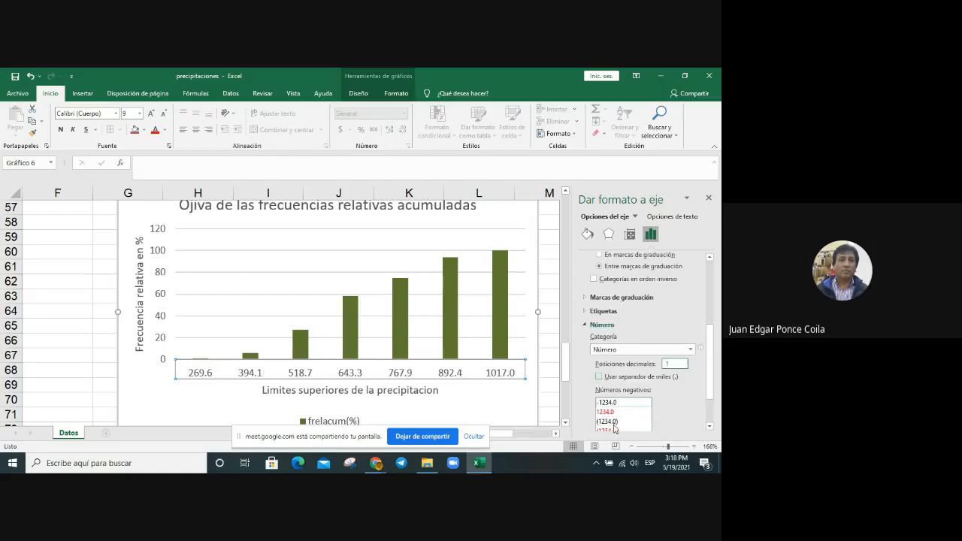
left_click(512, 410)
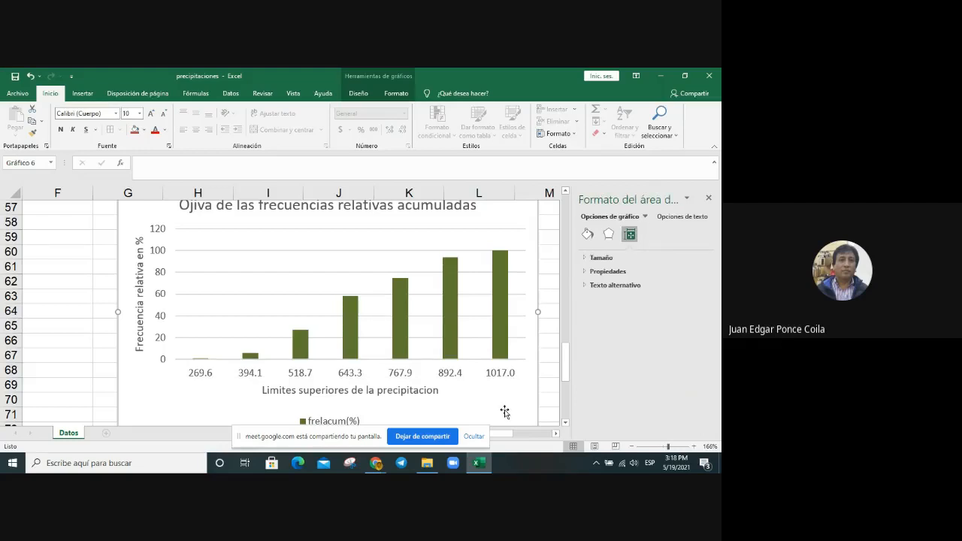
Step: Change the frelacum(%) column chart to a basic line chart (Líneas) with a single series
left_click(450, 315)
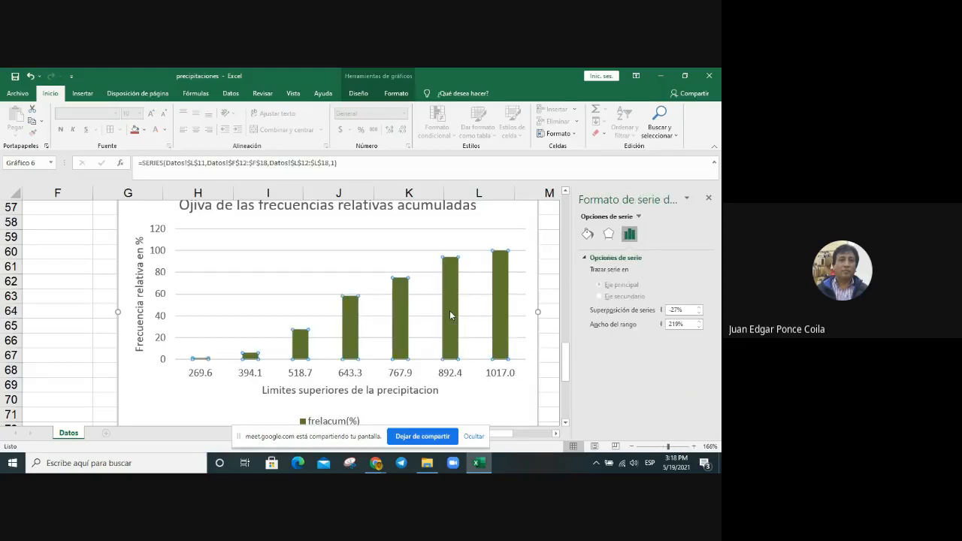
right_click(450, 314)
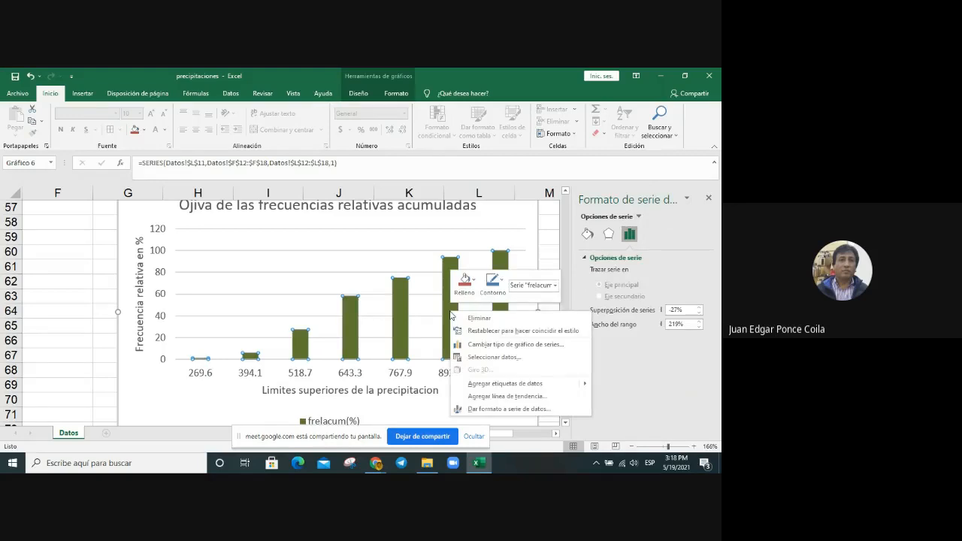
left_click(512, 346)
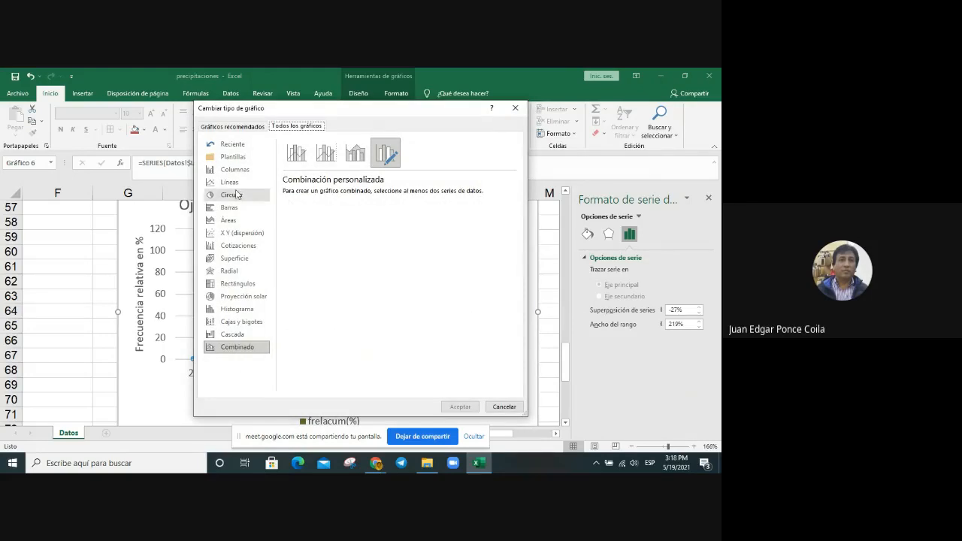
left_click(516, 108)
right_click(450, 315)
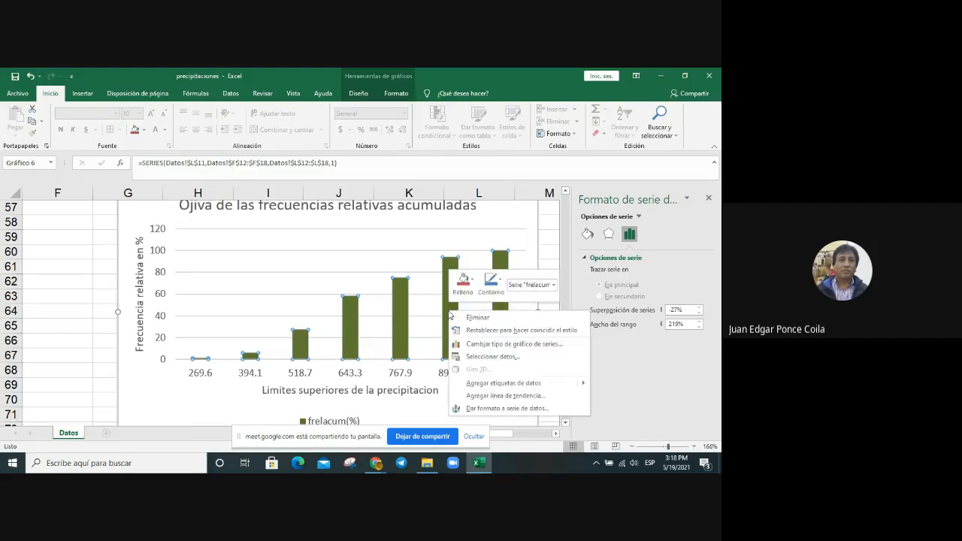
left_click(488, 343)
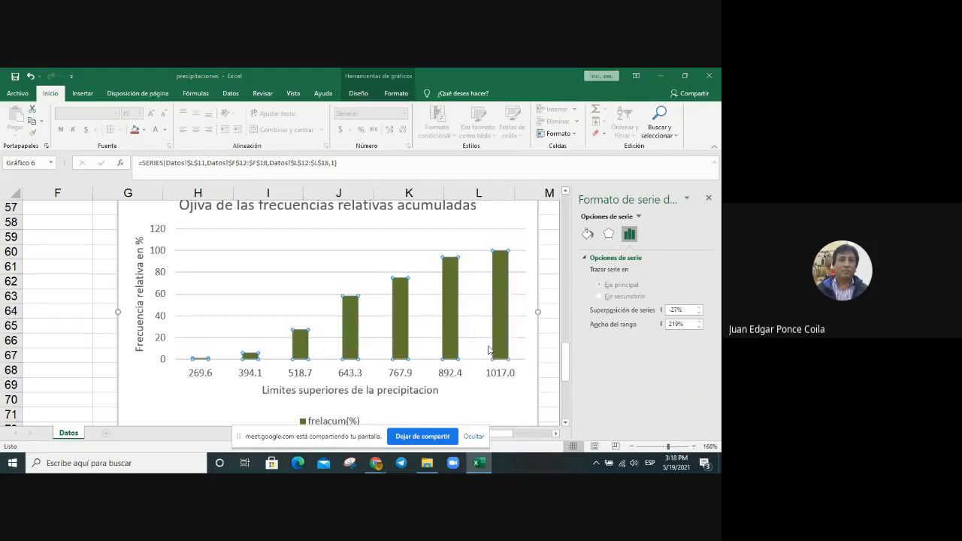
left_click(233, 182)
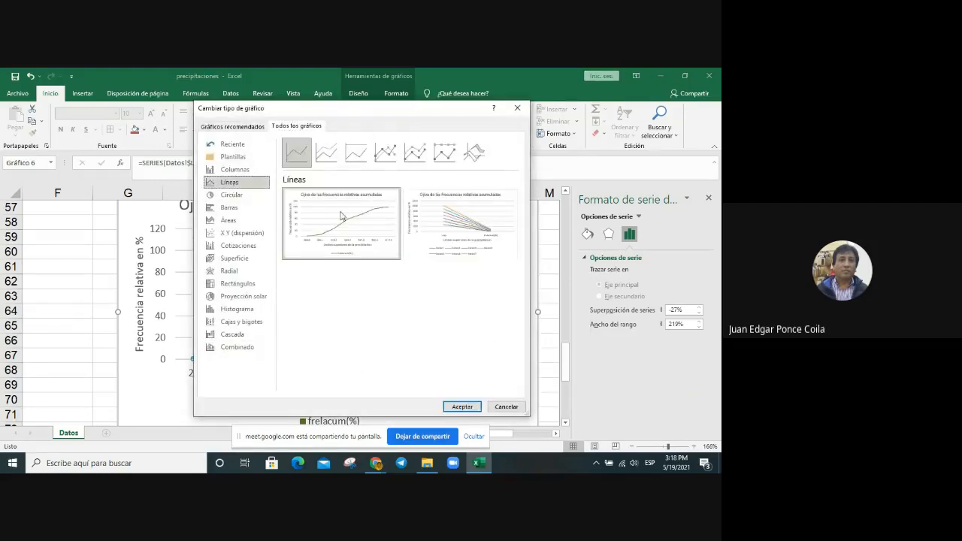
mouse_move(388, 256)
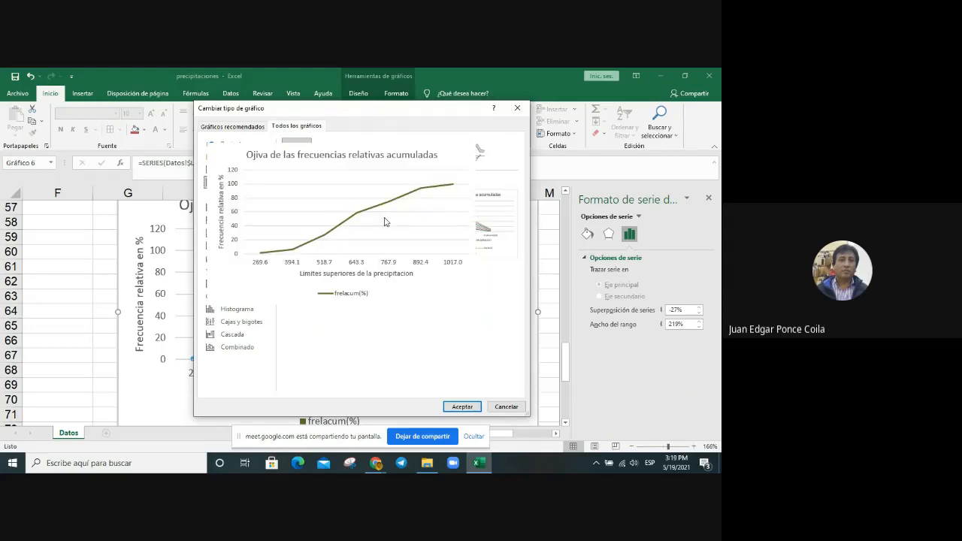
left_click(462, 407)
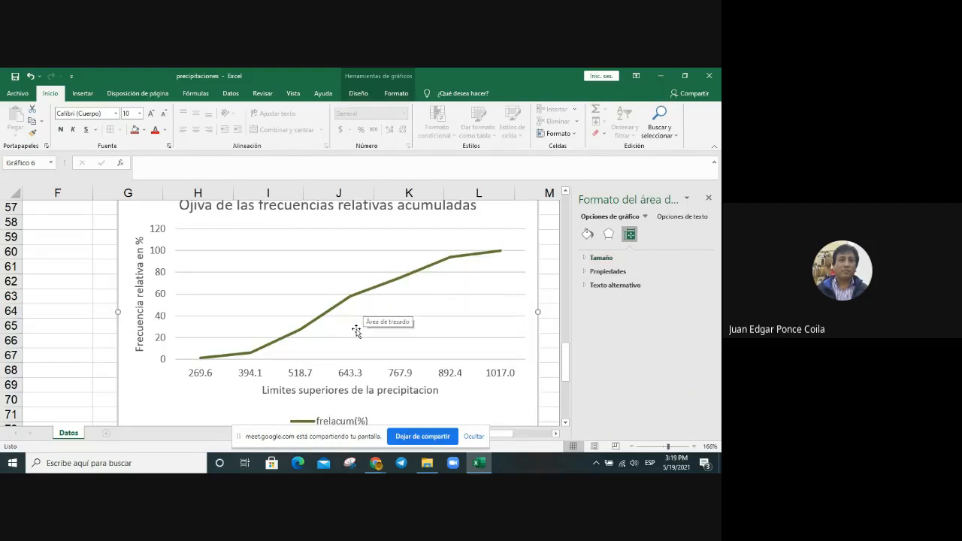
Step: Add major and minor gridlines for the horizontal axis of the ogive chart
left_click(358, 376)
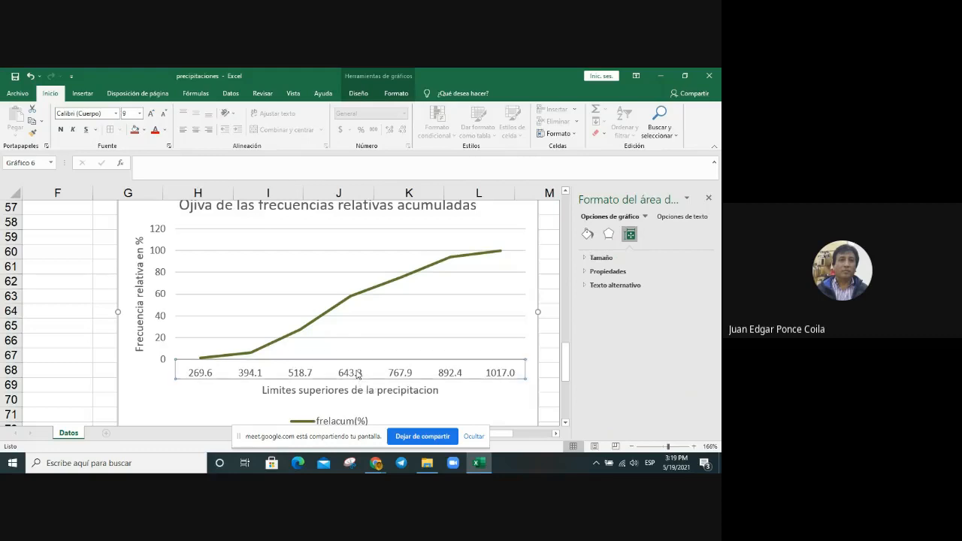
right_click(358, 376)
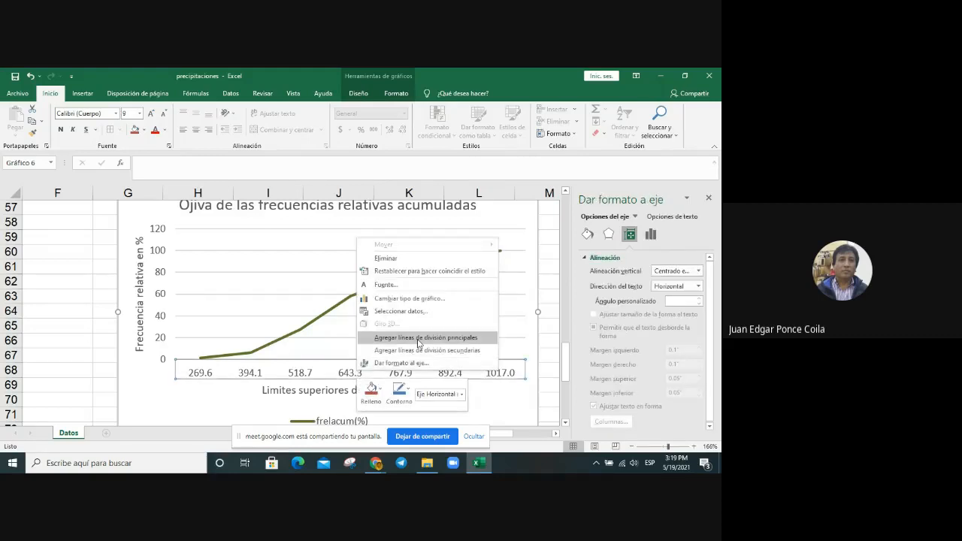
left_click(418, 338)
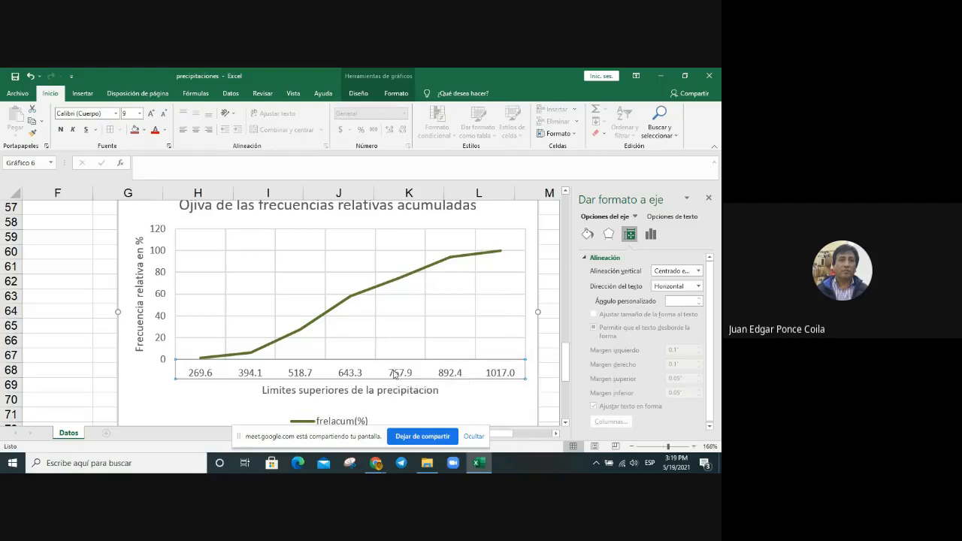
right_click(395, 375)
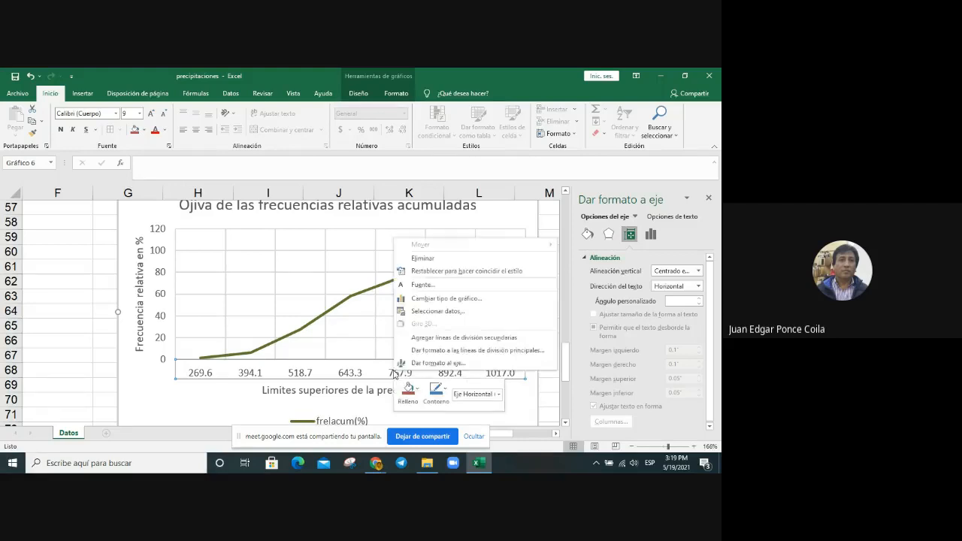
left_click(473, 340)
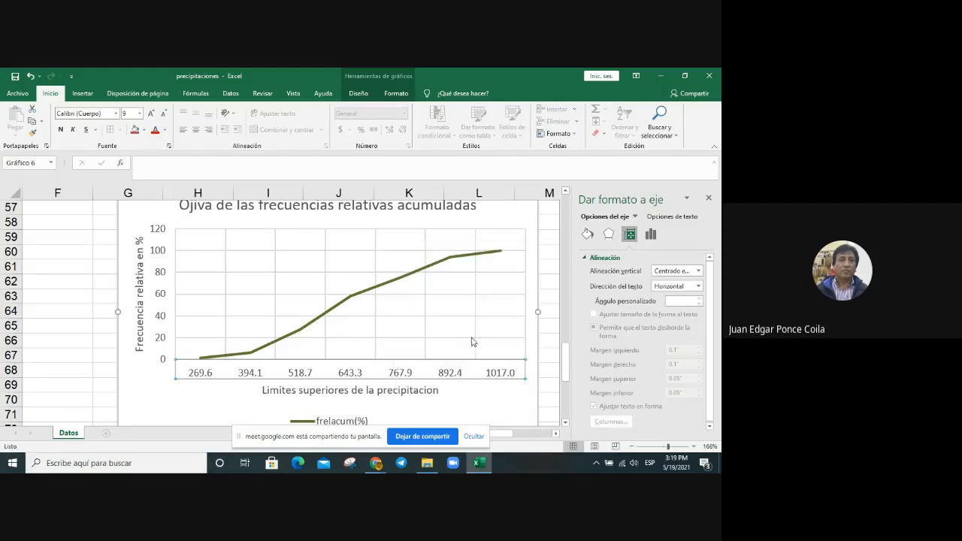
left_click(415, 330)
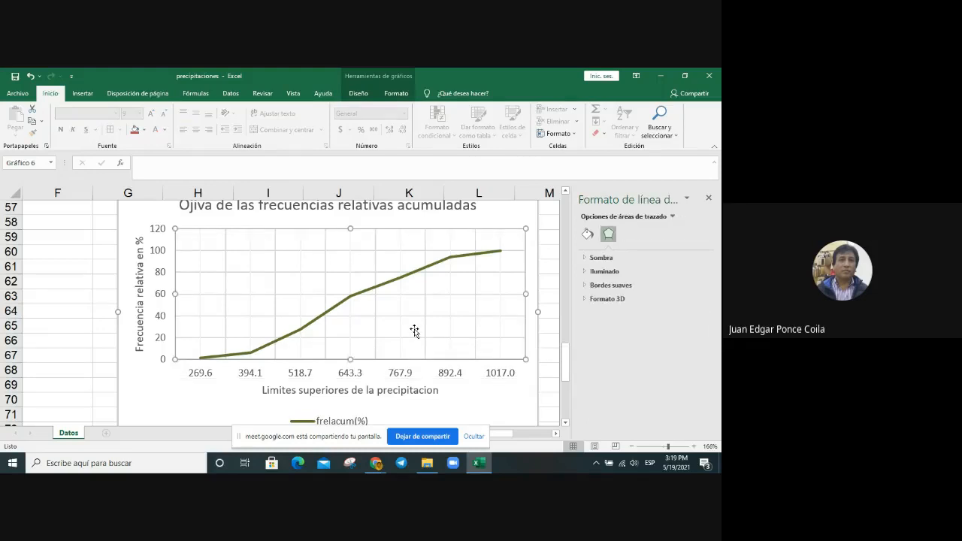
Step: Close the formatting pane and add data labels to the ogive line
left_click(709, 198)
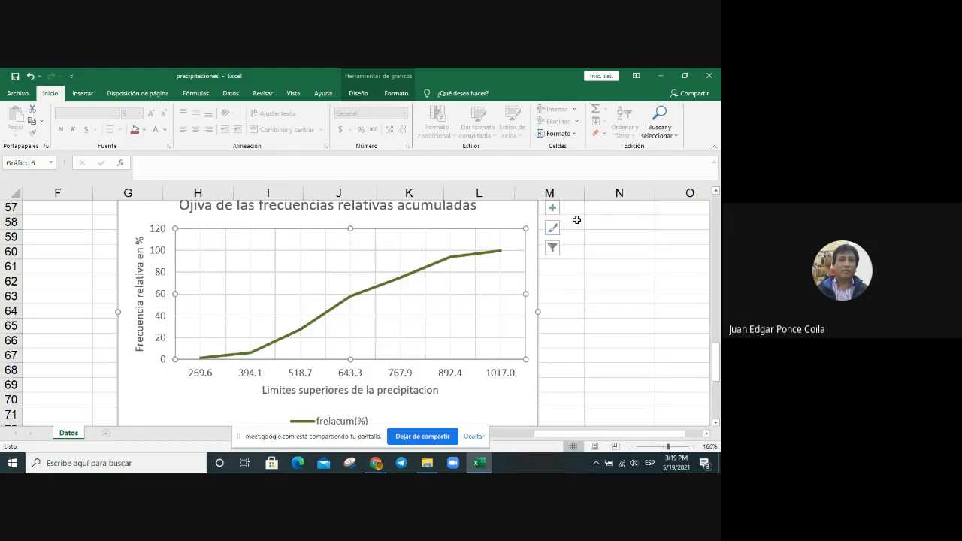
left_click(552, 207)
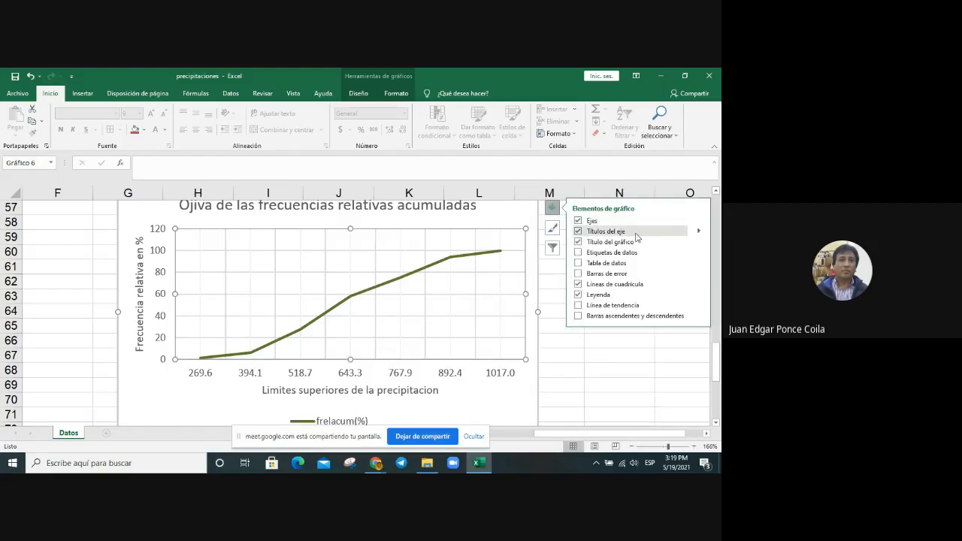
left_click(637, 255)
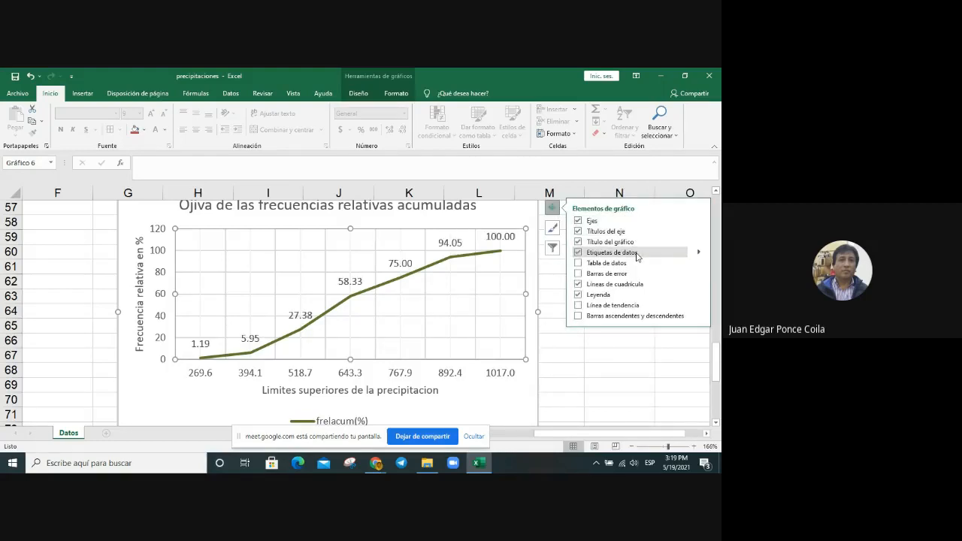
left_click(462, 244)
right_click(463, 244)
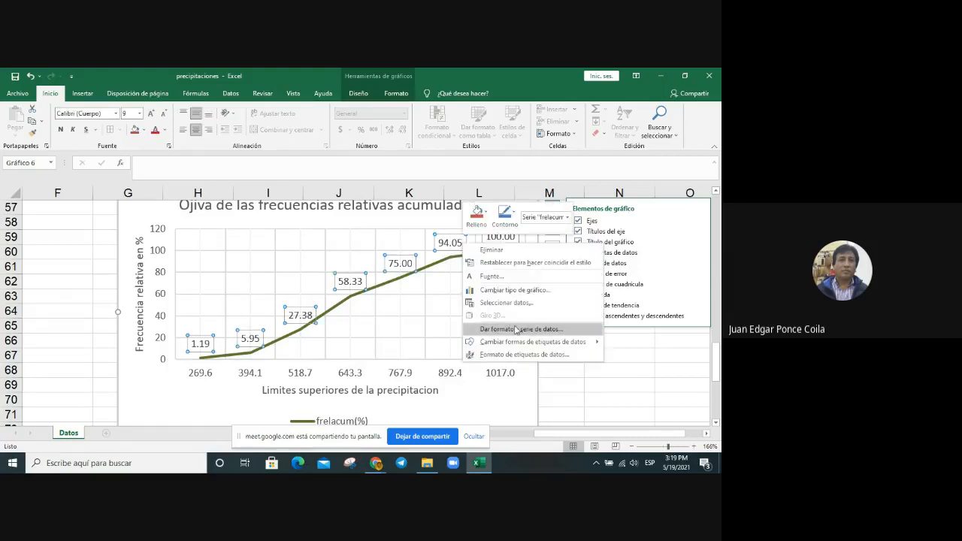
left_click(517, 355)
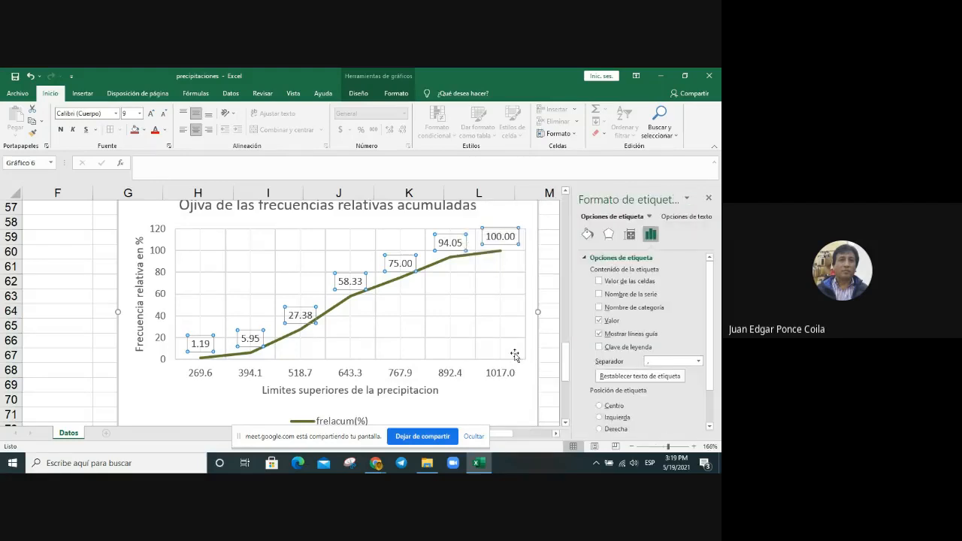
scroll(692, 412, "down", 2)
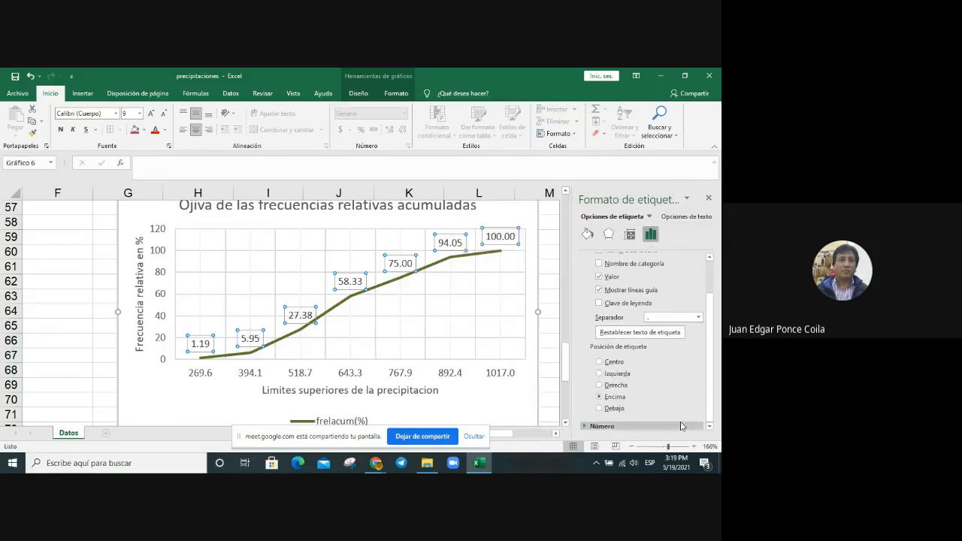
scroll(682, 426, "down", 3)
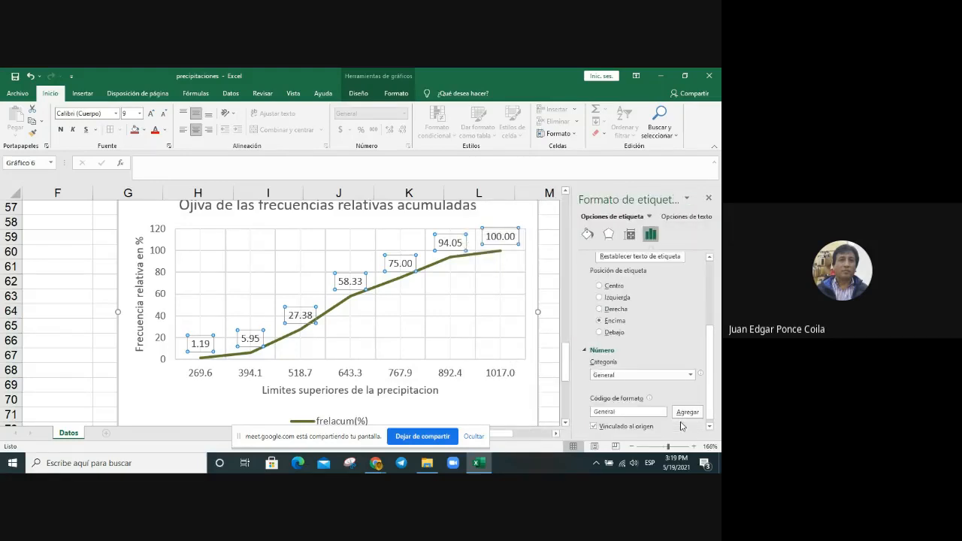
left_click(690, 375)
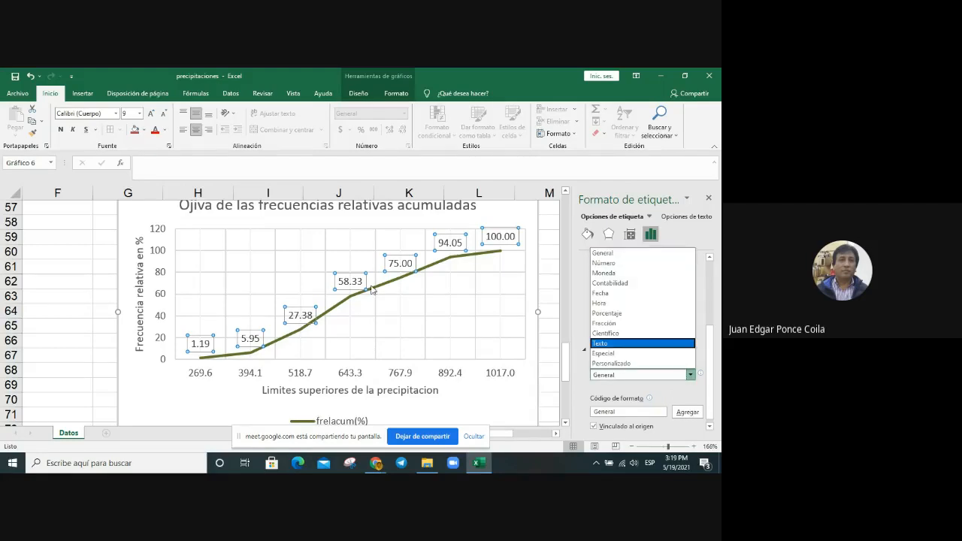
left_click(492, 281)
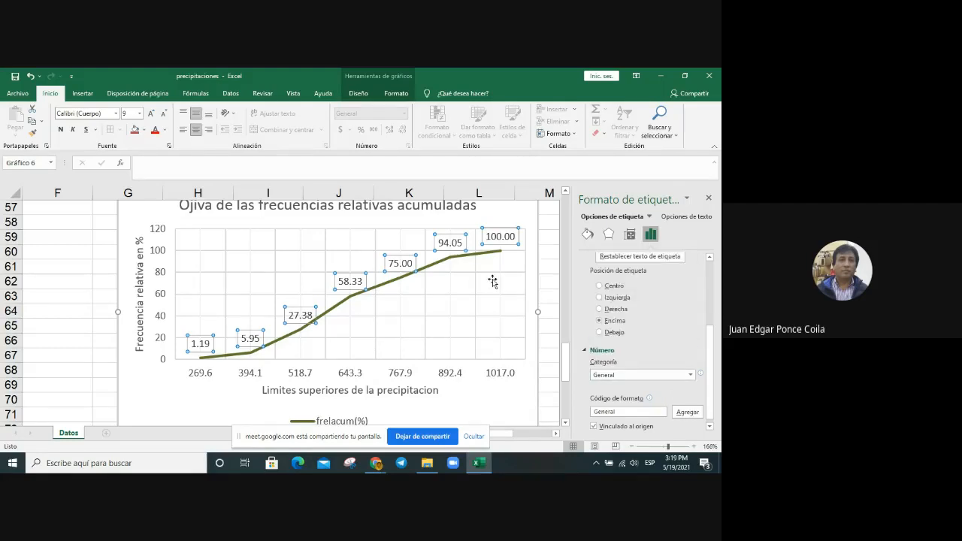
left_click(547, 267)
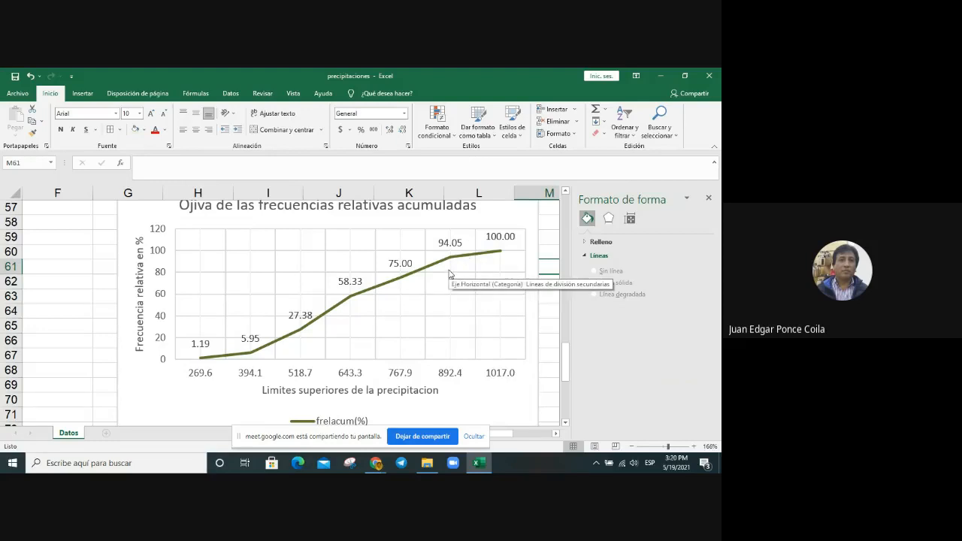
mouse_move(452, 262)
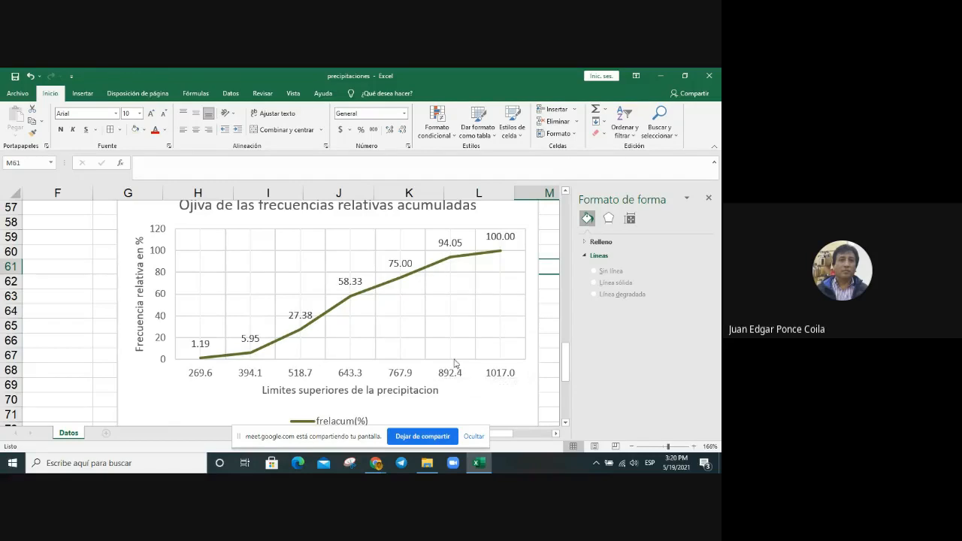
mouse_move(307, 331)
mouse_move(499, 251)
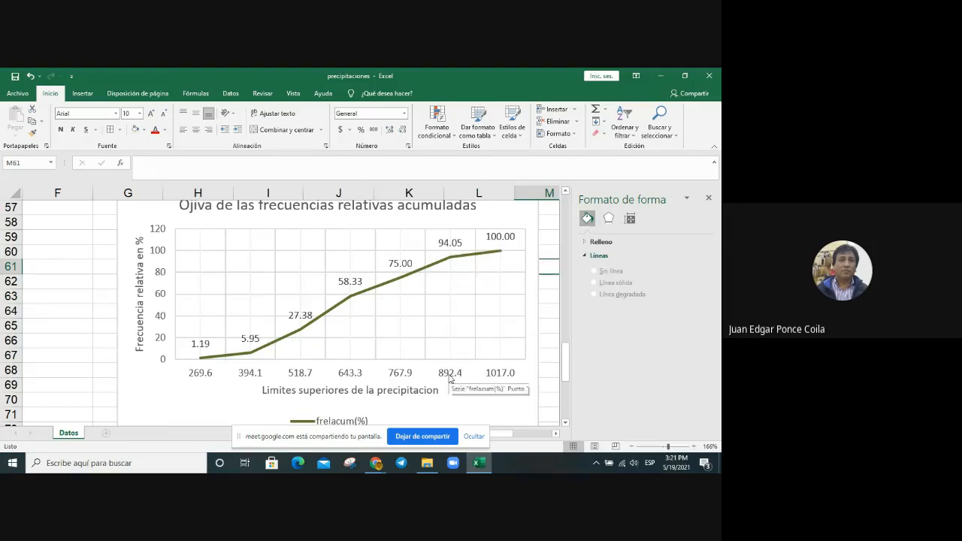
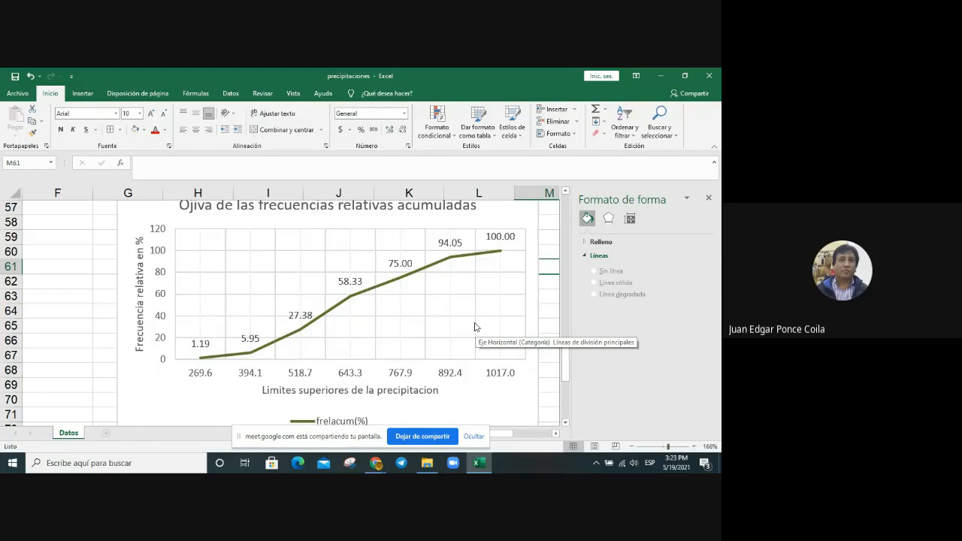
Step: Close the shape formatting pane and review the precipitation histogram, frequency polygon and cumulative relative frequency ogive on the sheet
scroll(482, 342, "up", 2)
scroll(482, 342, "up", 11)
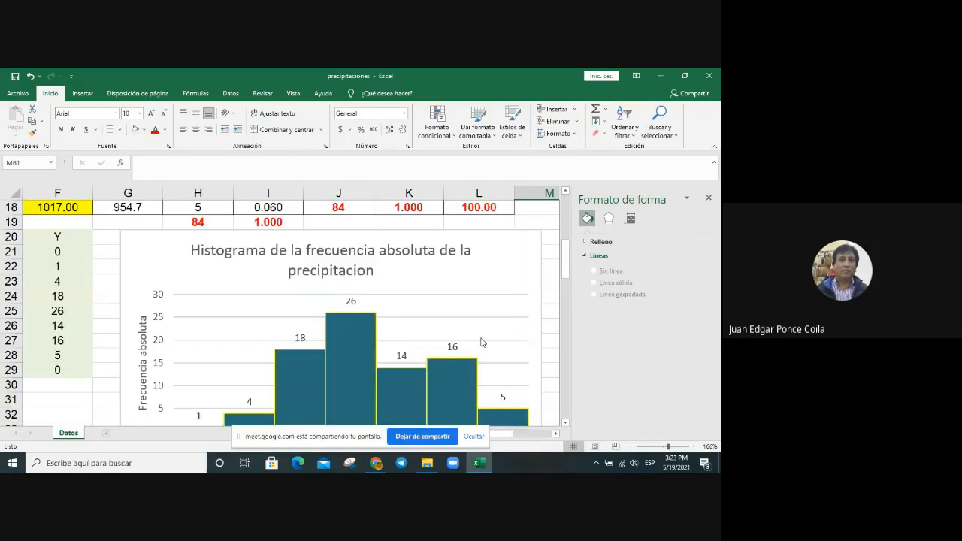
scroll(482, 342, "down", 7)
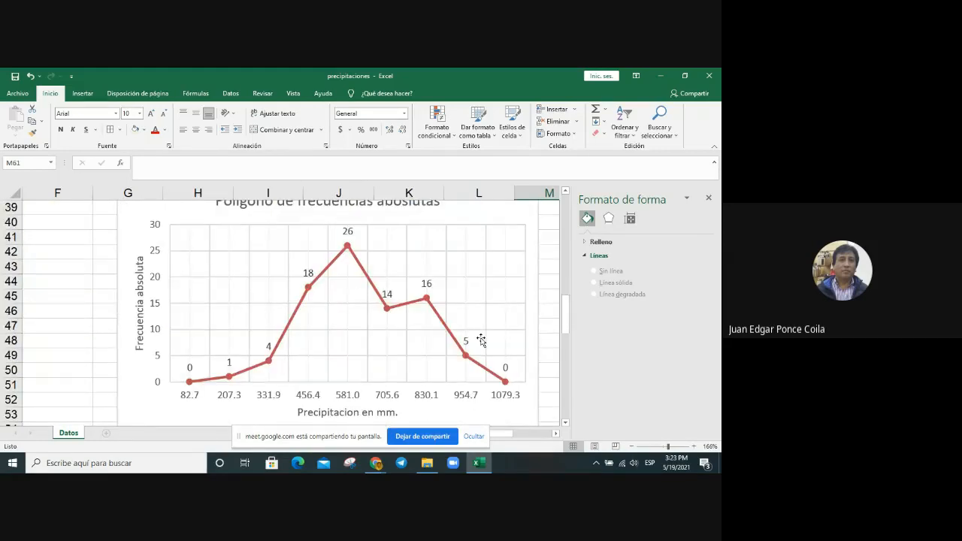
left_click(709, 197)
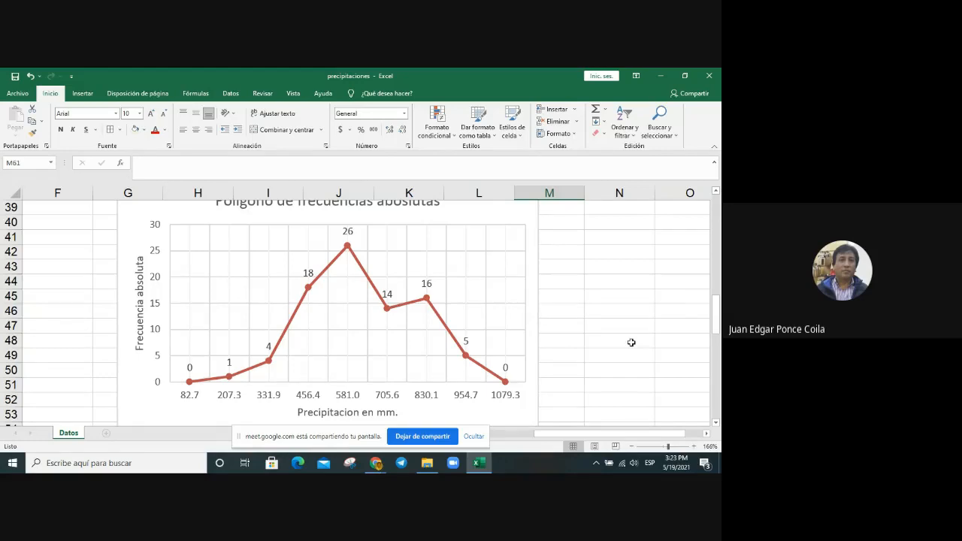
scroll(631, 342, "up", 6)
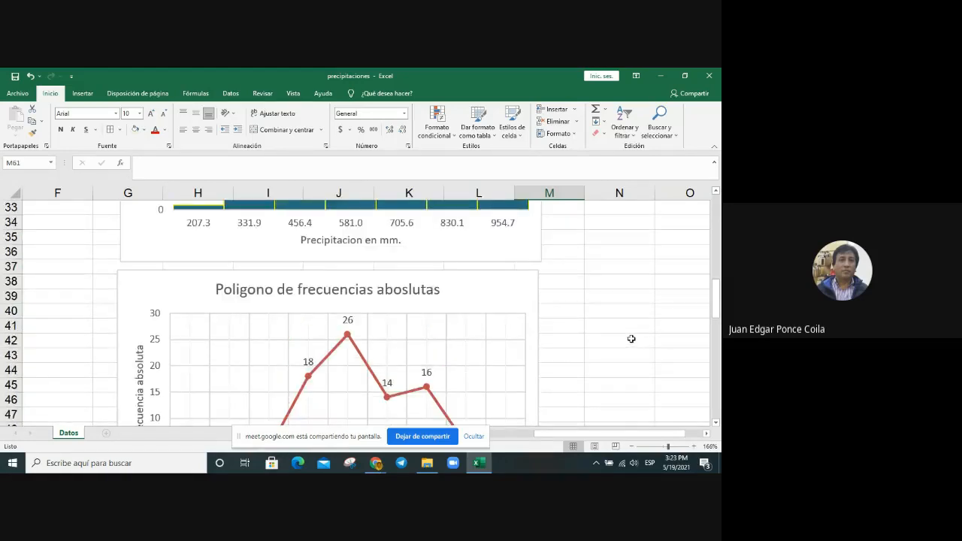
scroll(630, 339, "up", 2)
scroll(630, 339, "down", 2)
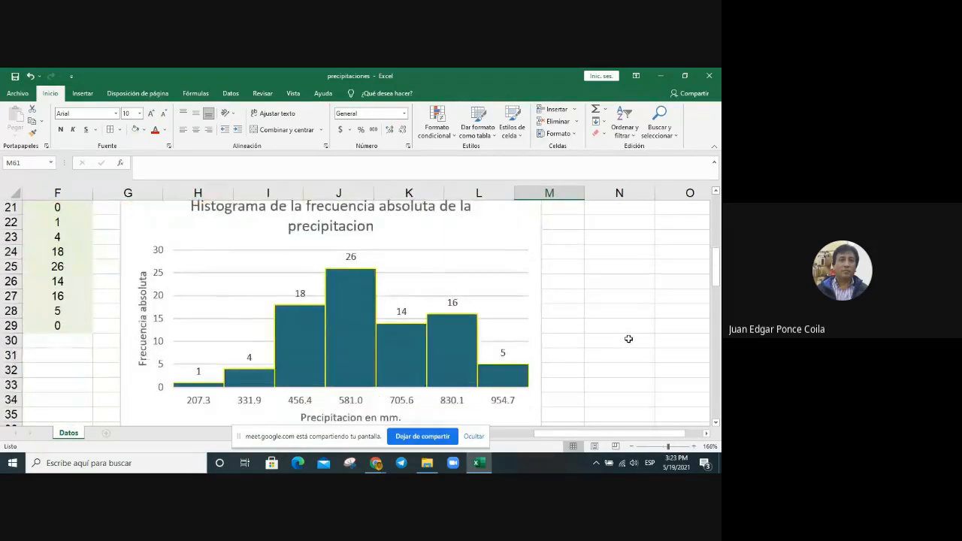
scroll(628, 339, "down", 9)
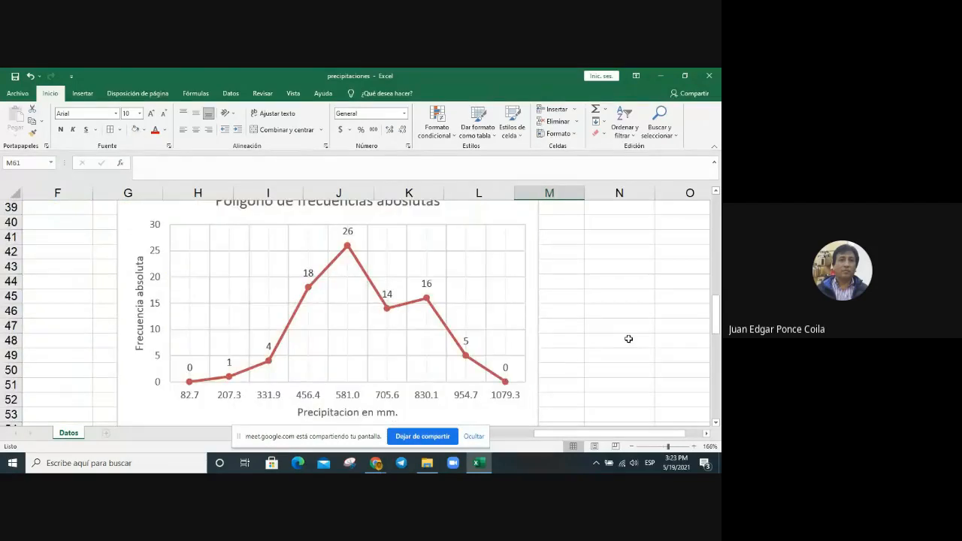
scroll(629, 339, "down", 2)
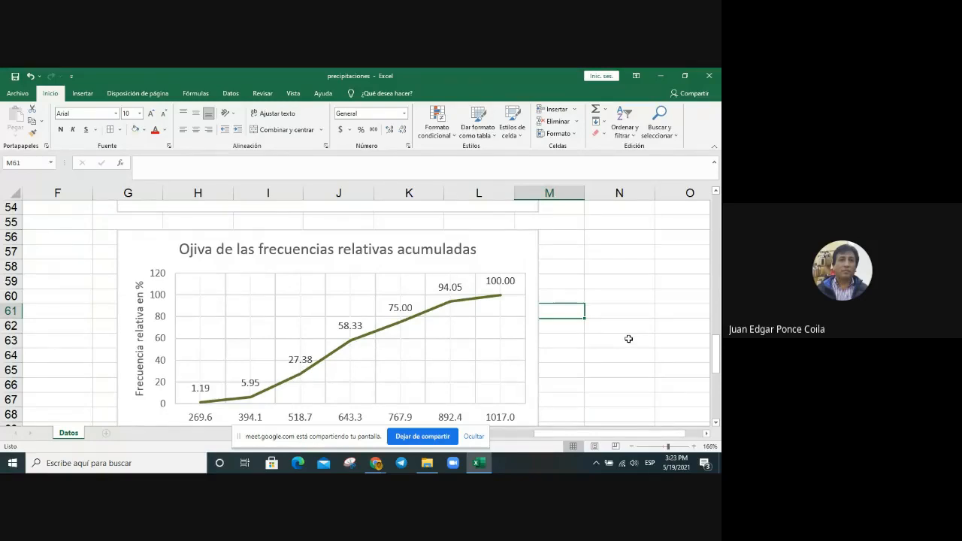
scroll(629, 339, "down", 3)
scroll(628, 340, "up", 2)
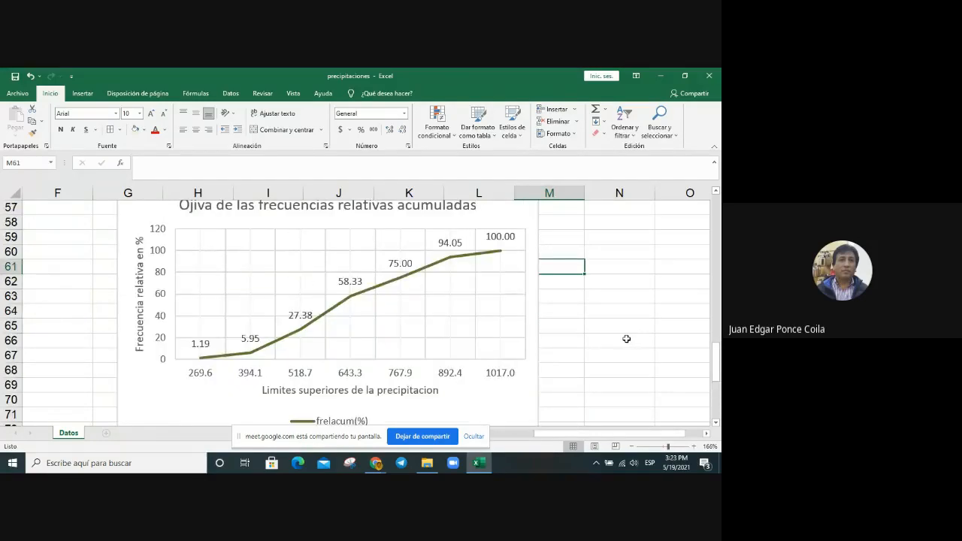
scroll(558, 368, "up", 4)
scroll(555, 366, "up", 11)
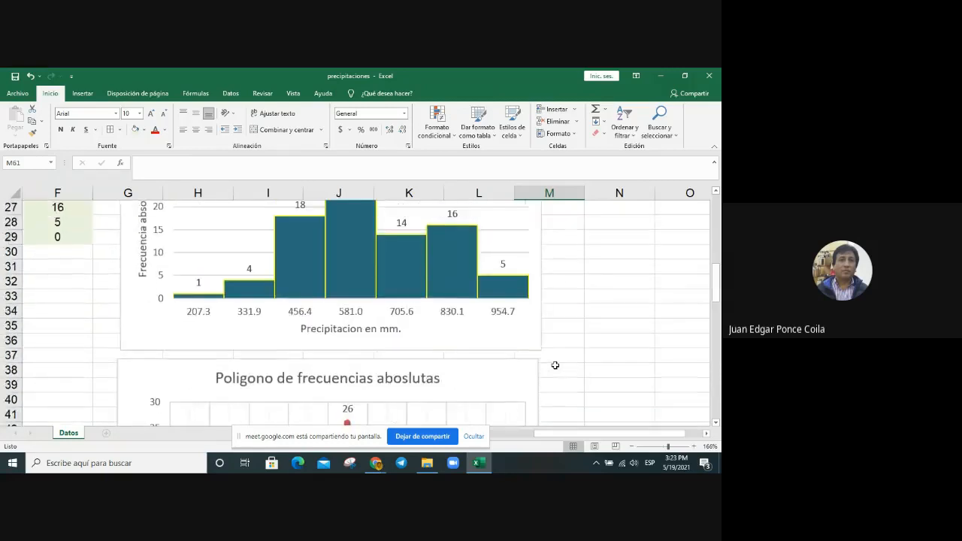
scroll(555, 365, "down", 3)
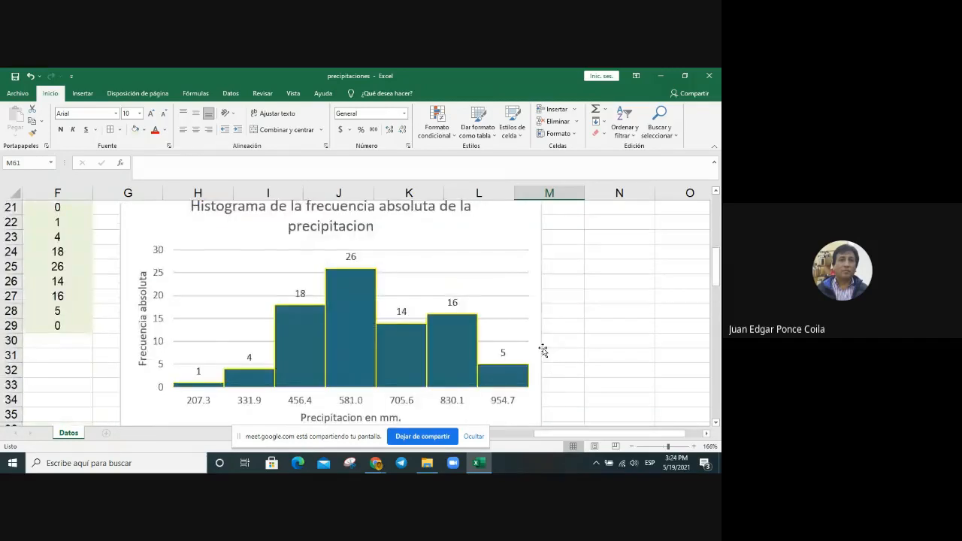
left_click(616, 310)
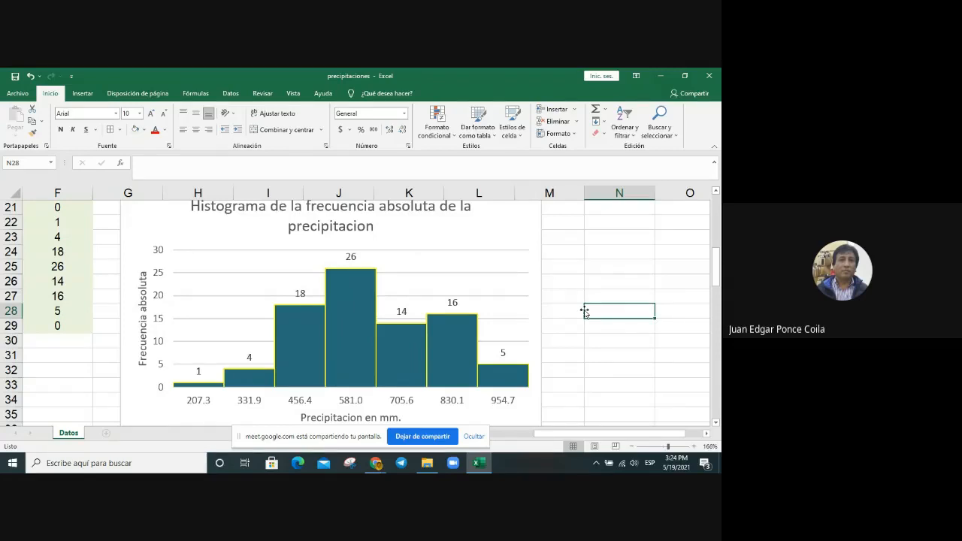
Step: Copy the full Año, Estacion and Precipitacion data range A1:C85, including the headers
scroll(585, 311, "up", 7)
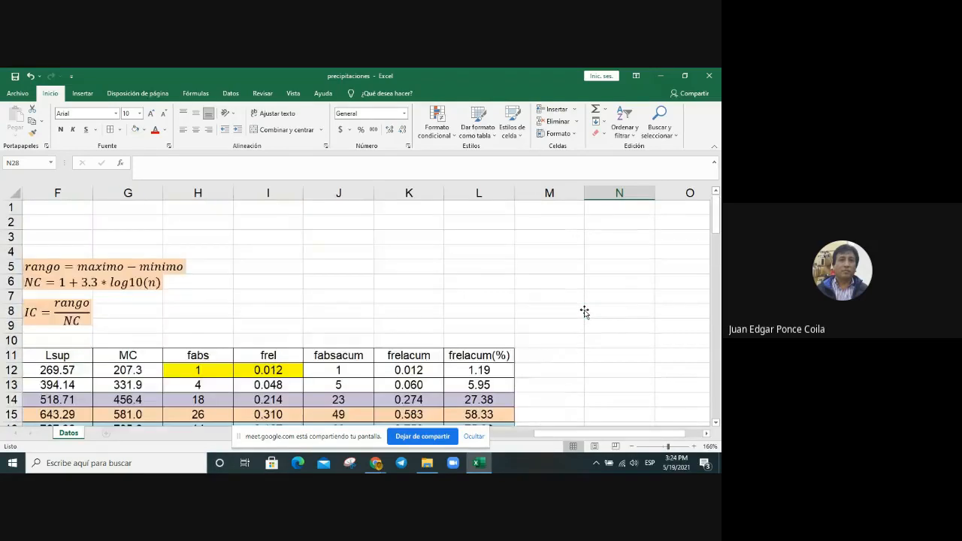
left_click_drag(620, 434, 546, 440)
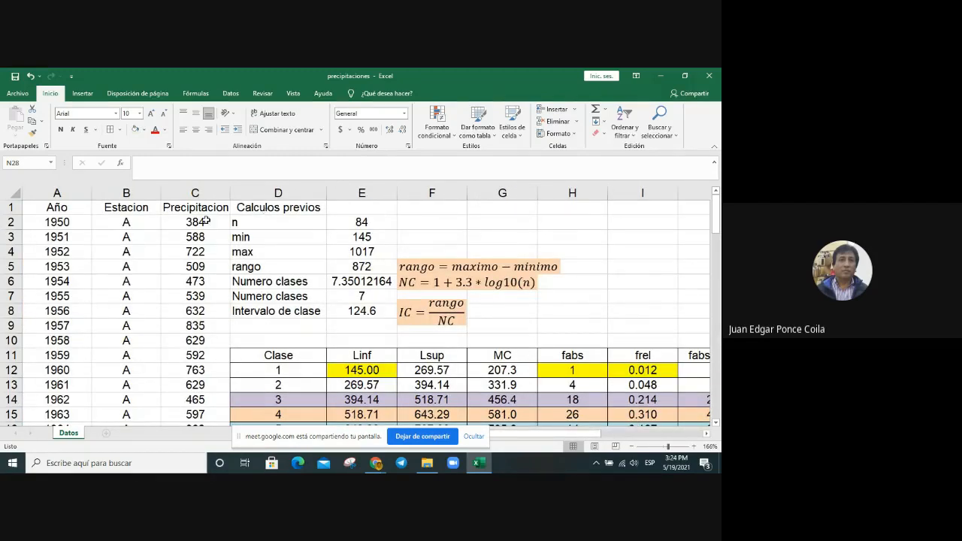
left_click_drag(45, 208, 183, 415)
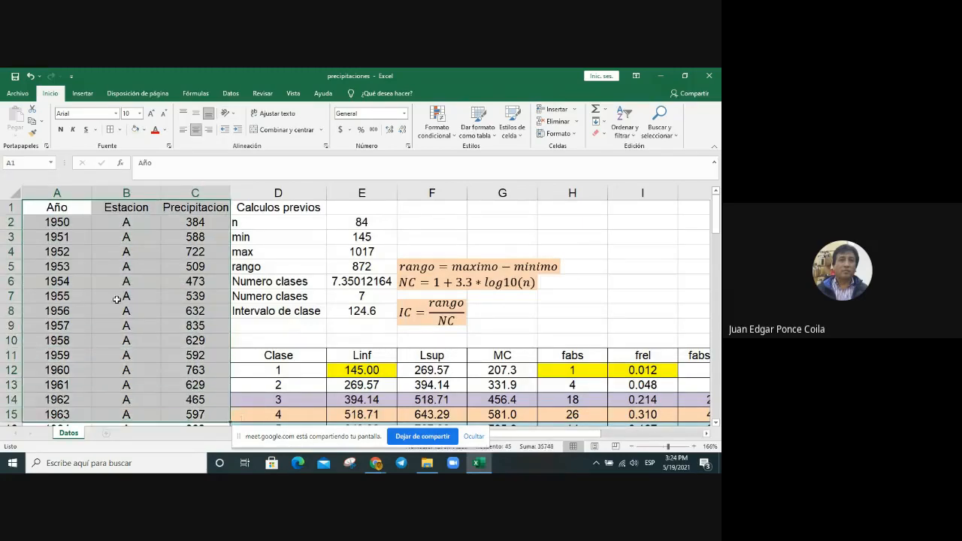
left_click(45, 209)
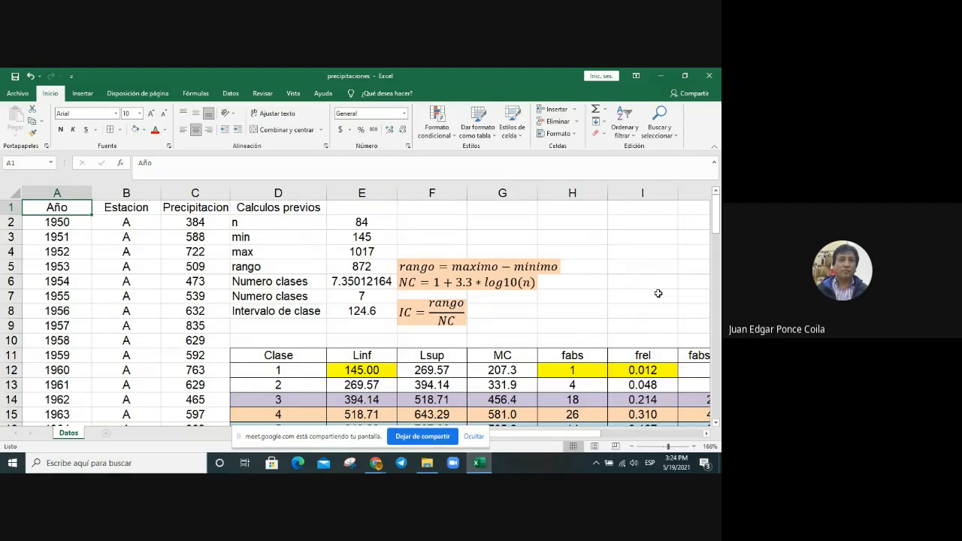
key("ctrl+shift+End")
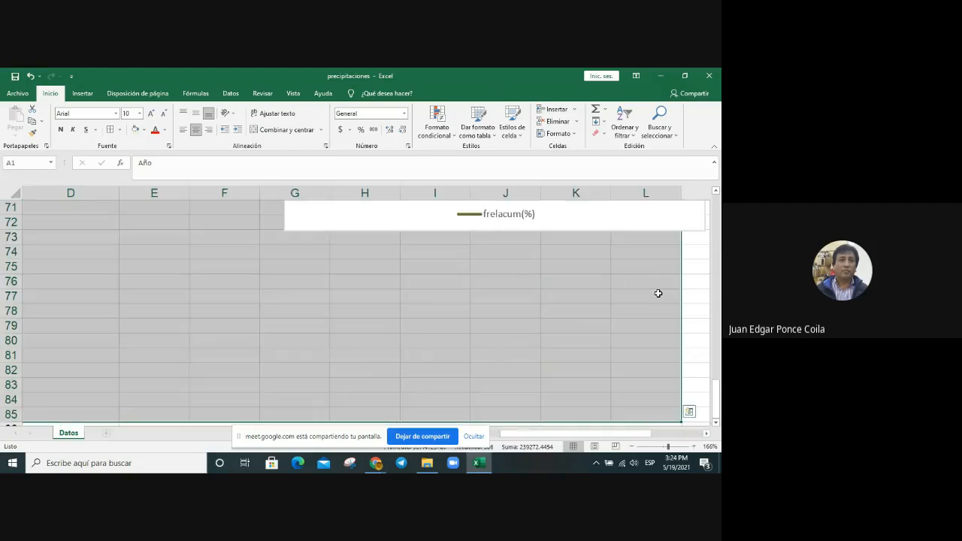
key("shift+Left")
key("shift+Left")
key("shift+Left")
key("shift+Left")
key("shift+Left")
key("shift+Left")
key("shift+Left")
key("shift+Left")
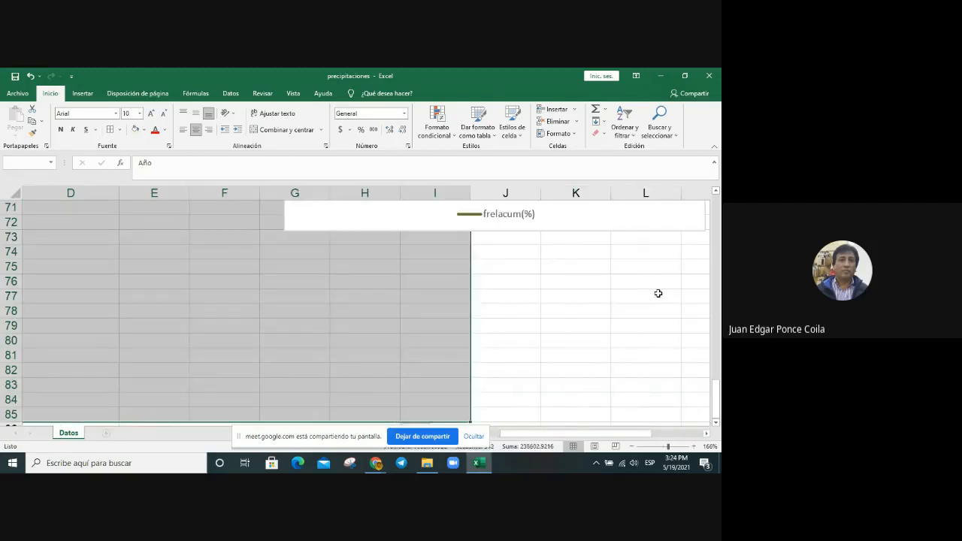
key("shift+Left")
key("shift+Left")
key("shift+Left")
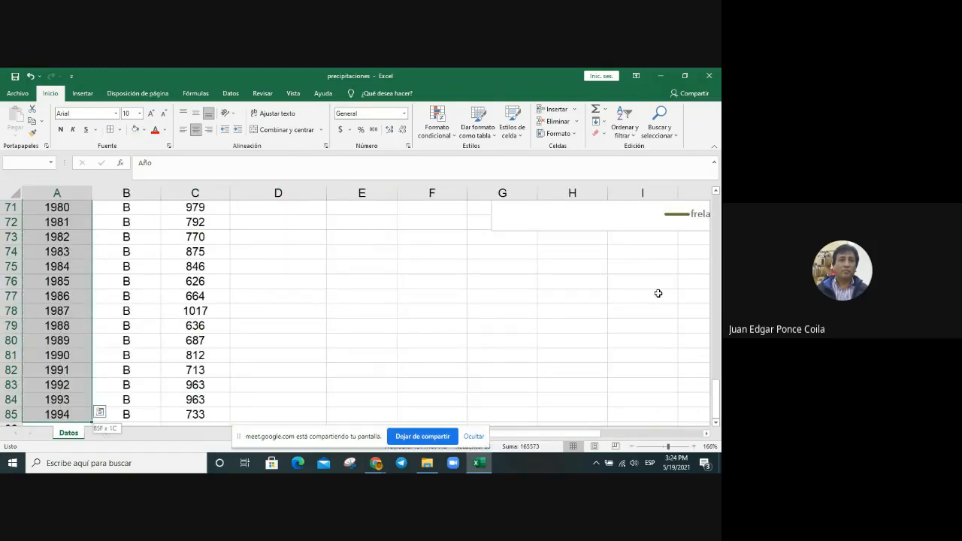
key("shift+Right")
key("shift+Right")
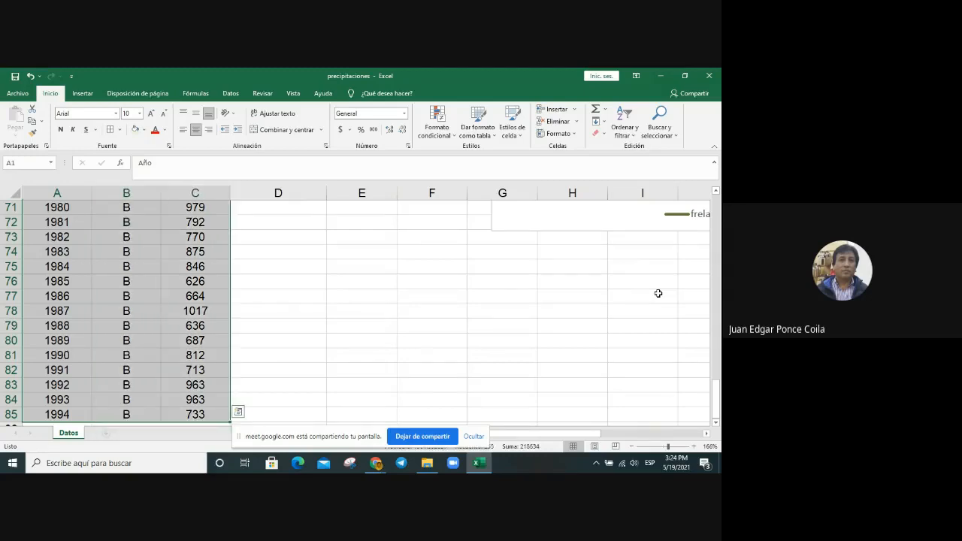
key("ctrl+c")
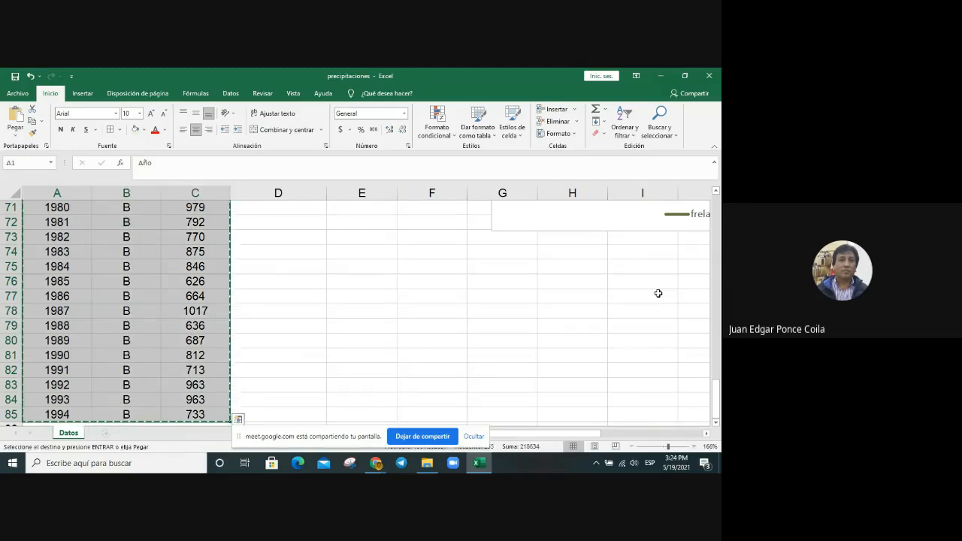
Step: Add a new worksheet after Datos and set its zoom to 150%
left_click(106, 436)
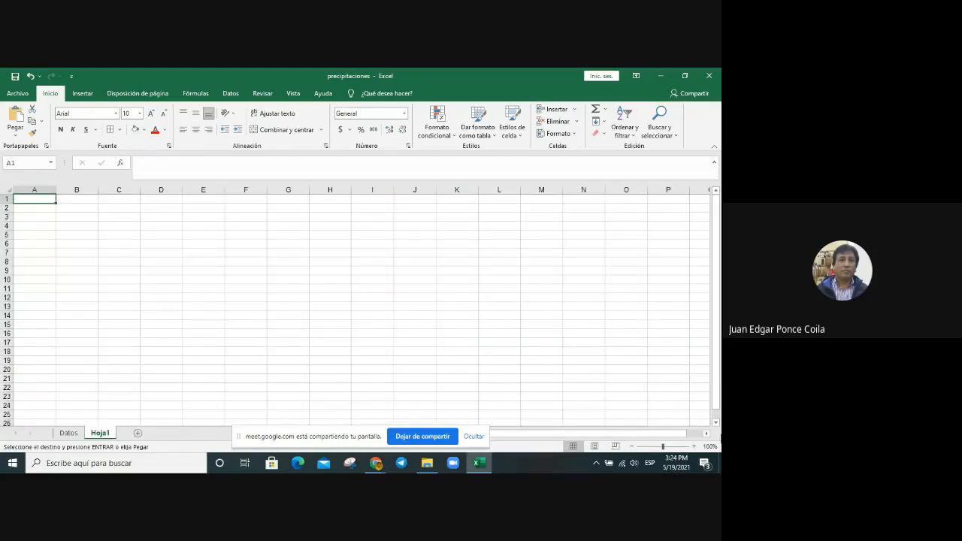
left_click(710, 447)
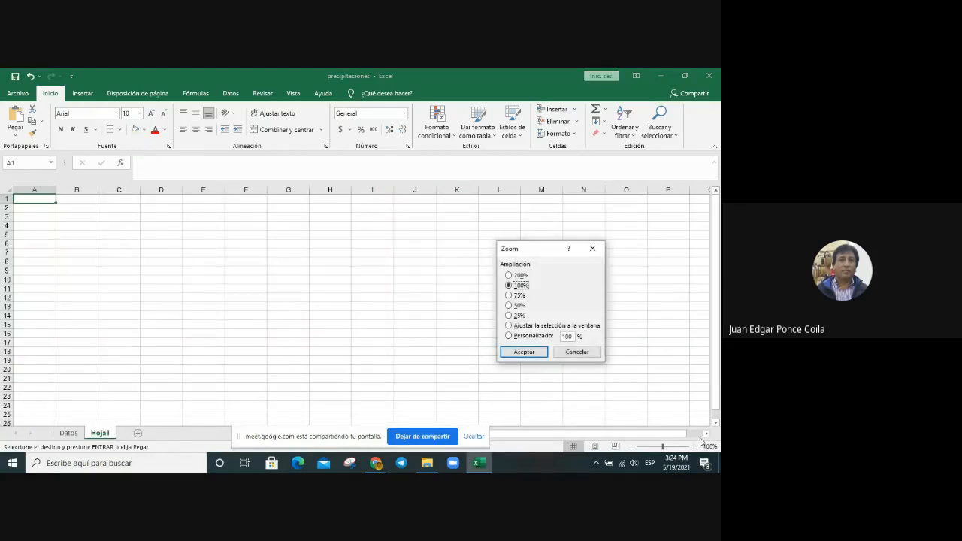
left_click(570, 337)
key("BackSpace")
type("5")
key("Return")
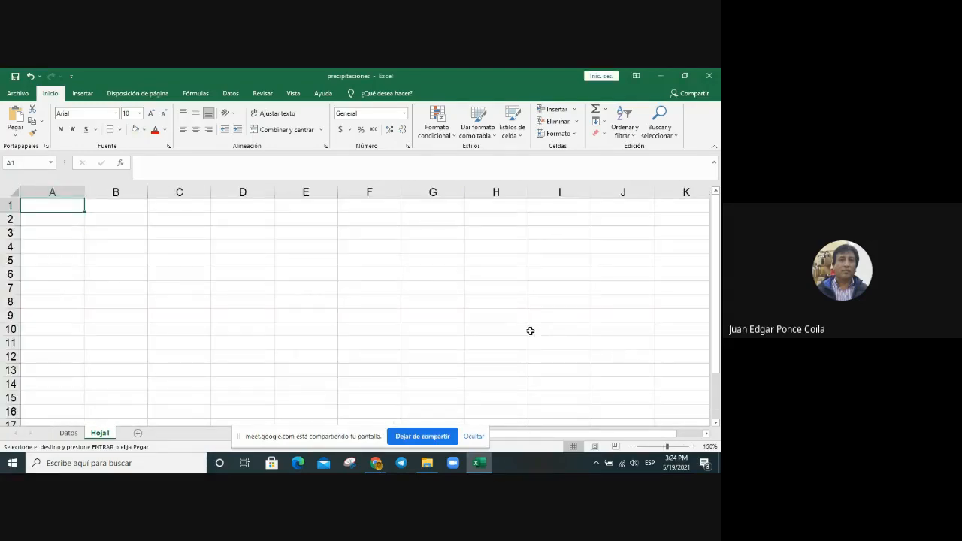
Step: Paste the copied data at A1 of the new sheet, keeping the source column widths
right_click(62, 211)
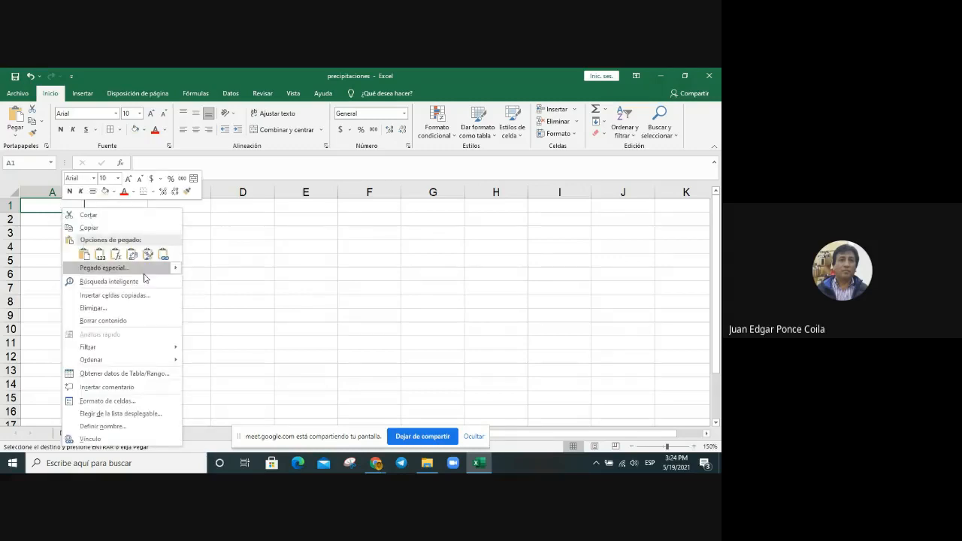
mouse_move(179, 270)
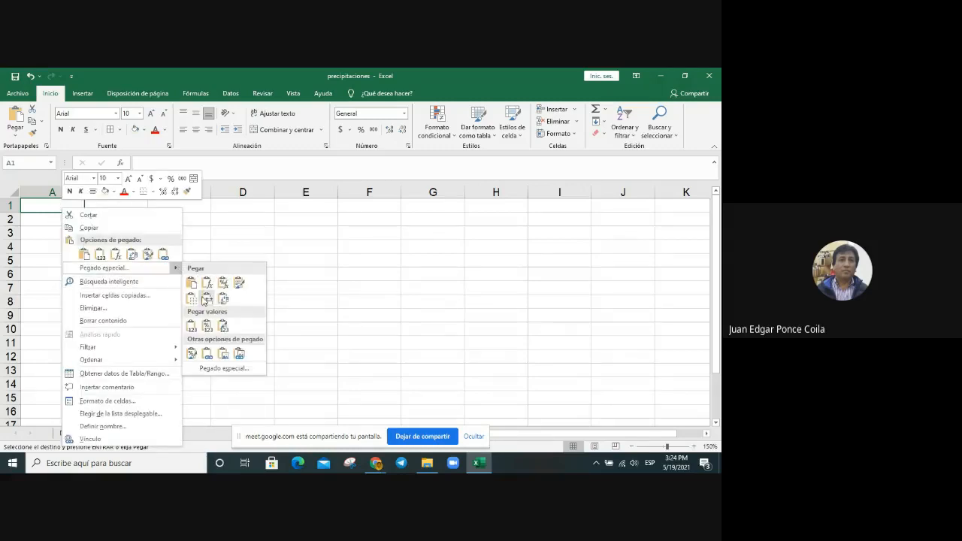
left_click(205, 300)
left_click(384, 327)
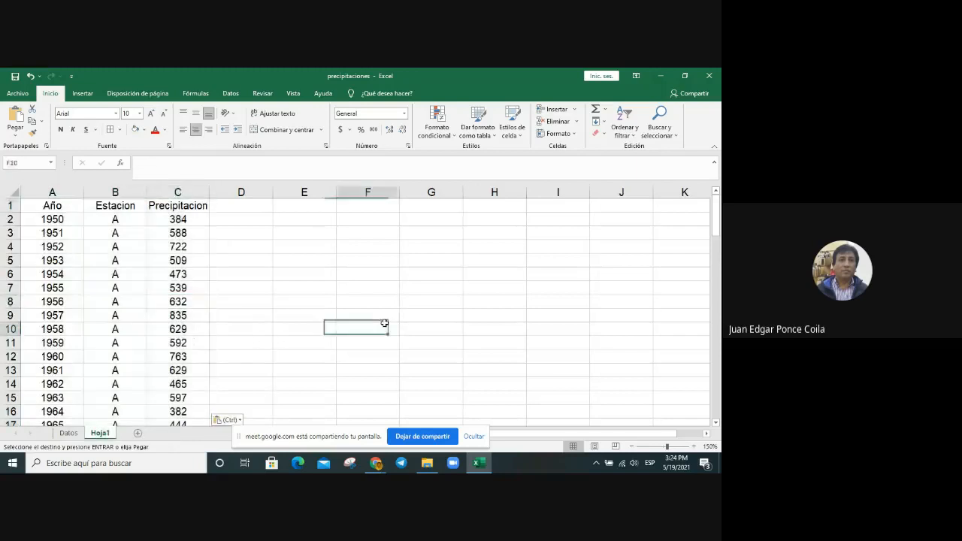
Step: Rename the new sheet as Datos_Infostat
right_click(106, 435)
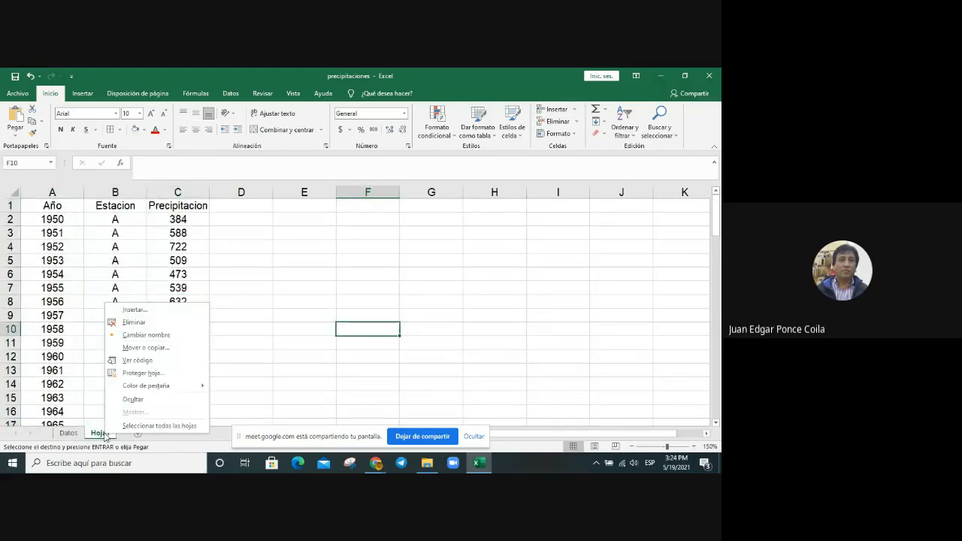
left_click(174, 337)
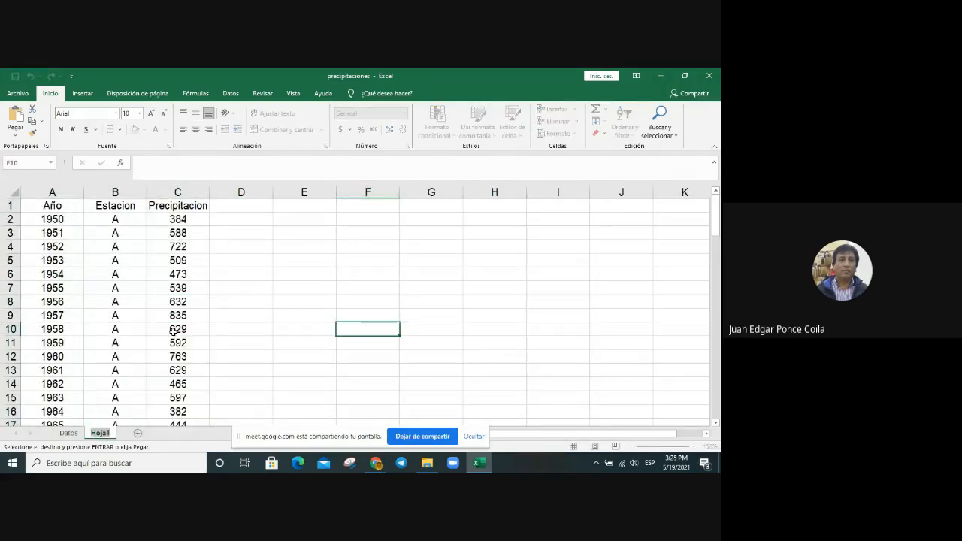
type("Datos_Infostat")
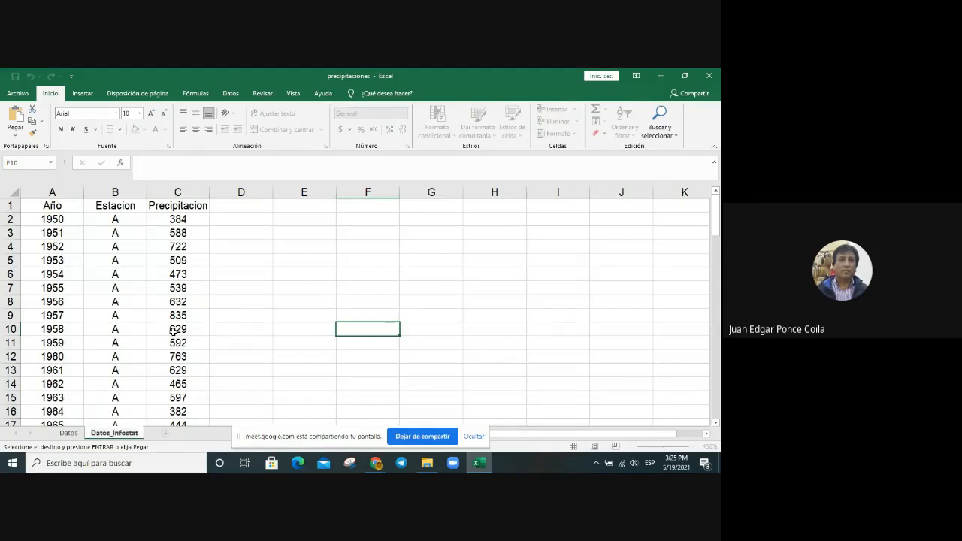
left_click(257, 287)
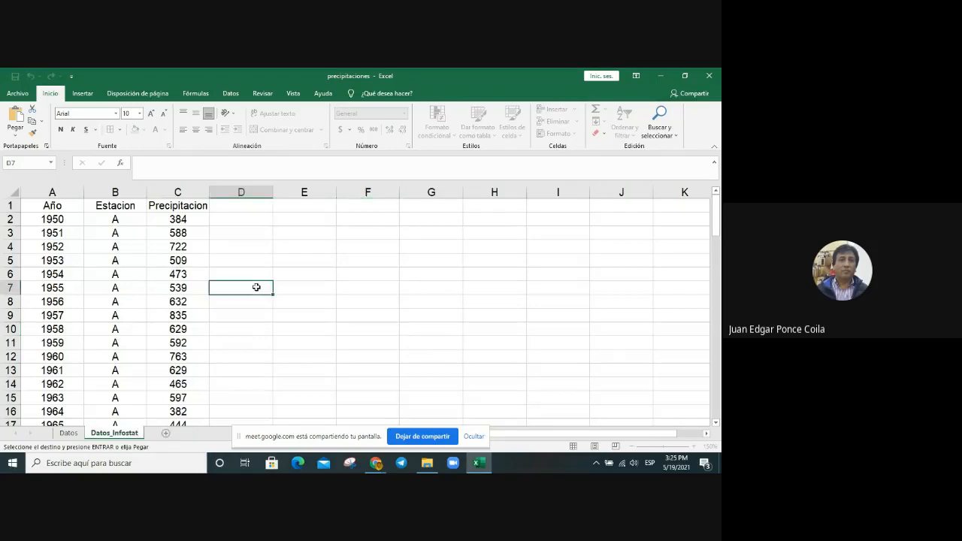
Step: Return to the Datos sheet, look over its charts and save the precipitaciones workbook
left_click(75, 433)
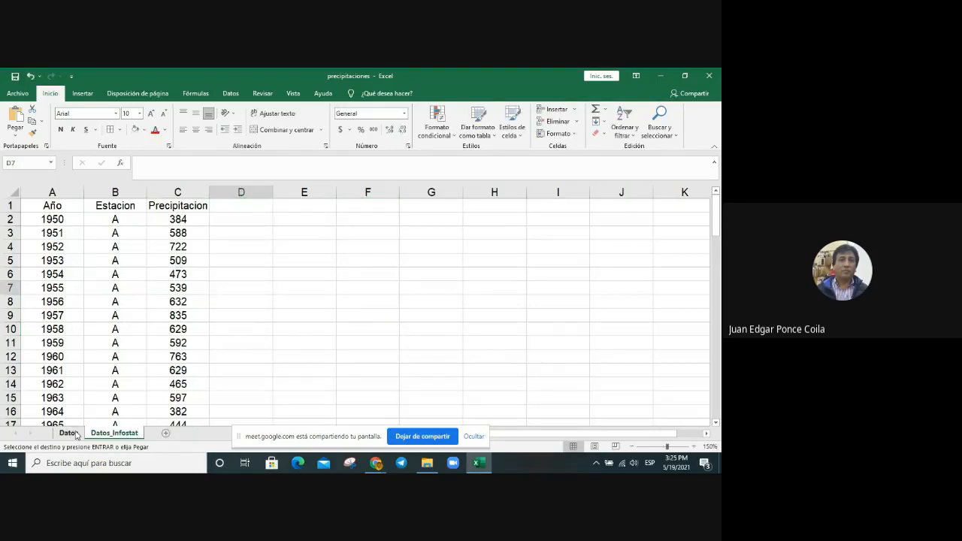
scroll(381, 327, "up", 3)
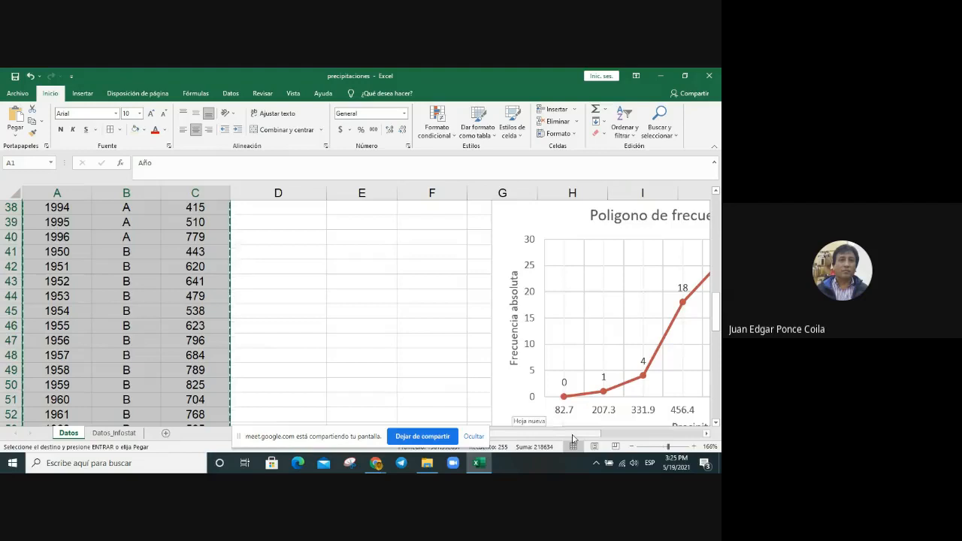
left_click_drag(573, 434, 632, 434)
scroll(573, 323, "up", 7)
scroll(573, 324, "down", 4)
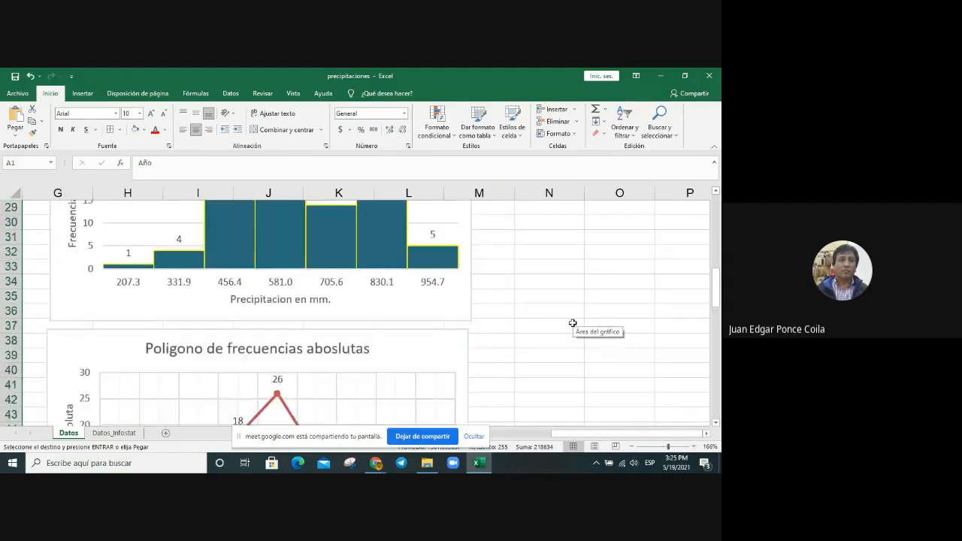
scroll(573, 323, "down", 19)
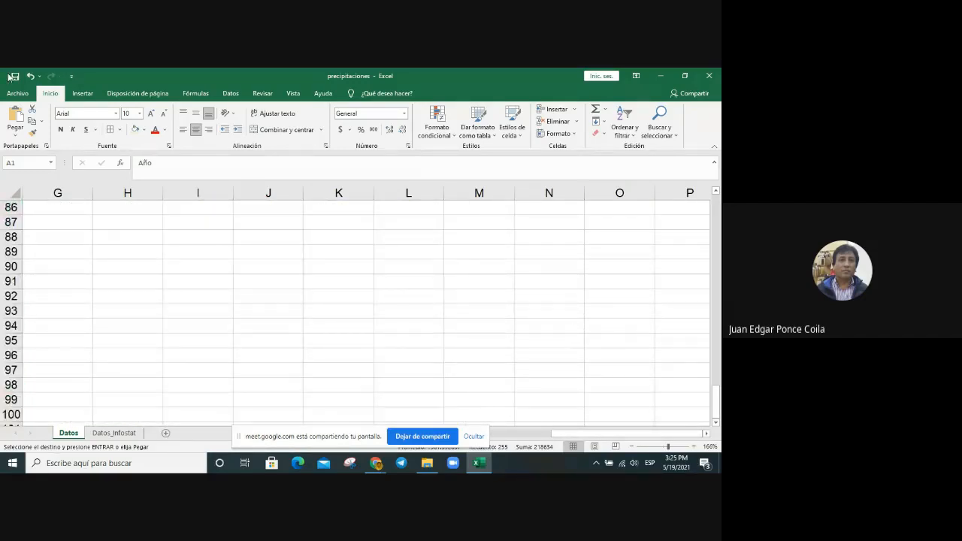
left_click(14, 76)
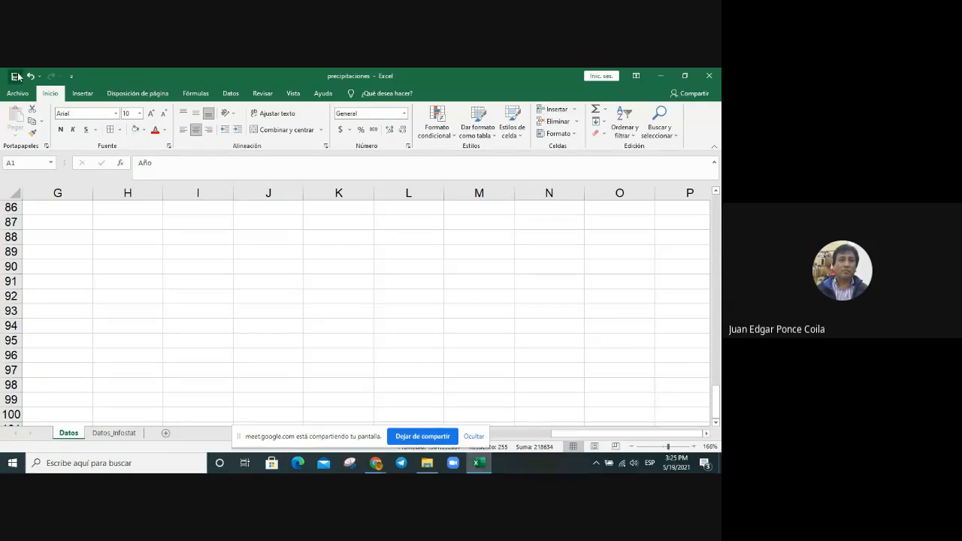
Step: Close the precipitaciones workbook and launch InfoStat from the desktop
left_click(515, 282)
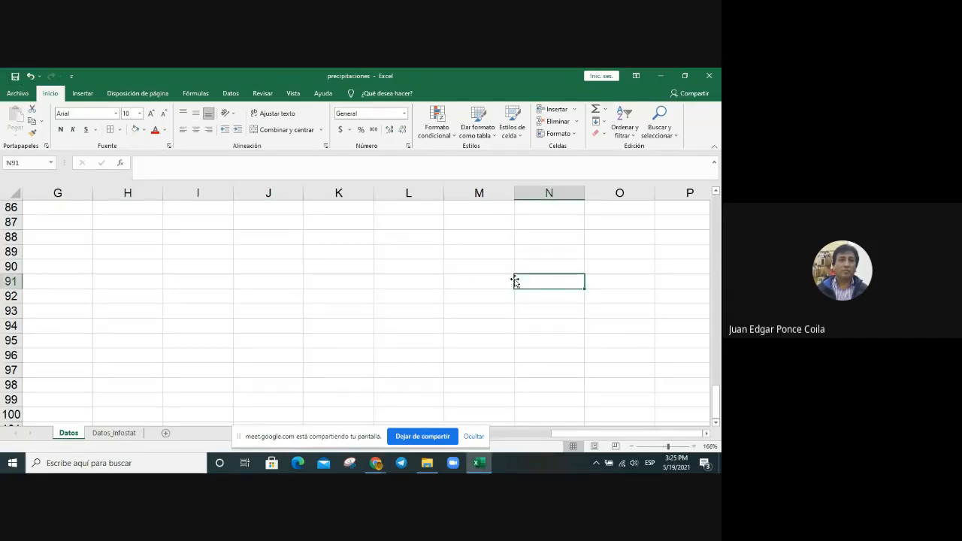
left_click(710, 76)
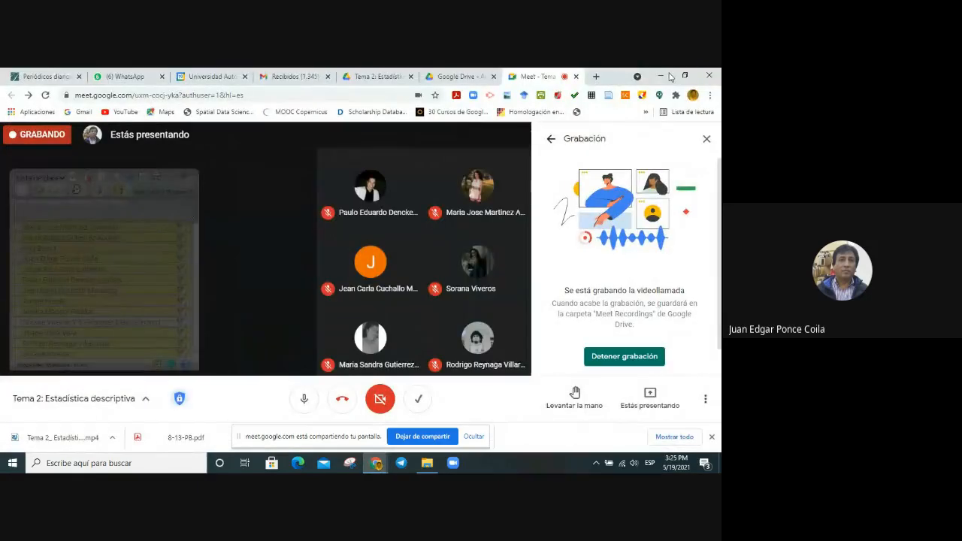
left_click(663, 76)
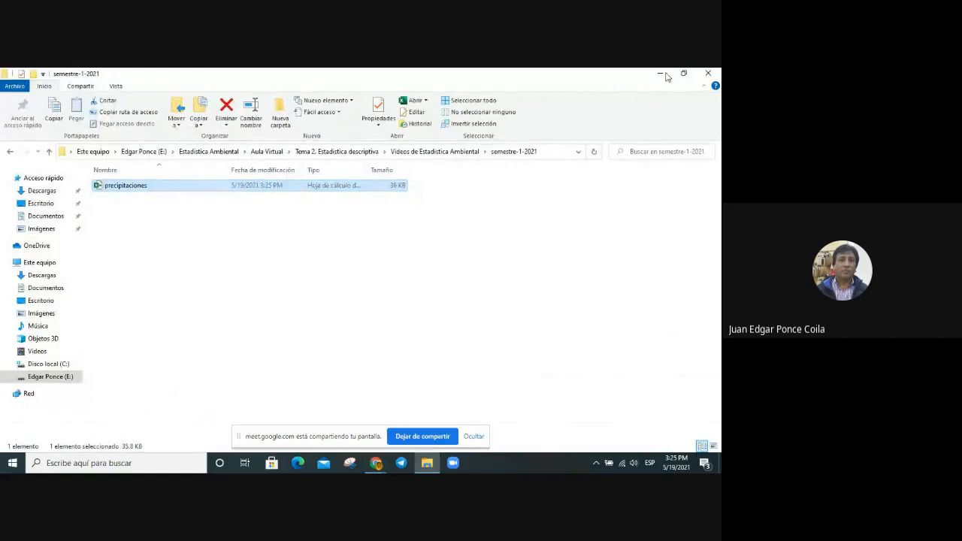
left_click(661, 75)
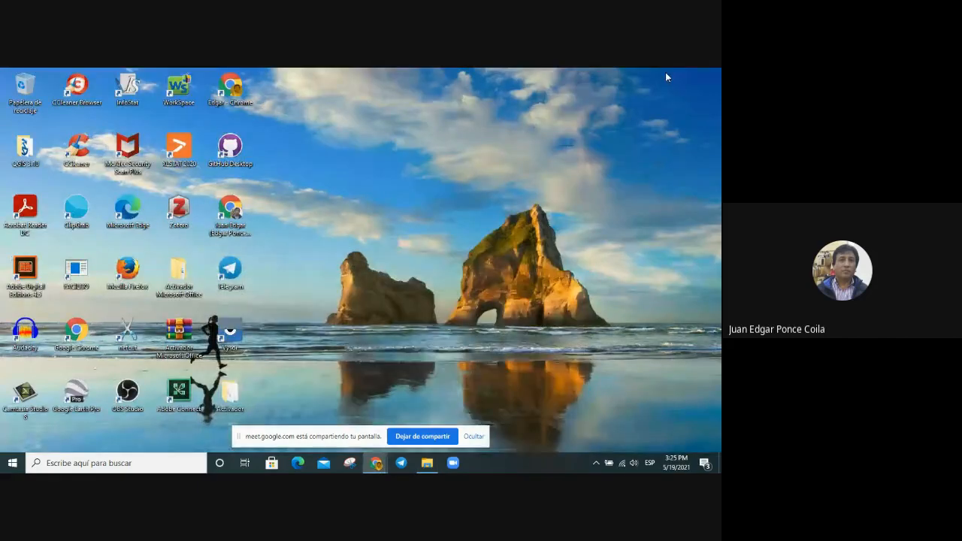
double_click(134, 92)
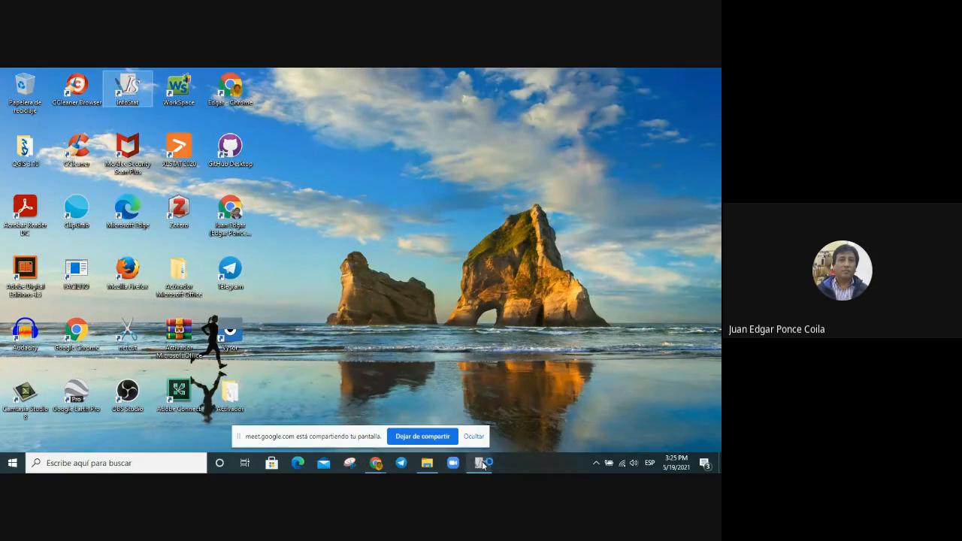
mouse_move(482, 466)
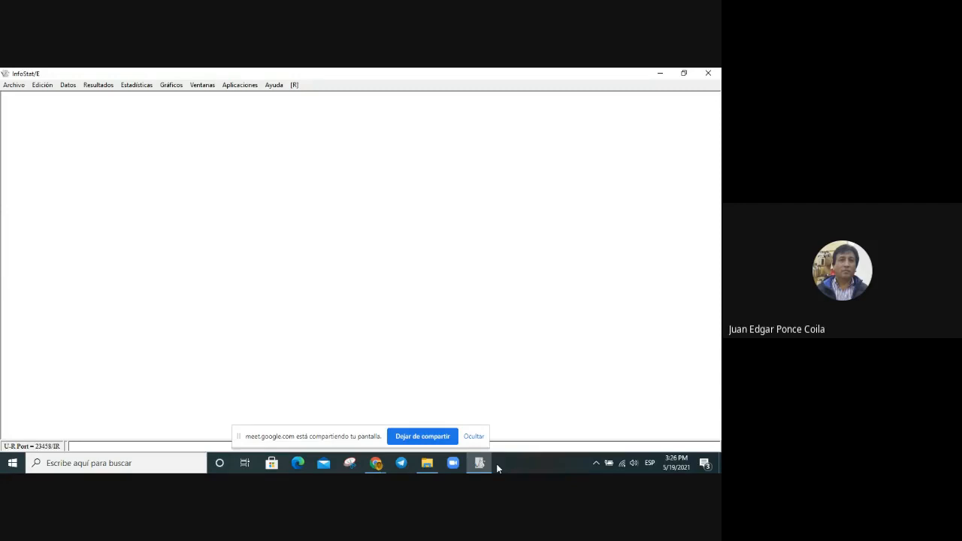
Step: Open the precipitaciones workbook from Estadistica Ambiental > Aula Virtual > Tema 2. Estadistica descriptiva > Videos de Estadistica Ambiental > semestre-1-2021 on drive E
left_click(23, 88)
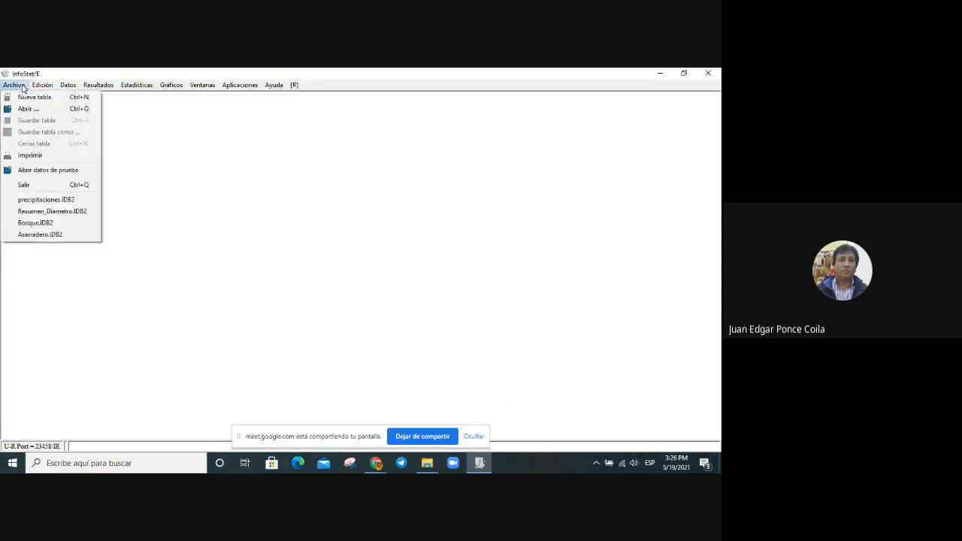
left_click(23, 112)
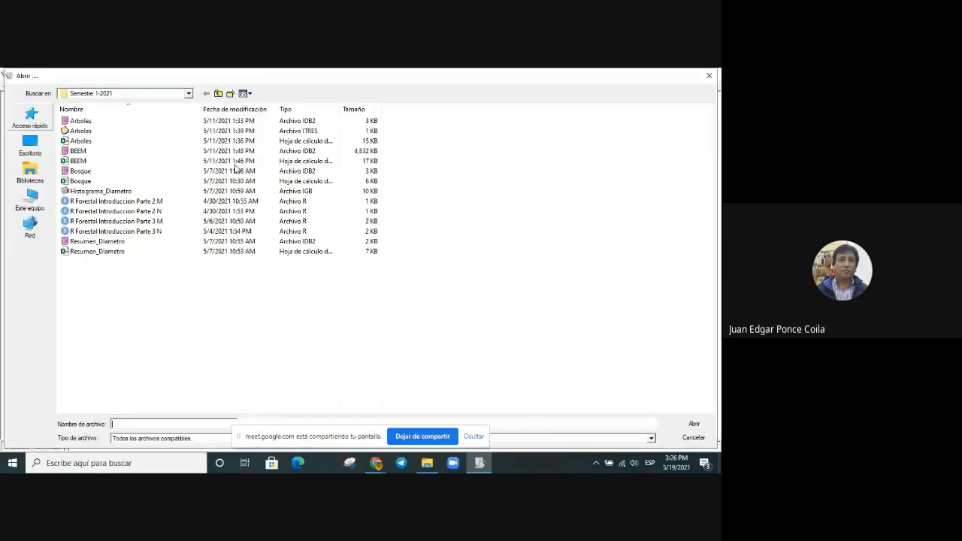
left_click(123, 94)
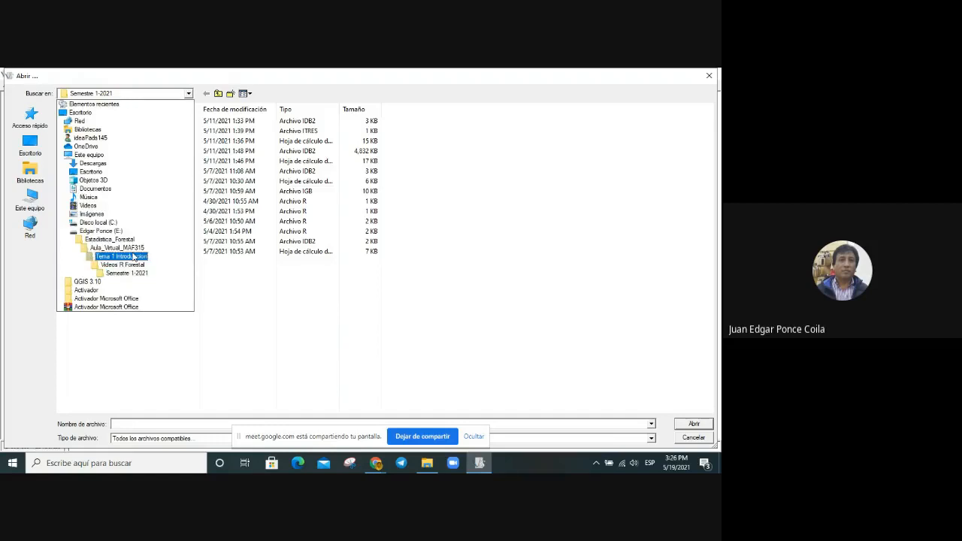
left_click(119, 232)
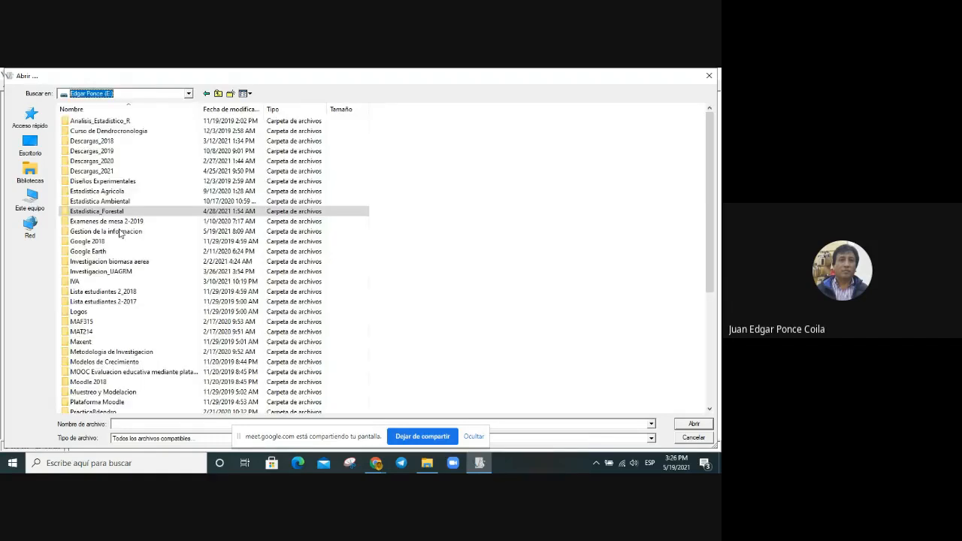
double_click(121, 199)
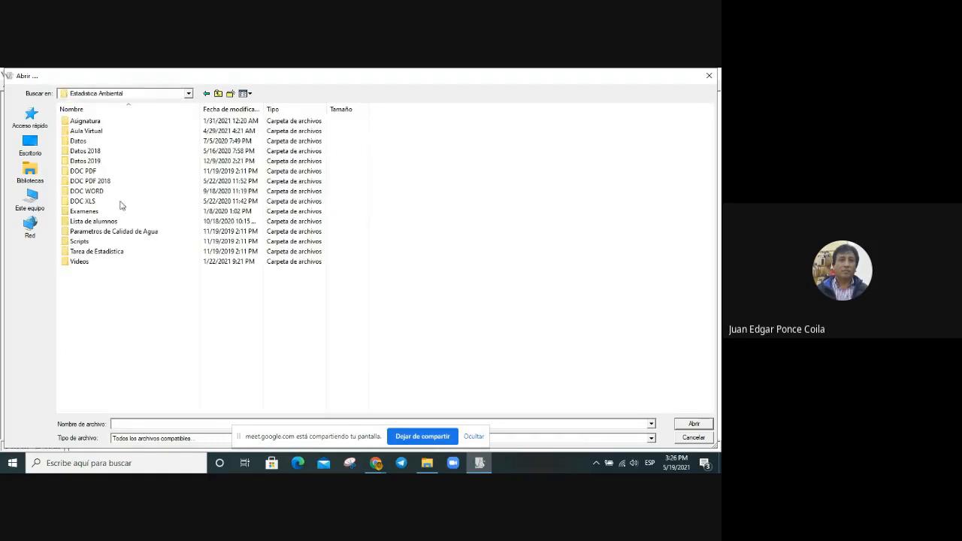
double_click(109, 131)
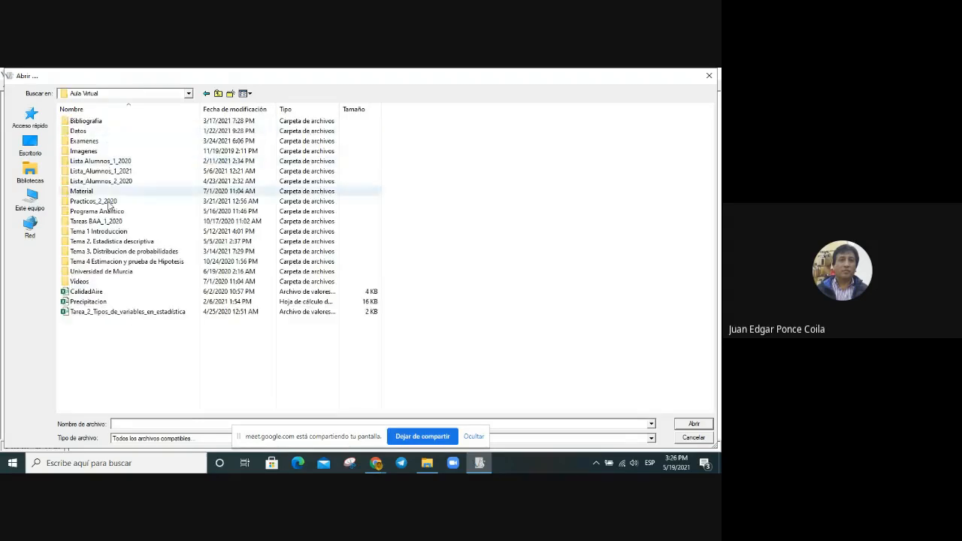
double_click(121, 243)
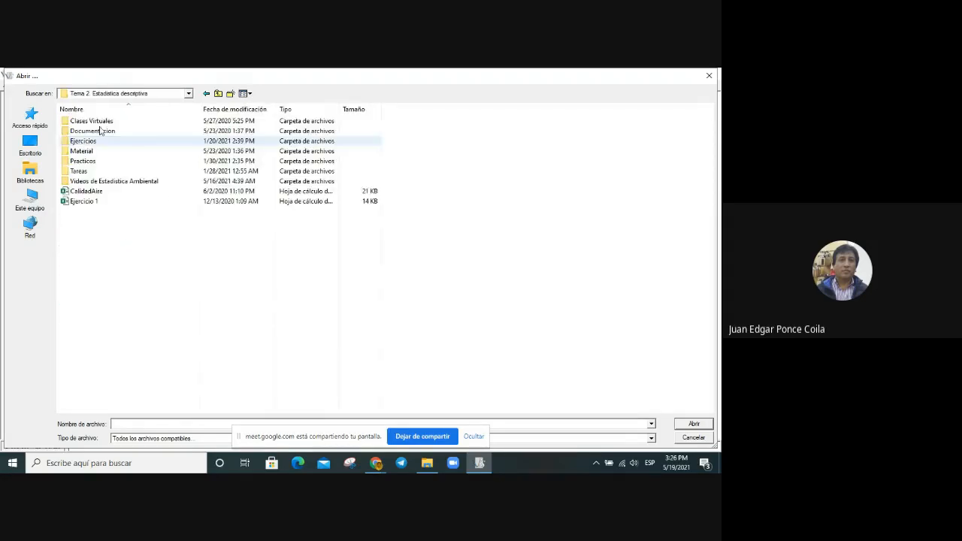
double_click(163, 183)
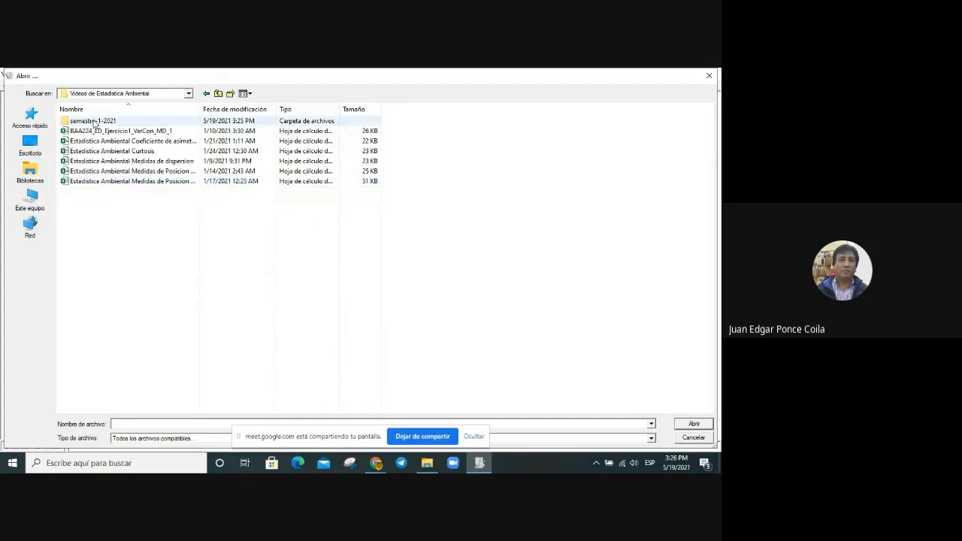
double_click(93, 121)
left_click(95, 122)
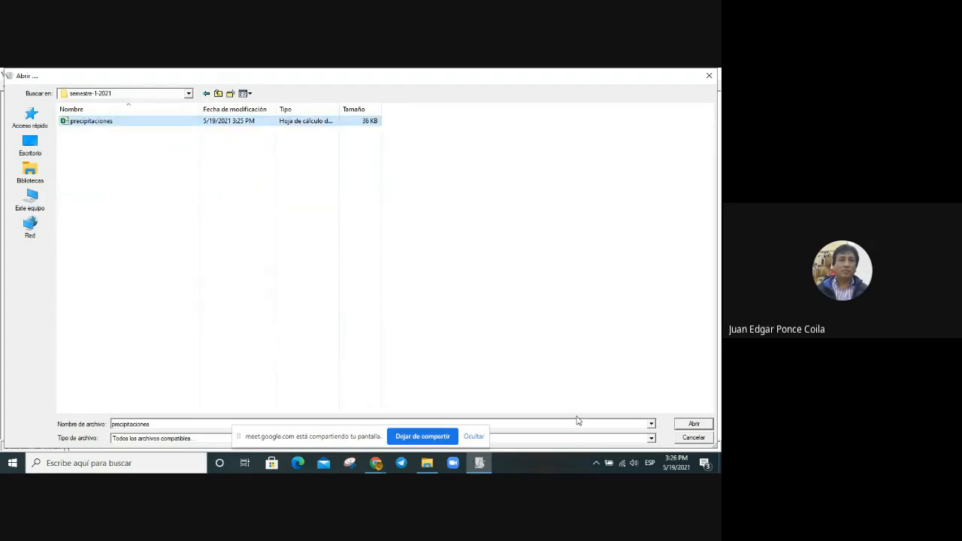
left_click(698, 424)
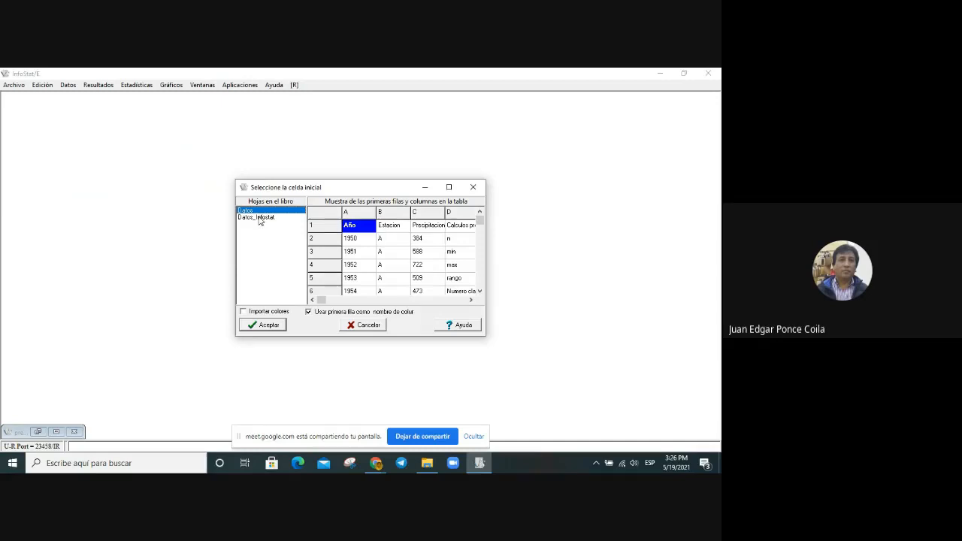
Step: Preview the Datos sheet's columns, but import the Datos_Infostat sheet from cell A1 with the first row as column names
left_click(398, 300)
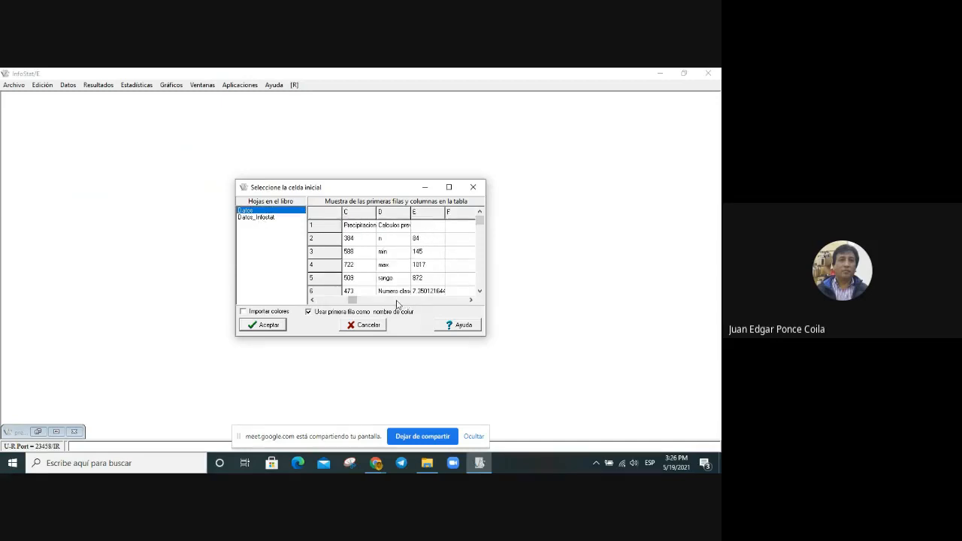
left_click(328, 301)
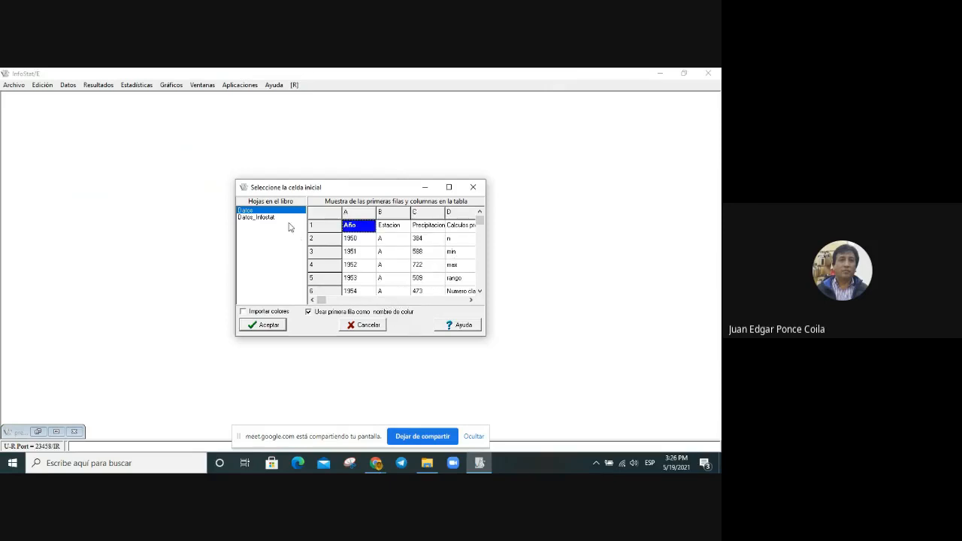
left_click(272, 218)
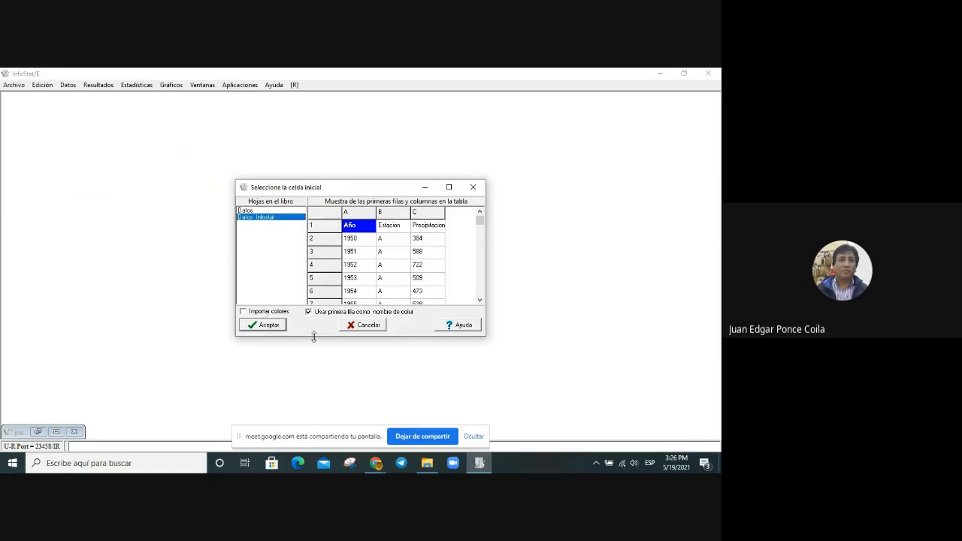
left_click(270, 324)
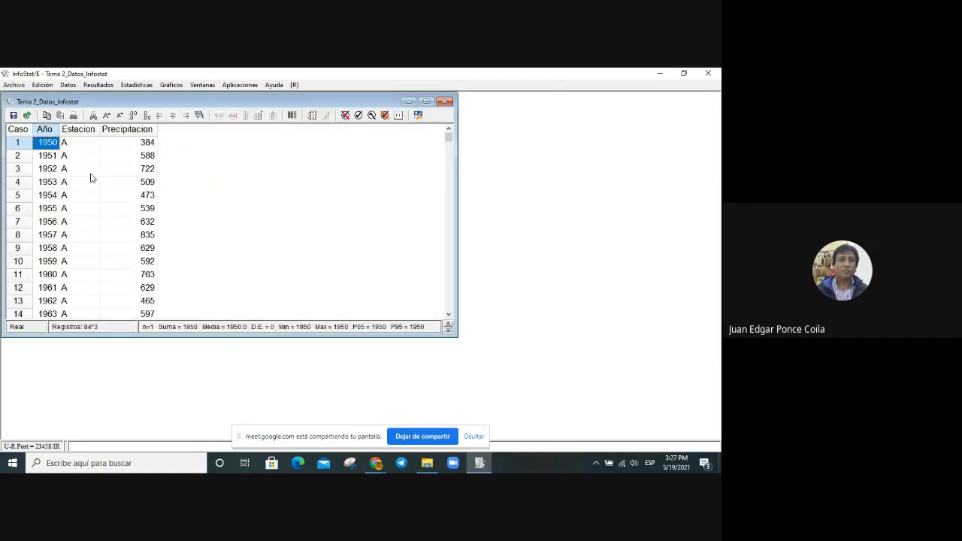
Step: Centre the contents of the Año, Estacion and Precipitacion columns in the data table
left_click_drag(56, 130, 132, 130)
left_click(173, 117)
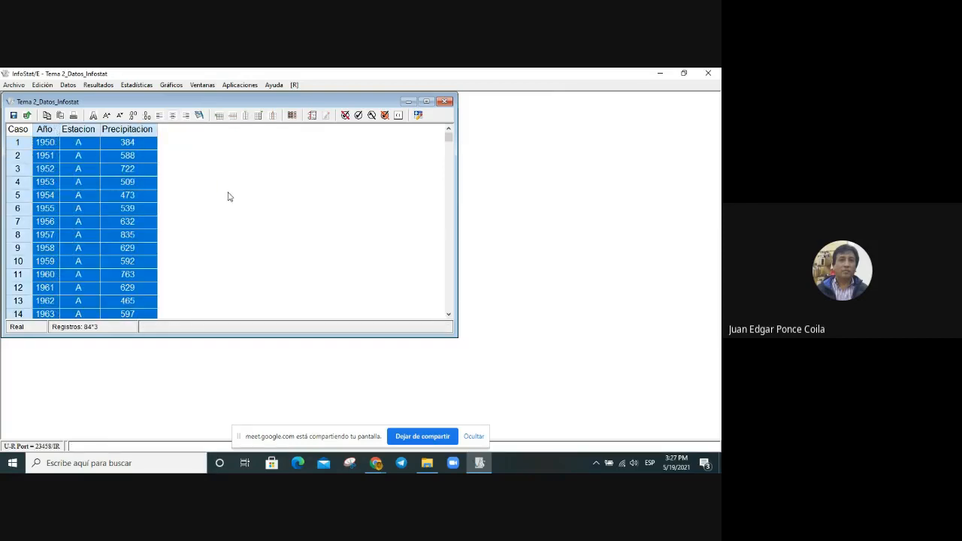
left_click(78, 199)
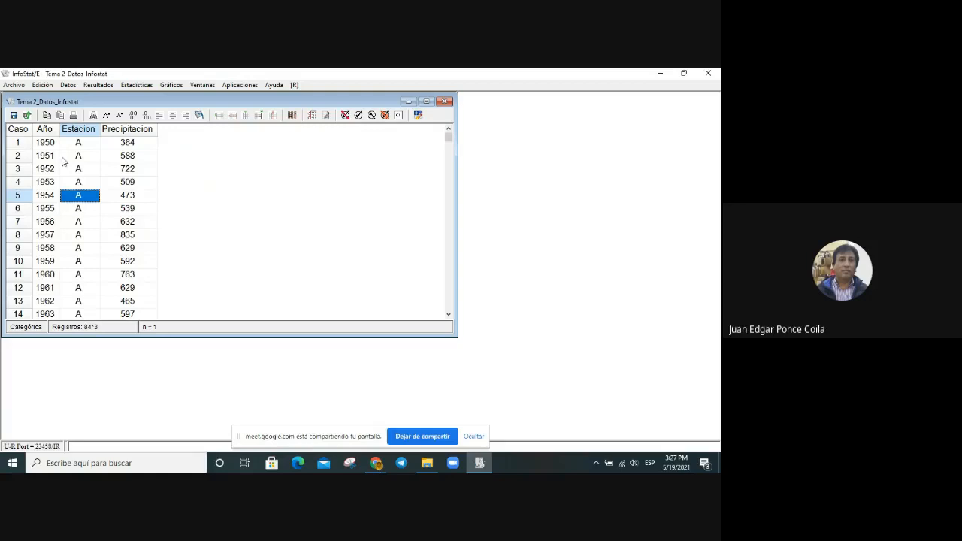
Step: Save the table as the InfoStat file Tema 2_Datos_Infostat in the semestre-1-2021 folder and check it in File Explorer
left_click(21, 88)
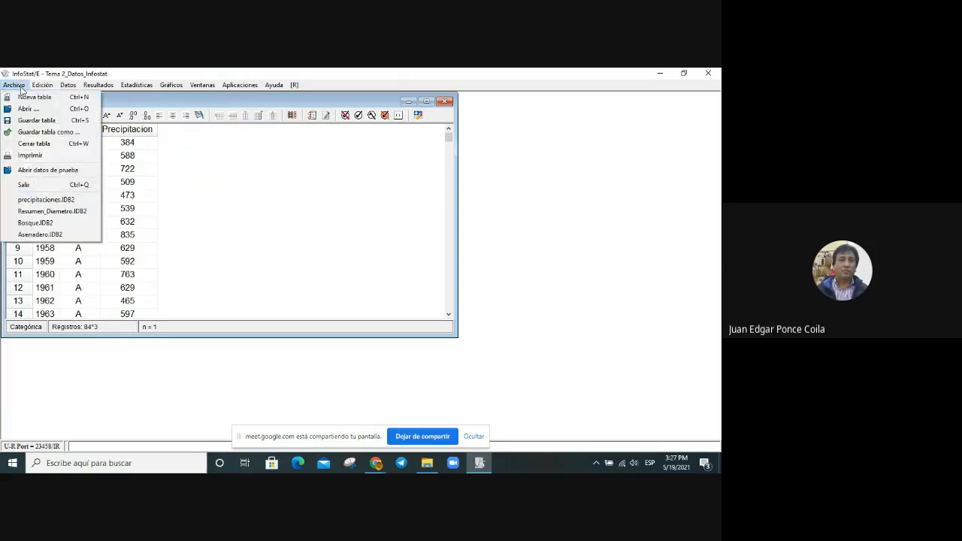
left_click(46, 131)
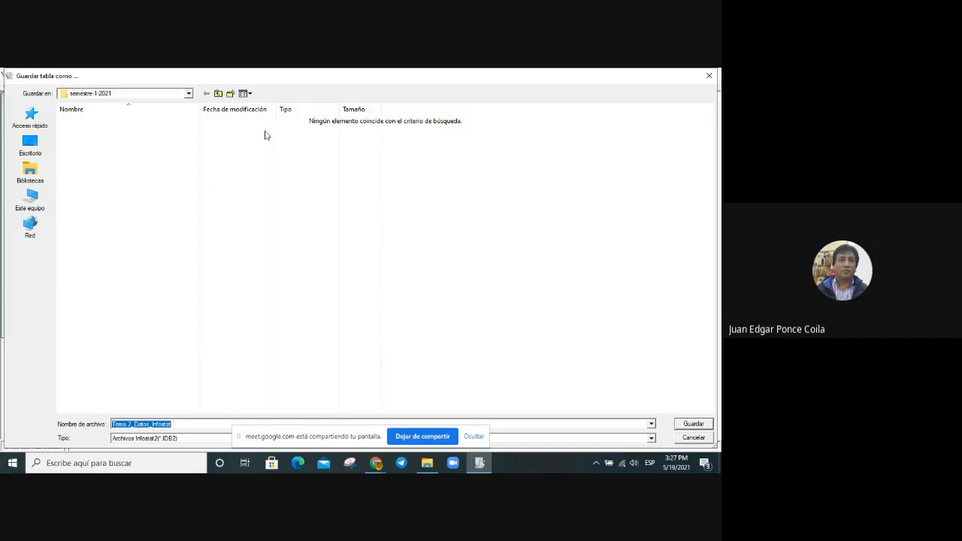
left_click(188, 94)
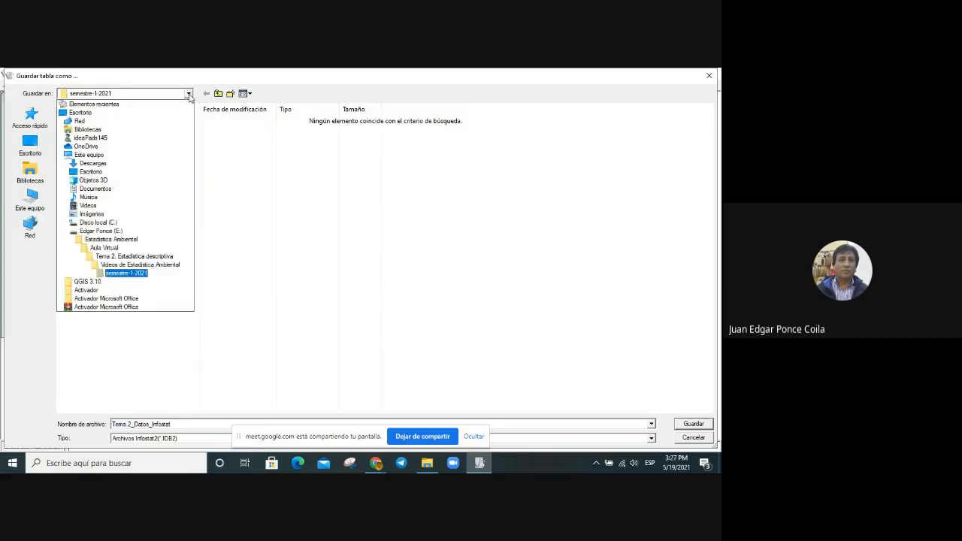
left_click(159, 267)
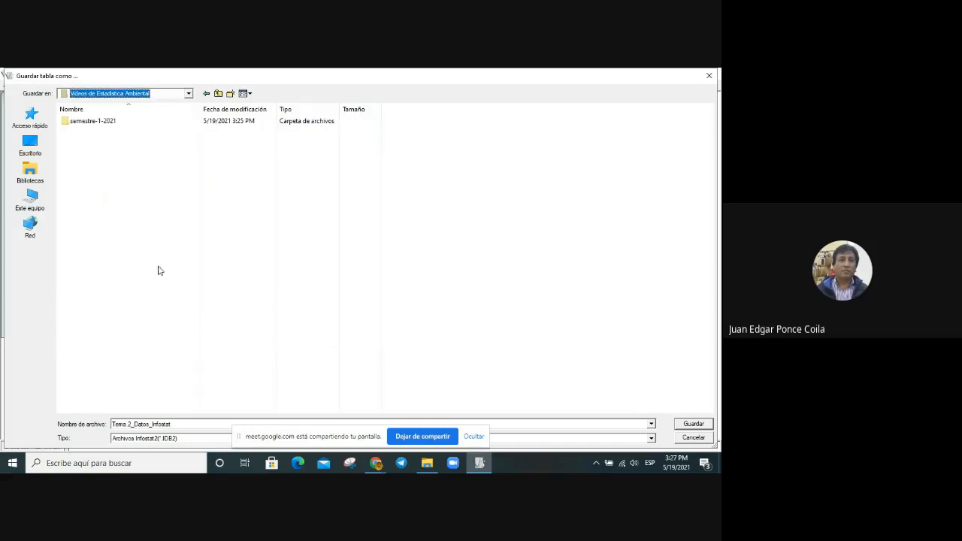
left_click(111, 121)
double_click(111, 121)
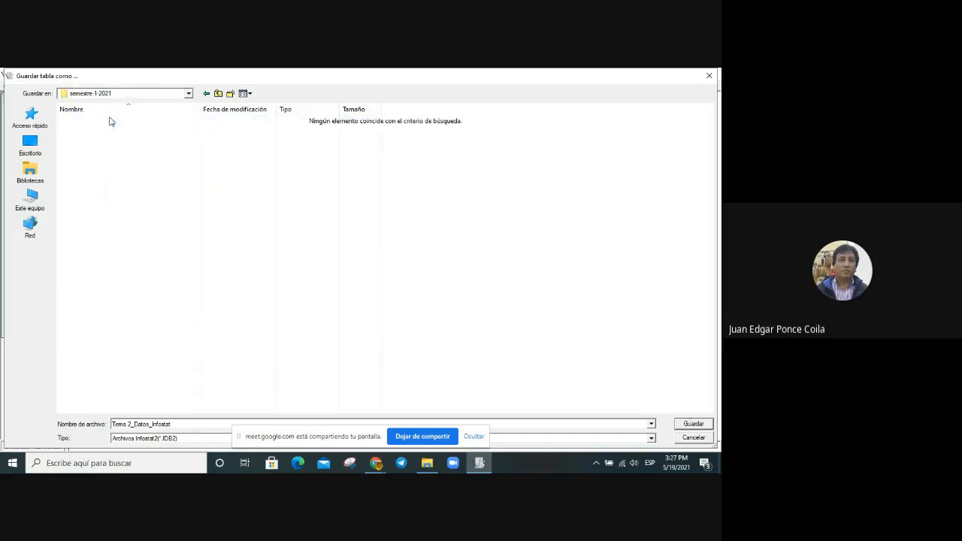
left_click(695, 424)
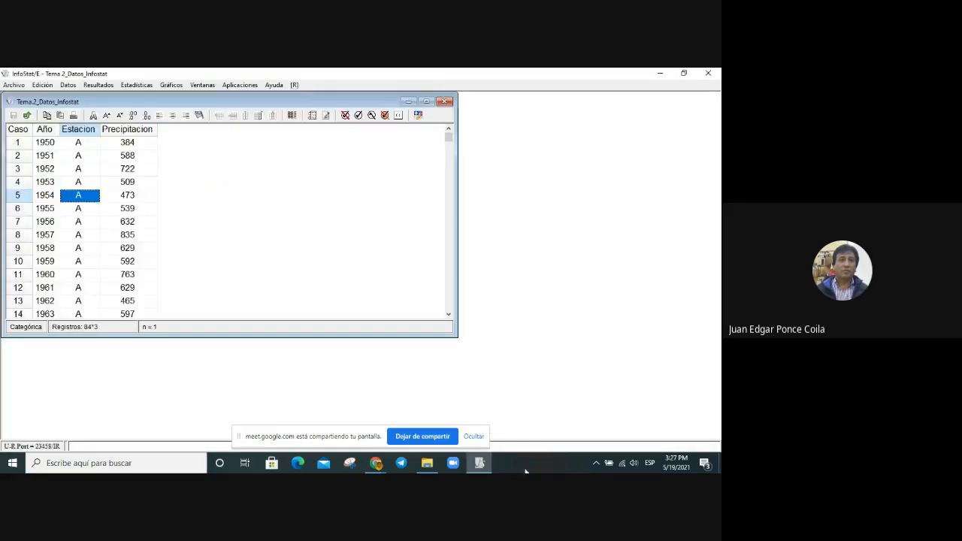
left_click(427, 463)
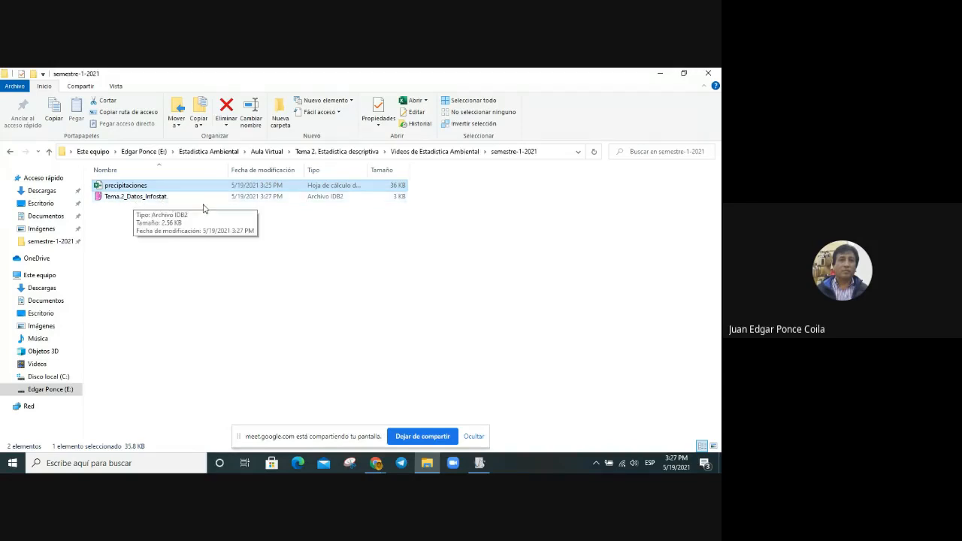
left_click(660, 74)
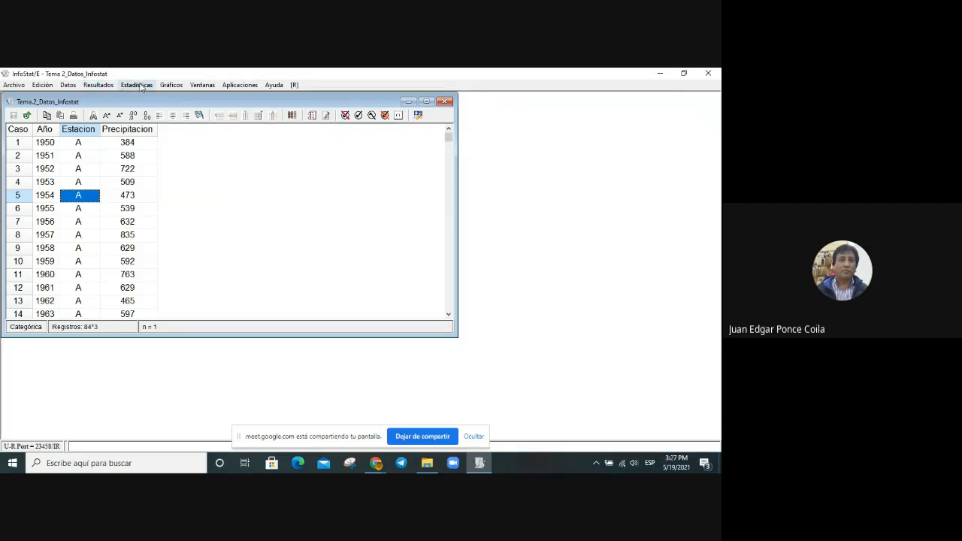
Step: Set up a frequency table with Precipitacion as the variable and bring up its class options
left_click(139, 85)
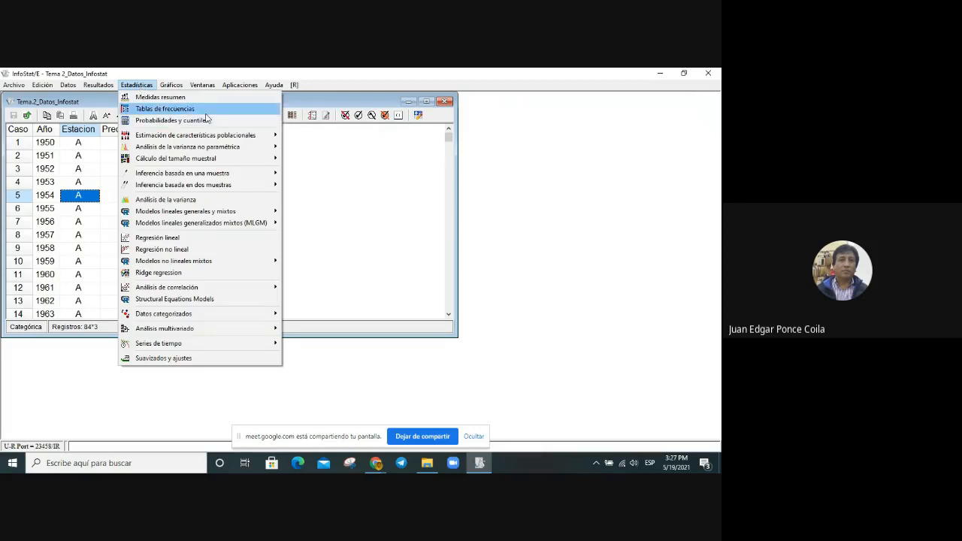
left_click(218, 110)
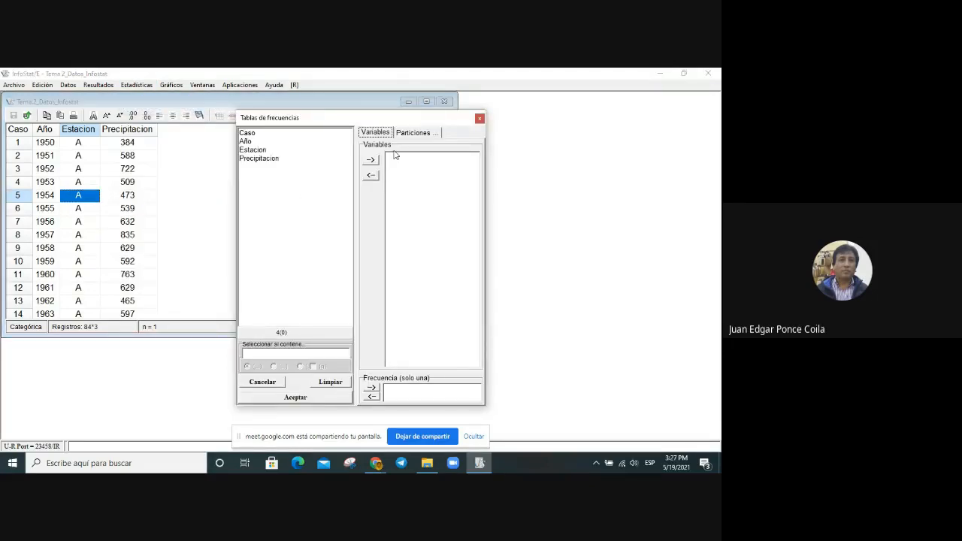
left_click(258, 158)
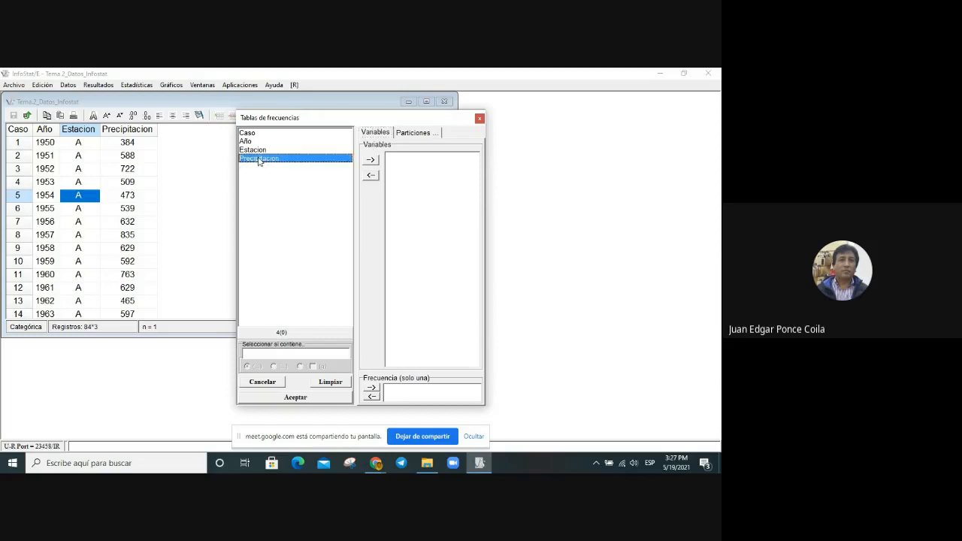
left_click(371, 160)
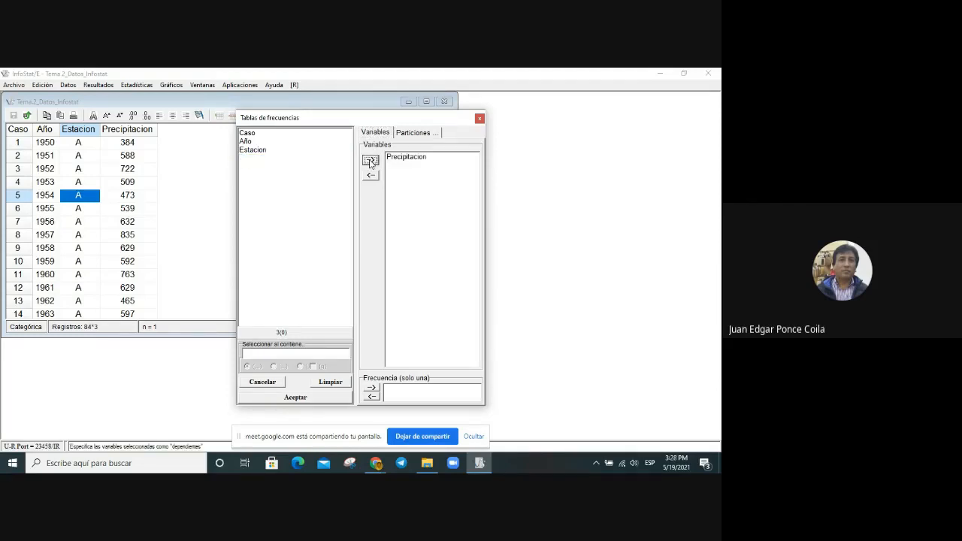
left_click(325, 397)
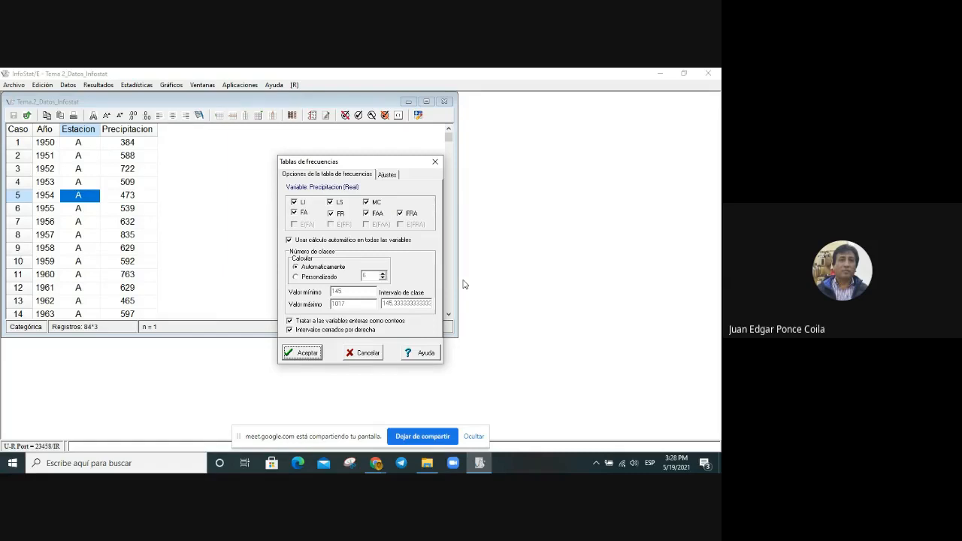
Step: Set a custom number of 7 classes for Precipitacion and generate the frequency table
left_click(383, 277)
left_click(382, 274)
left_click(302, 353)
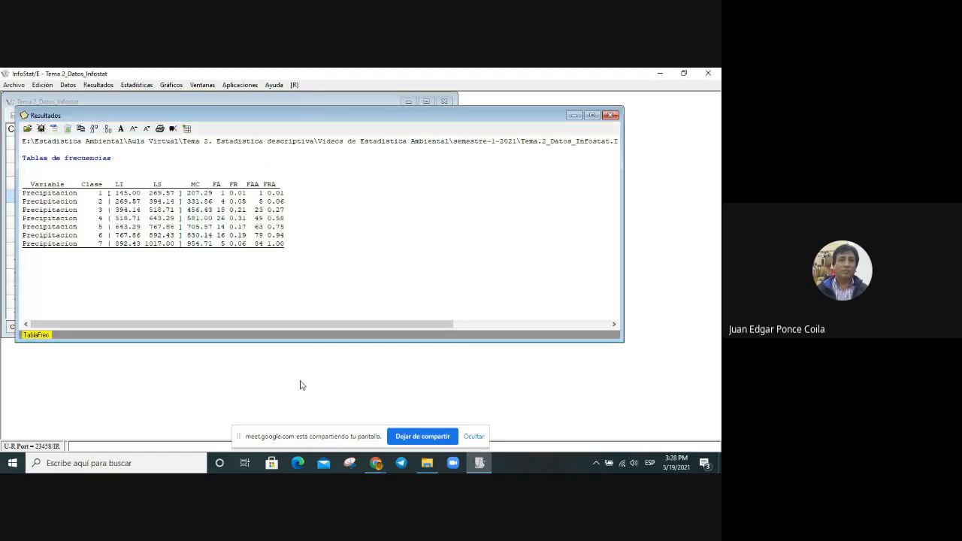
left_click_drag(24, 154, 285, 242)
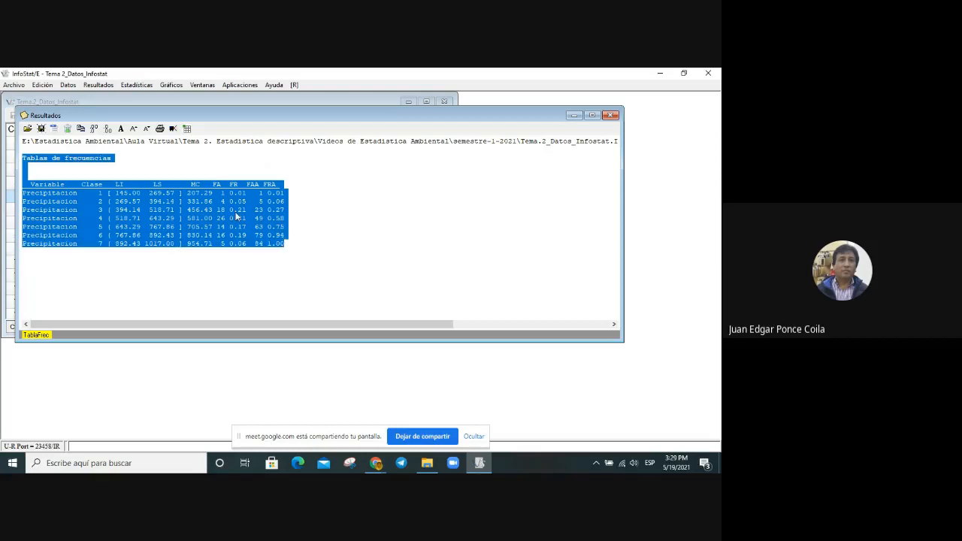
right_click(236, 215)
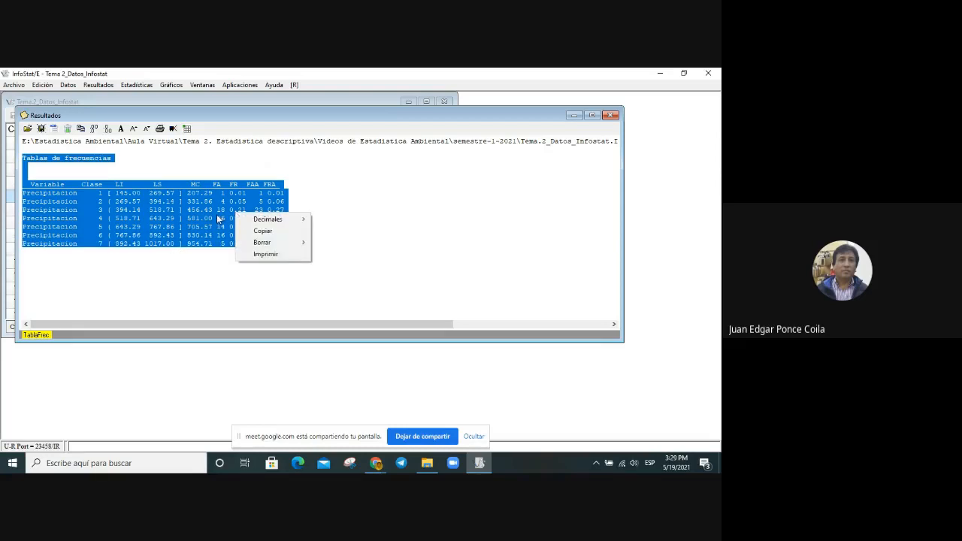
left_click(219, 218)
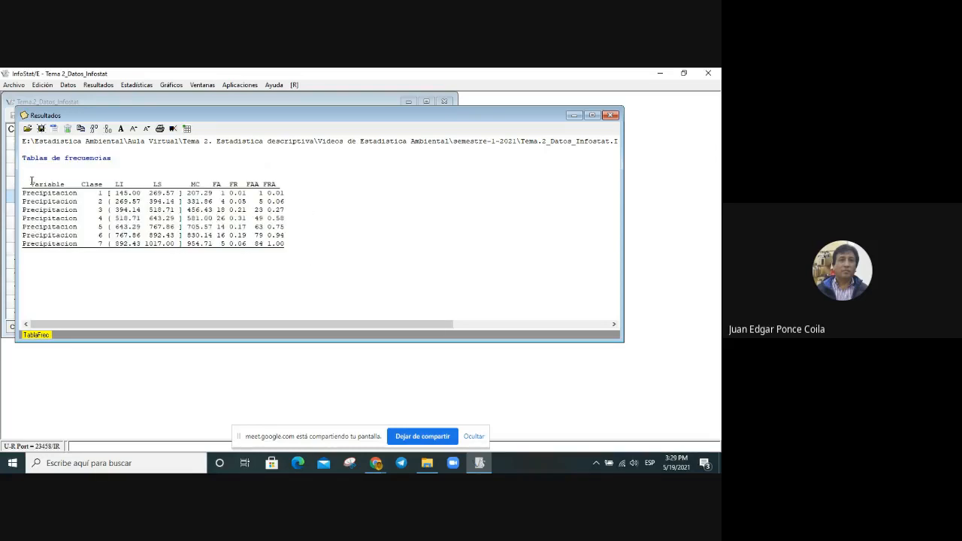
Step: Start Excel in the background and return to the frequency table results in InfoStat
left_click(10, 468)
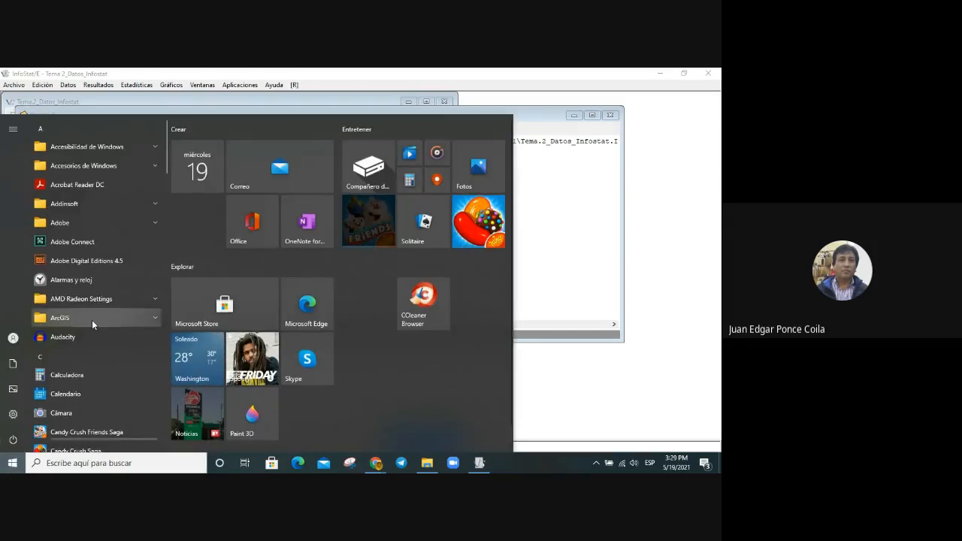
scroll(92, 322, "down", 3)
scroll(92, 320, "down", 4)
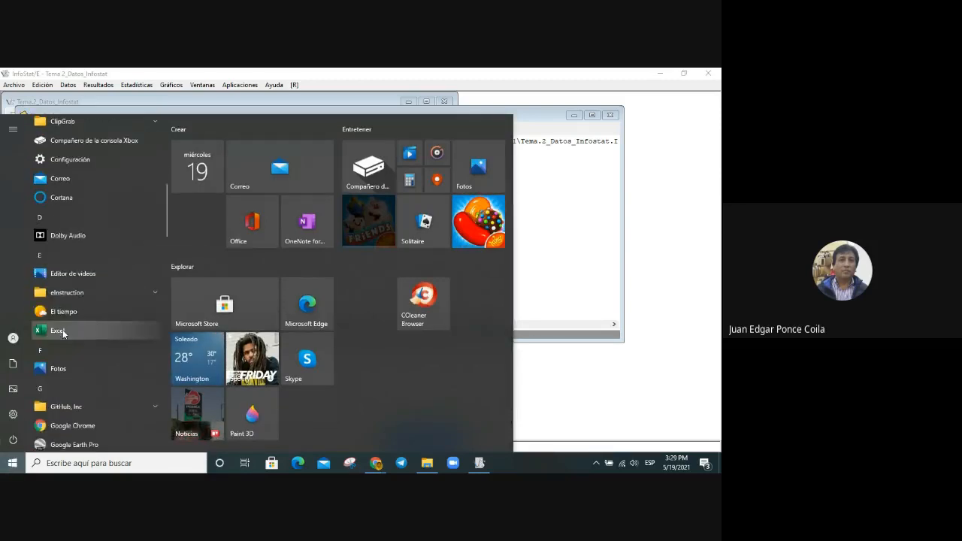
left_click(655, 118)
left_click(658, 74)
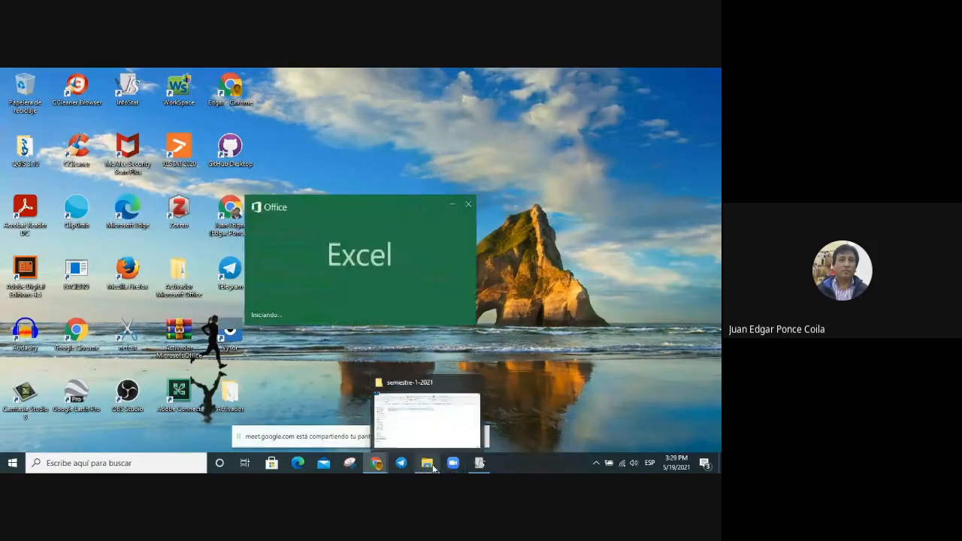
left_click(481, 466)
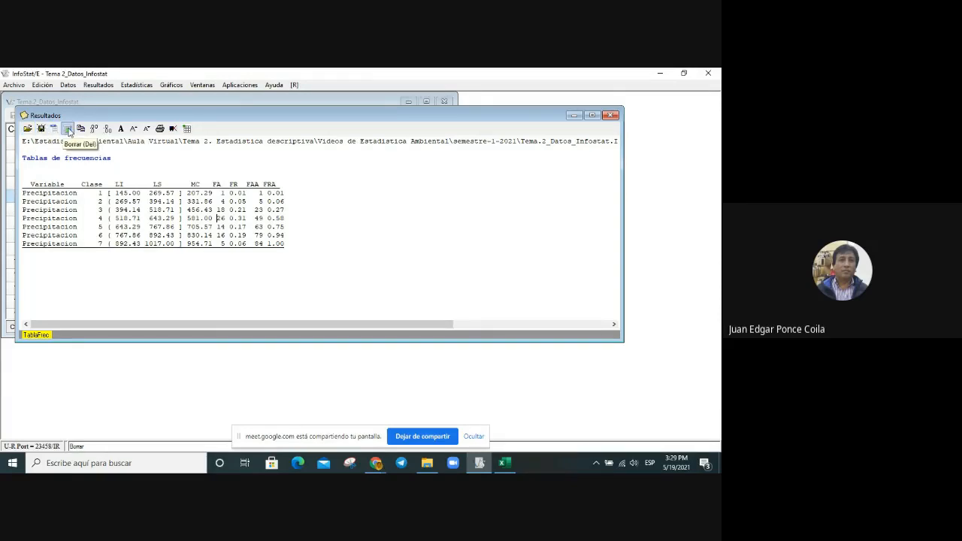
left_click(27, 130)
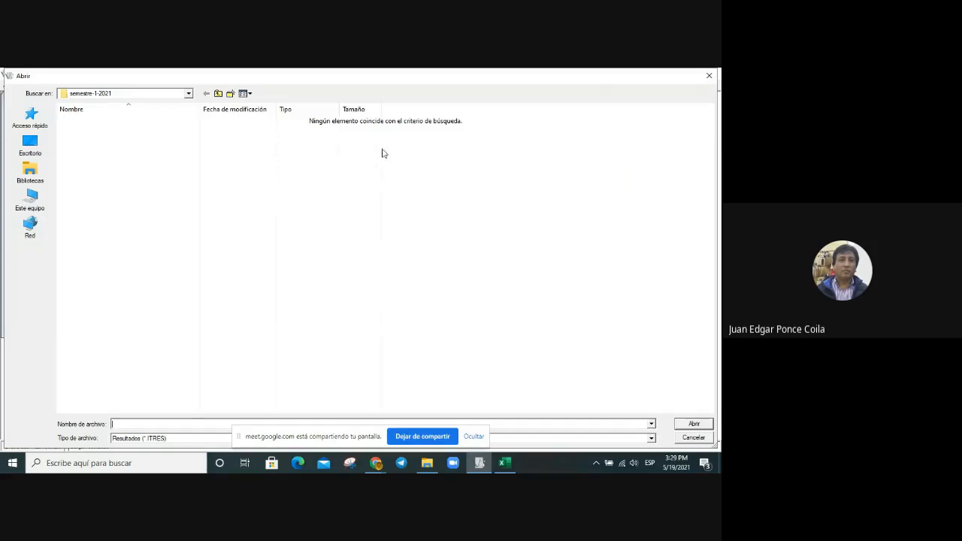
left_click(708, 76)
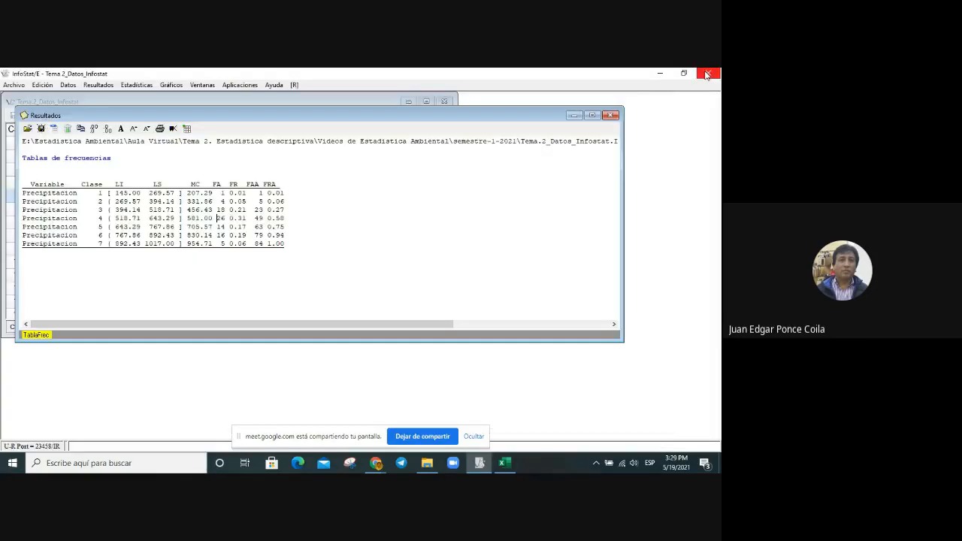
Step: Switch to Excel, create a blank workbook and set its zoom to 150%
left_click(504, 463)
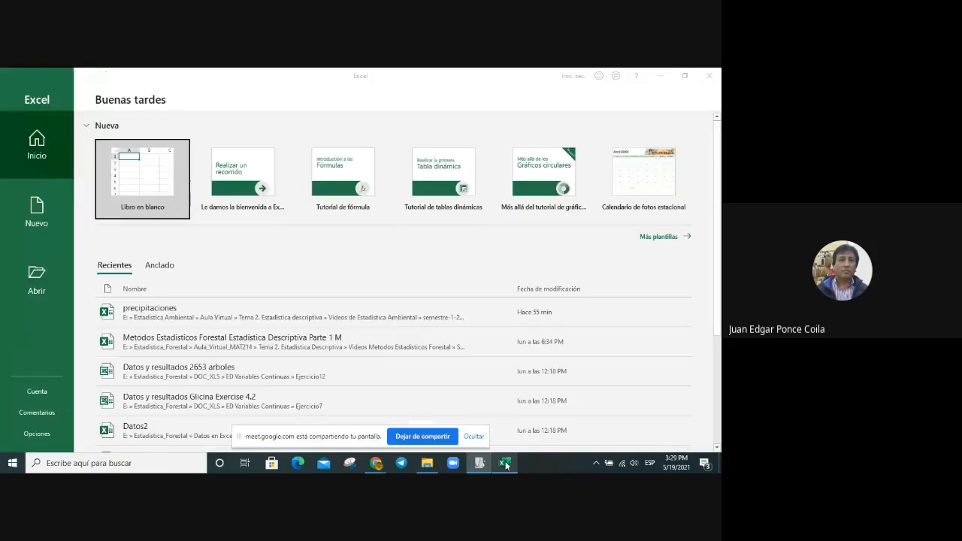
left_click(138, 167)
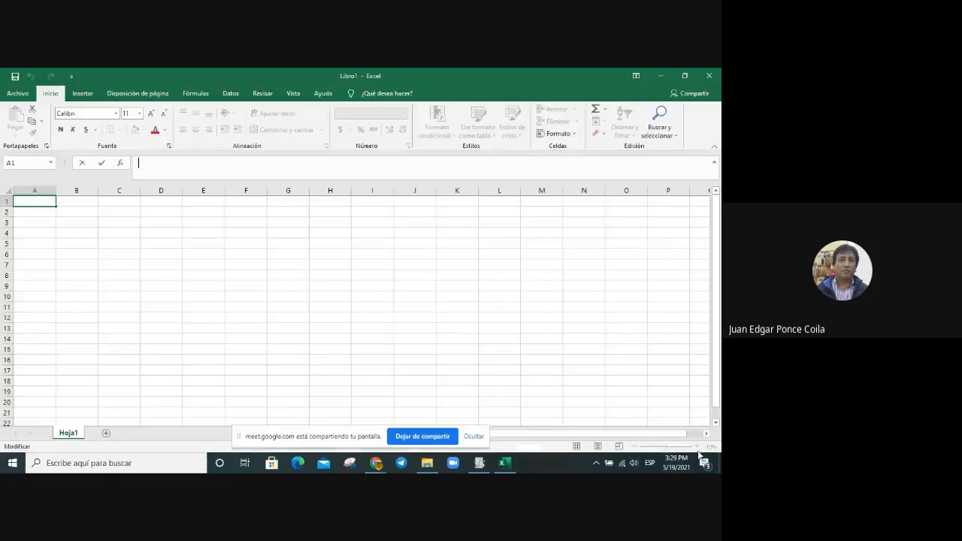
left_click(631, 391)
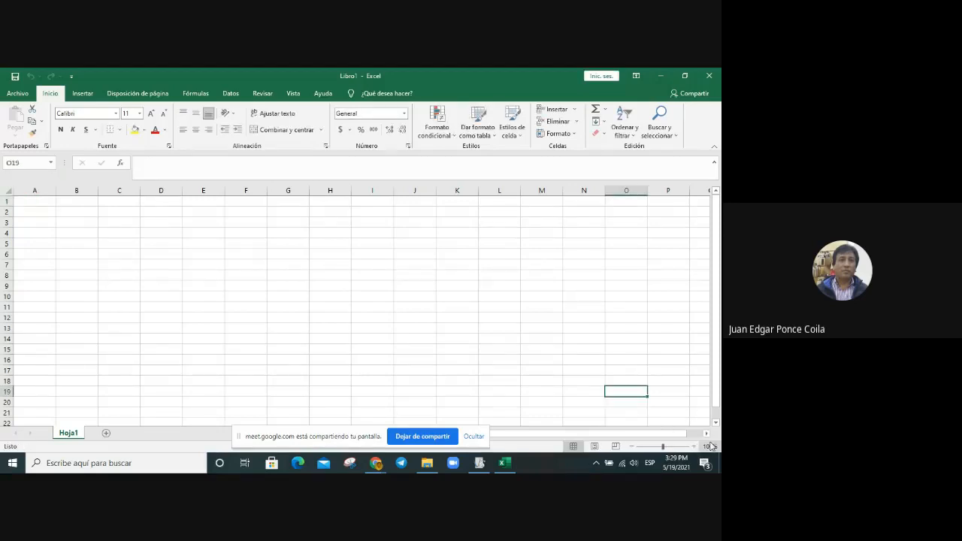
left_click(709, 447)
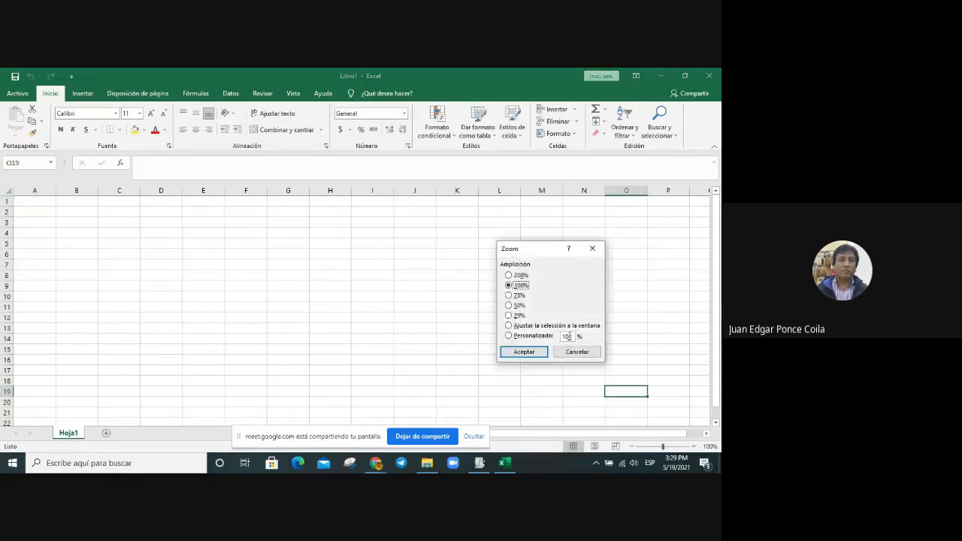
key("Return")
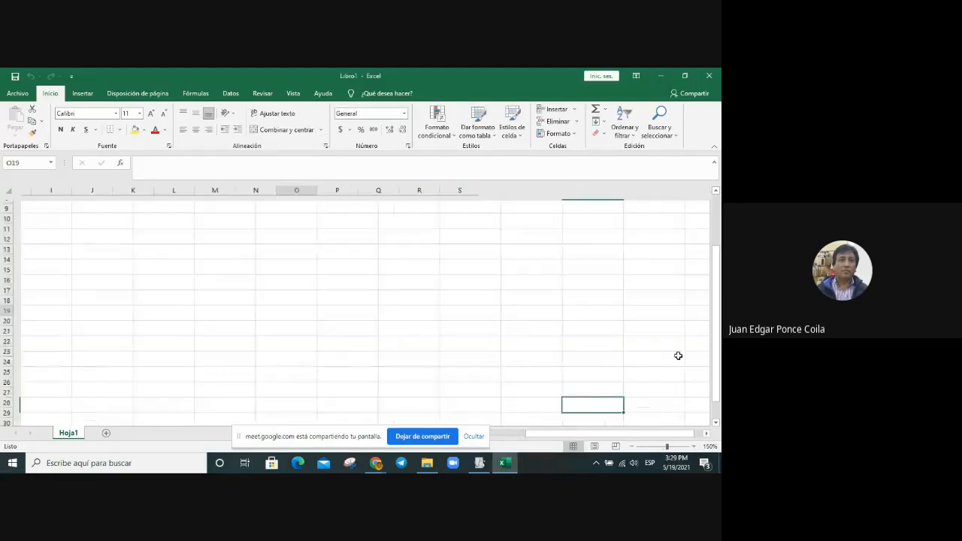
left_click(112, 316)
left_click_drag(596, 434, 470, 436)
left_click_drag(718, 266, 719, 197)
left_click(333, 257)
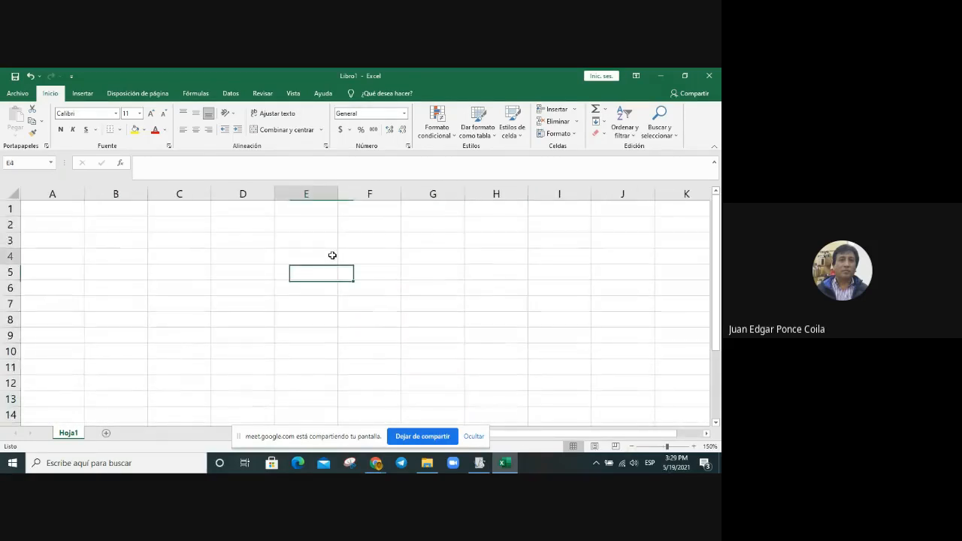
Step: In InfoStat, generate a data table from the frequency results and save it as the InfoStat2 file Tablas de frecuencias in semestre-1-2021
left_click(480, 463)
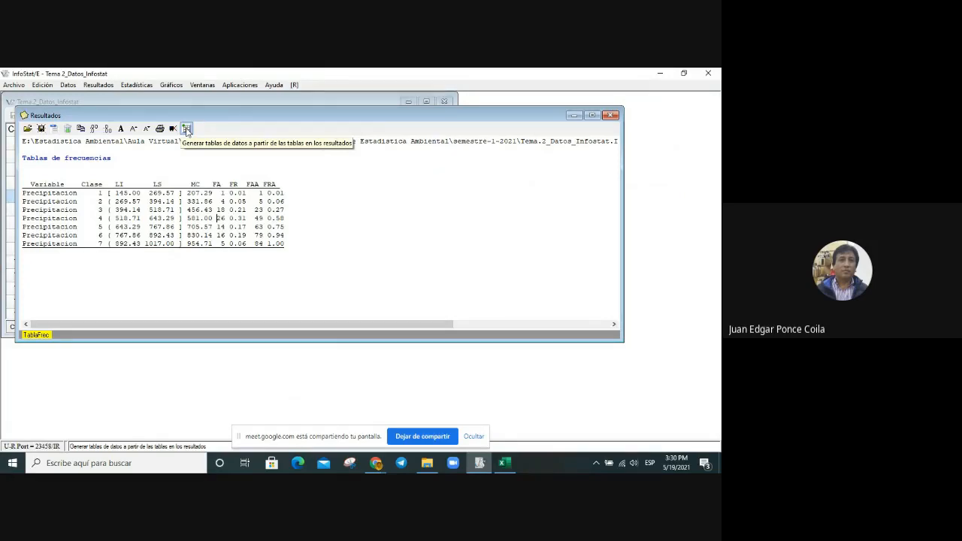
left_click(186, 129)
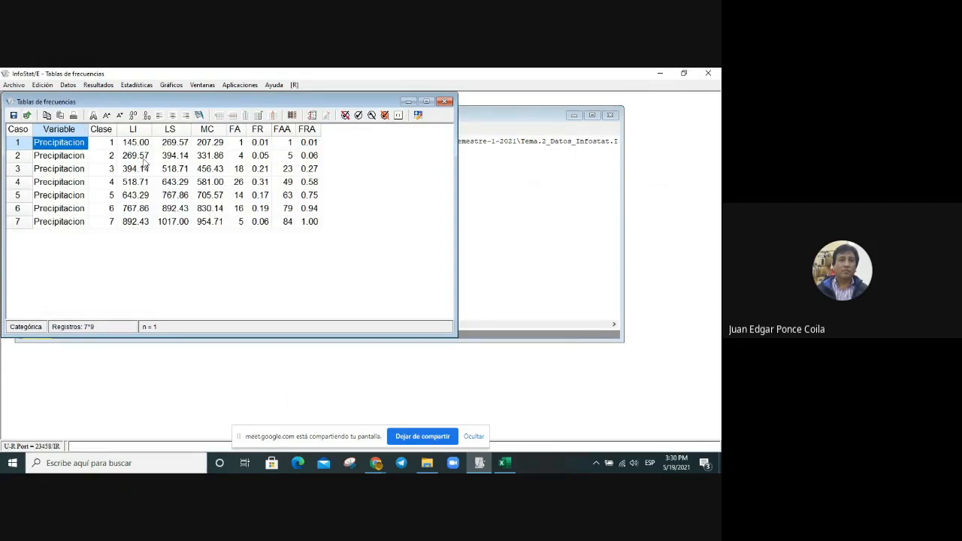
left_click(13, 116)
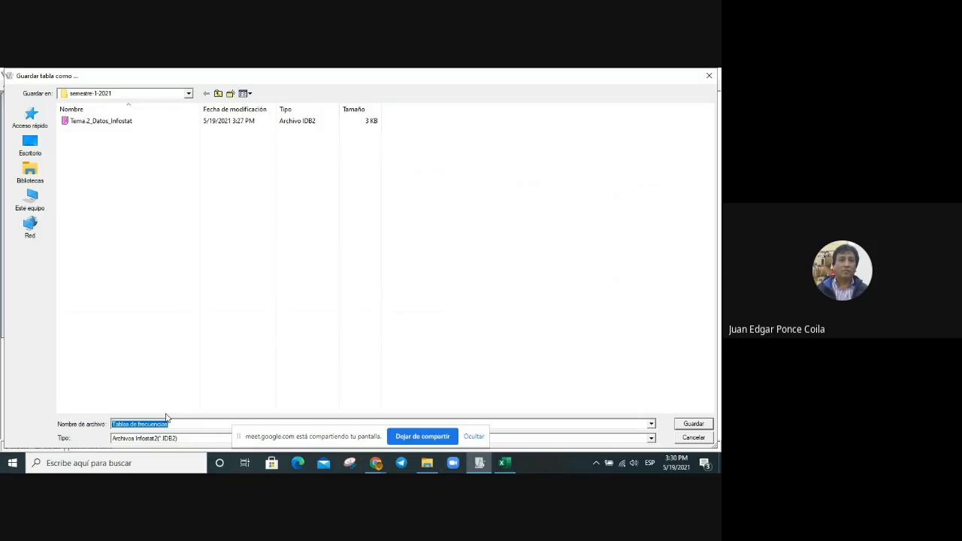
left_click(693, 425)
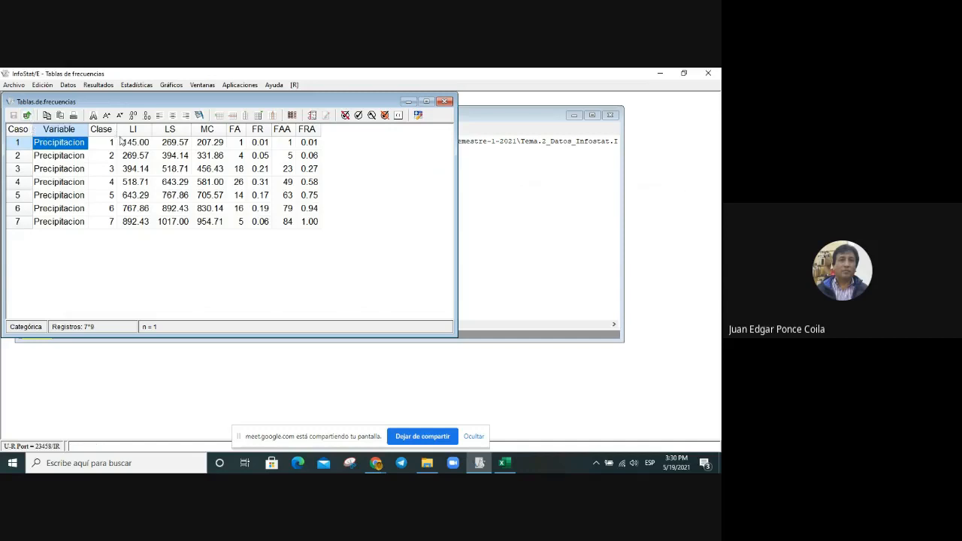
Step: Export the frequency data table as the Excel xlsx file Tablas de frecuencias in the semestre-1-2021 folder
left_click(27, 115)
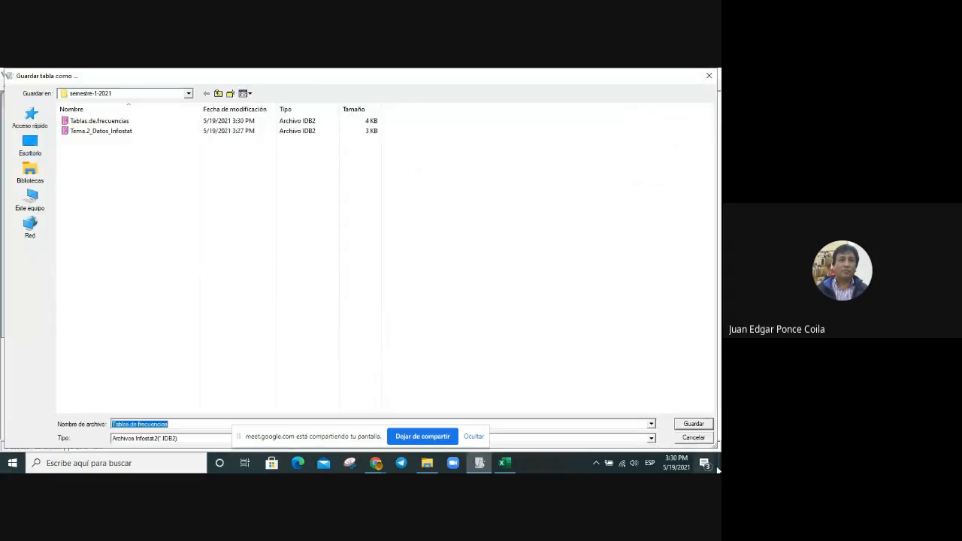
left_click(651, 440)
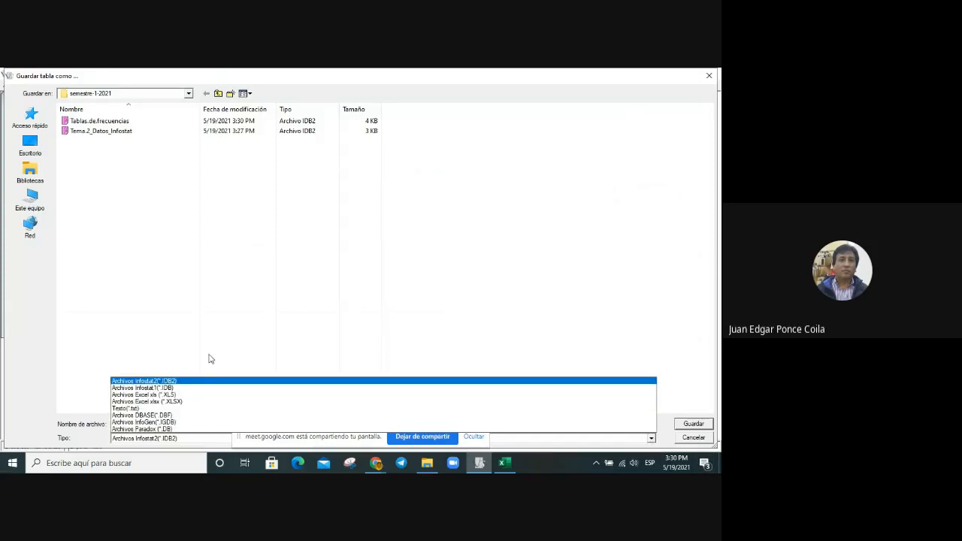
left_click(190, 402)
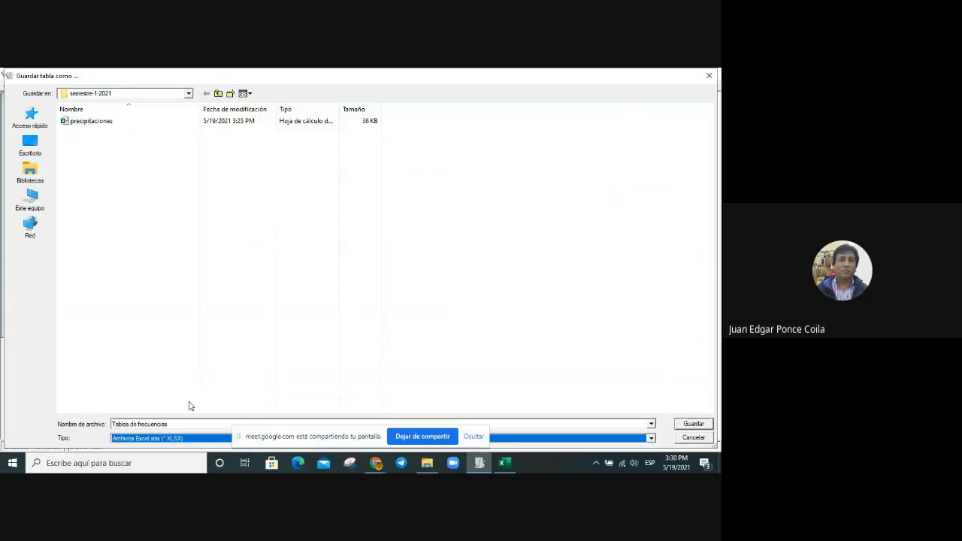
left_click(688, 428)
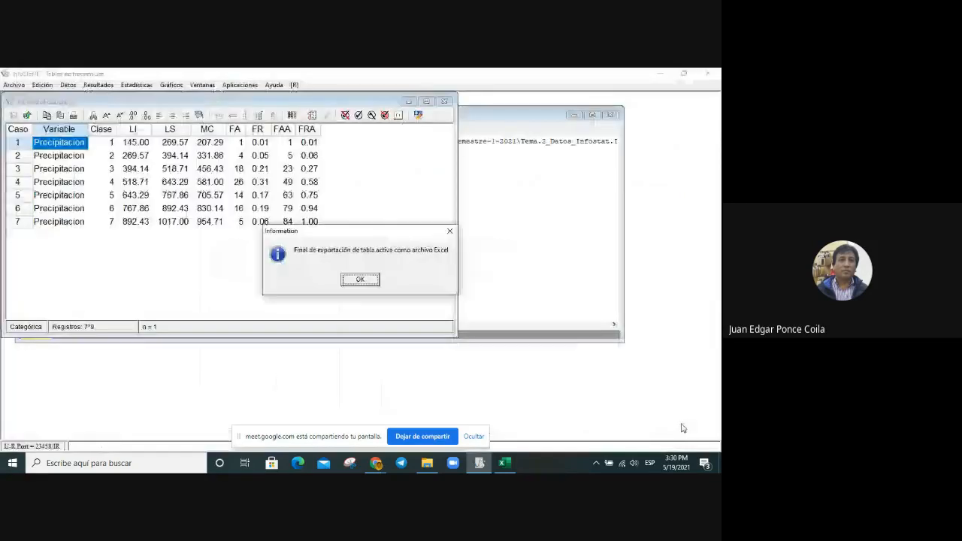
left_click(361, 280)
Step: Open the exported Tablas de frecuencias workbook from File Explorer and apply all borders to the table from Clase to FRA
left_click(427, 463)
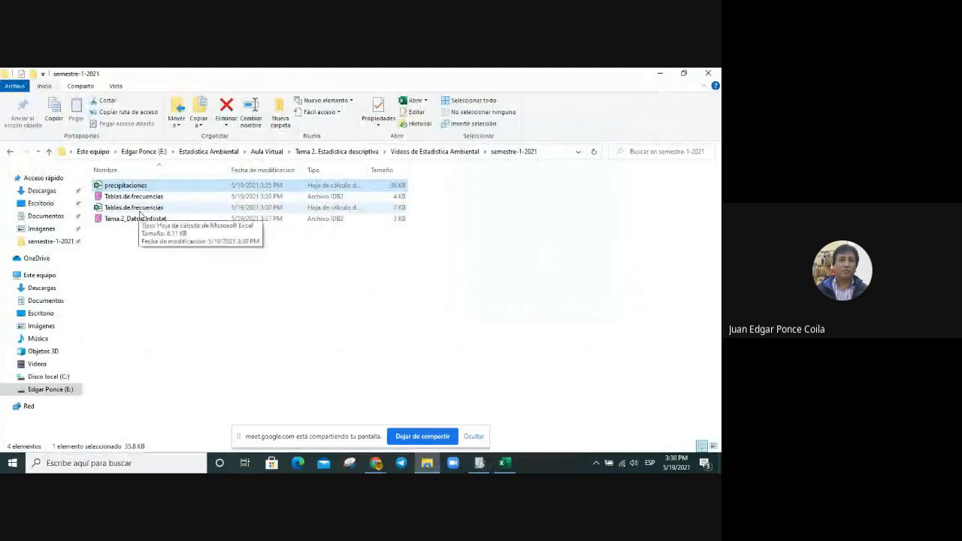
double_click(136, 208)
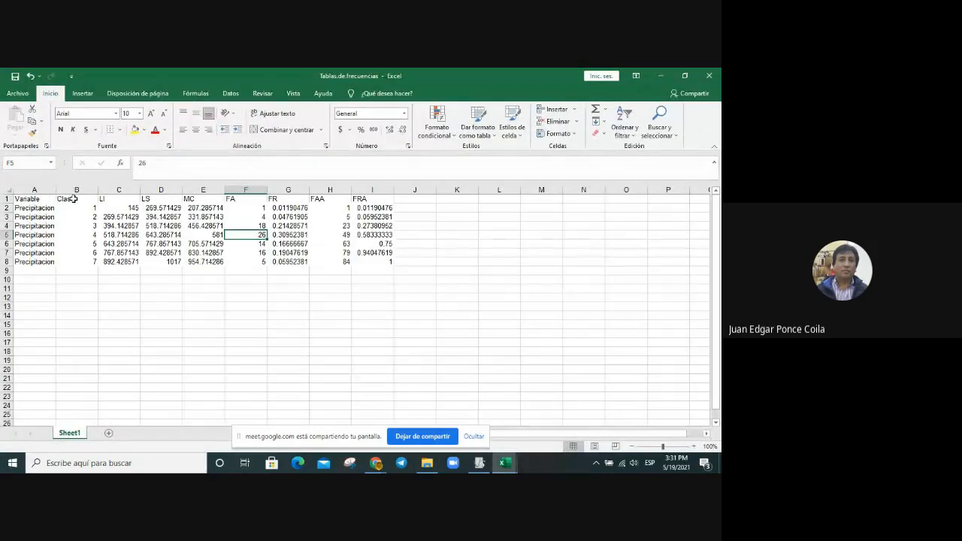
left_click(73, 199)
left_click_drag(73, 199, 378, 262)
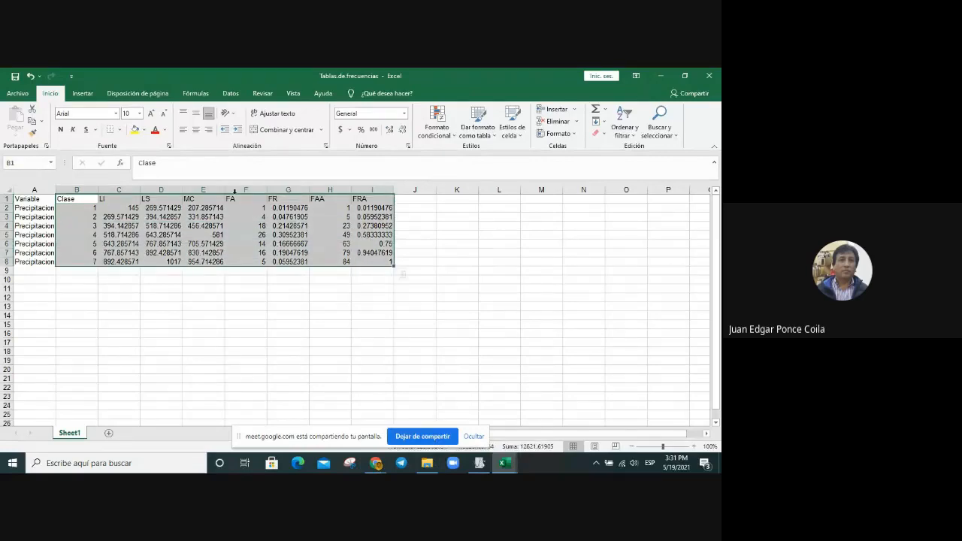
left_click(122, 135)
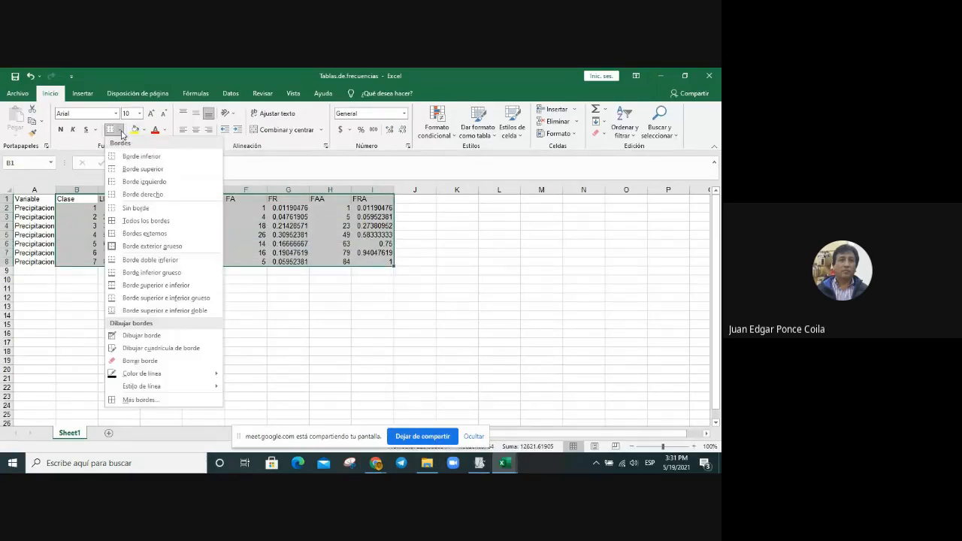
left_click(132, 220)
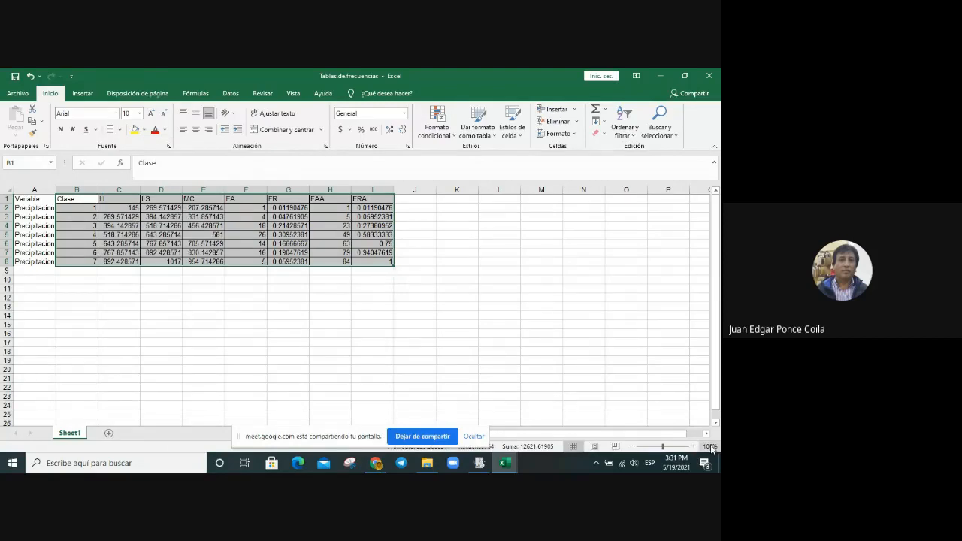
Step: Set the frequency table sheet's zoom to 150% and bring the whole table into view
left_click(626, 369)
left_click(709, 446)
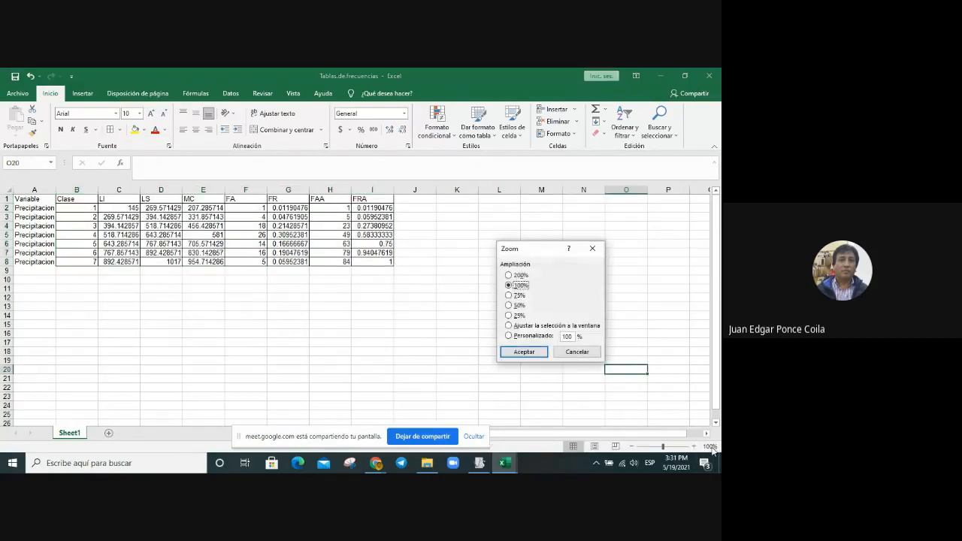
left_click(567, 336)
key("Return")
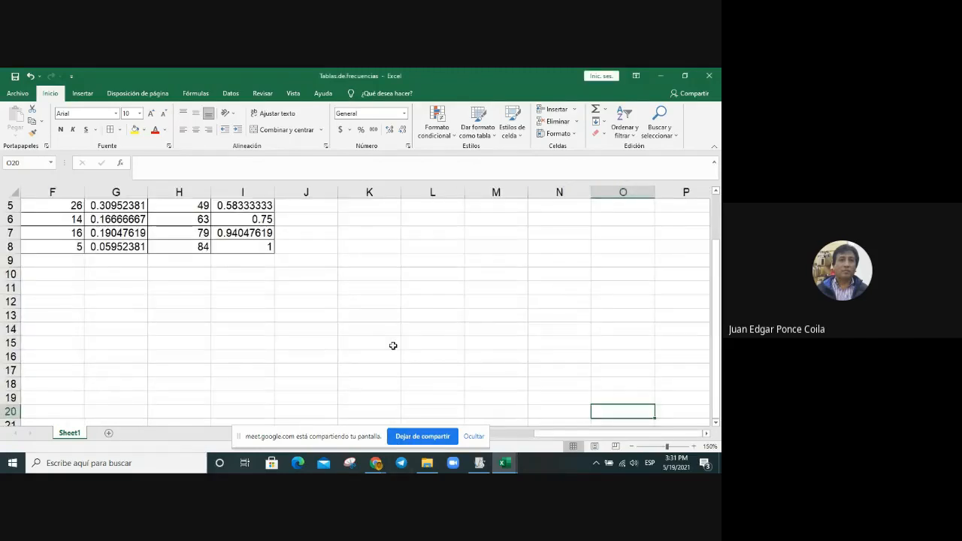
scroll(393, 345, "up", 2)
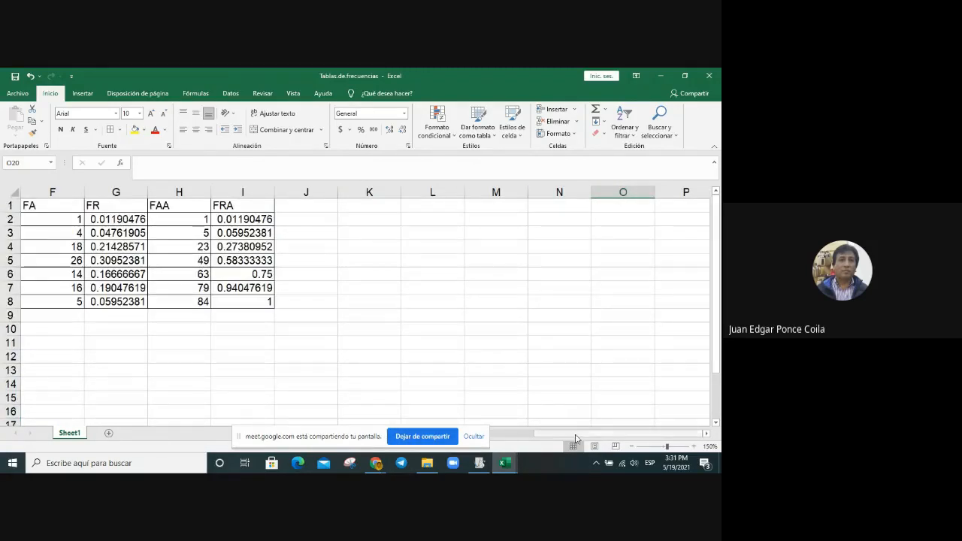
left_click_drag(576, 434, 481, 439)
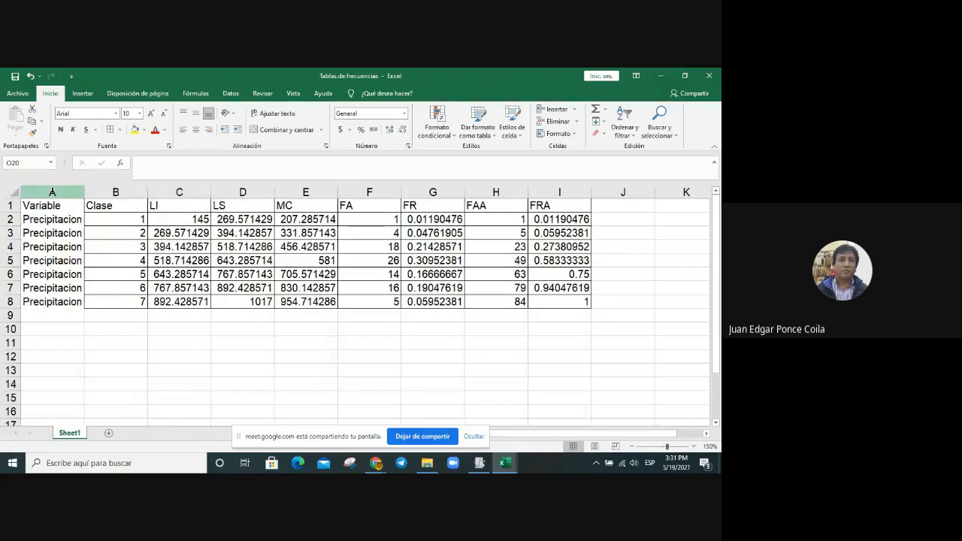
Step: Delete the Variable column from the frequency table sheet
left_click(52, 192)
right_click(48, 244)
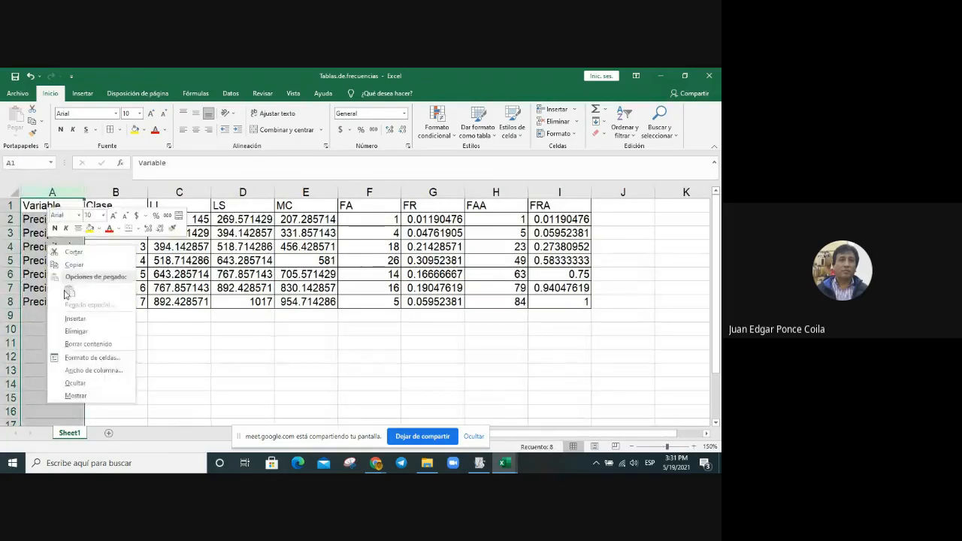
left_click(88, 333)
left_click(88, 328)
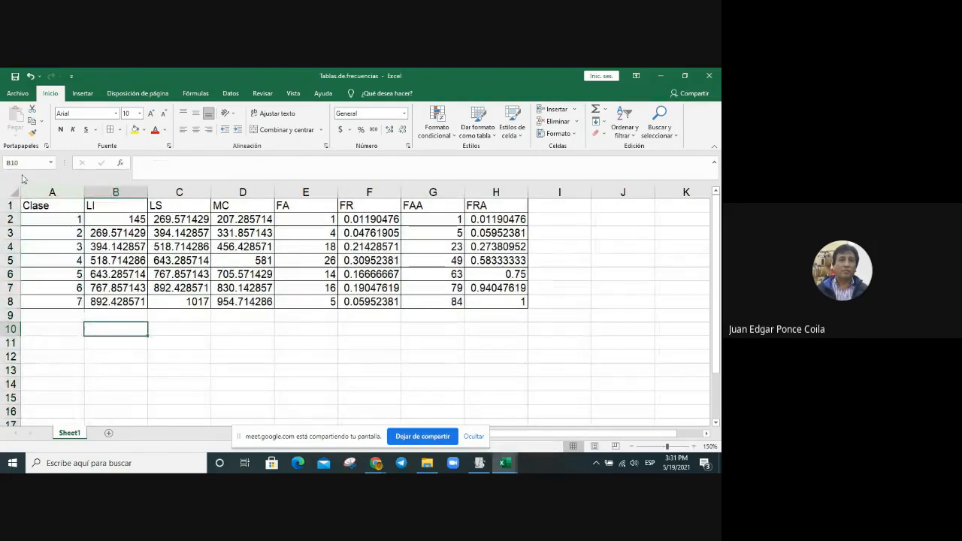
Step: Center the contents of columns A through H in the frequency table sheet
left_click_drag(48, 192, 471, 233)
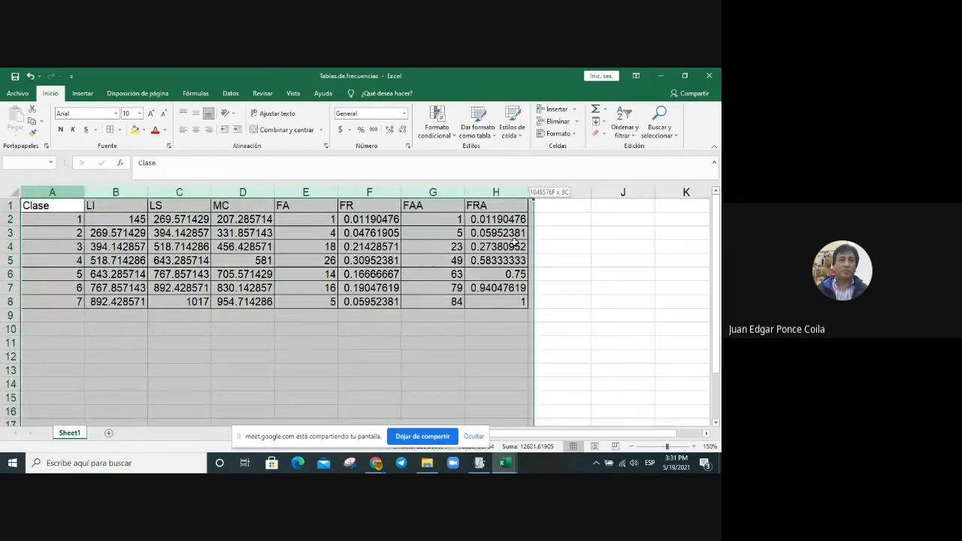
left_click(195, 130)
left_click(180, 315)
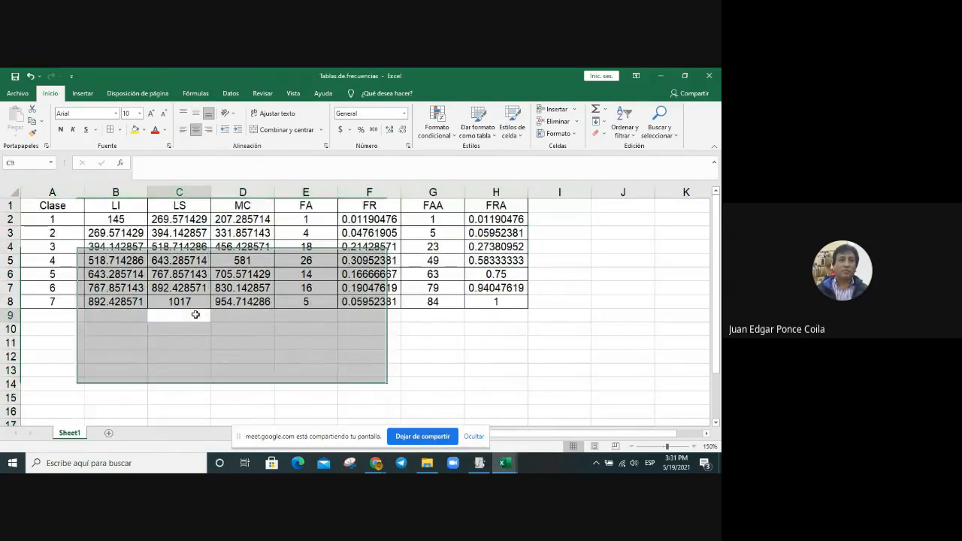
Step: Format the class limits in the LI and LS columns as numbers with one decimal place
left_click_drag(109, 218, 167, 307)
right_click(186, 212)
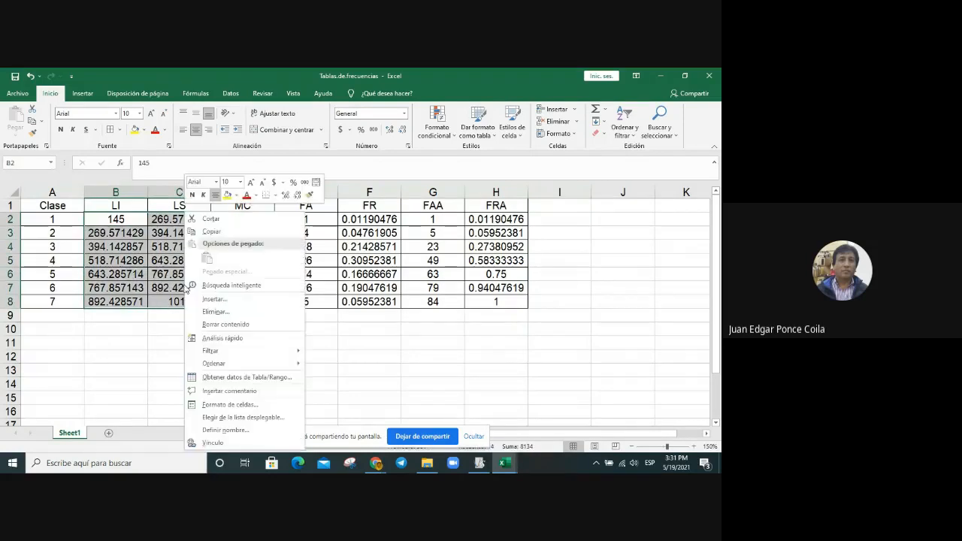
left_click(225, 406)
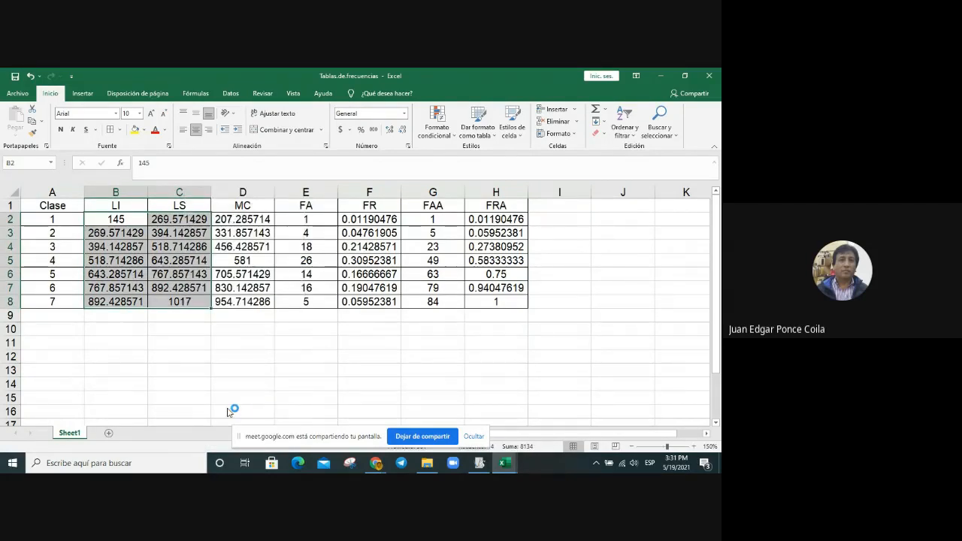
left_click(116, 249)
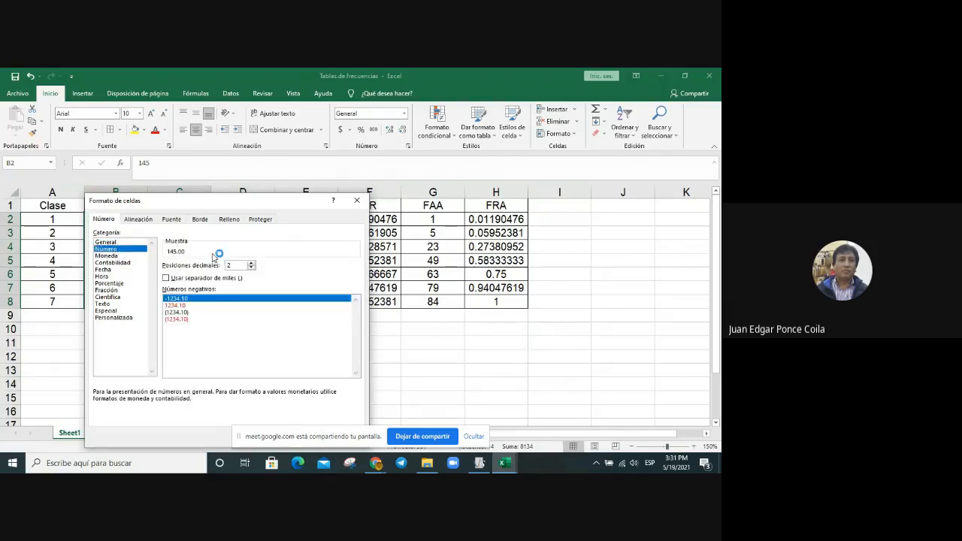
left_click(251, 267)
key("Return")
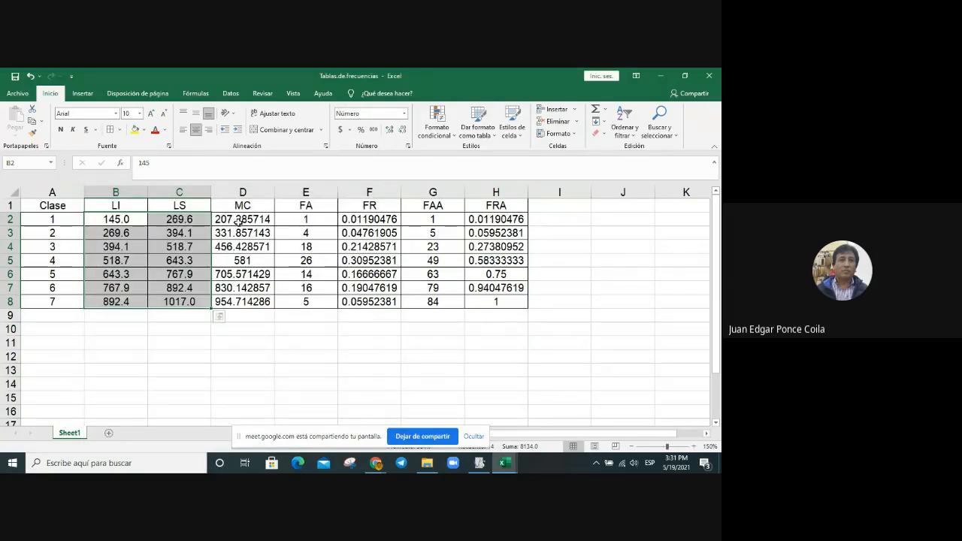
Step: Format the MC column's values as numbers with one decimal place
left_click_drag(237, 220, 248, 303)
right_click(251, 214)
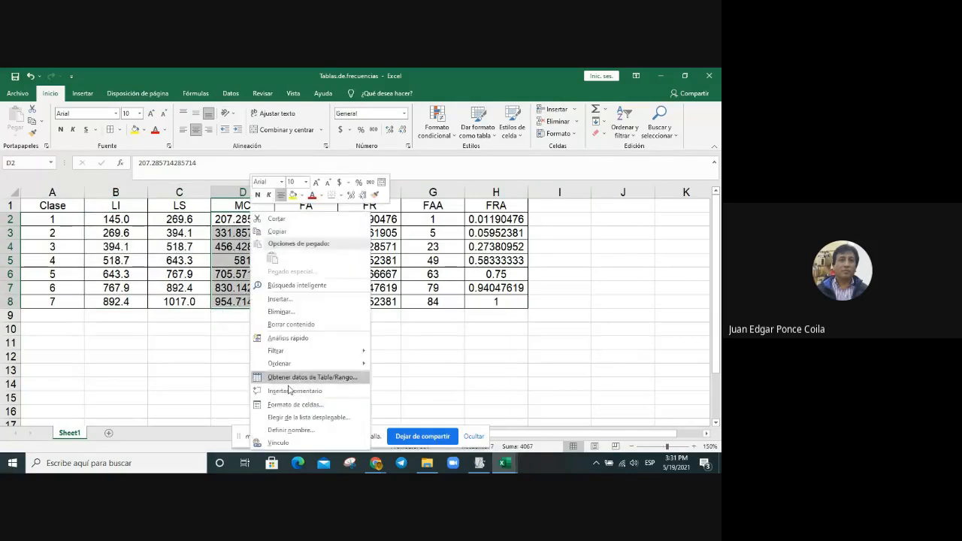
left_click(295, 405)
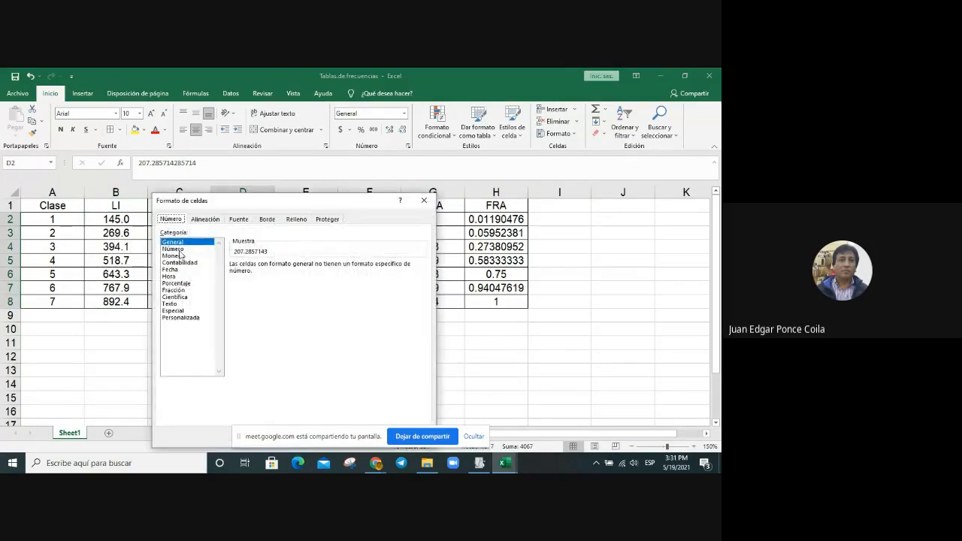
left_click(178, 249)
left_click(318, 268)
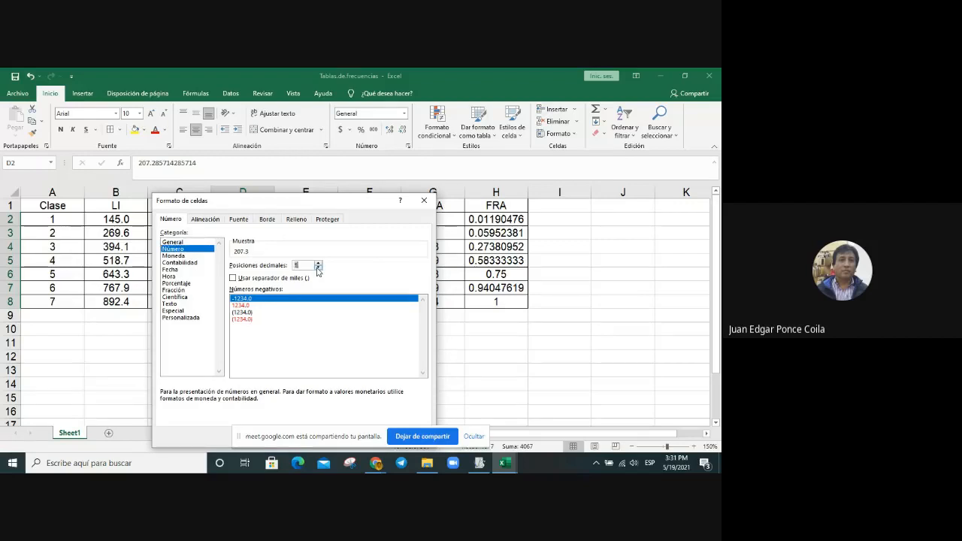
key("Return")
left_click(312, 219)
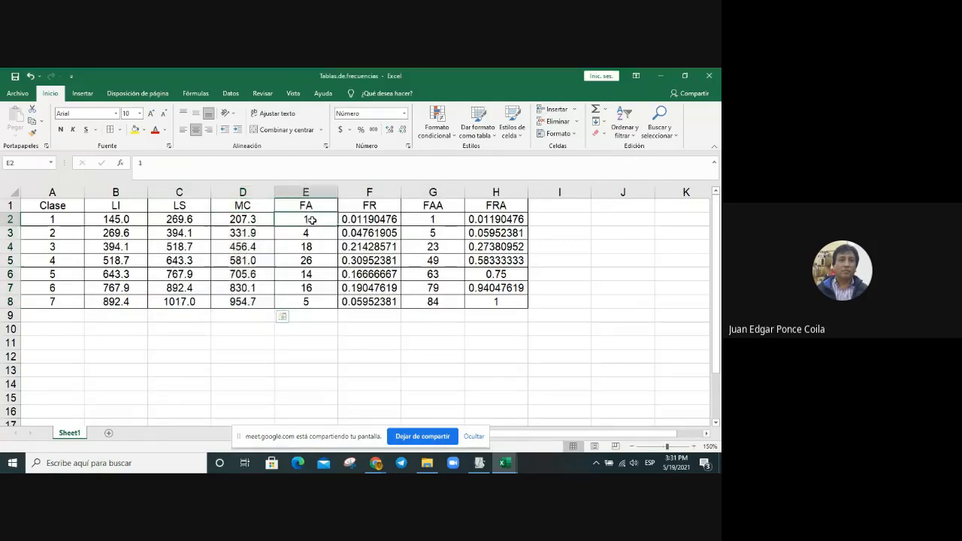
Step: Format the relative frequencies in the FR column as numbers with three decimal places
left_click(364, 218)
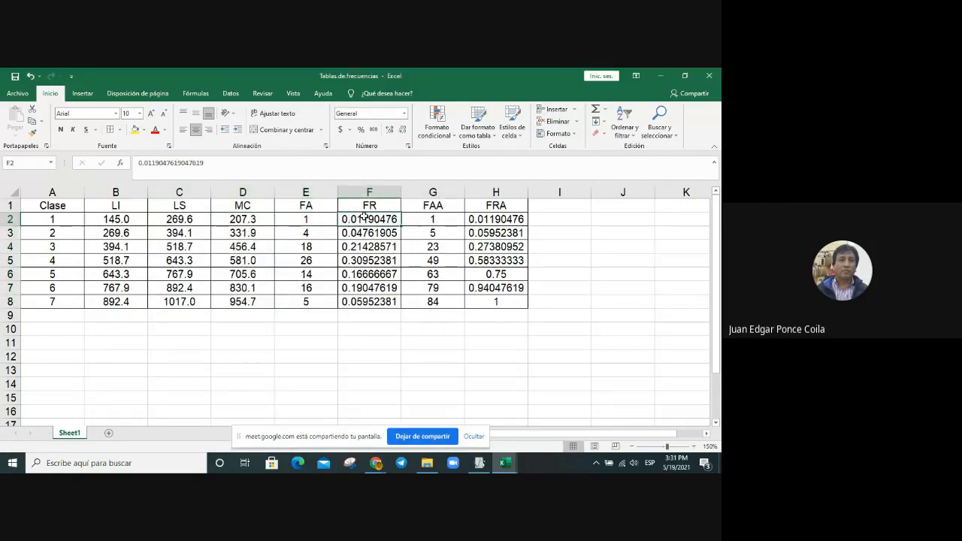
left_click_drag(365, 220, 369, 299)
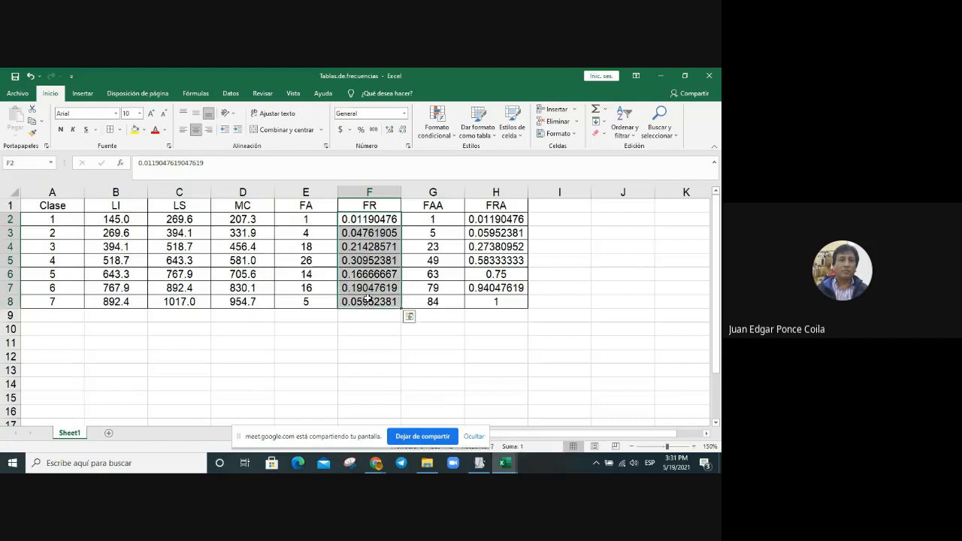
right_click(369, 298)
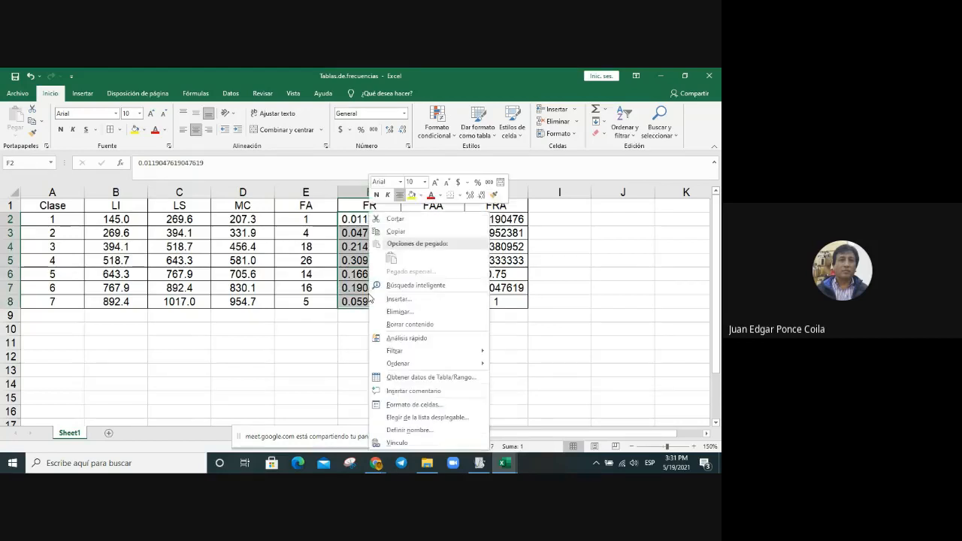
left_click(426, 404)
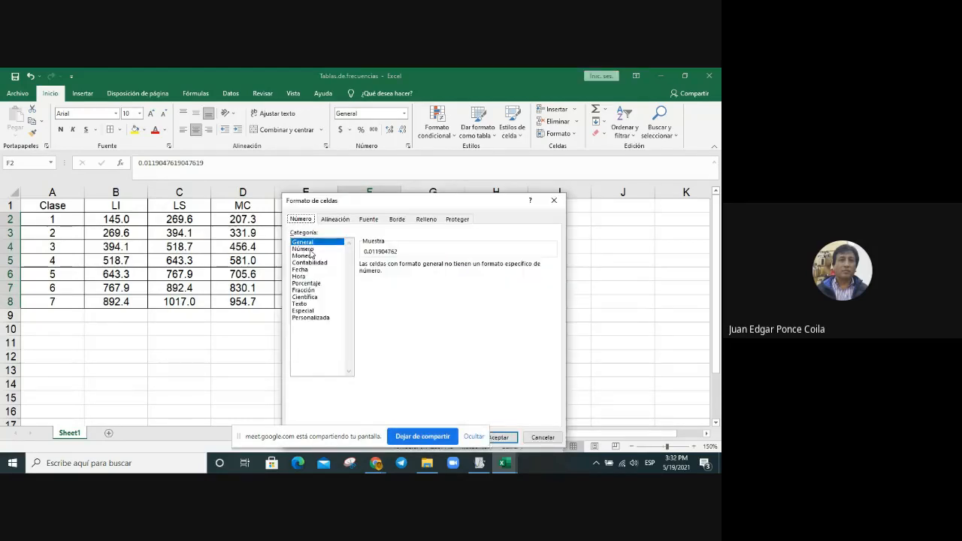
left_click(304, 249)
left_click(448, 263)
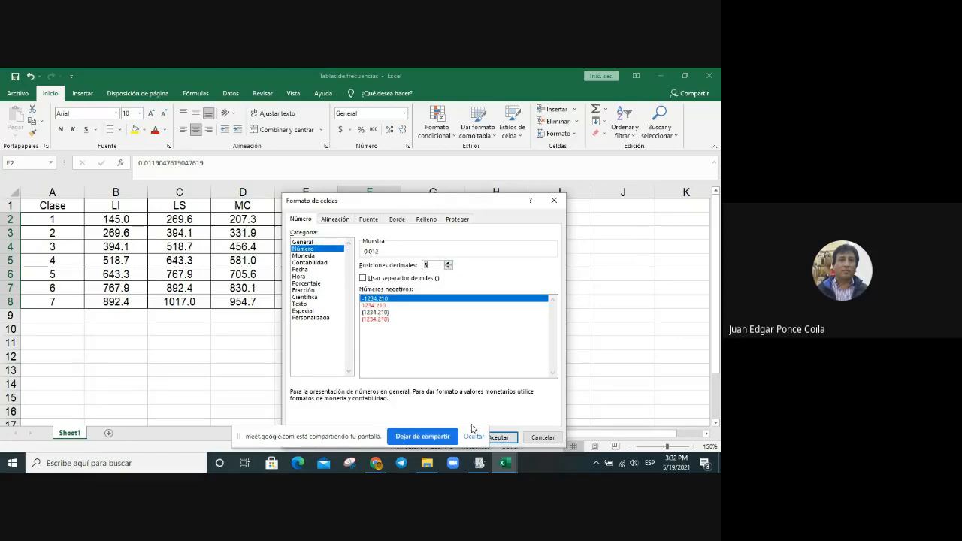
key("Return")
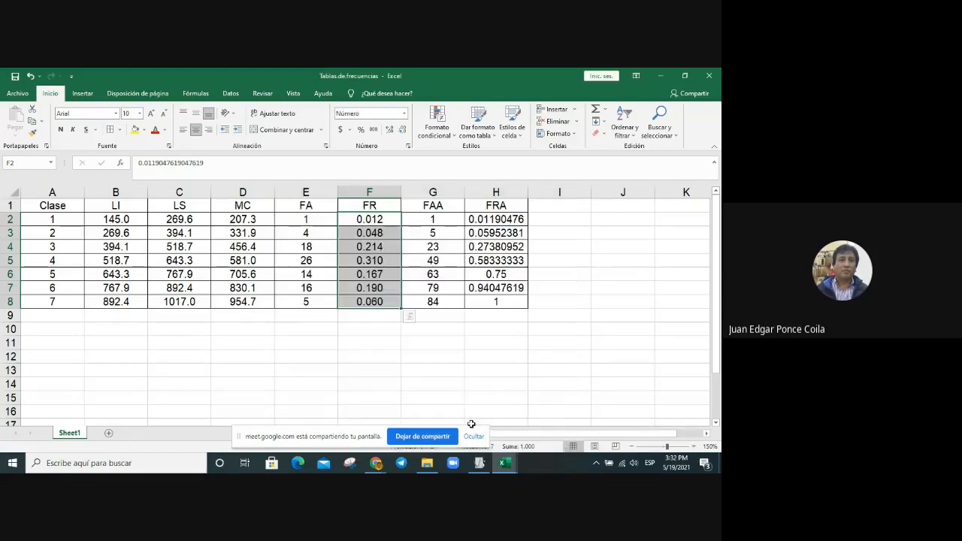
left_click(380, 274)
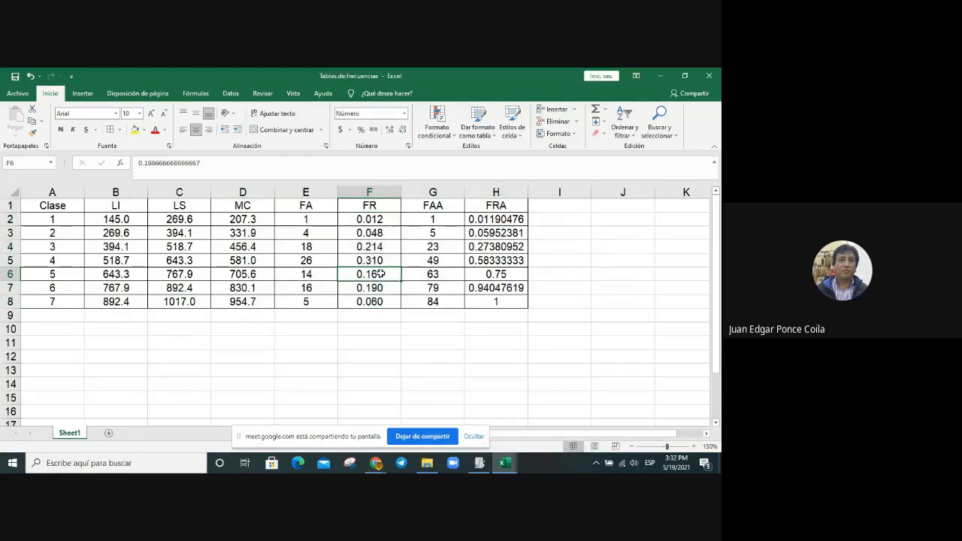
left_click(380, 218)
Step: Format the FRA column's values as numbers with two decimal places
left_click(448, 222)
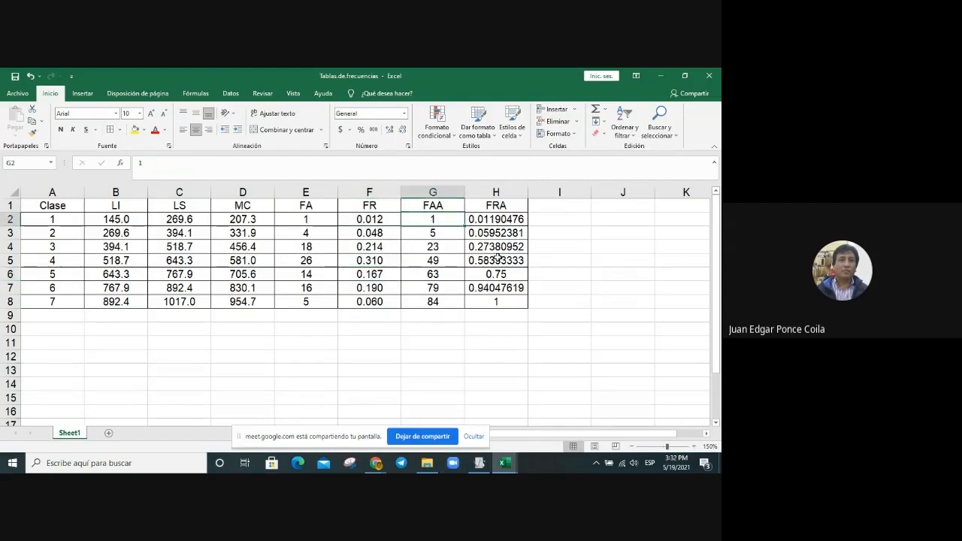
left_click_drag(507, 219, 508, 300)
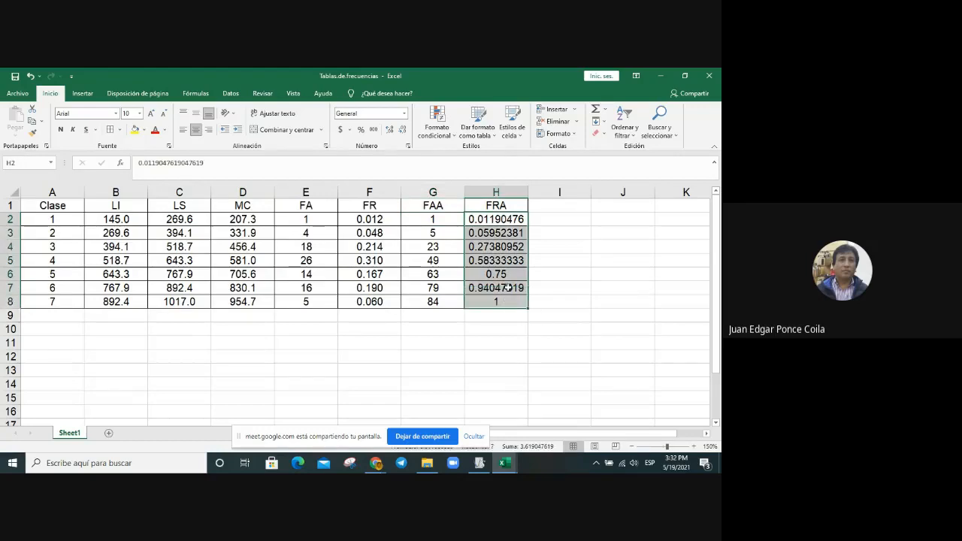
right_click(509, 301)
left_click(553, 405)
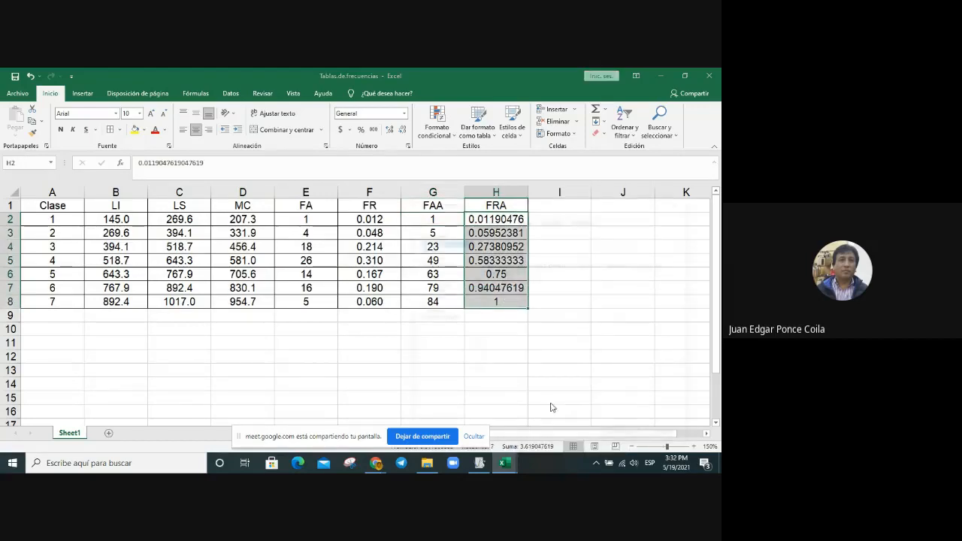
left_click(436, 249)
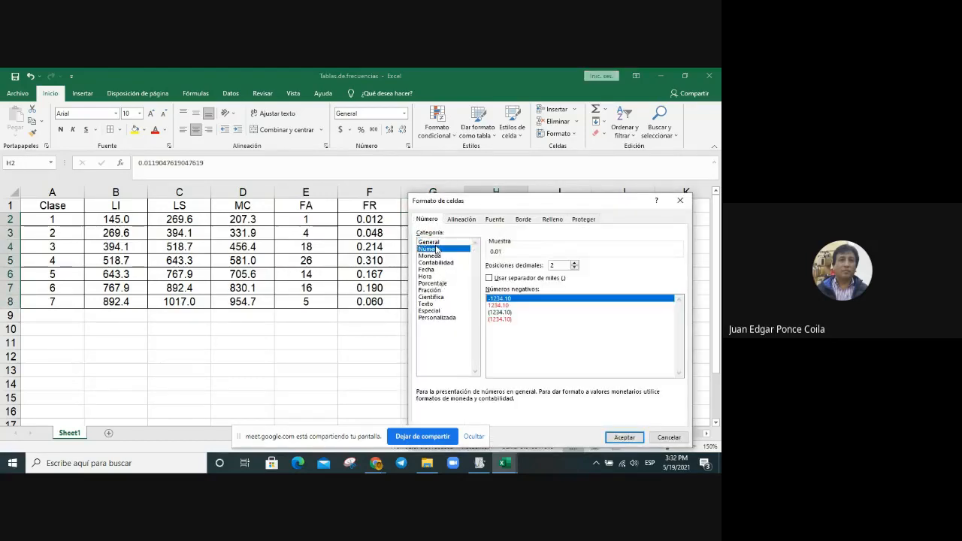
left_click(638, 436)
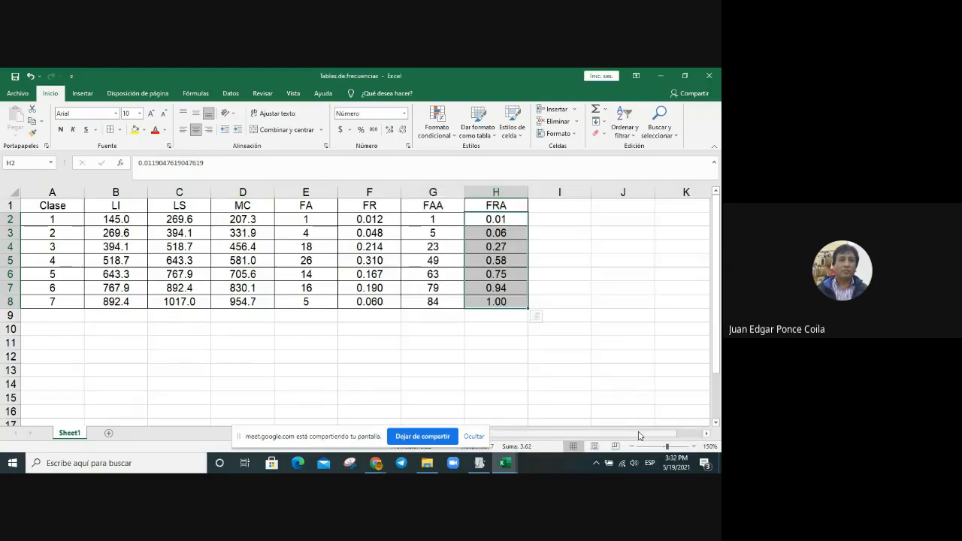
left_click(621, 342)
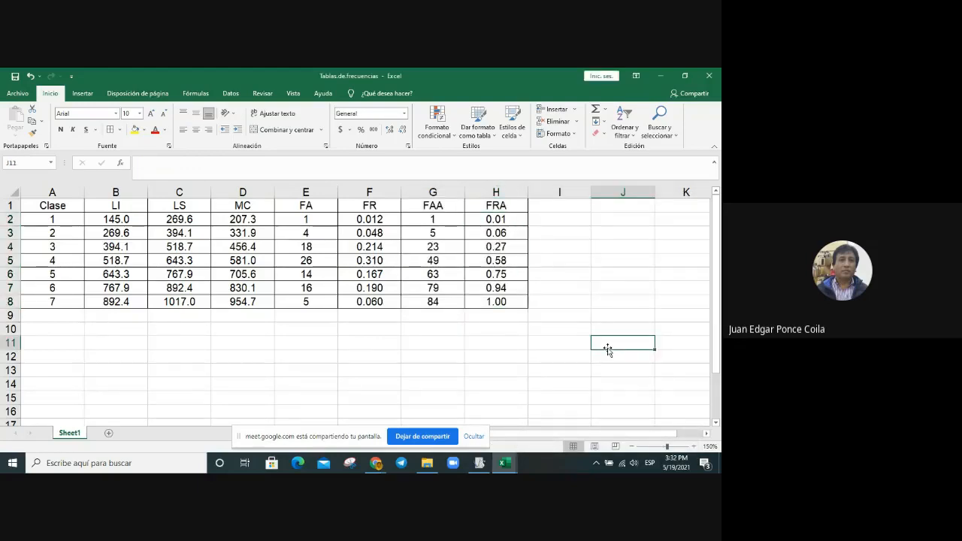
Step: Copy the whole frequency table, from Clase to FRA, and open the recent precipitaciones workbook
left_click_drag(50, 205, 495, 301)
left_click(582, 292)
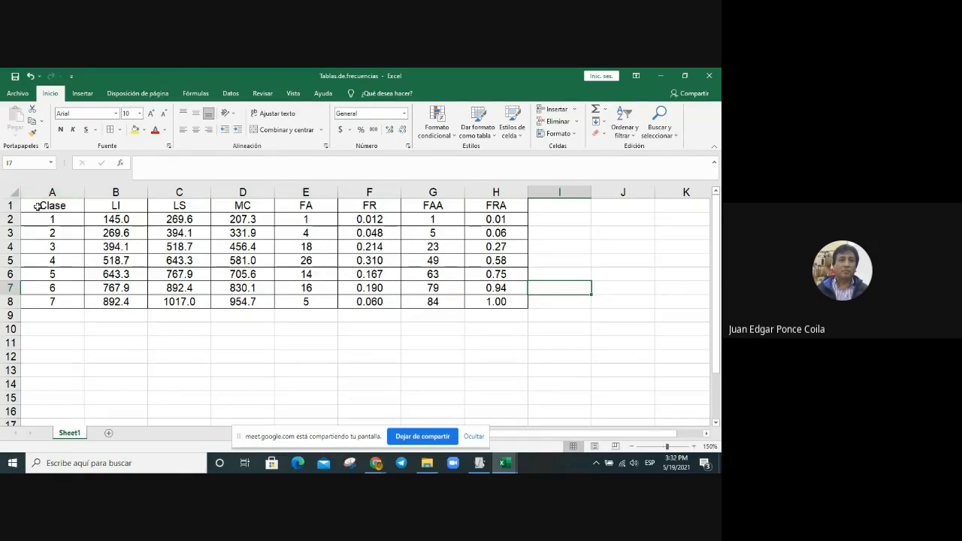
left_click_drag(36, 206, 511, 290)
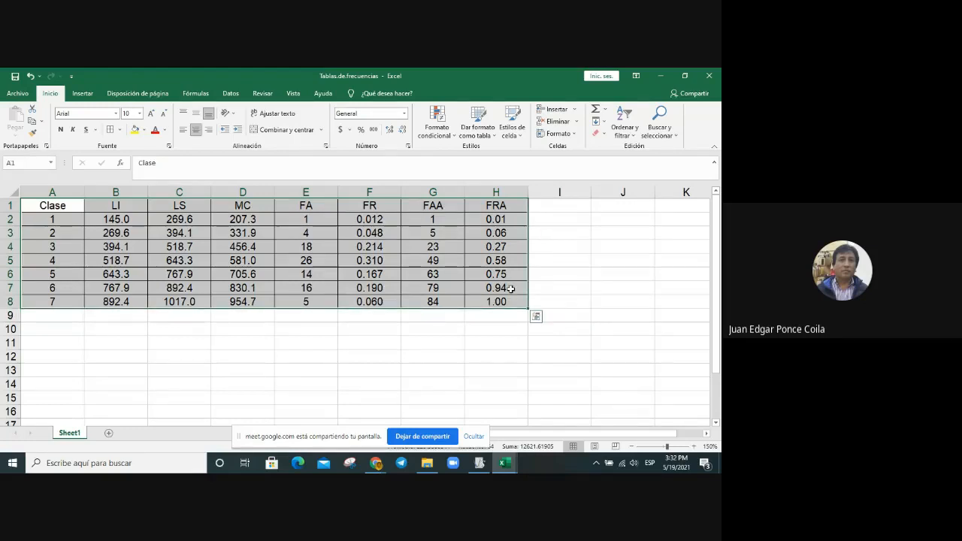
key("ctrl+c")
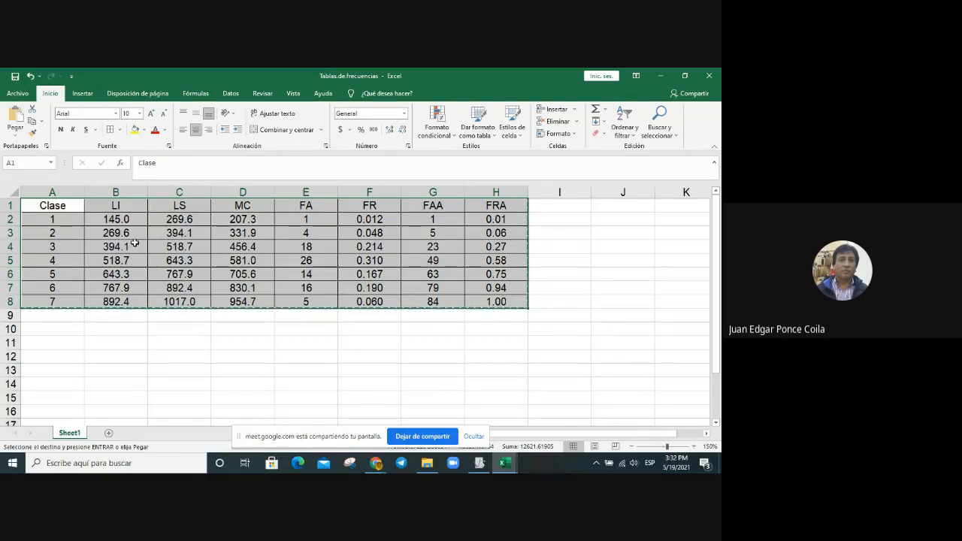
left_click(17, 95)
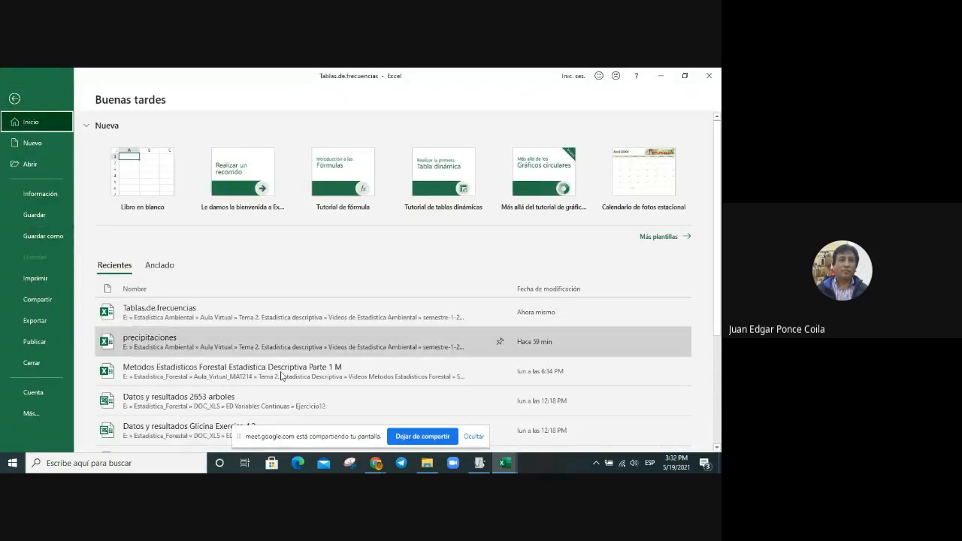
left_click(258, 355)
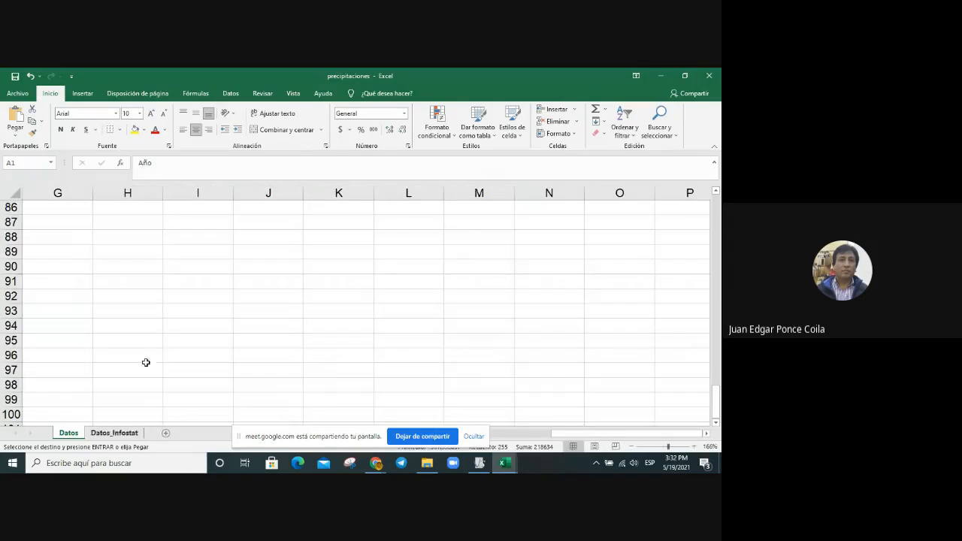
Step: Paste the copied frequency table into the Datos sheet at cell N11, beside the existing frequency table
scroll(176, 339, "up", 20)
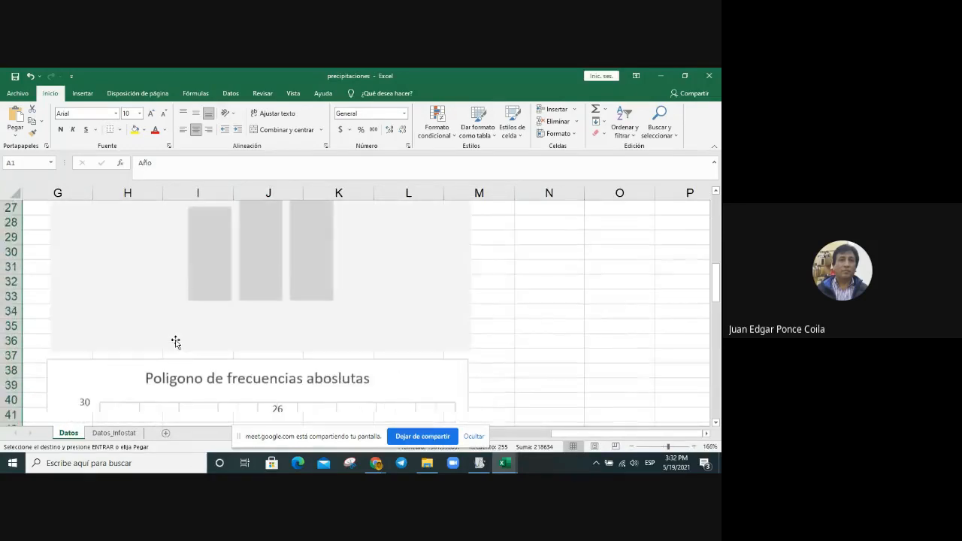
scroll(176, 342, "up", 1)
scroll(176, 339, "up", 4)
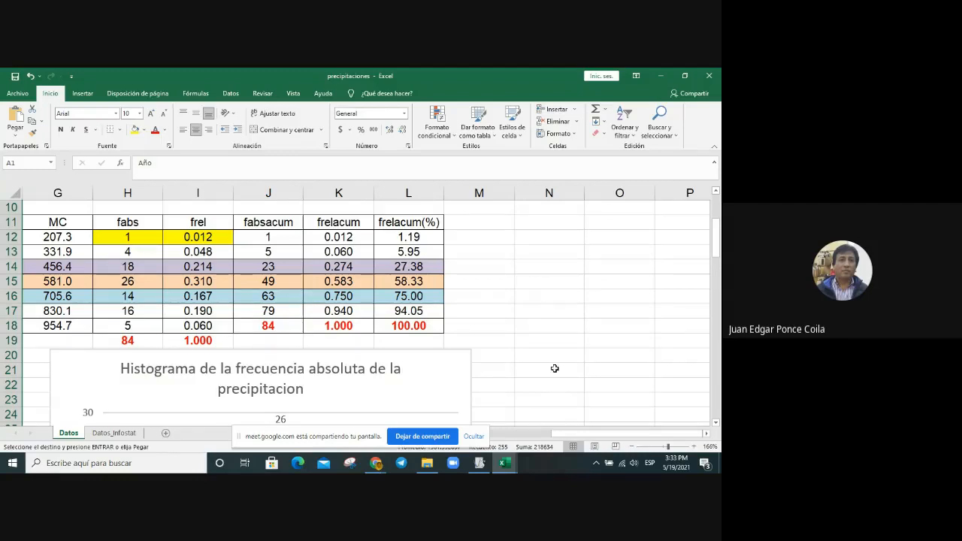
scroll(554, 364, "down", 8)
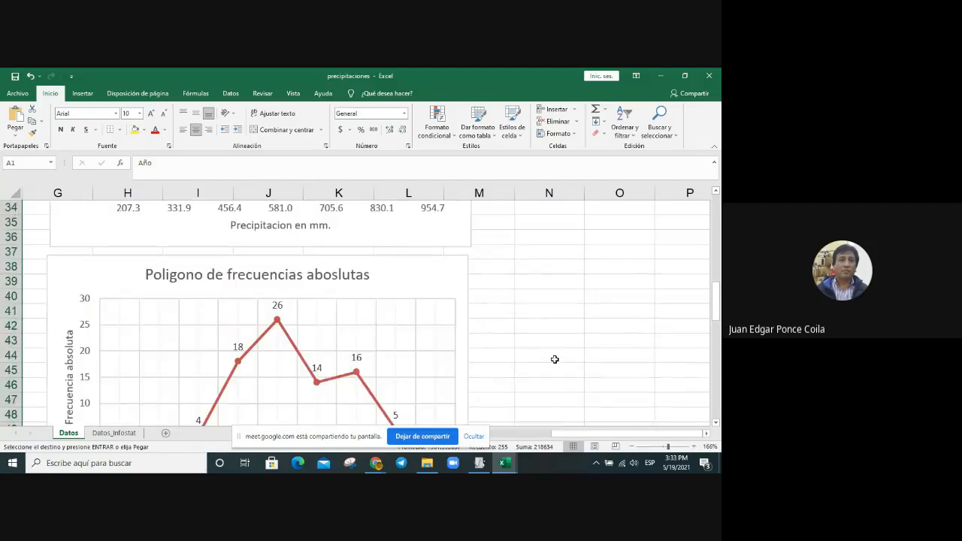
scroll(555, 359, "up", 5)
scroll(555, 359, "up", 5)
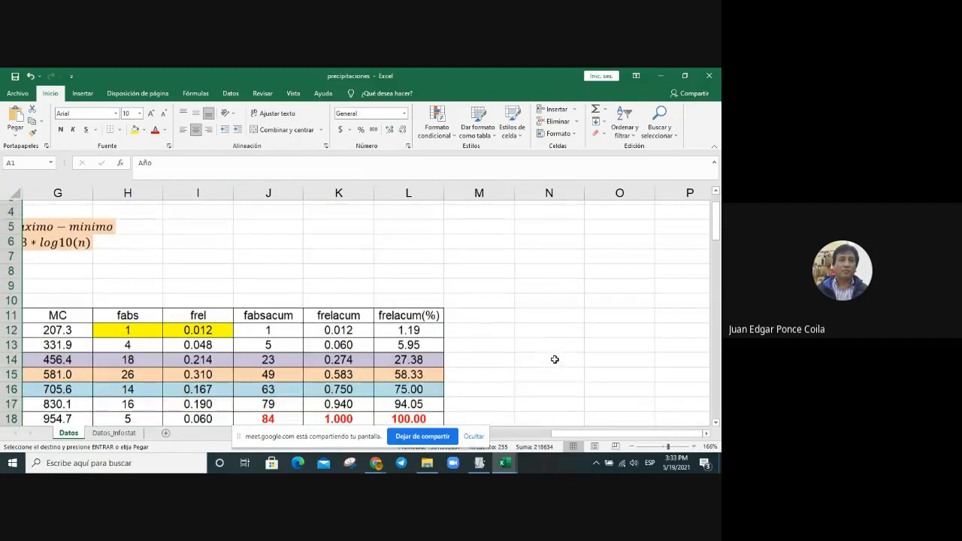
left_click(560, 310)
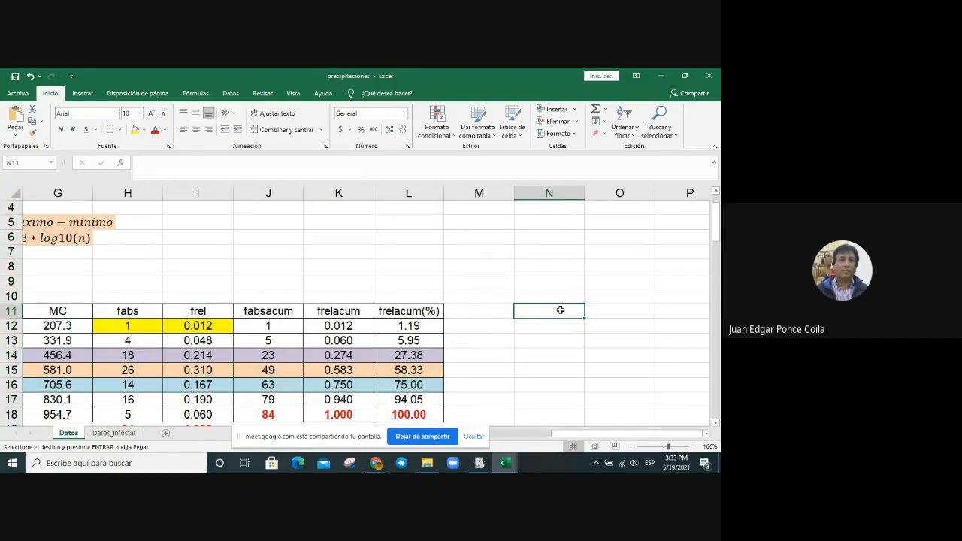
key("ctrl+v")
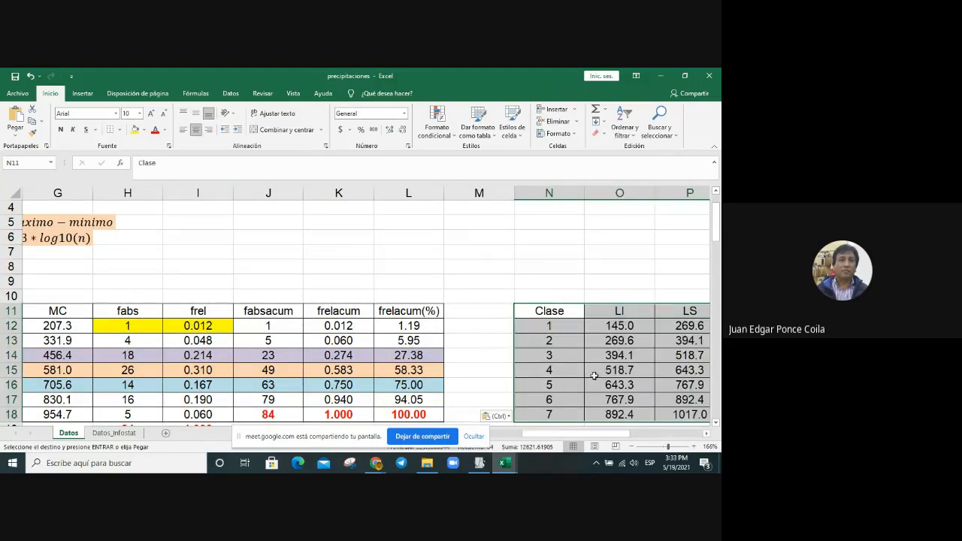
left_click_drag(598, 433, 639, 444)
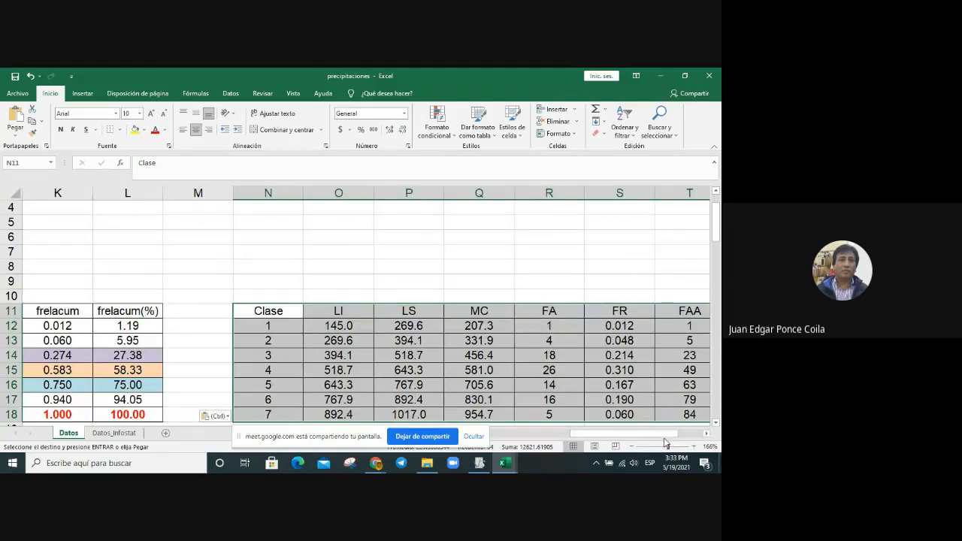
Step: Format the FRA values of the pasted frequency table, U12 to U18, as numbers with three decimal places
mouse_move(671, 442)
left_mouse_down()
mouse_move(687, 442)
mouse_move(653, 442)
left_mouse_up()
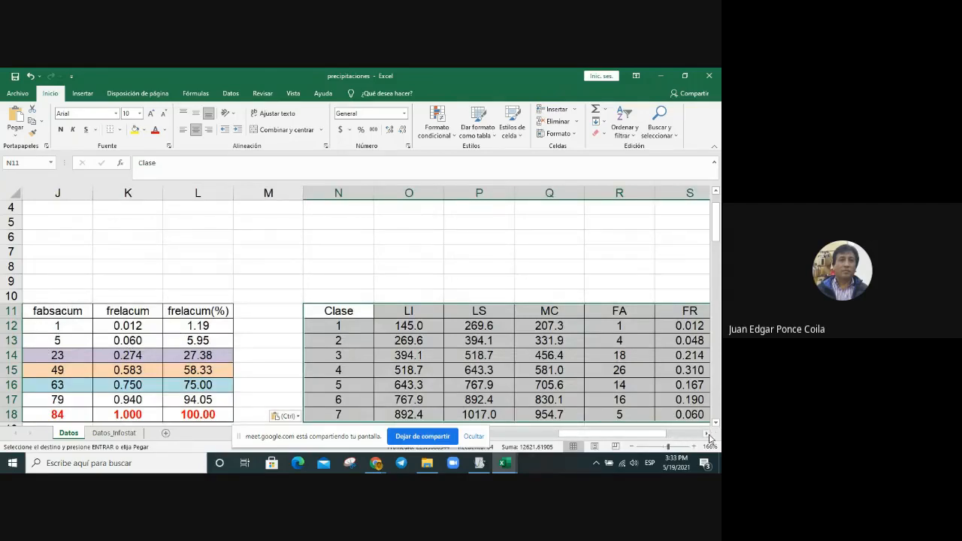
left_click(708, 433)
left_click(707, 434)
left_click(707, 434)
scroll(697, 391, "down", 3)
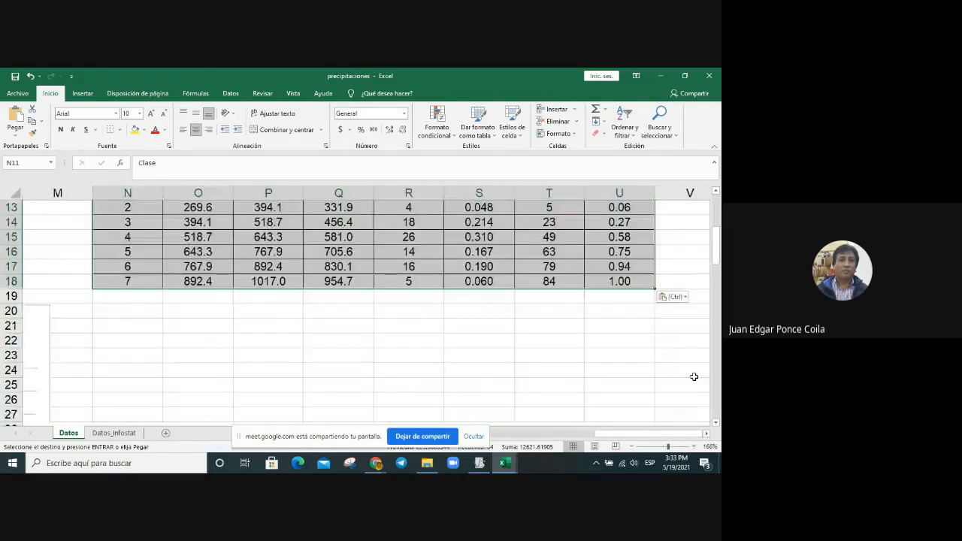
scroll(694, 372, "up", 1)
left_click(627, 235)
left_click_drag(627, 235, 626, 325)
right_click(627, 325)
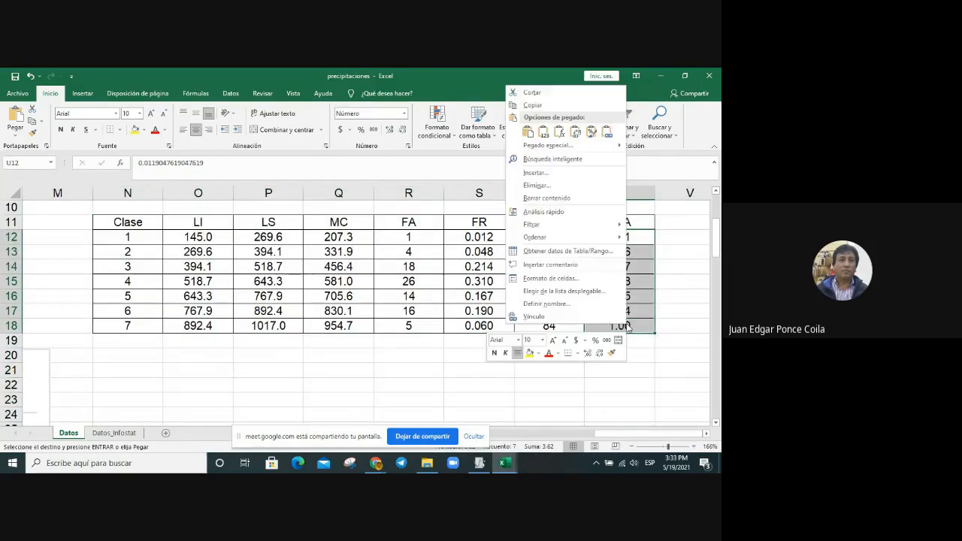
left_click(568, 278)
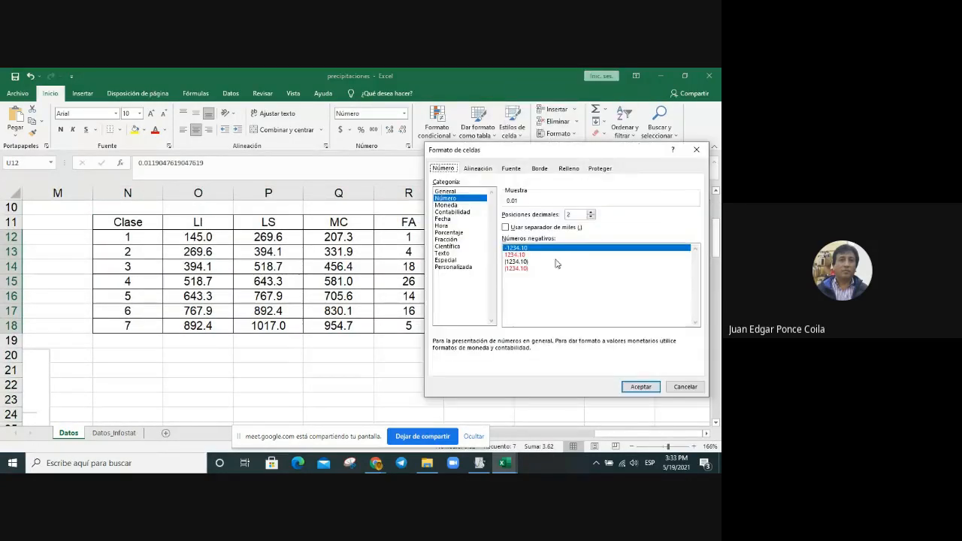
left_click(591, 212)
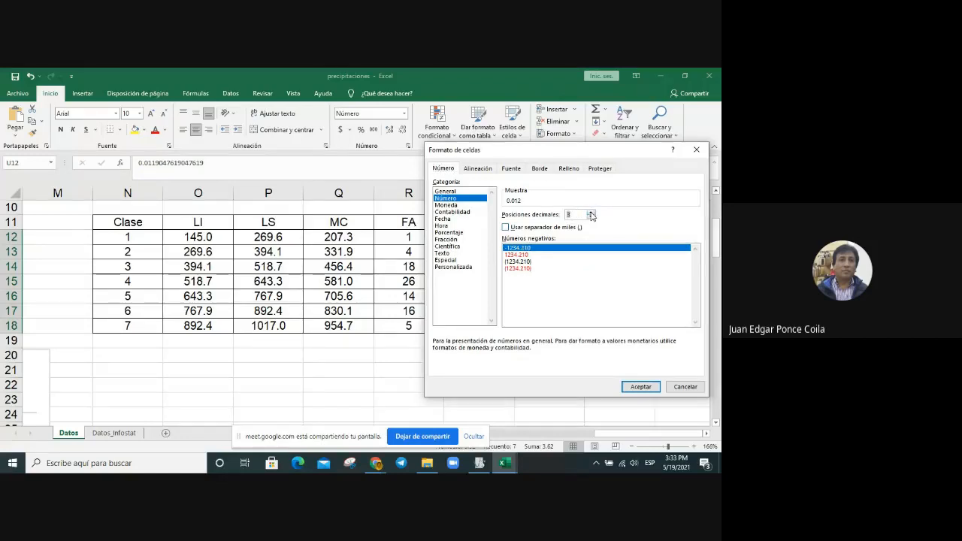
key("Return")
left_click(620, 384)
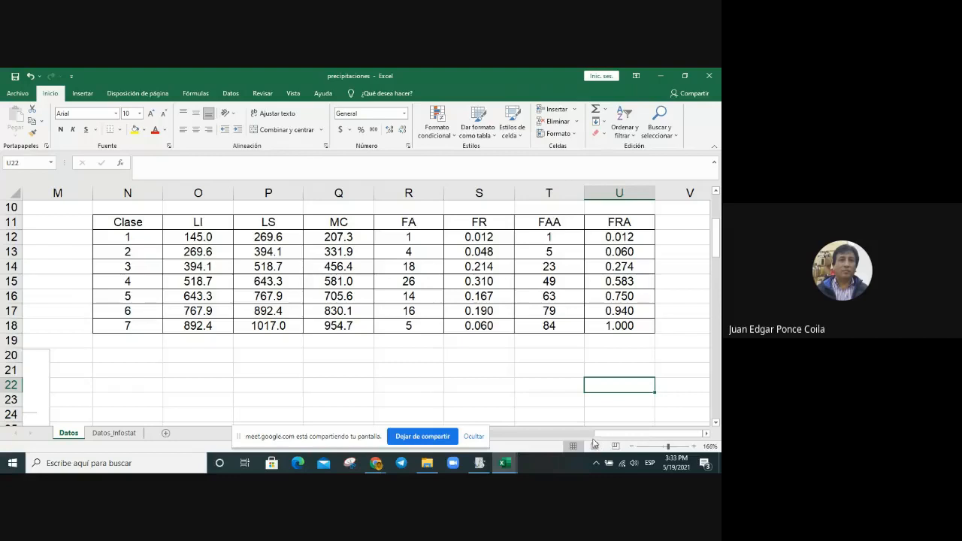
Step: Compare the pasted frequency table with the existing table and its histogram, and switch back to InfoStat
left_click_drag(624, 434, 541, 437)
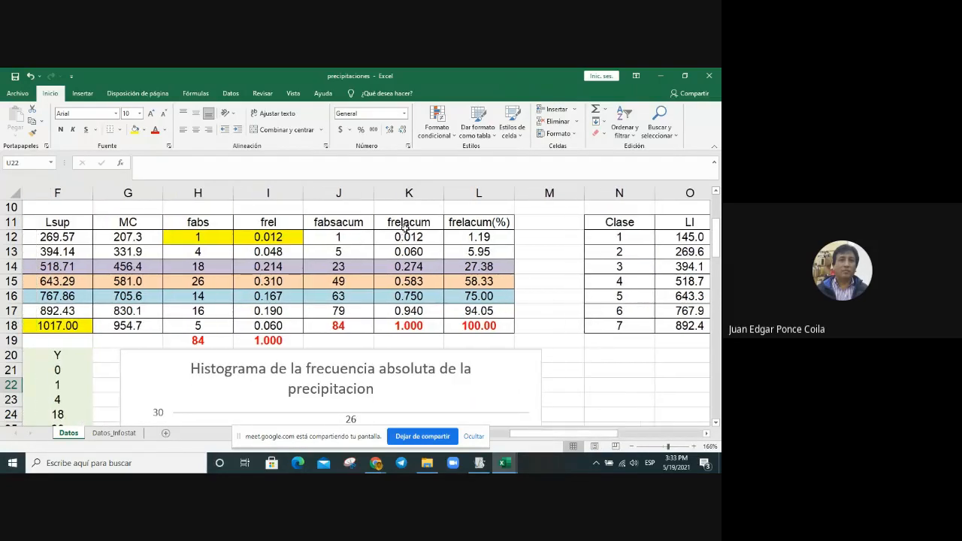
left_click(666, 434)
left_click(630, 370)
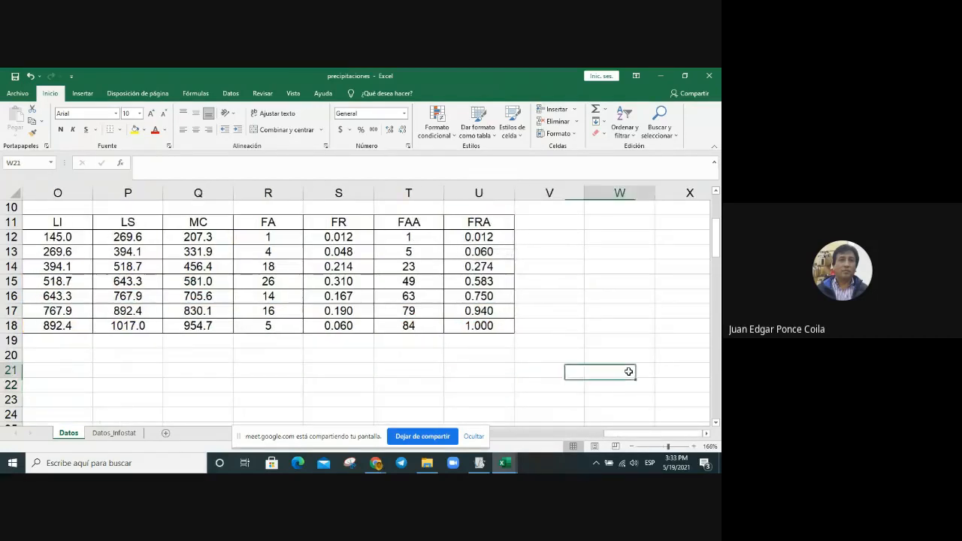
left_click(557, 435)
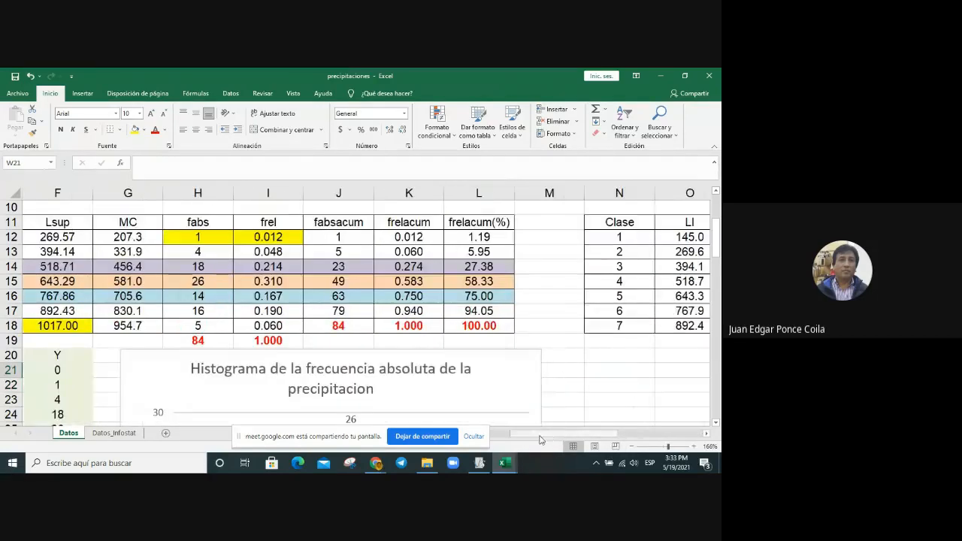
scroll(547, 350, "down", 2)
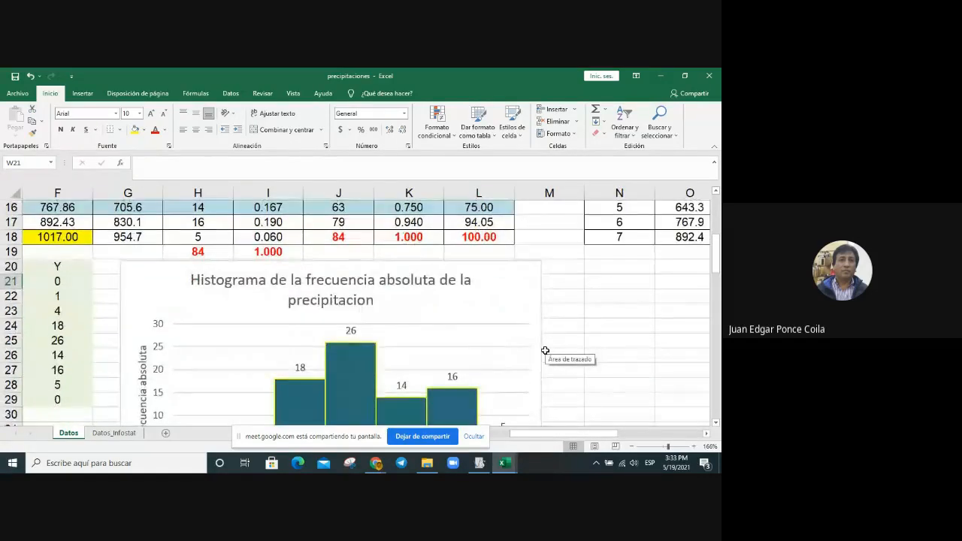
scroll(546, 350, "up", 2)
left_click(480, 464)
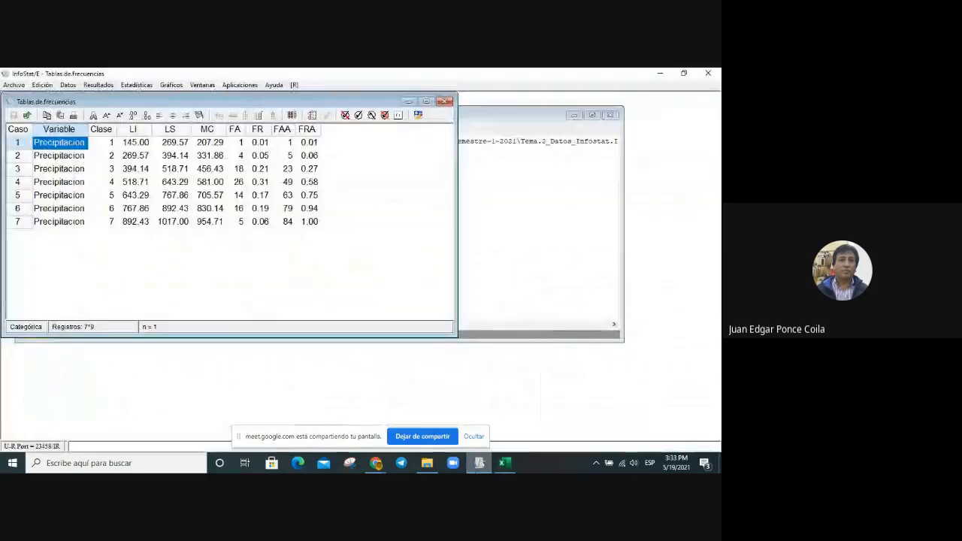
left_click(511, 233)
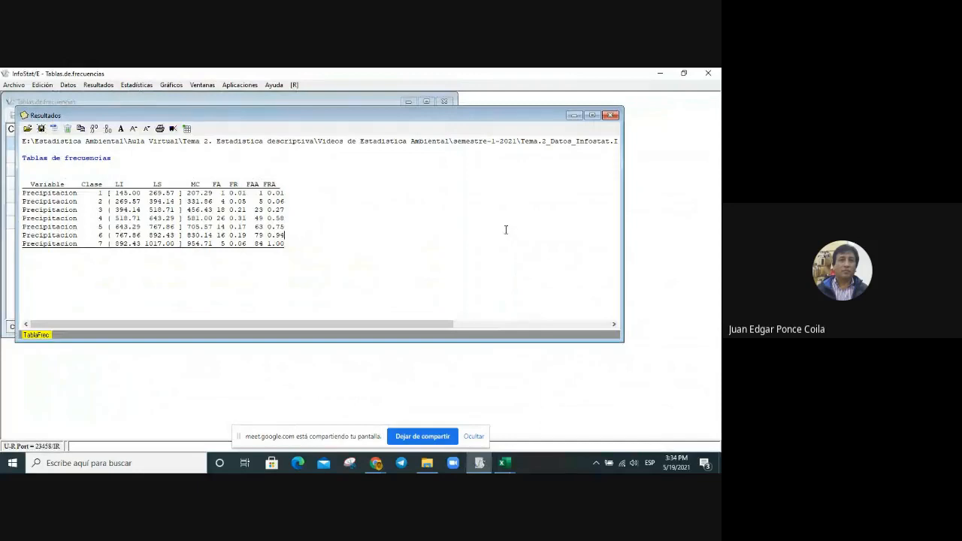
left_click(165, 86)
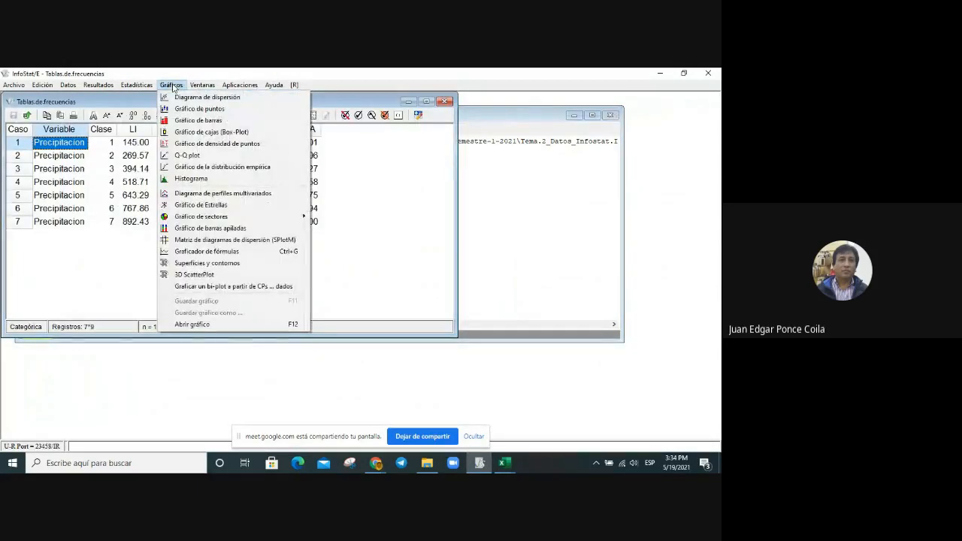
left_click(265, 181)
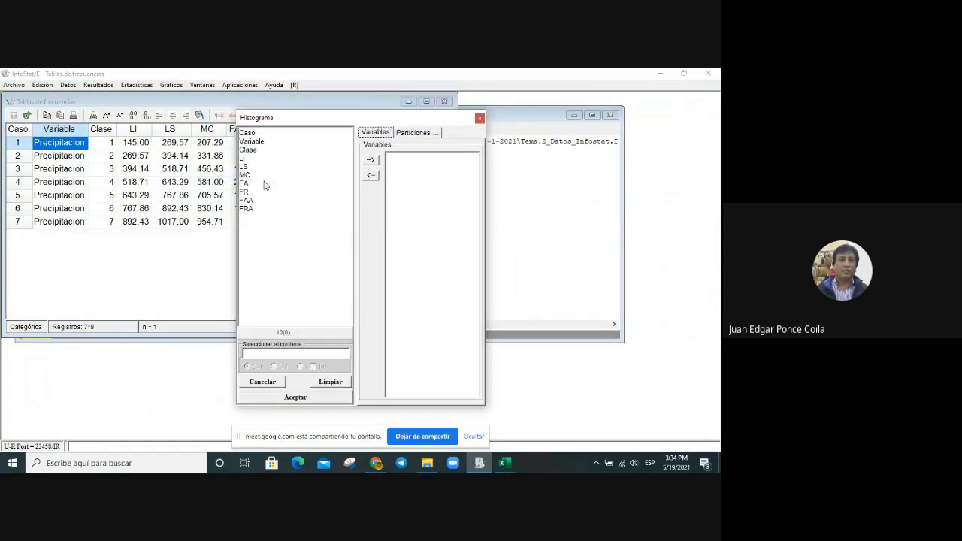
left_click(479, 119)
Step: Bring the Tema.2_Datos_Infostat data table to the front and create a histogram of the Precipitacion variable
left_click(203, 85)
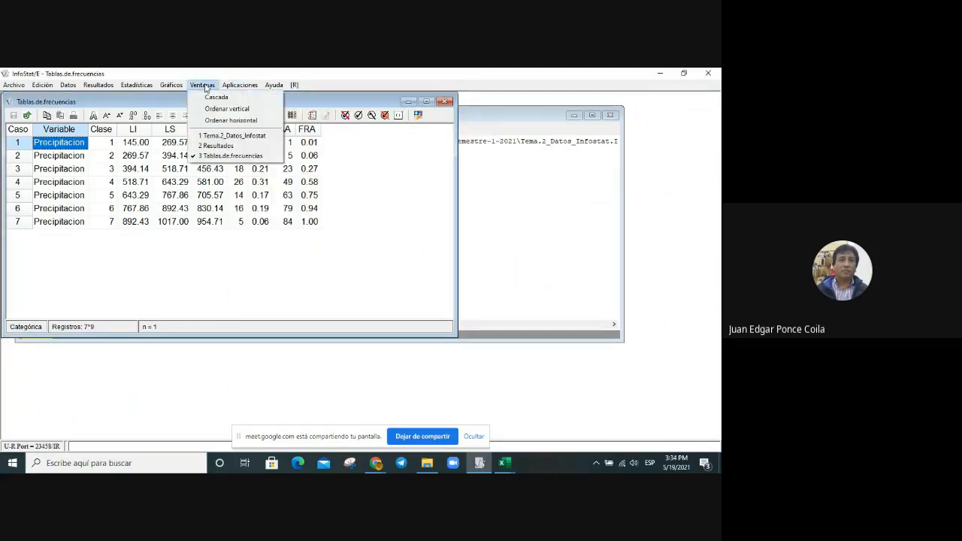
left_click(263, 136)
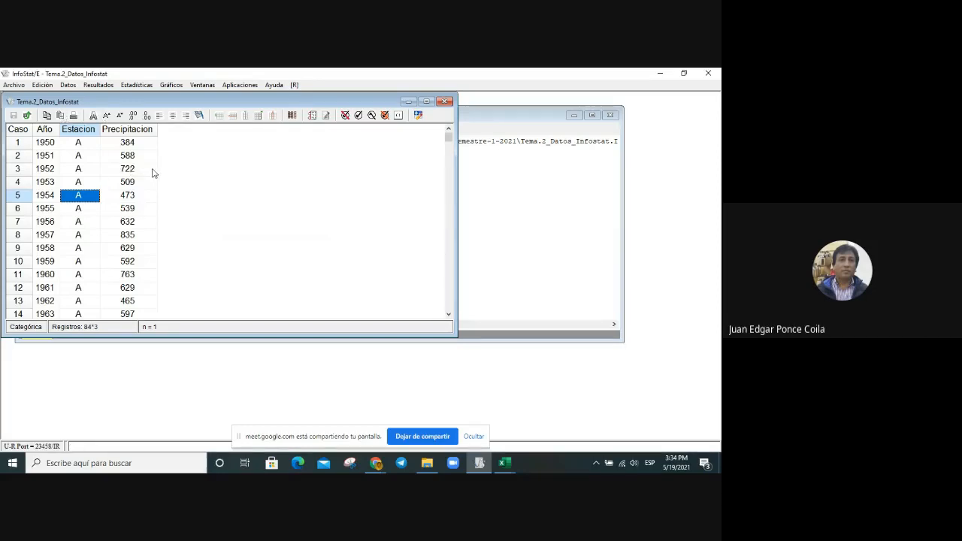
left_click(203, 85)
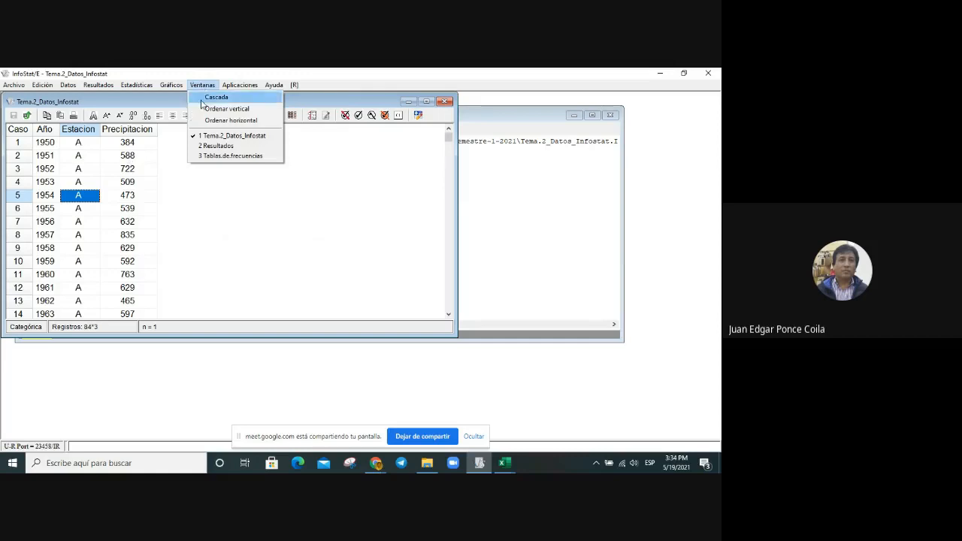
left_click(141, 104)
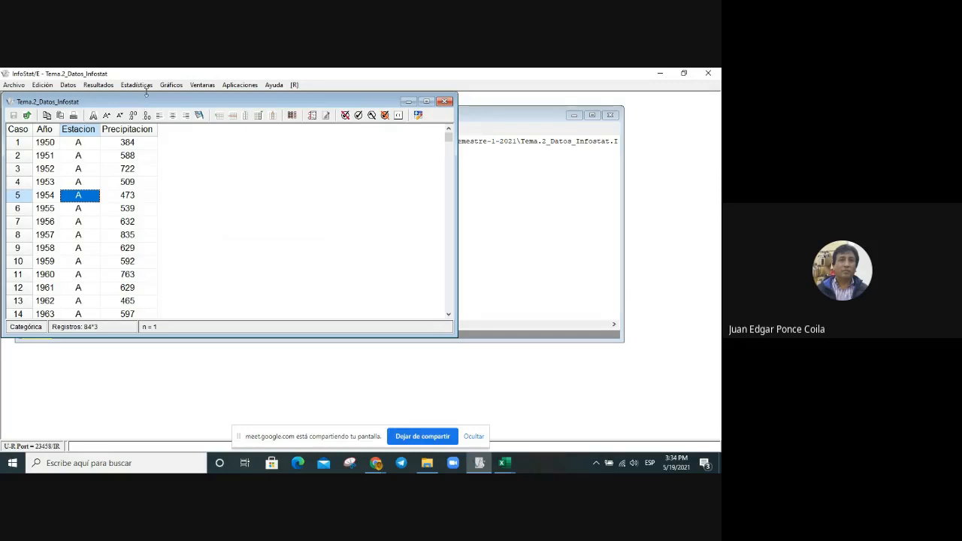
left_click(170, 85)
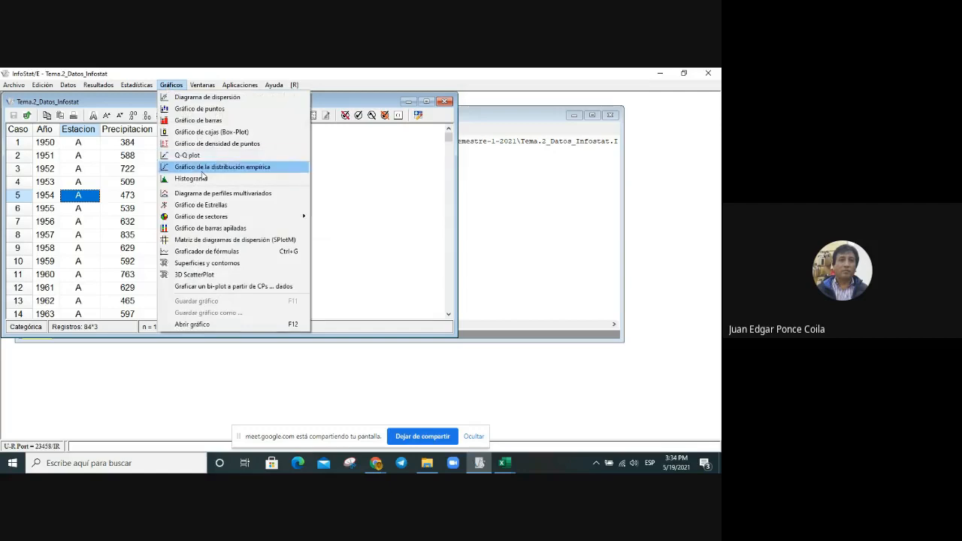
left_click(193, 178)
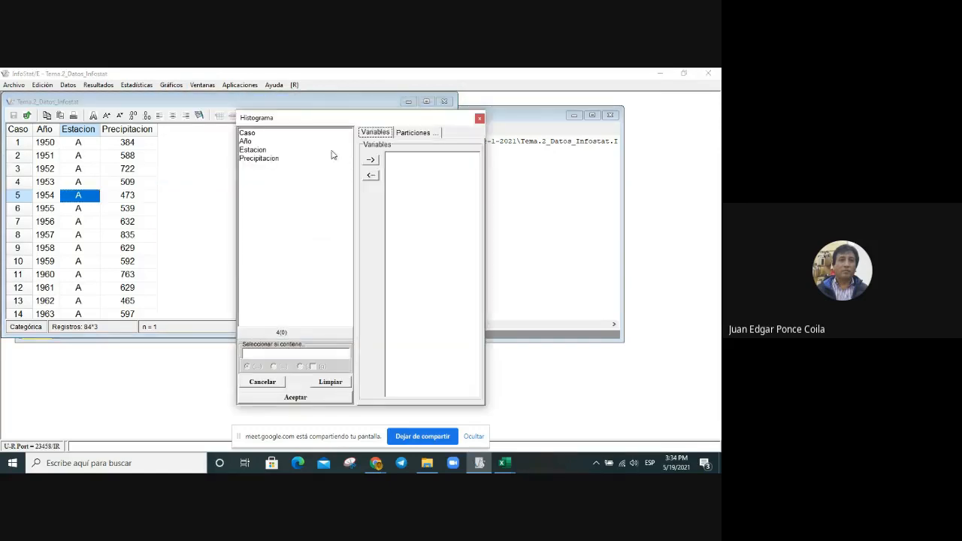
left_click(263, 158)
left_click(372, 160)
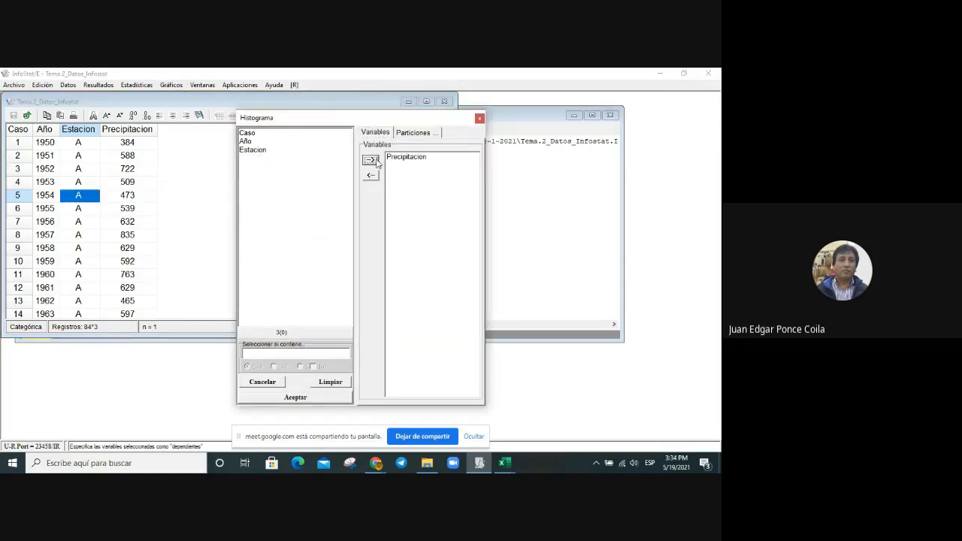
left_click(322, 397)
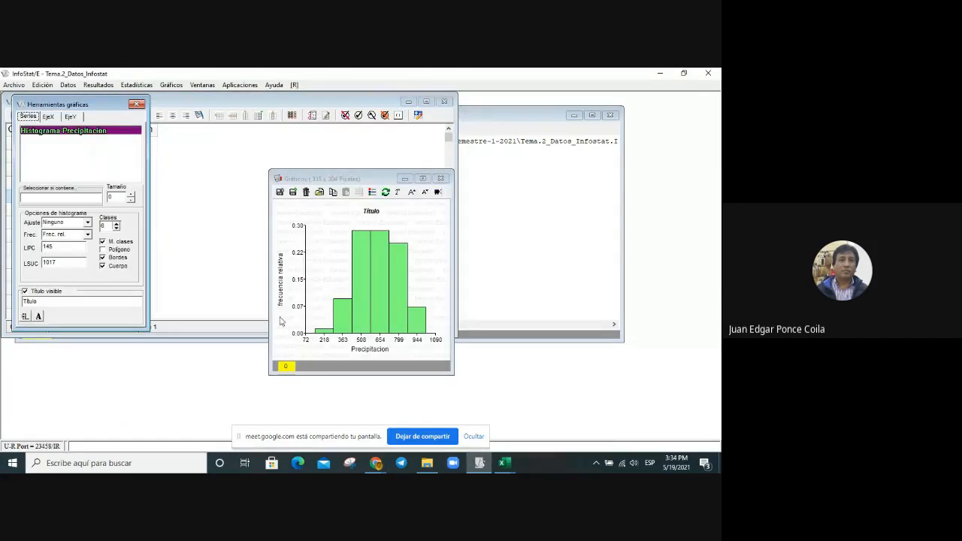
Step: Give the histogram 7 classes, absolute frequencies (Frec. abs.) and the title "Histograma de la frecuencia absoluta"
left_click(116, 224)
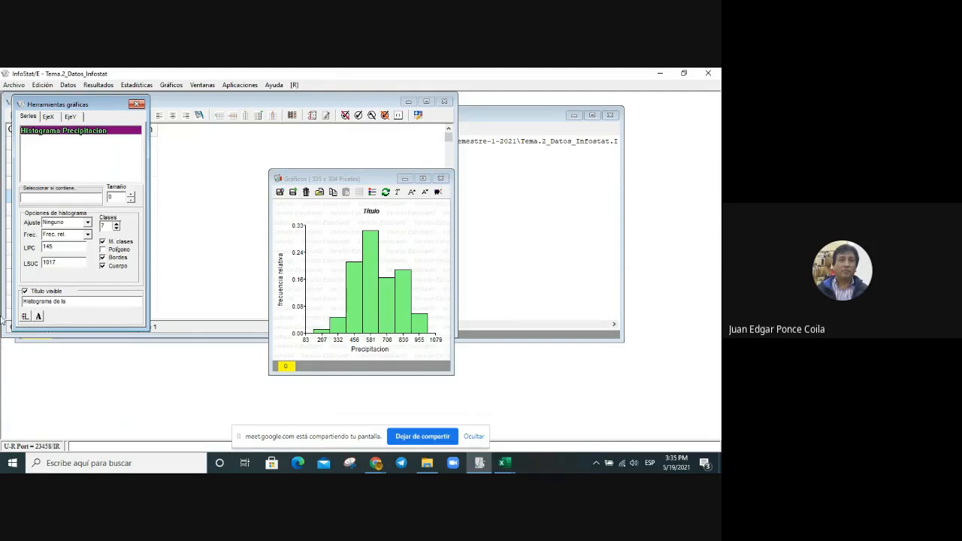
left_click(88, 236)
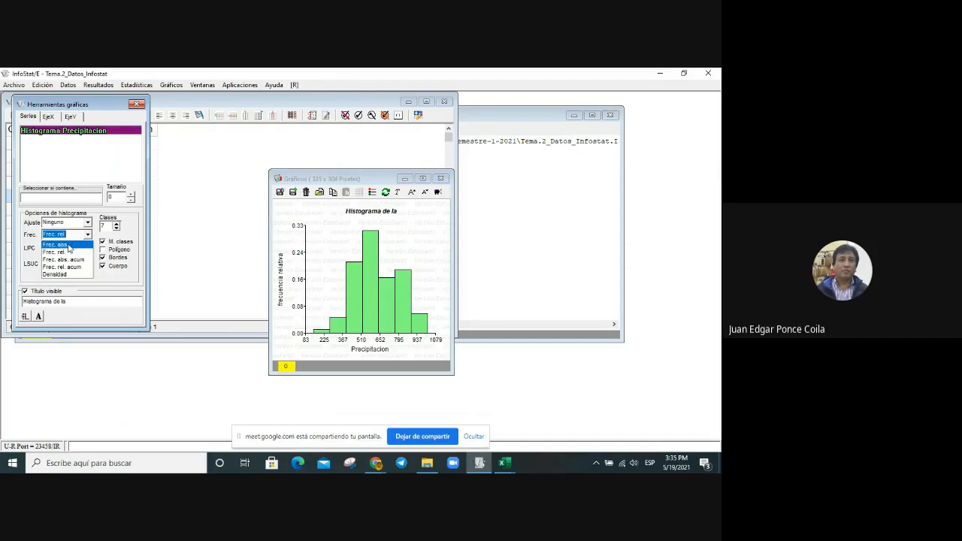
left_click(68, 246)
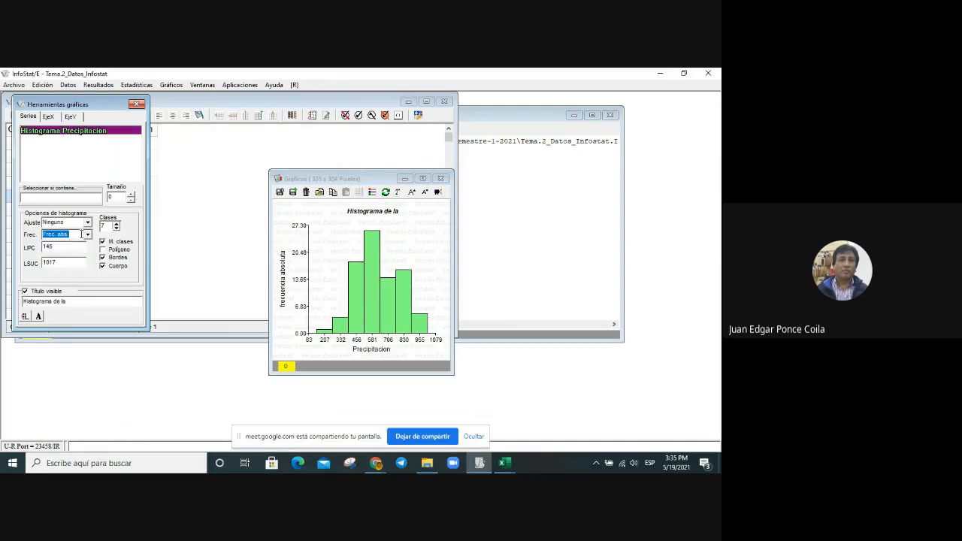
left_click(86, 303)
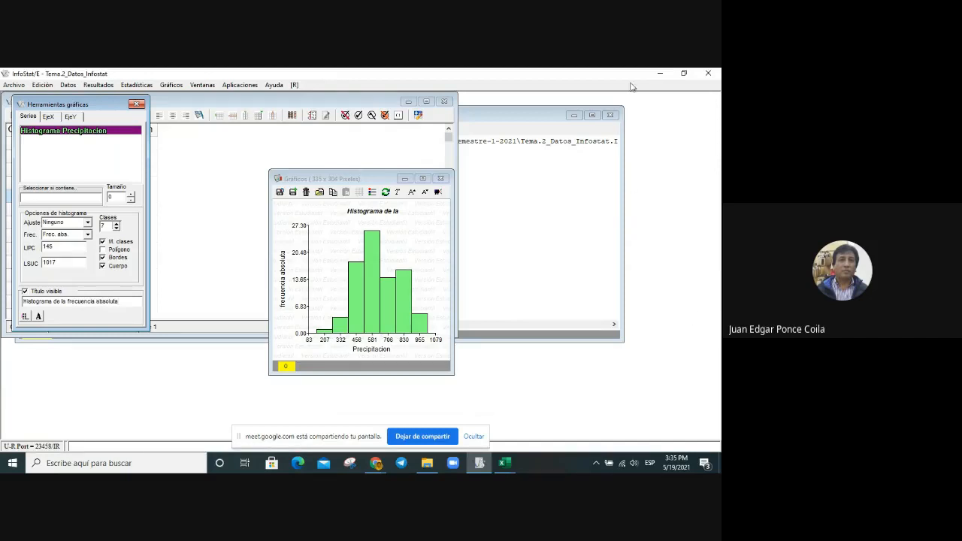
left_click(48, 117)
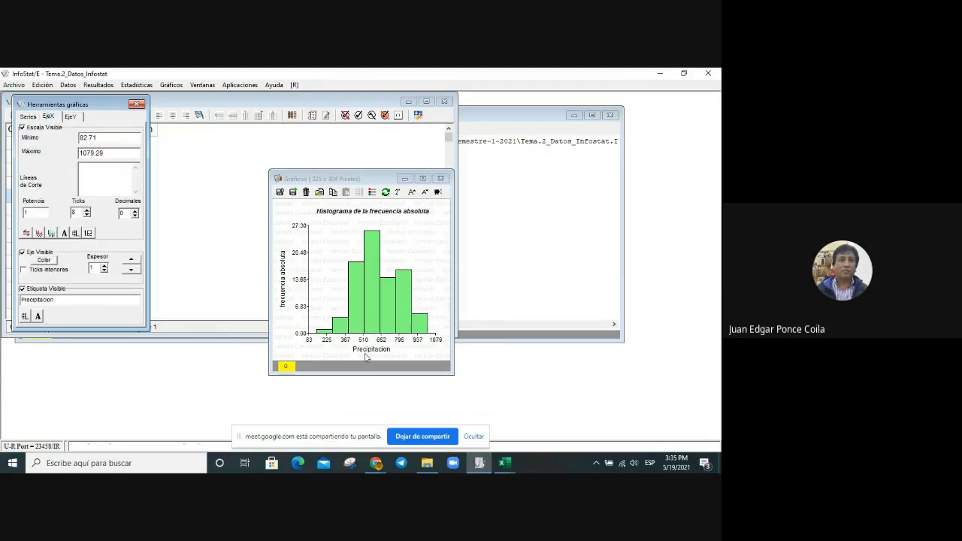
Step: Copy the finished histogram and paste it into the precipitaciones workbook's Datos sheet at cell N20, beside the existing histogram
right_click(419, 227)
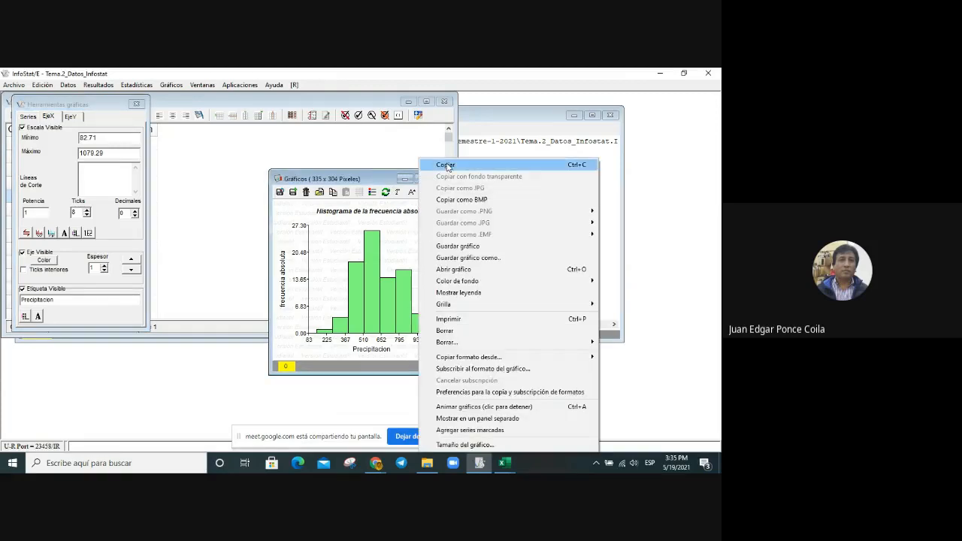
left_click(446, 166)
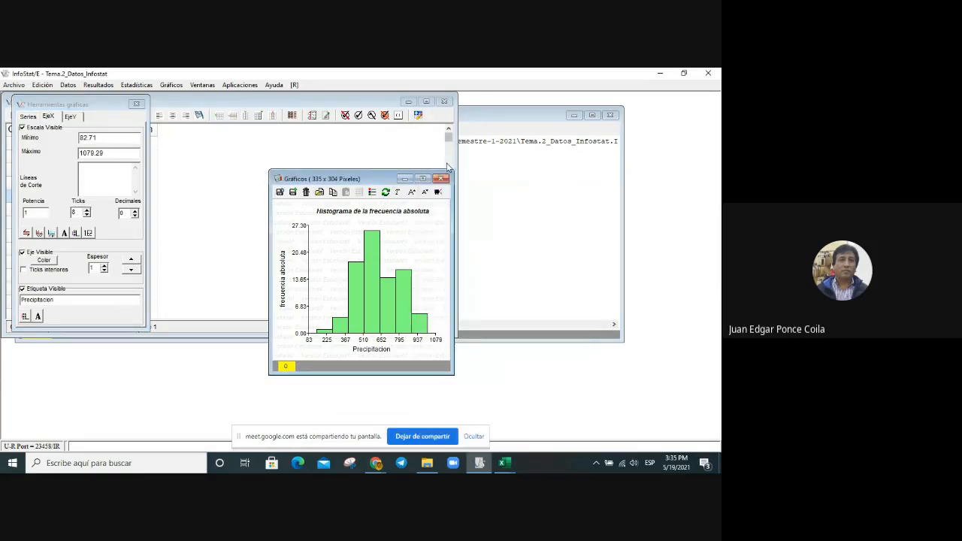
left_click(508, 467)
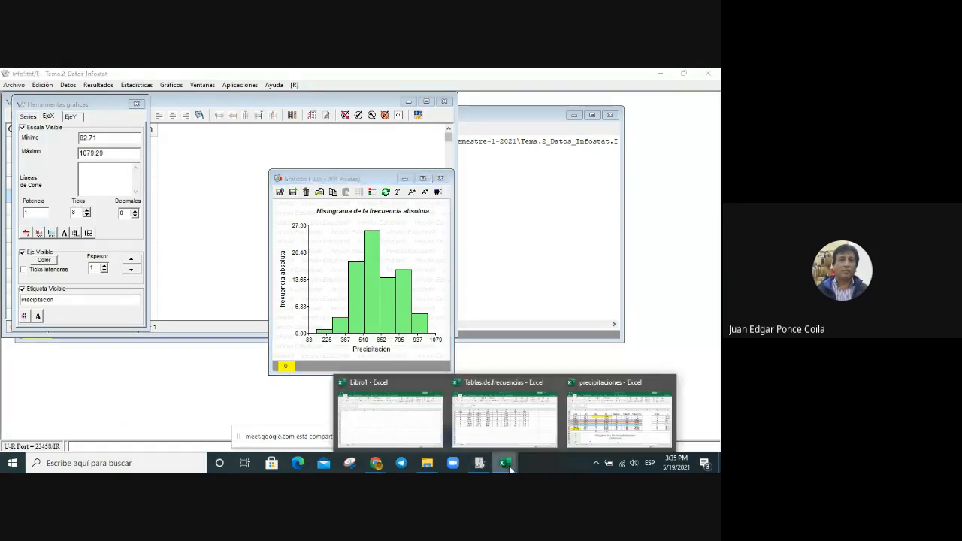
left_click(612, 418)
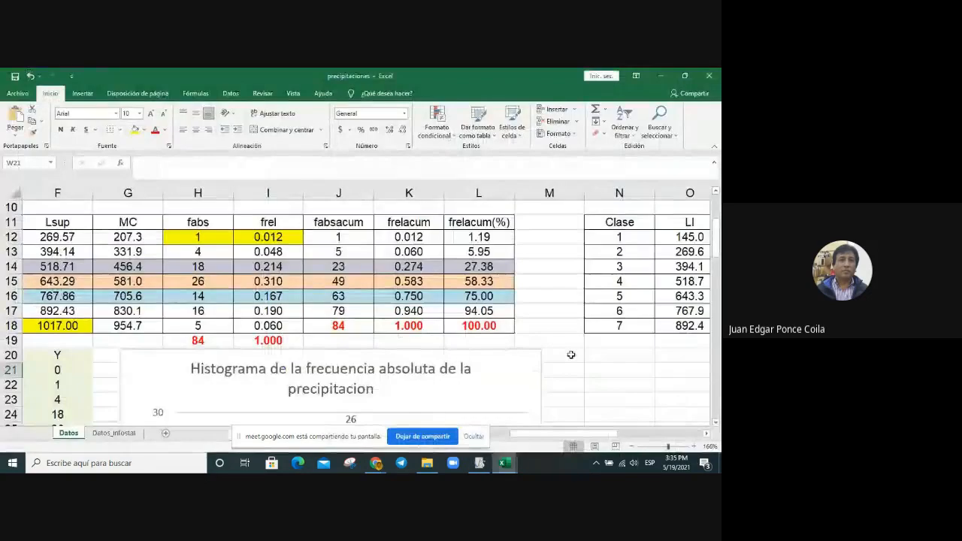
scroll(571, 355, "down", 3)
left_click(620, 221)
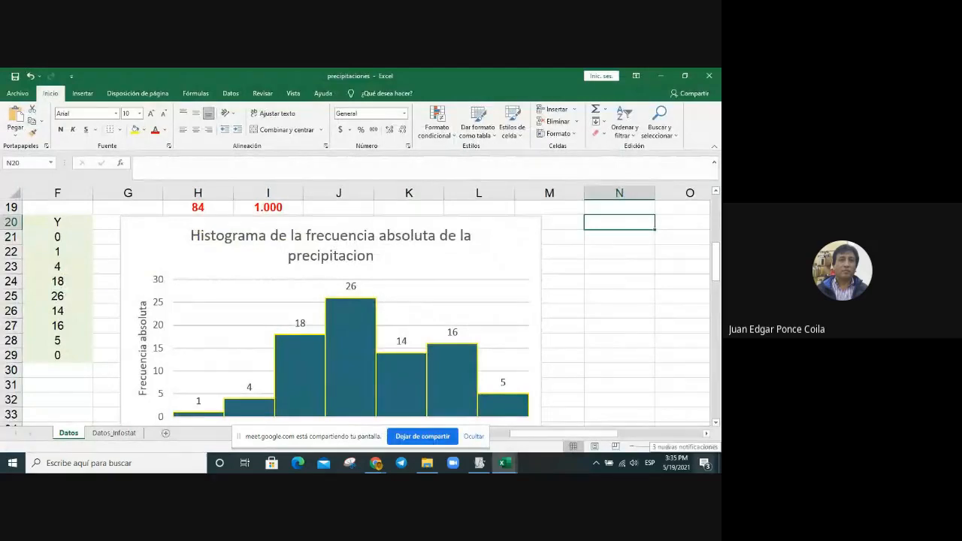
key("ctrl+v")
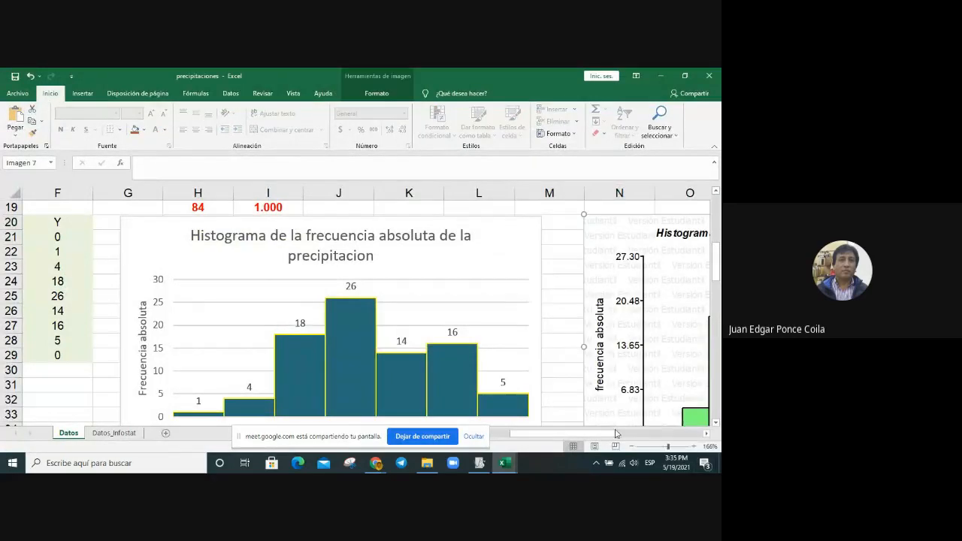
left_click_drag(615, 433, 623, 437)
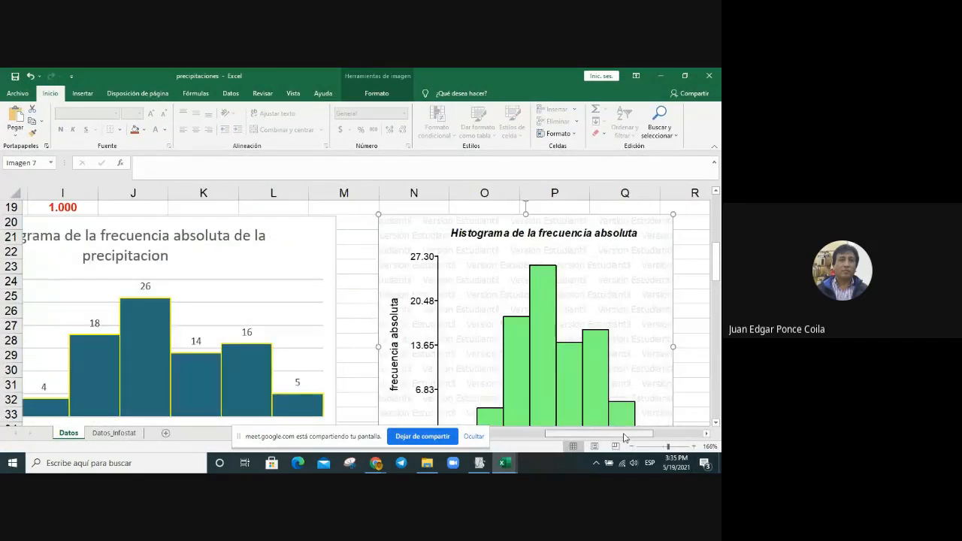
scroll(616, 368, "down", 2)
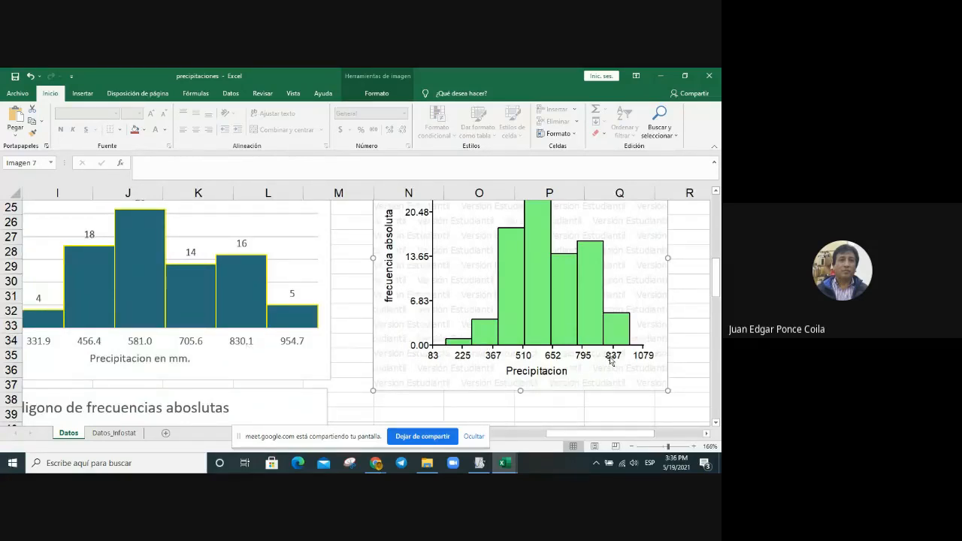
Step: Compare the pasted InfoStat histogram with the existing Excel precipitation histogram on the Datos sheet, including their bars and axis scales
left_click_drag(592, 439, 569, 441)
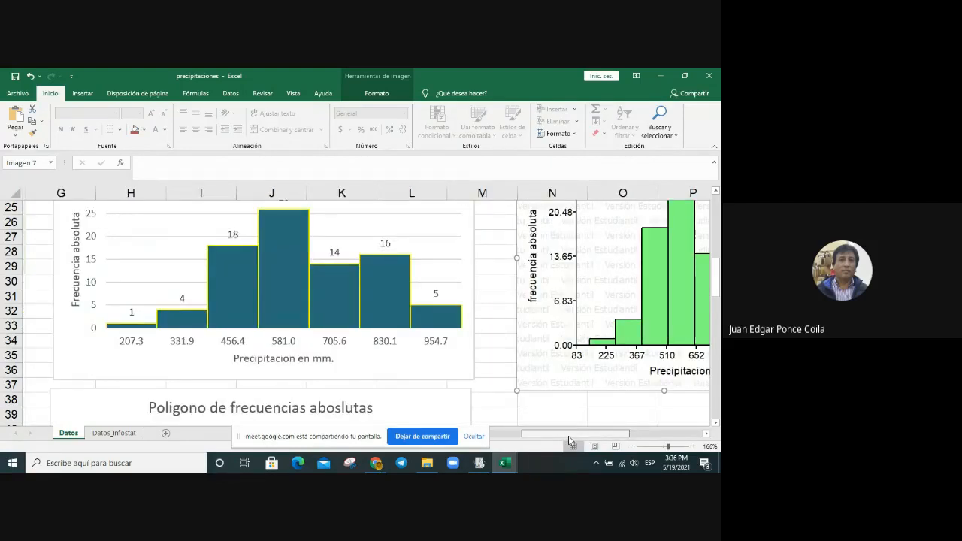
left_click_drag(569, 440, 617, 437)
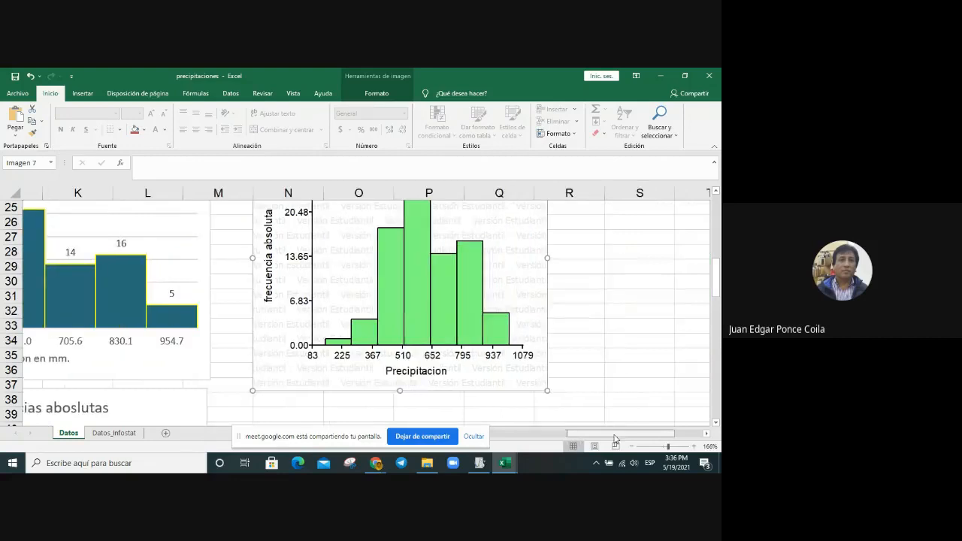
scroll(472, 256, "up", 2)
scroll(472, 256, "down", 1)
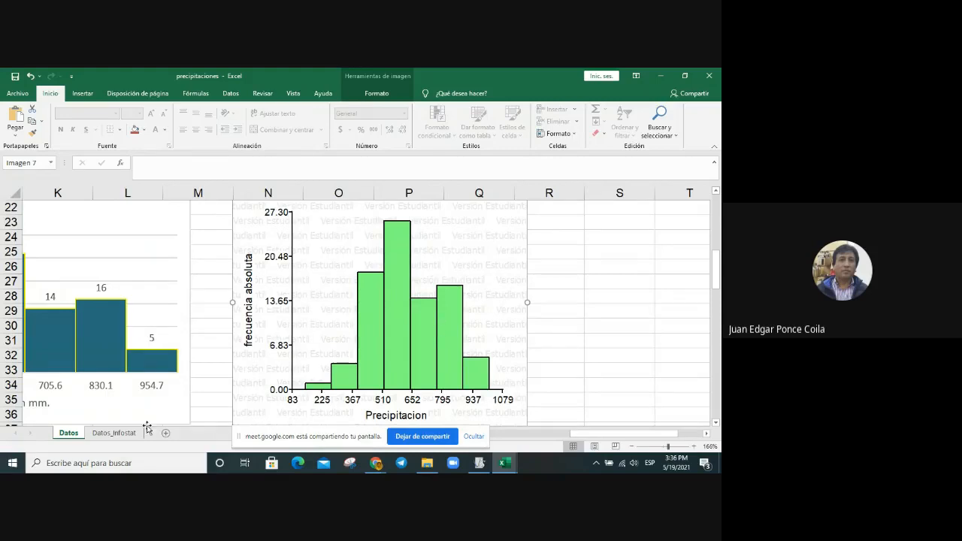
left_click_drag(673, 434, 613, 434)
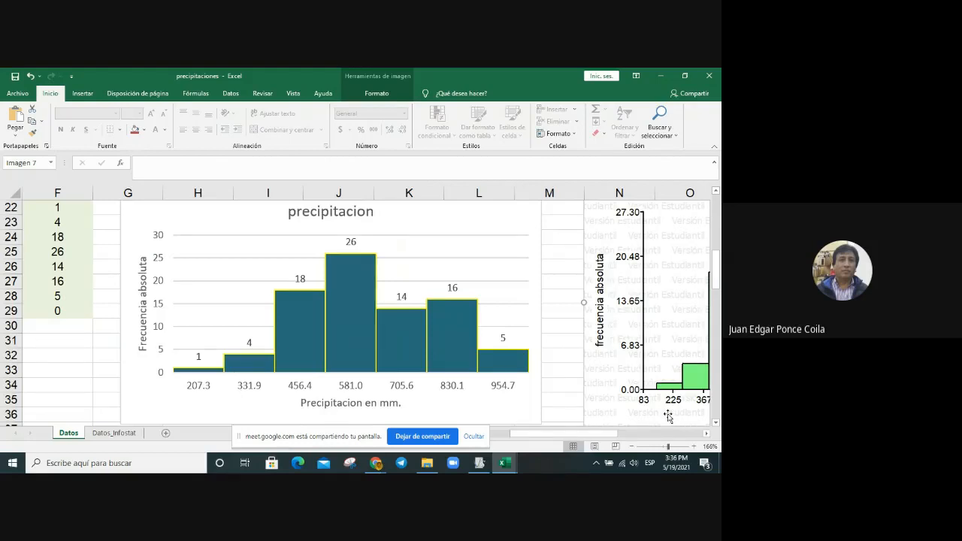
left_click_drag(611, 434, 672, 434)
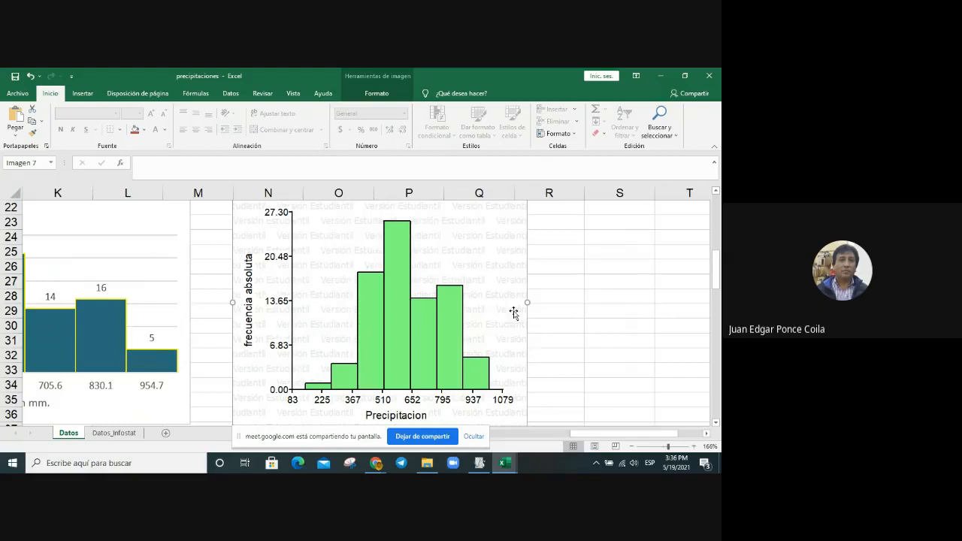
scroll(514, 313, "up", 1)
scroll(514, 313, "down", 1)
Step: Switch to InfoStat, view the histogram maximized, restore its window, and review the histogram's axis and series settings
left_click(478, 464)
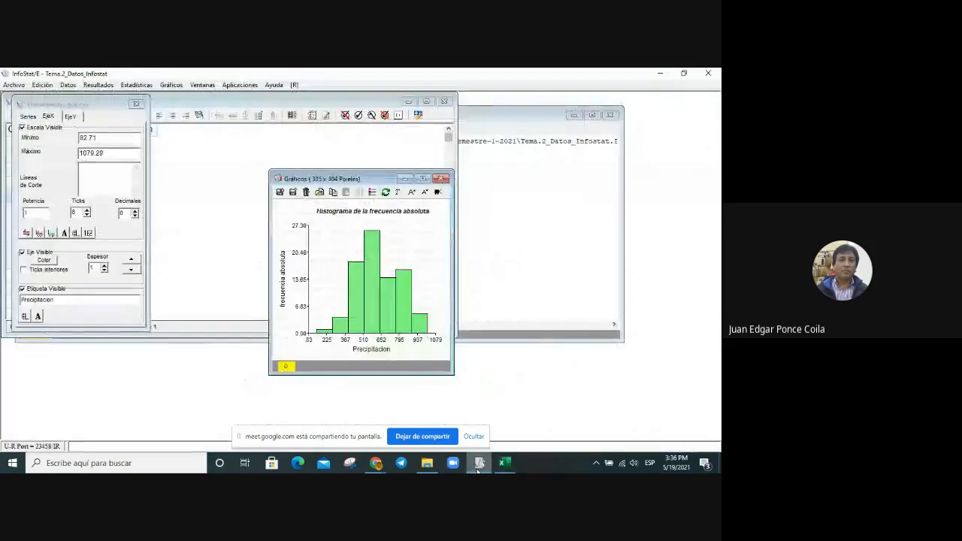
left_click(423, 178)
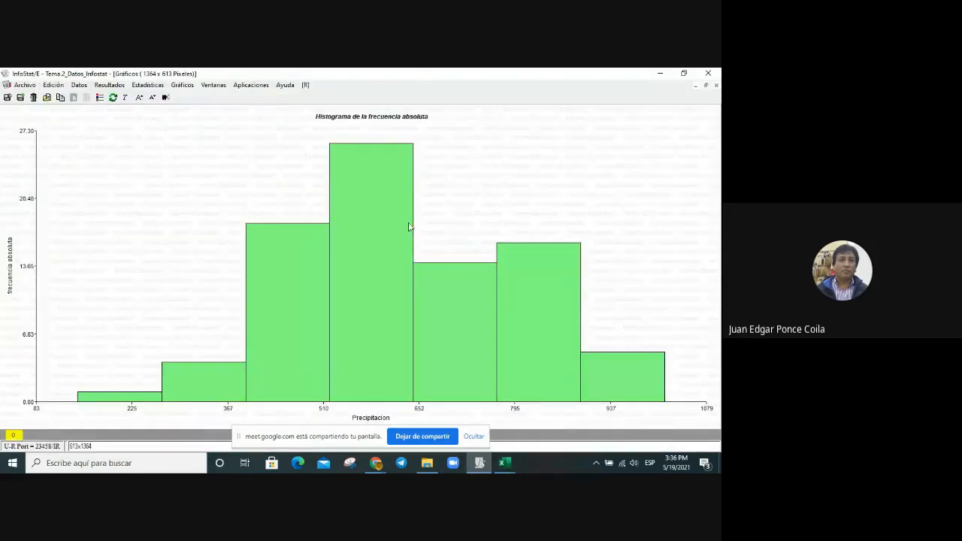
left_click(706, 85)
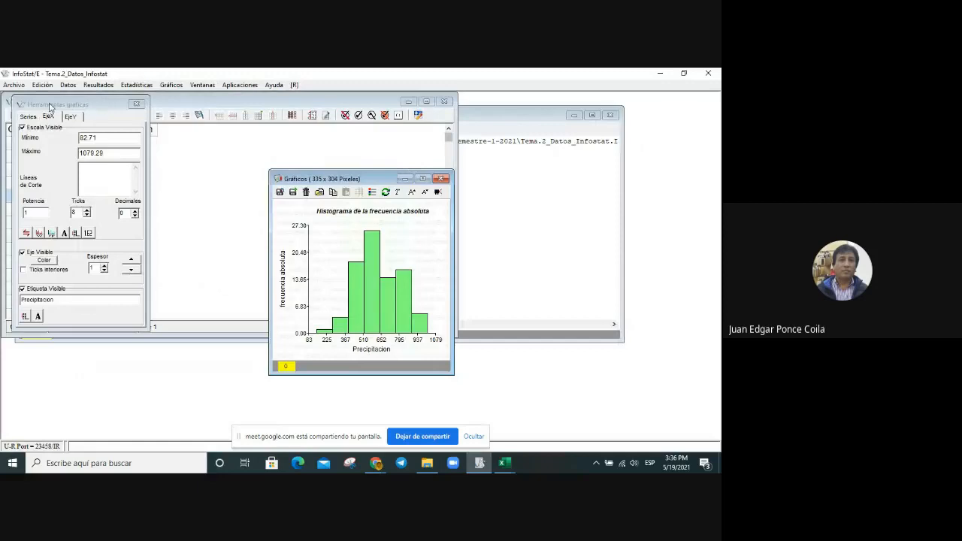
left_click(70, 117)
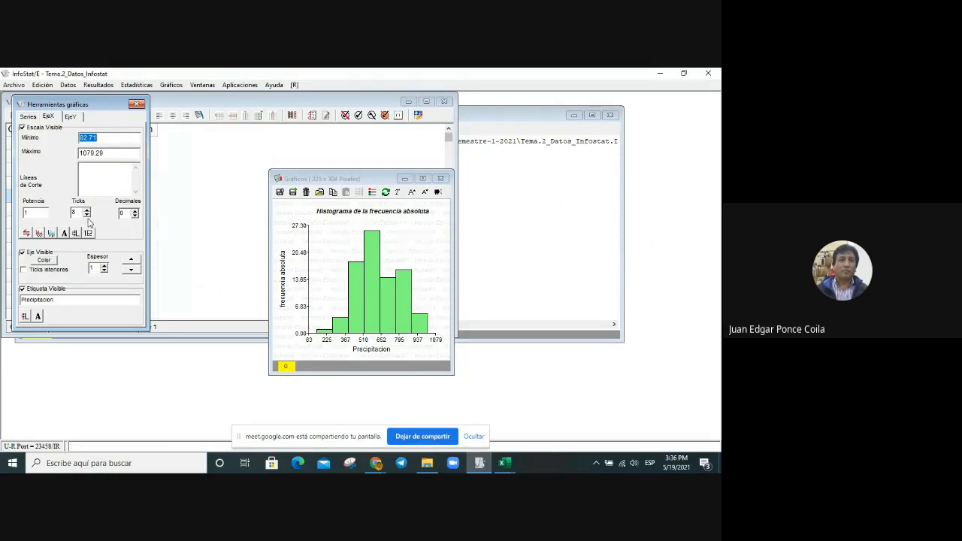
left_click(27, 117)
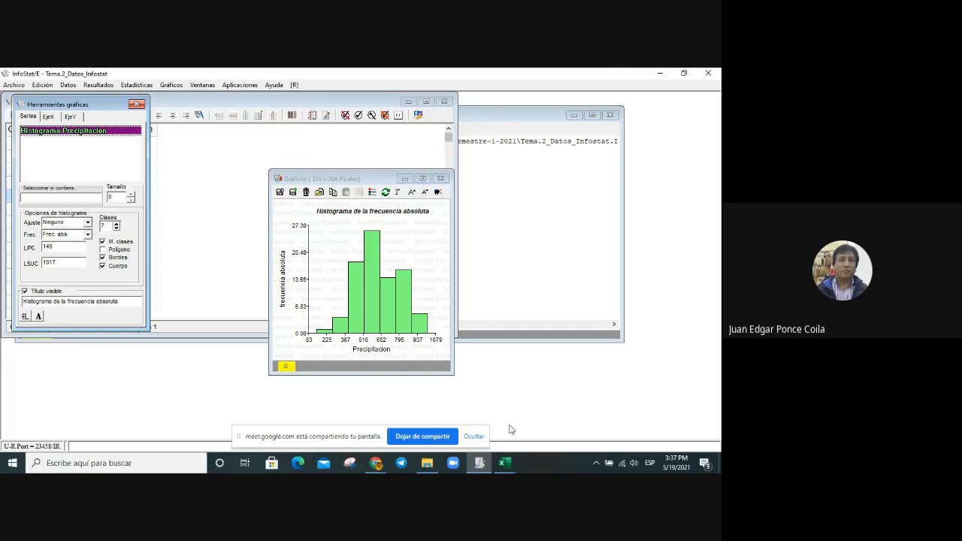
Step: Stop sharing the screen in the Google Meet call
left_click(412, 436)
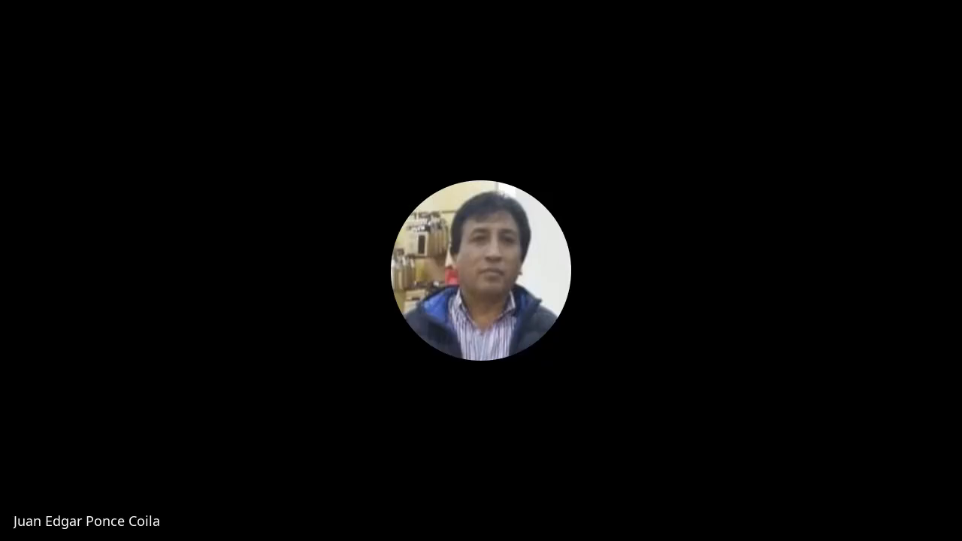